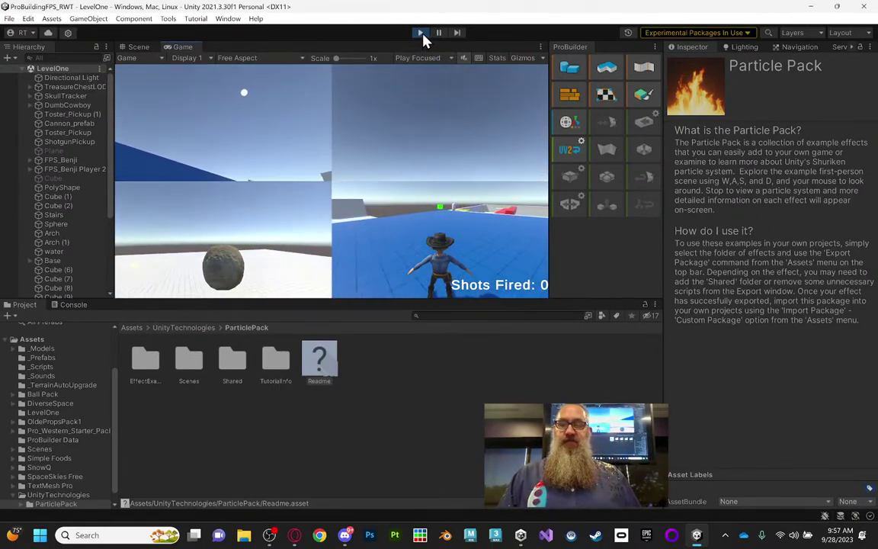
Stop the running game and look through the LevelOne scene and its object list
click(421, 34)
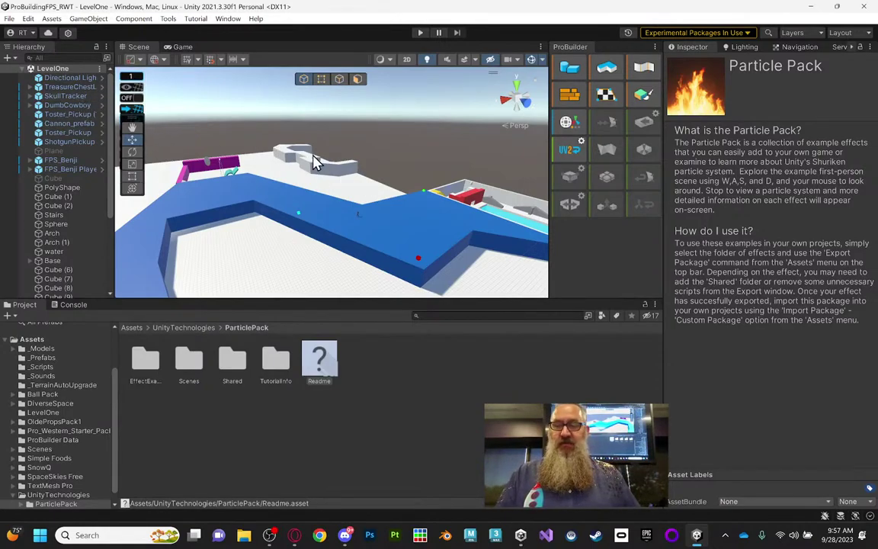
mouse_move(347, 189)
right_down()
mouse_move(359, 204)
mouse_move(337, 209)
mouse_move(290, 126)
mouse_move(338, 163)
mouse_move(344, 153)
mouse_move(343, 181)
right_up()
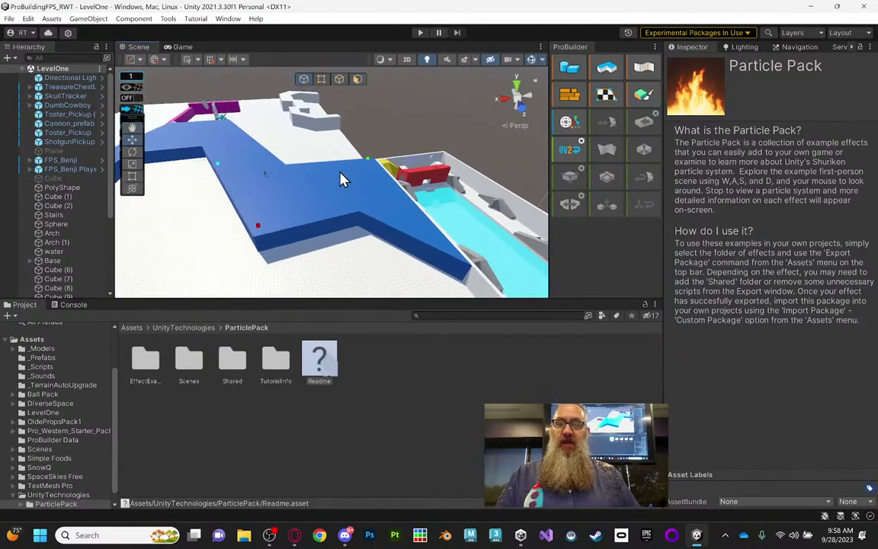
click(52, 71)
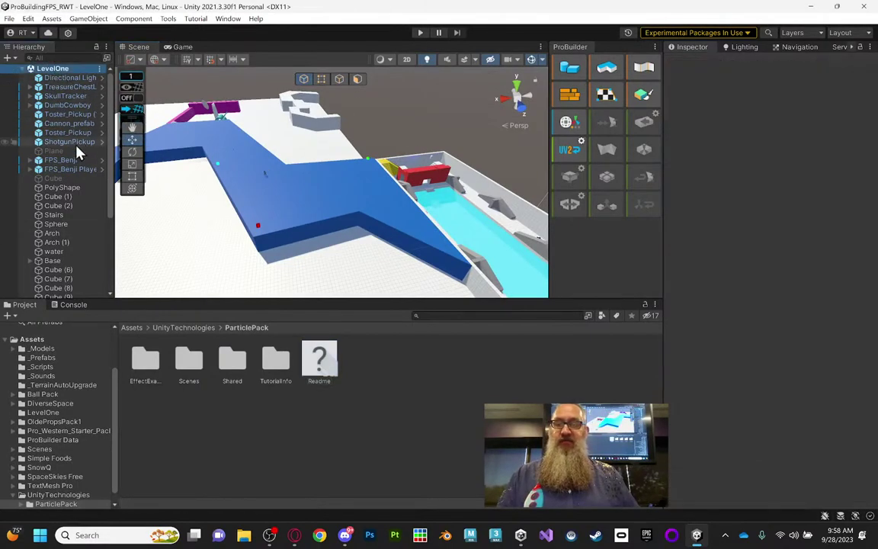
scroll(98, 130, down, 5)
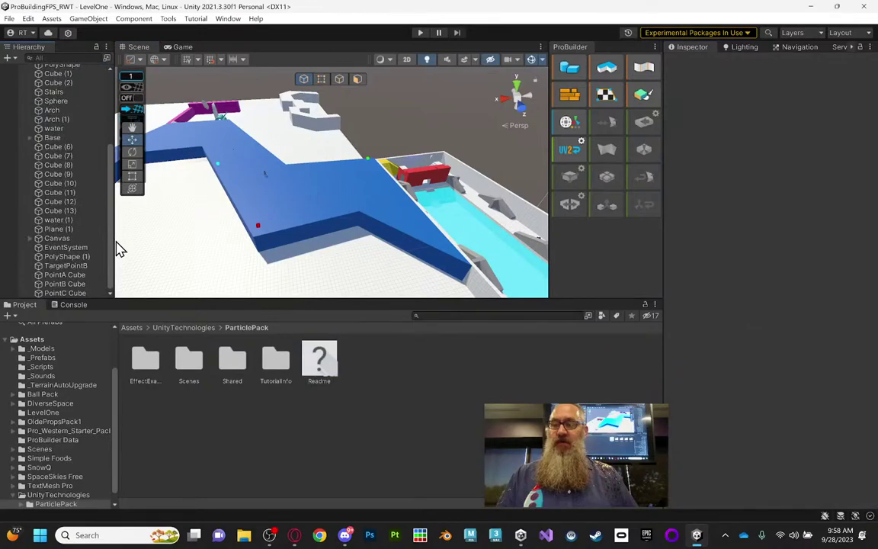
scroll(107, 198, up, 5)
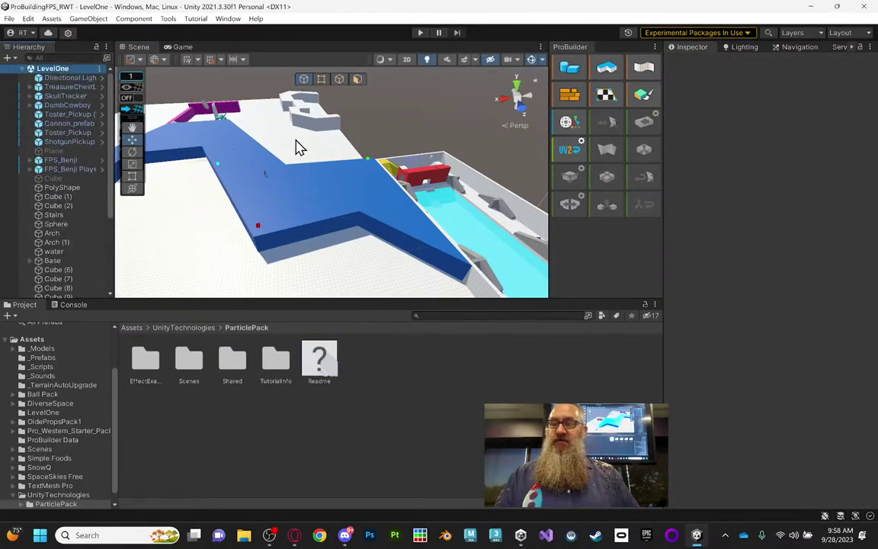
Save a copy of the scene as LevelOneAlternate in the project's Assets/Scenes folder
click(9, 19)
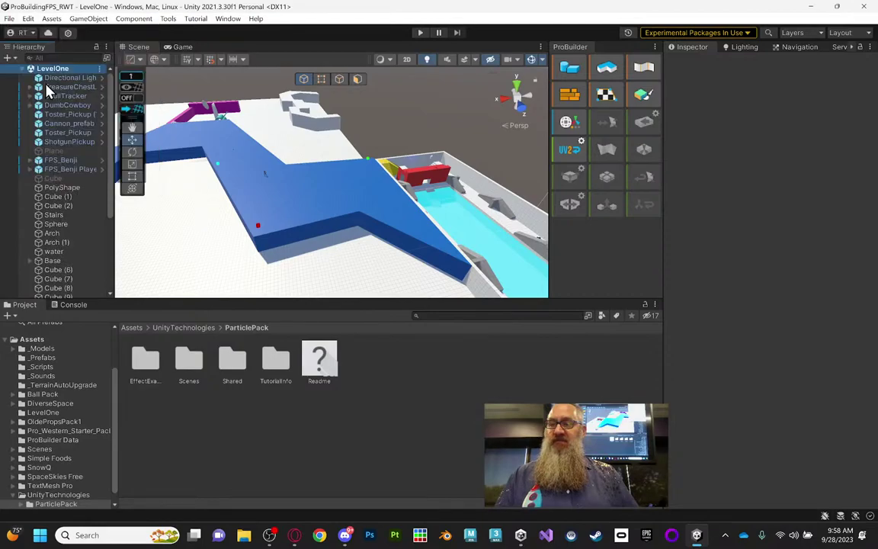
click(39, 86)
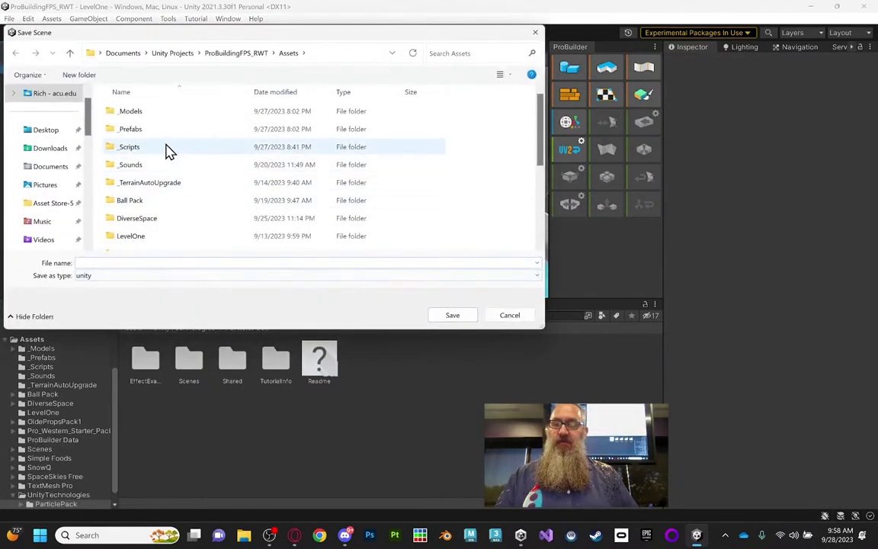
scroll(151, 218, down, 1)
scroll(152, 202, down, 2)
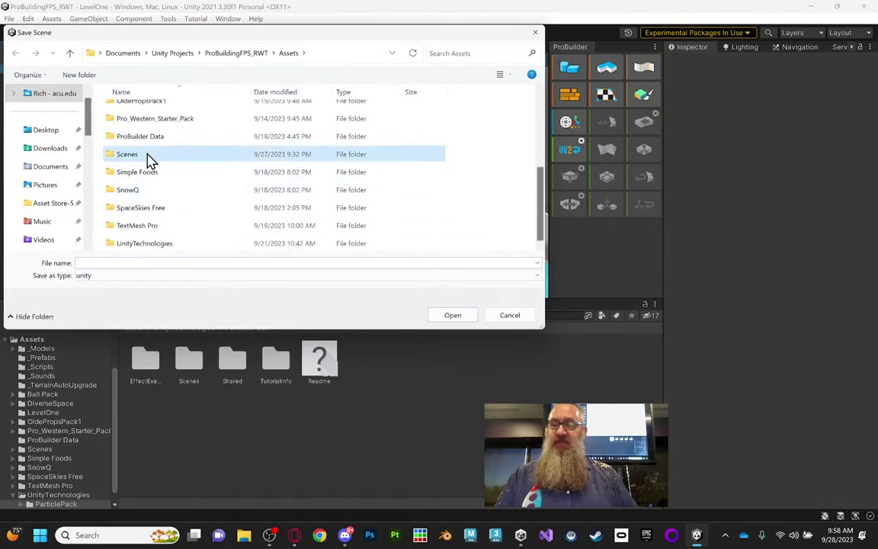
double_click(149, 156)
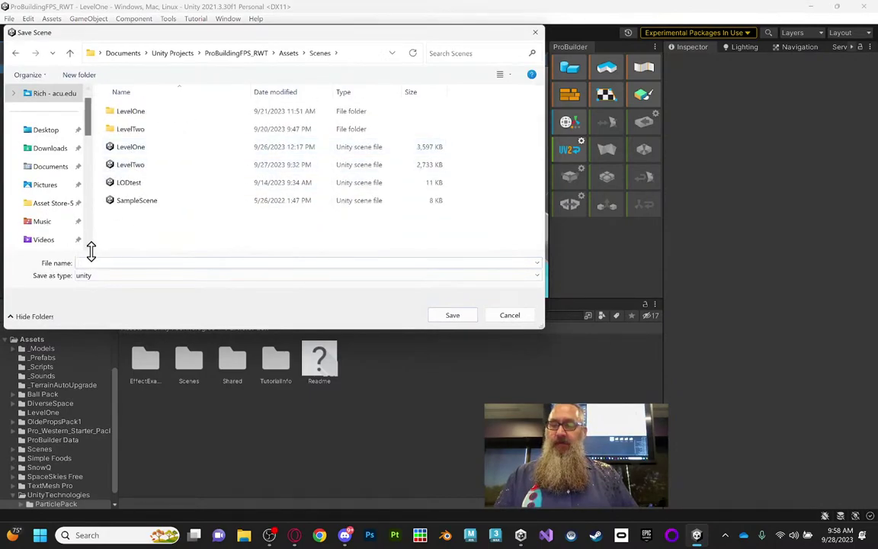
text(Lev)
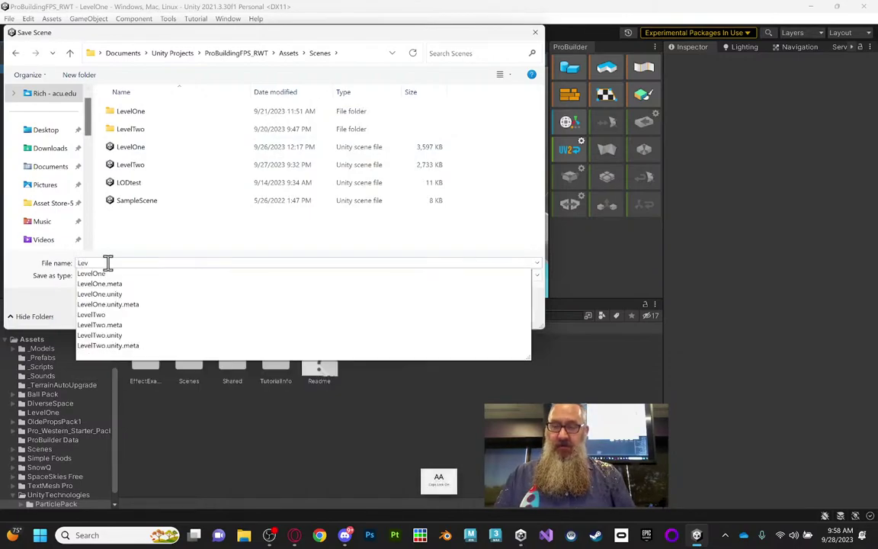
text(elOne)
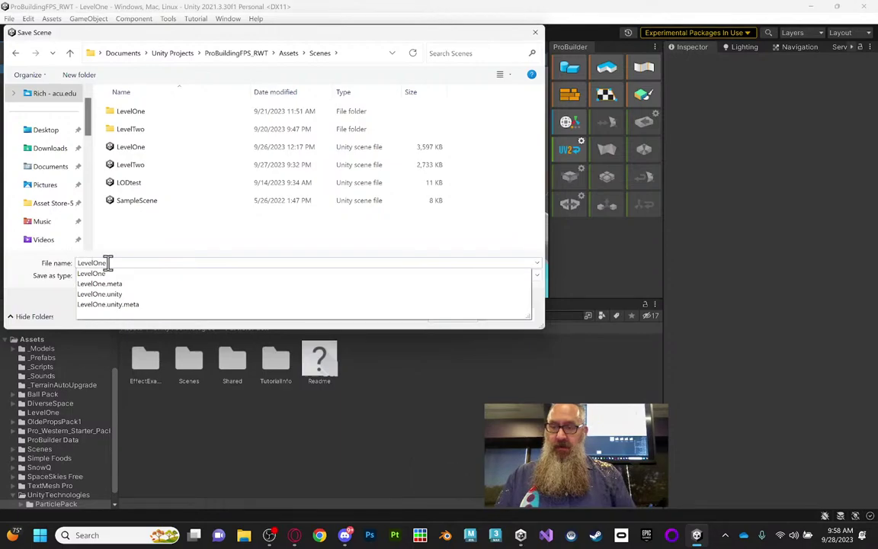
text(AI)
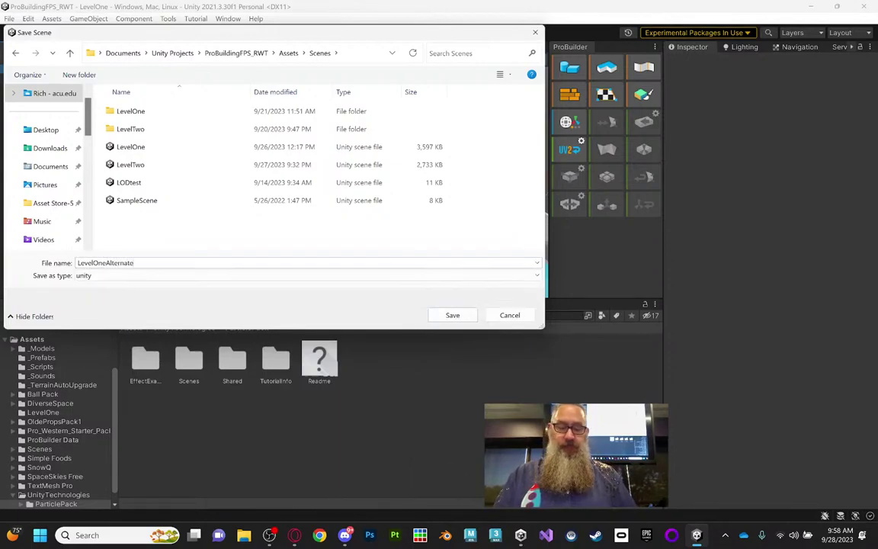
key(Return)
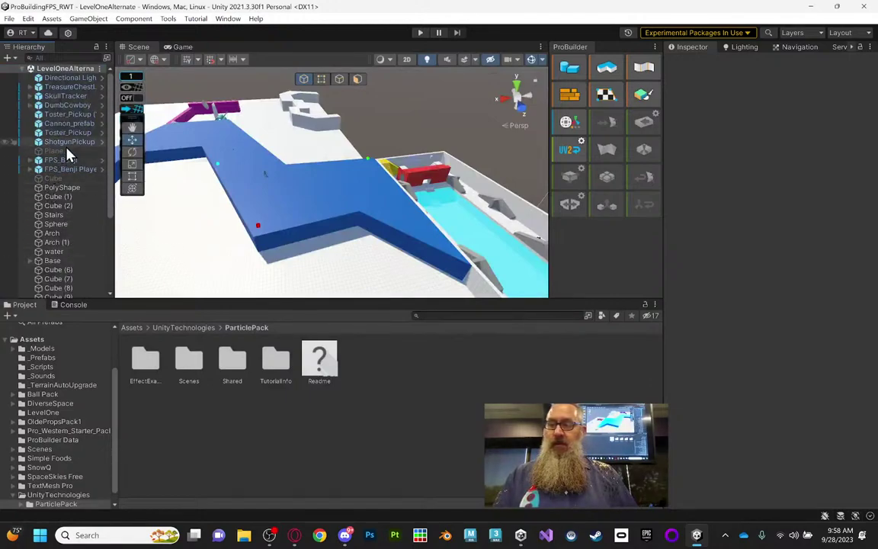
Deactivate the cowboyCam object under DumbCowboy and the Camera object under SkullTracker
click(84, 106)
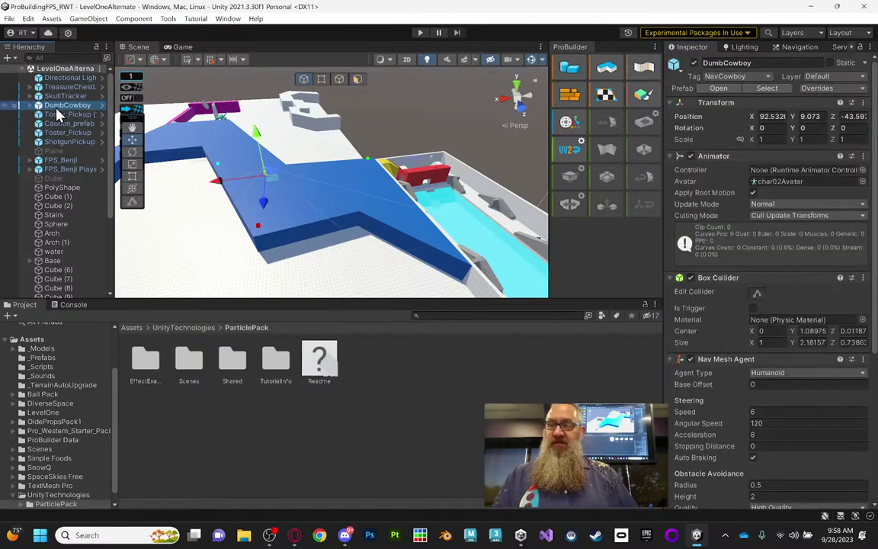
click(30, 106)
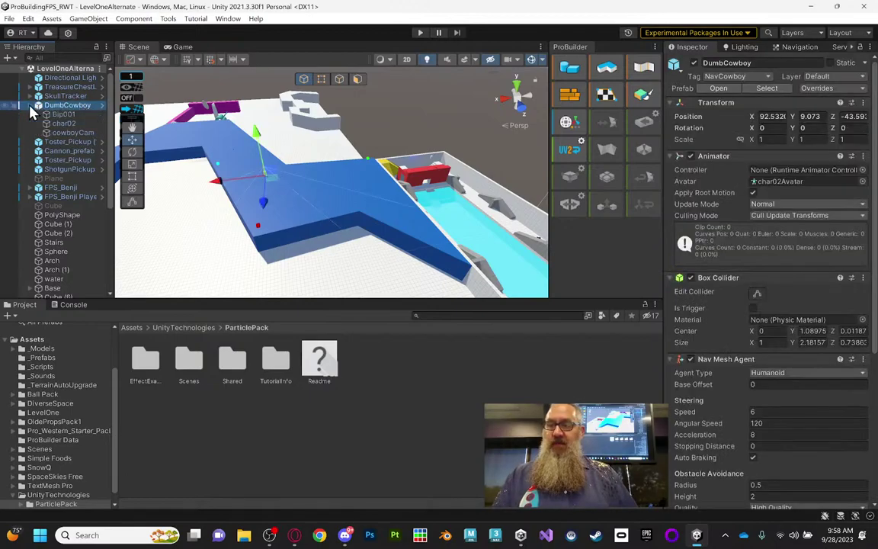
click(69, 133)
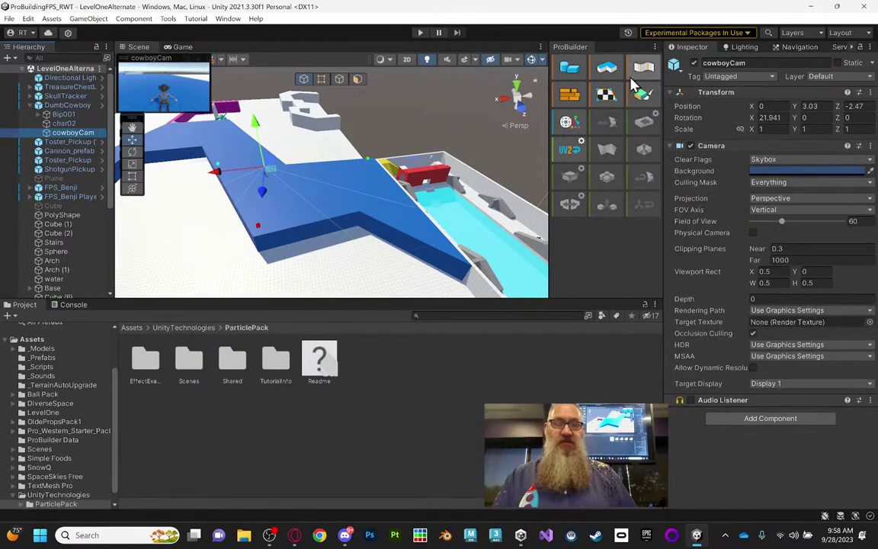
click(31, 96)
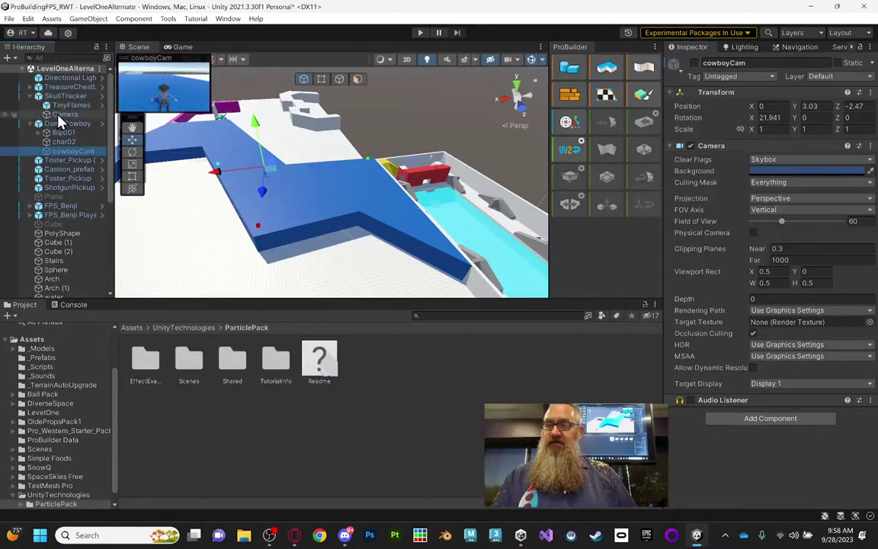
click(61, 114)
click(694, 64)
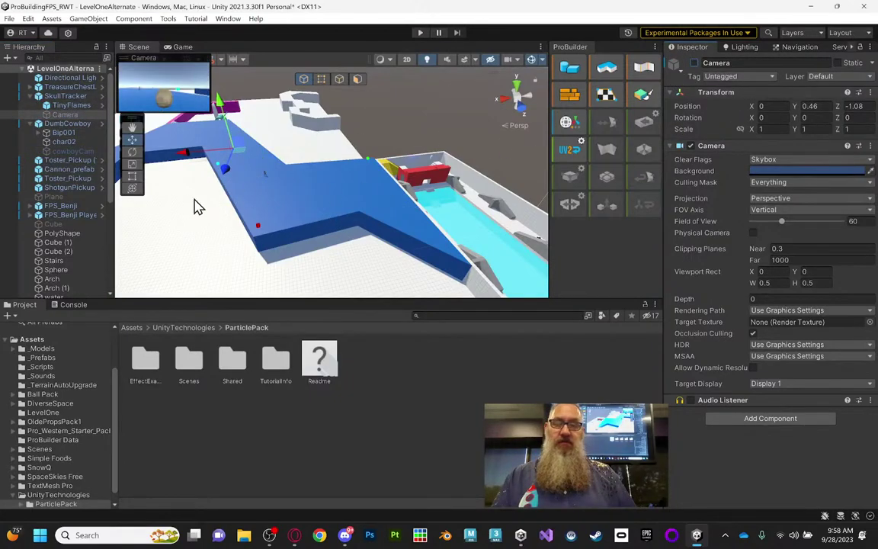
Deactivate the FPS_Benji Player 2 object and check the remaining camera output in the Game view
click(82, 215)
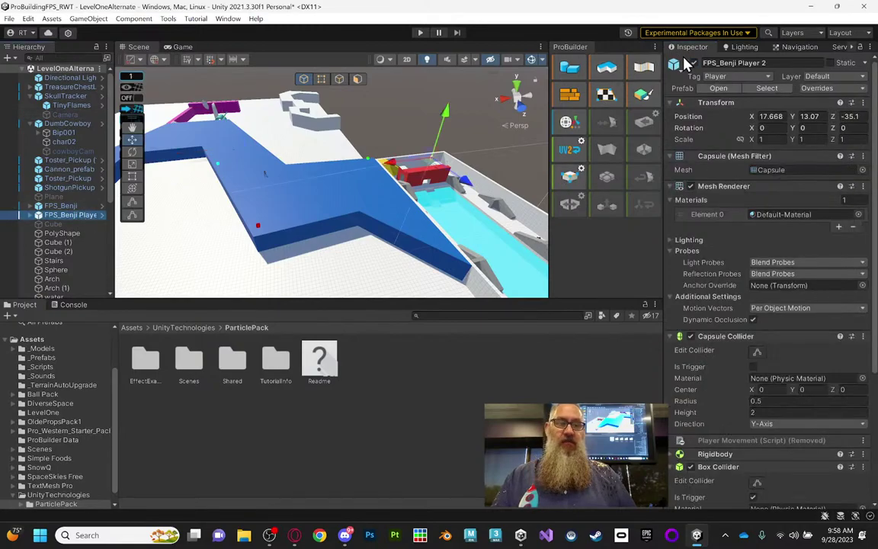
click(694, 63)
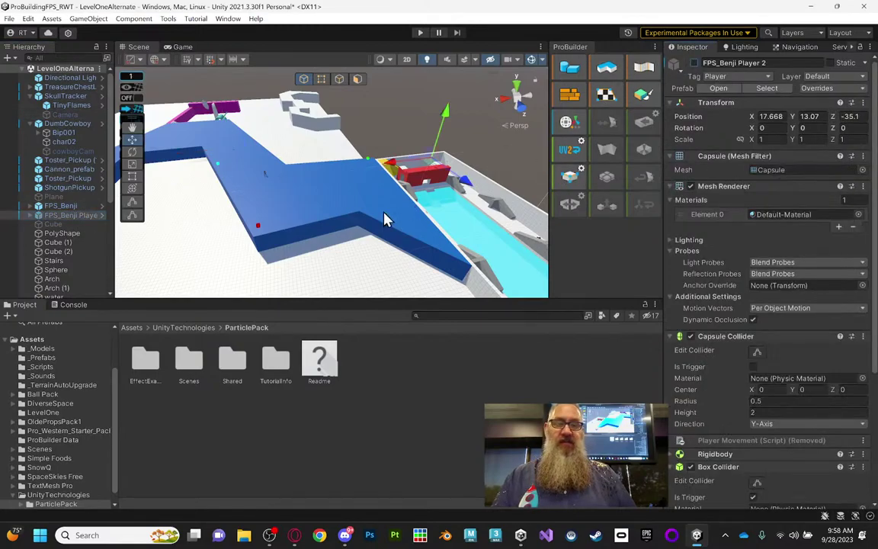
click(181, 48)
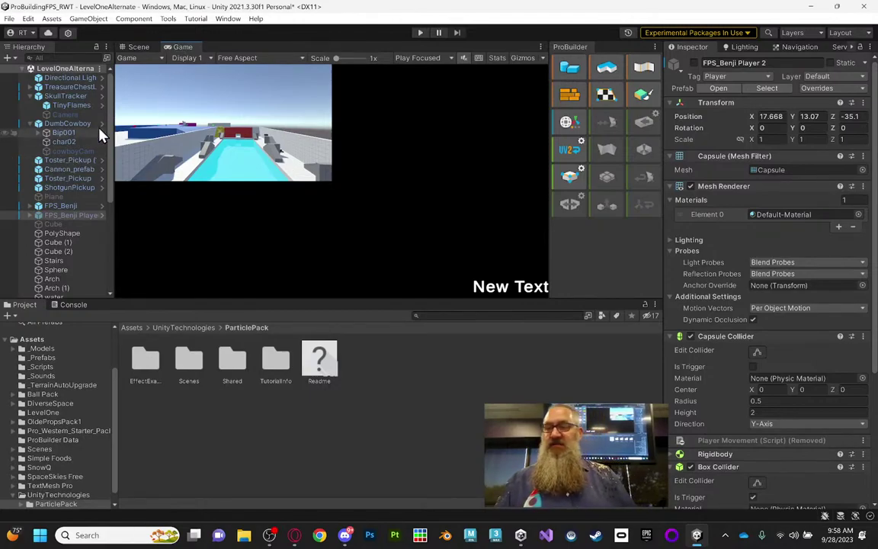
Set the Viewport Rect of FPS_Benji's Main Camera to Y 0, W 1 and H 1, and check the Game view
click(61, 205)
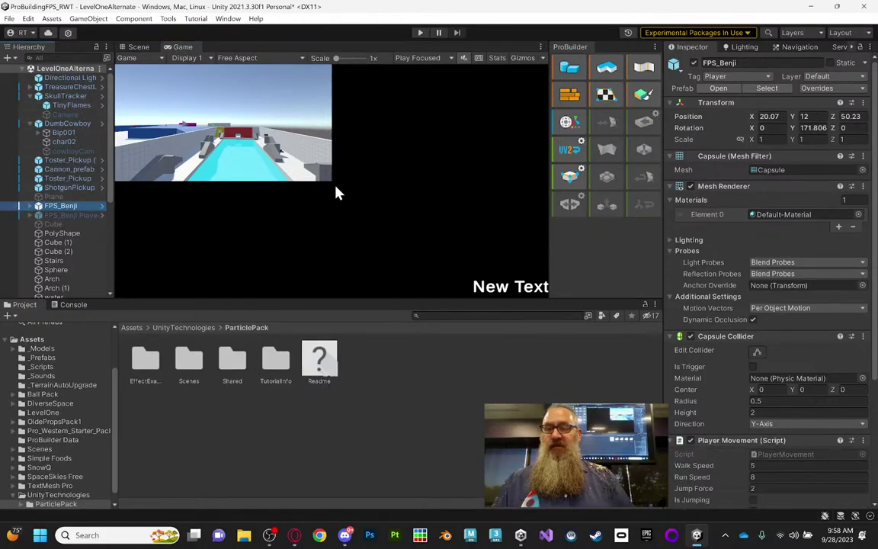
click(137, 47)
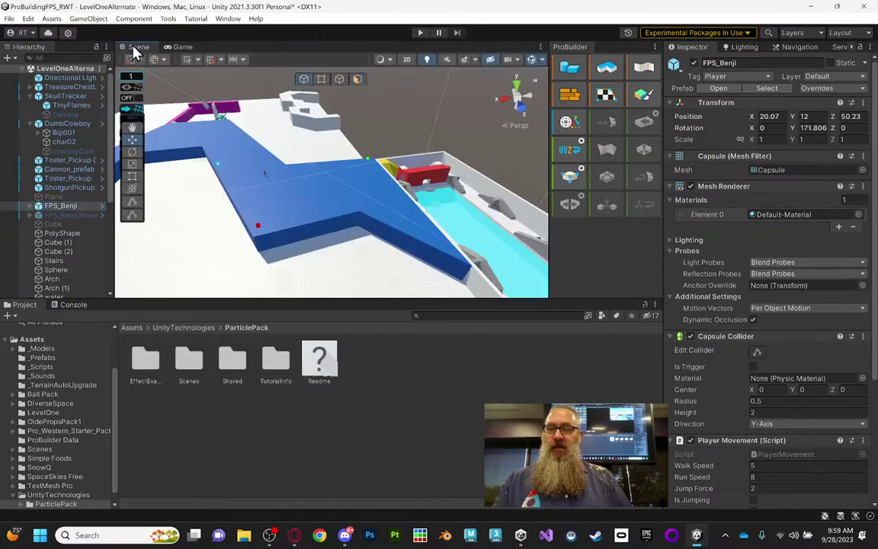
click(30, 207)
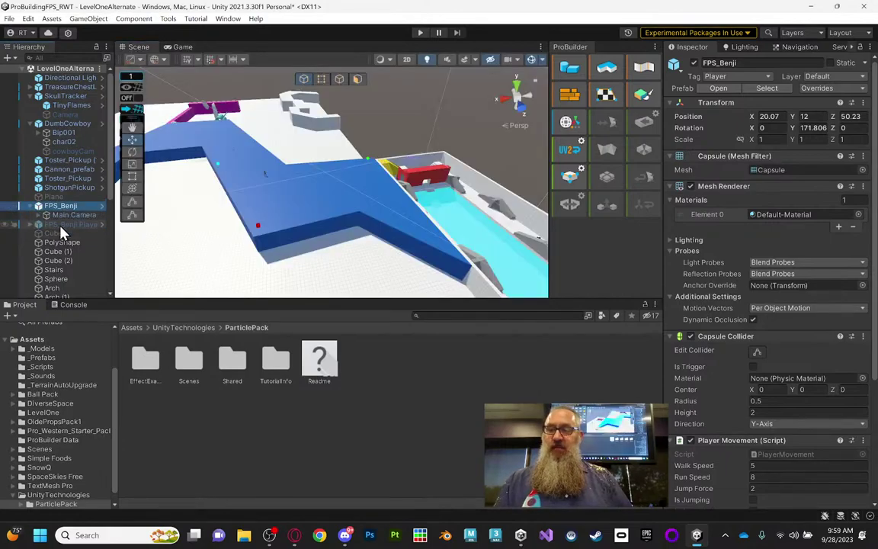
click(73, 215)
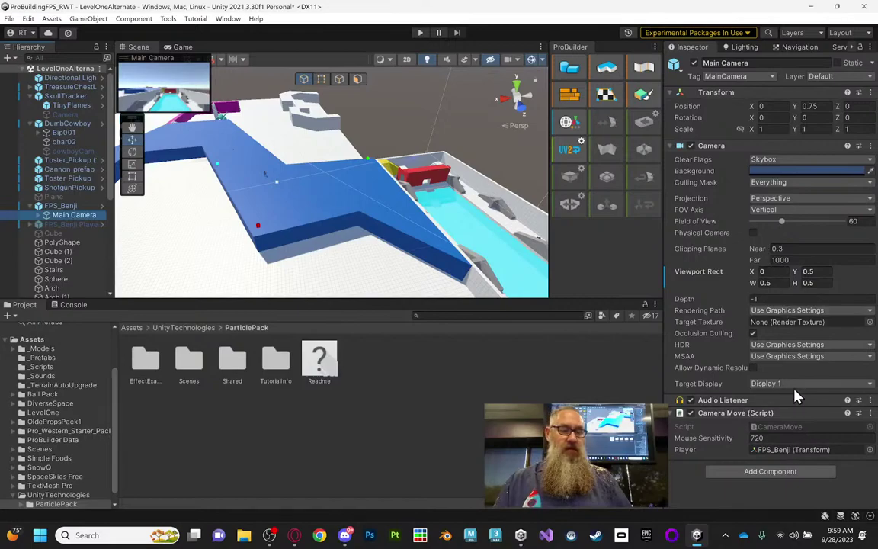
click(780, 273)
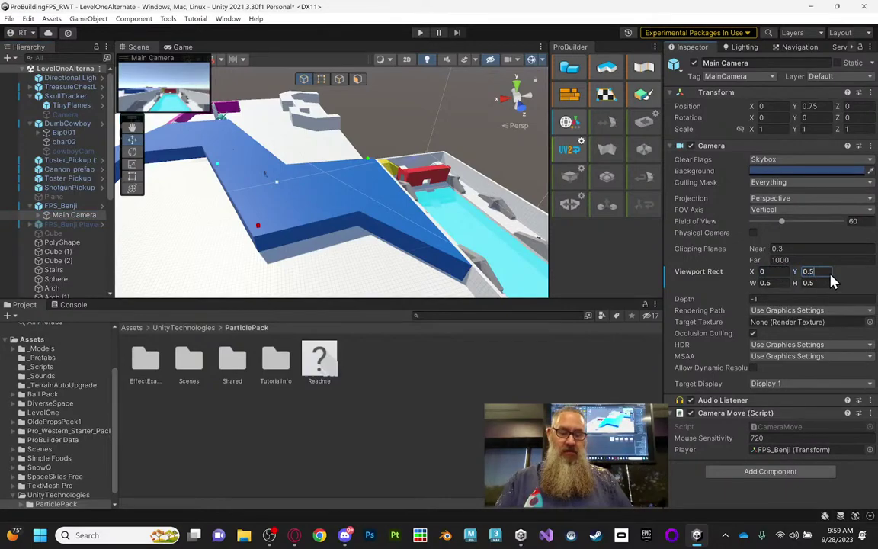
text(1)
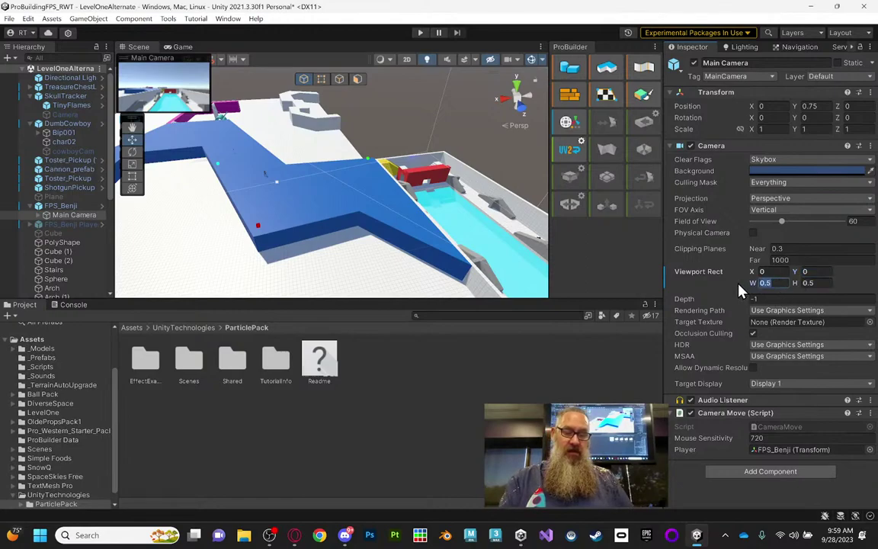
key(Return)
text(1)
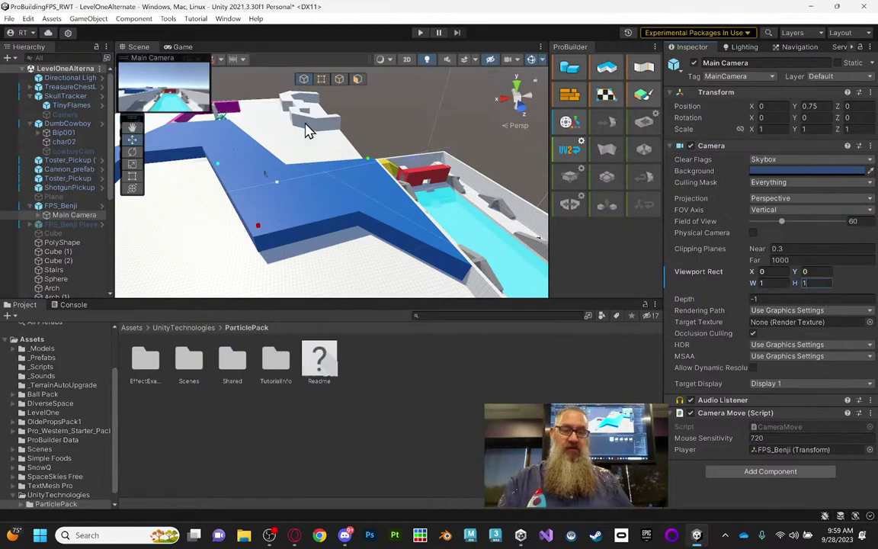
click(183, 48)
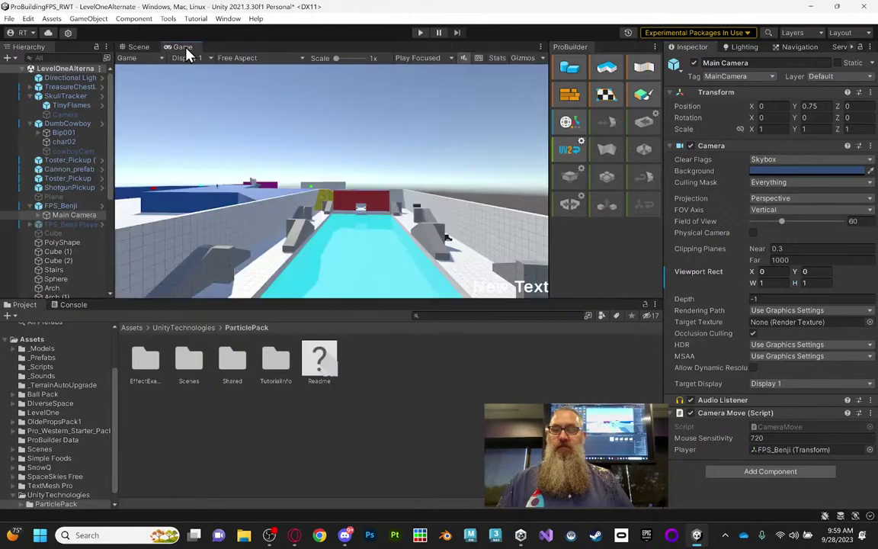
click(137, 47)
Collapse the FPS_Benji object in the Hierarchy and clear the selection
right_drag(353, 229, 195, 191)
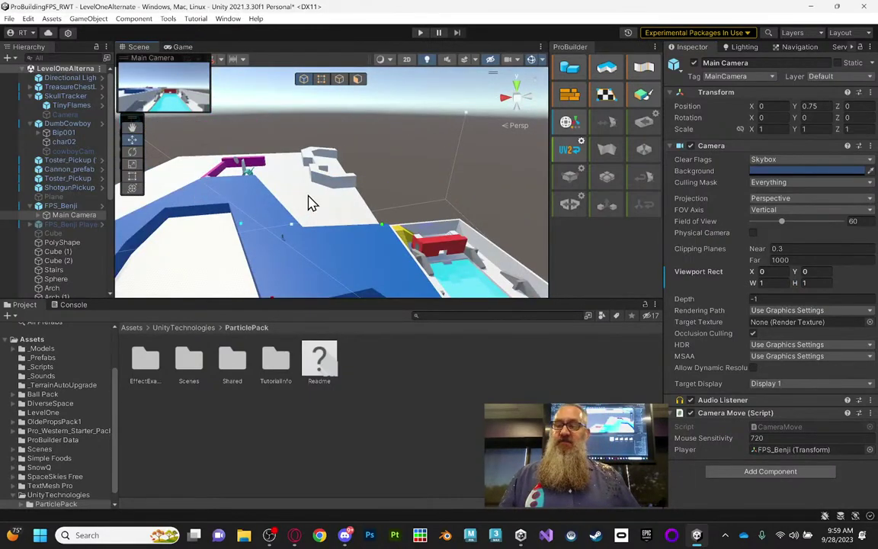
right_drag(379, 205, 366, 158)
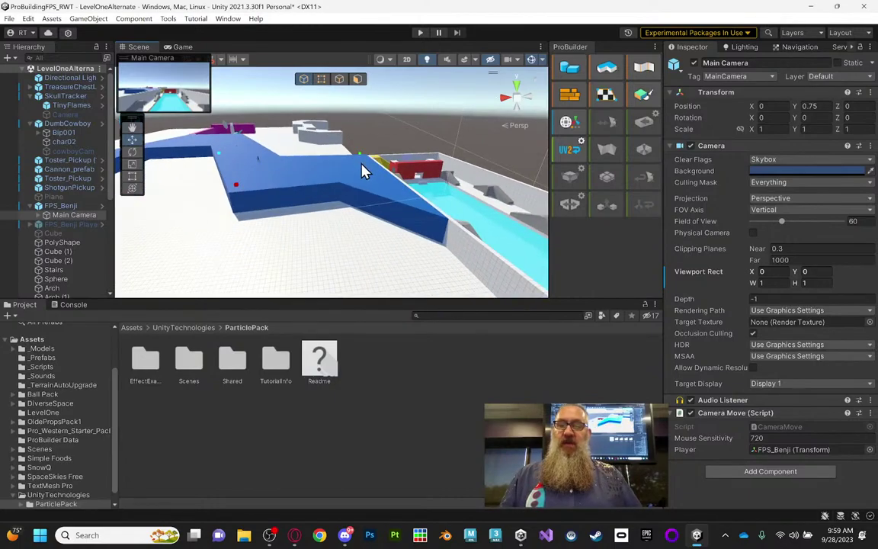
scroll(364, 169, up, 6)
right_drag(390, 200, 174, 118)
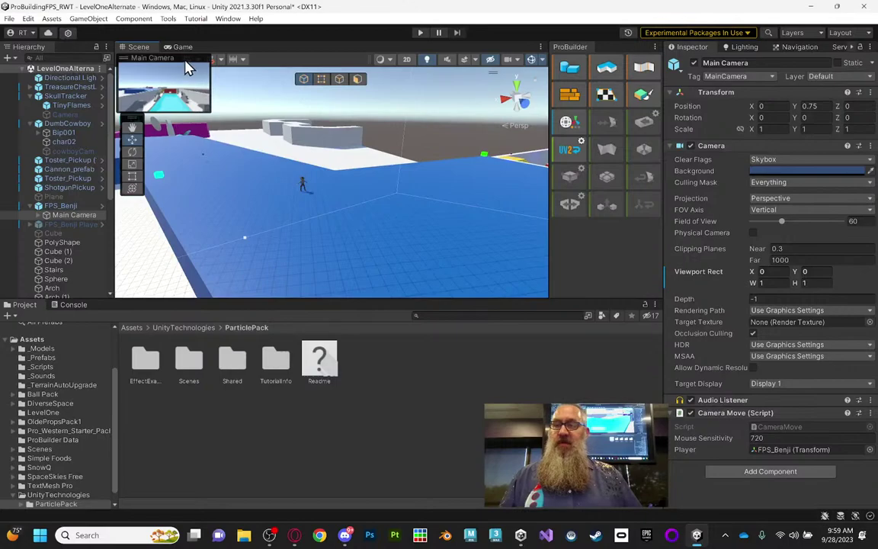
click(60, 206)
click(32, 206)
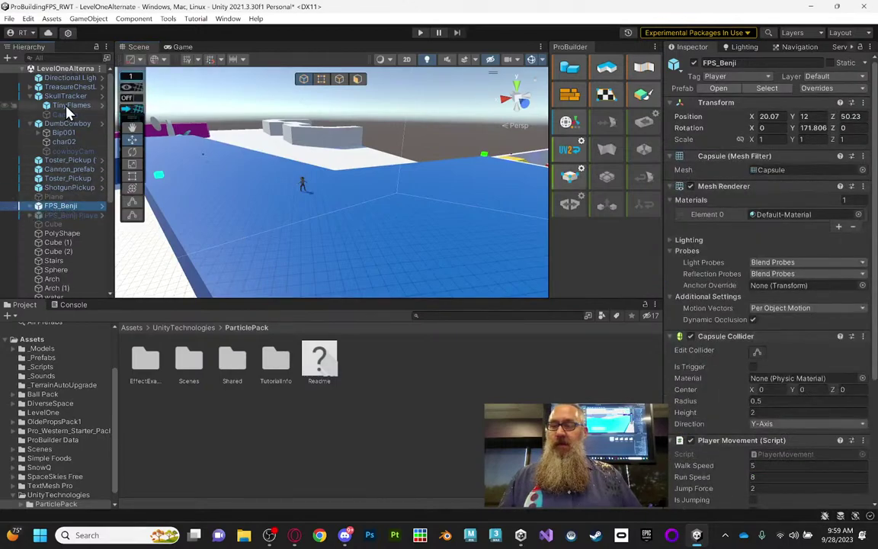
click(51, 18)
click(437, 97)
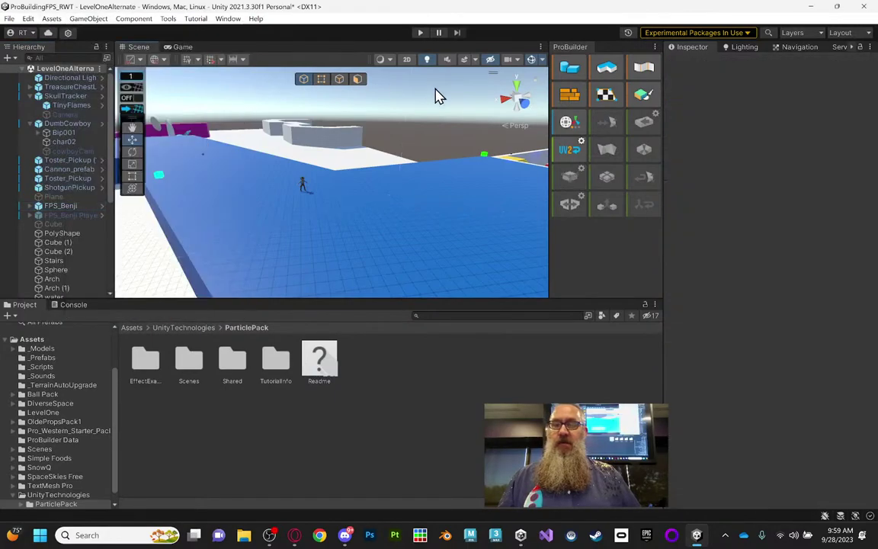
Create a six-sided ProBuilder cylinder about 1.3 × 4.5 × 1.9 standing on top of the wall beside the pool
click(572, 70)
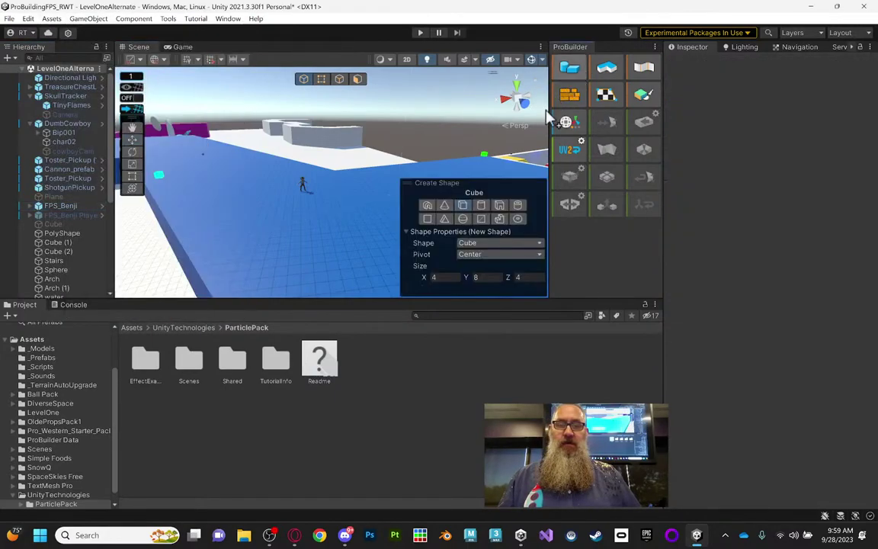
click(482, 205)
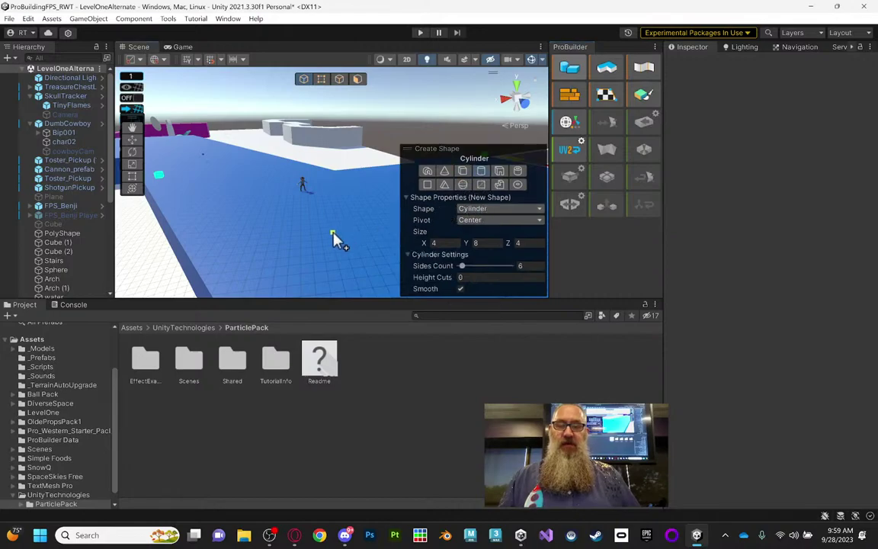
right_drag(406, 186, 240, 162)
drag(305, 164, 323, 172)
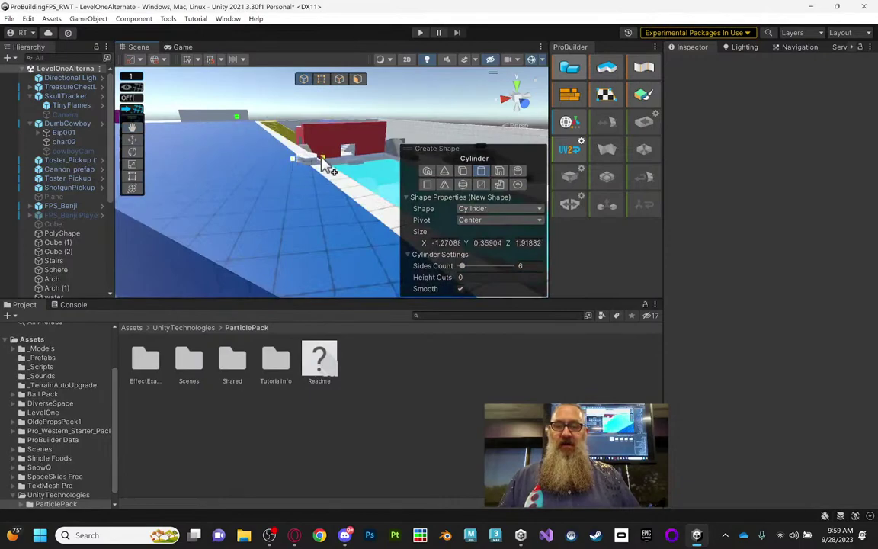
click(303, 84)
right_drag(336, 148, 293, 184)
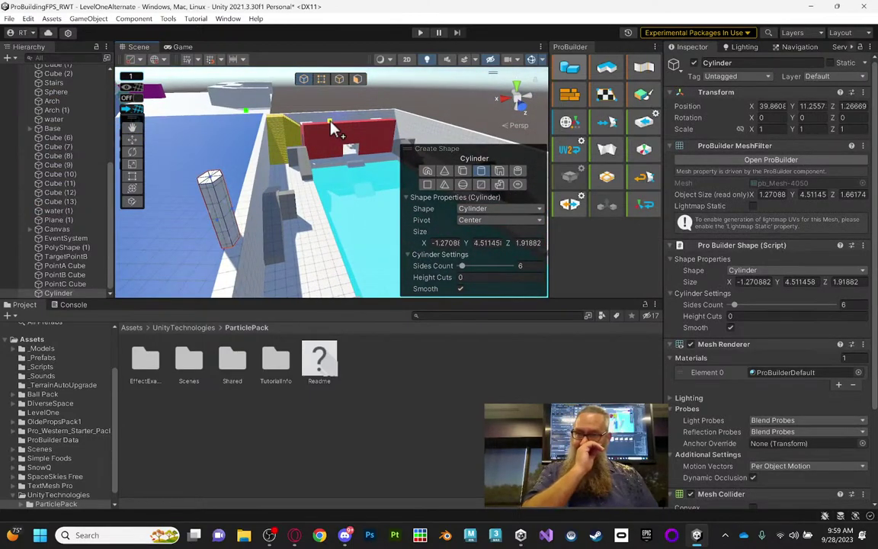
Create a ProBuilder cube about 4 × 1.7 × 1.5 on the blue platform near the cylinder
click(462, 172)
drag(195, 169, 231, 168)
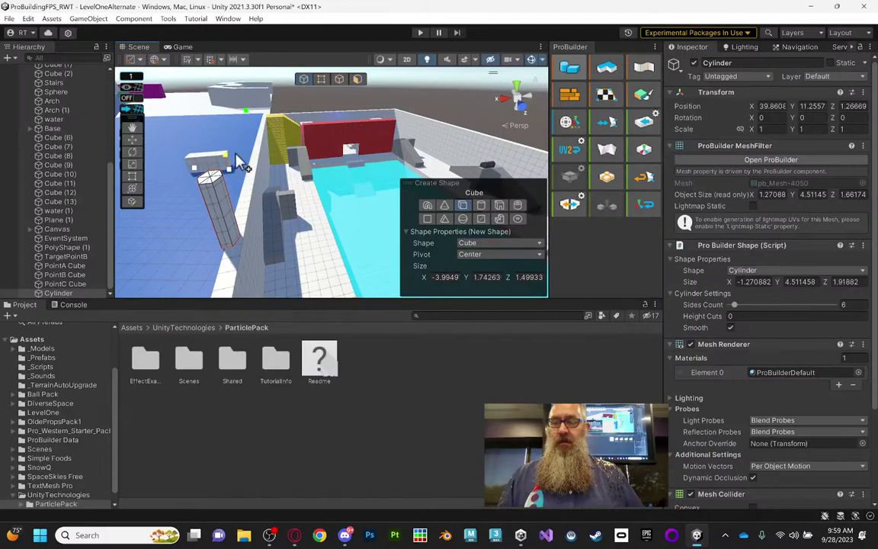
click(237, 159)
middle_drag(274, 145, 338, 180)
right_drag(338, 181, 286, 168)
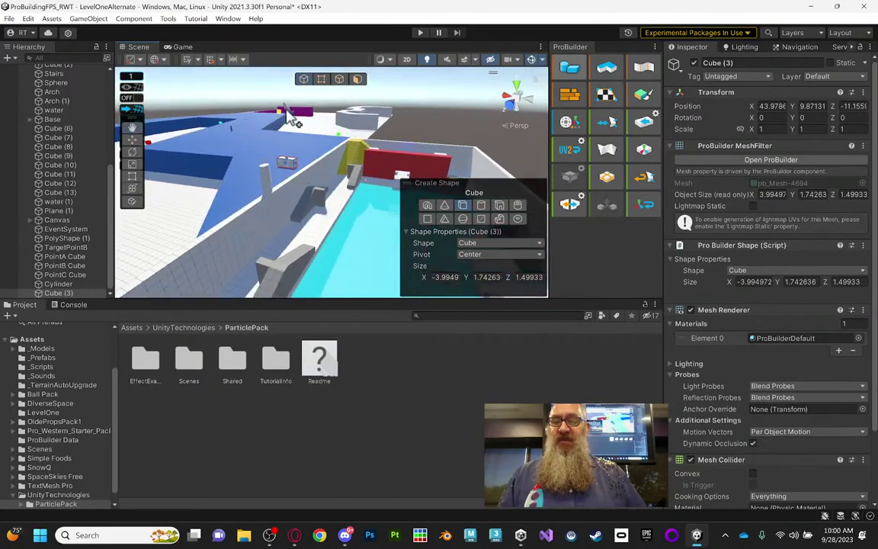
Move the new cube up above the cylinder's height, to about Y 18.1 and Z -0.8, and keep it selected
click(132, 141)
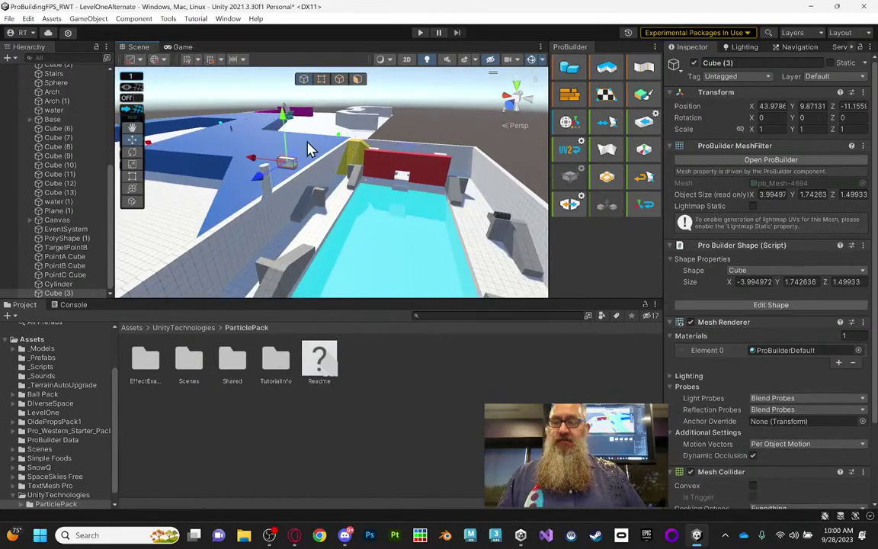
drag(282, 136, 229, 167)
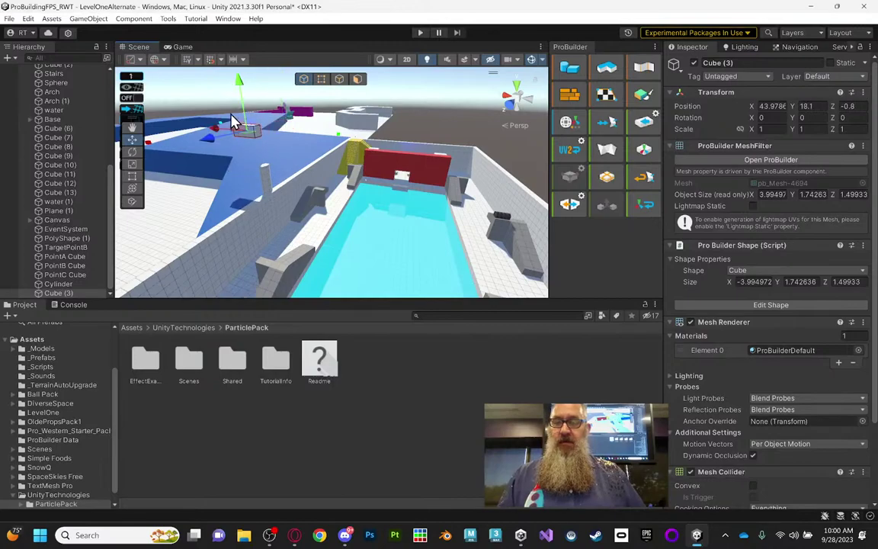
click(271, 135)
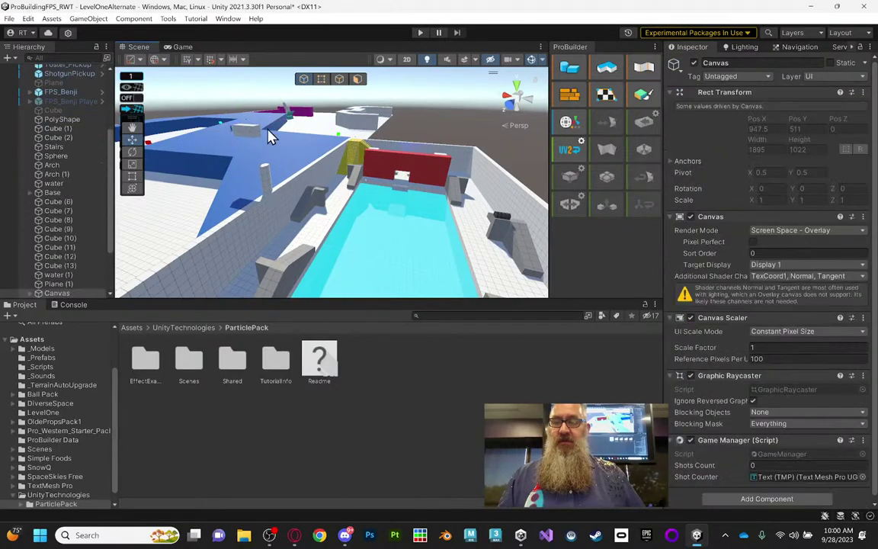
click(252, 140)
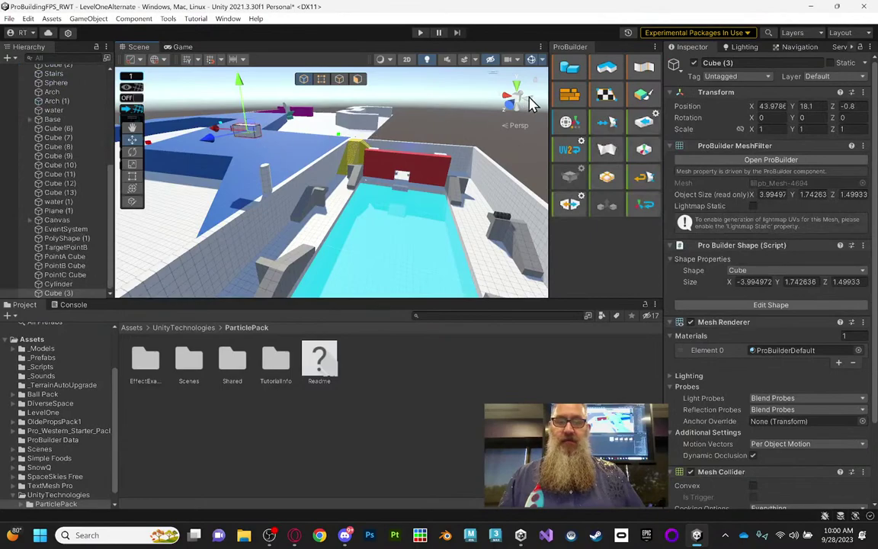
From the left view, line the cube up with the cylinder in depth at about Y 14.55 and Z 1.27
click(526, 102)
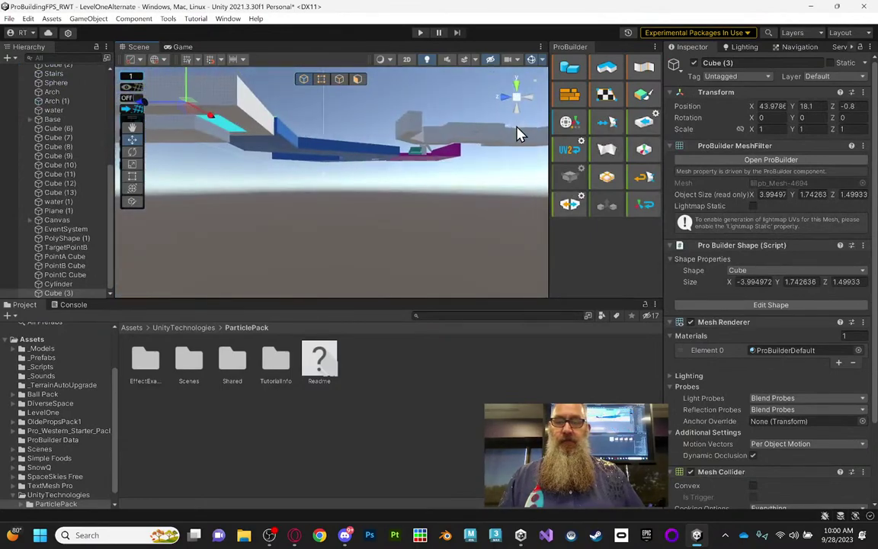
click(517, 134)
middle_drag(381, 155, 423, 140)
scroll(423, 140, down, 5)
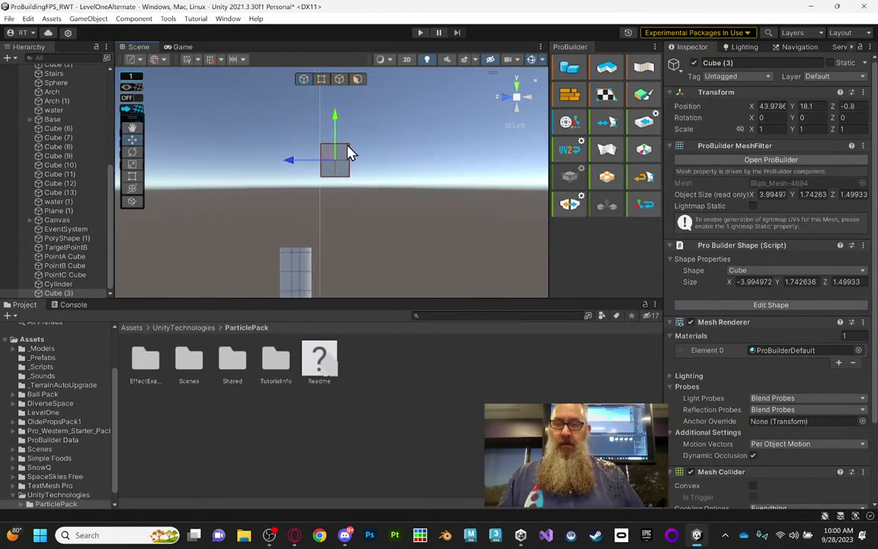
drag(329, 158, 292, 225)
alt+drag(341, 211, 495, 210)
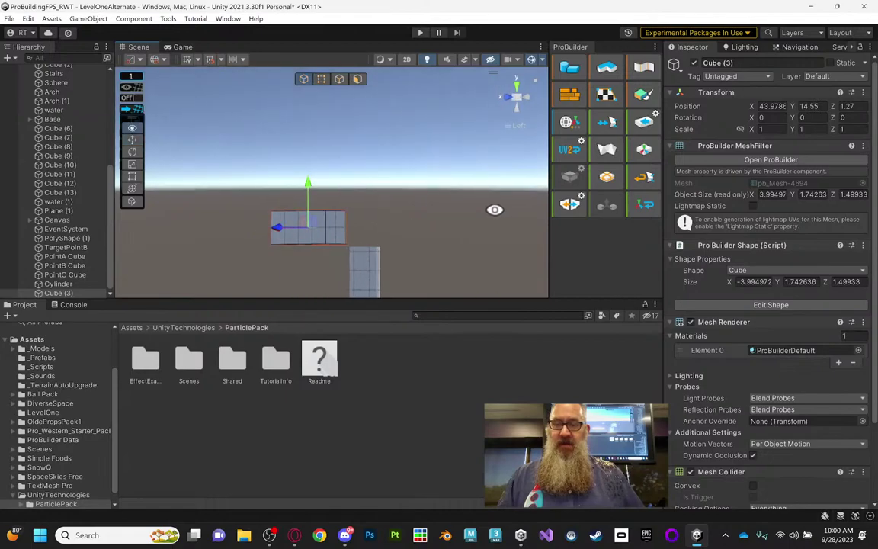
From the front view, center the cube over the cylinder at about X 39.86 and raise it to Y 15.81
click(528, 104)
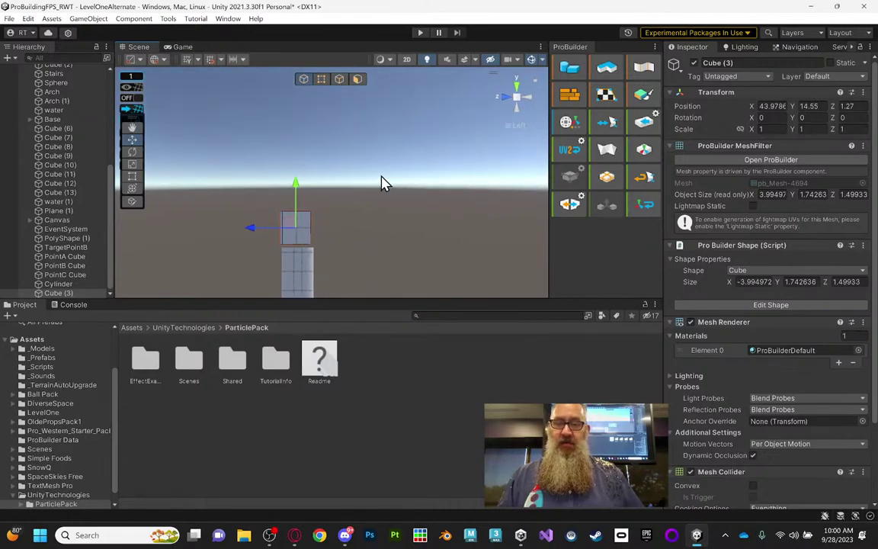
click(509, 102)
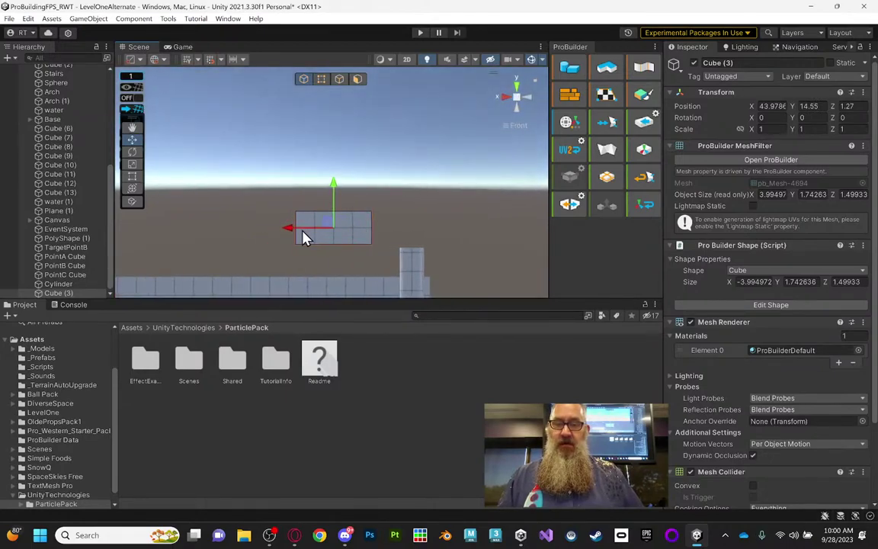
drag(292, 232, 367, 233)
drag(412, 187, 414, 162)
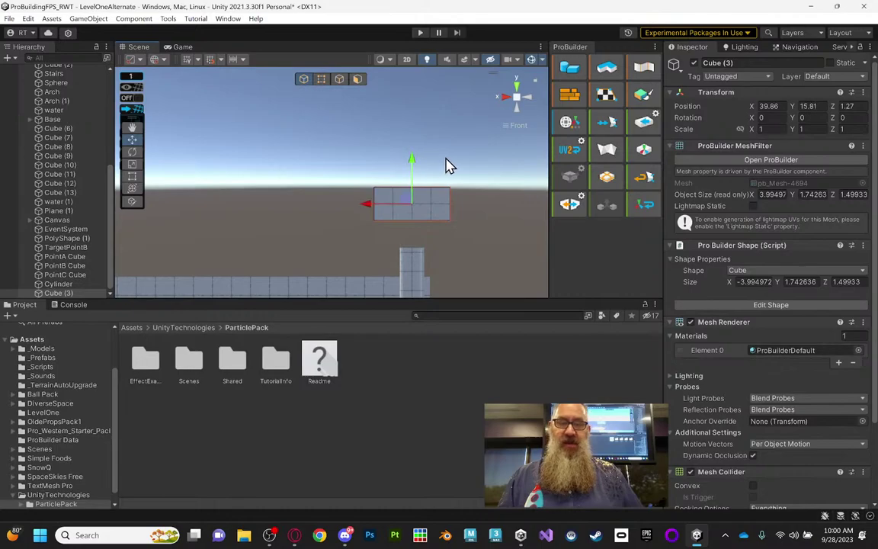
Create a six-sided ProBuilder cone about 1.6 × 3.4 × 1.5 on the blue platform beside the wall
click(569, 68)
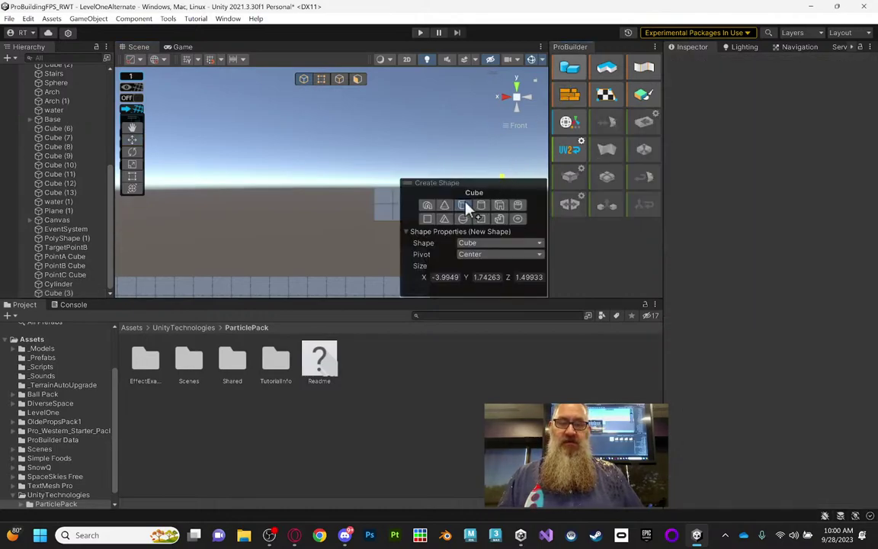
click(444, 206)
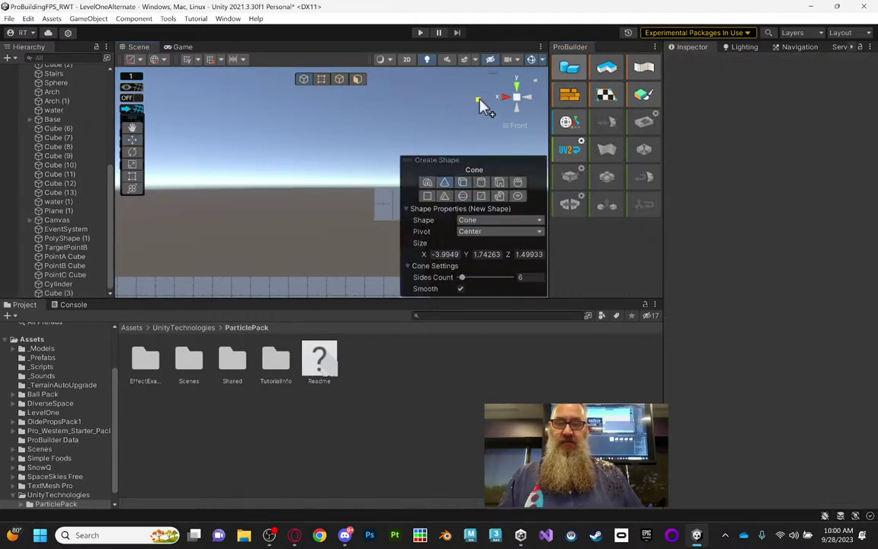
click(515, 84)
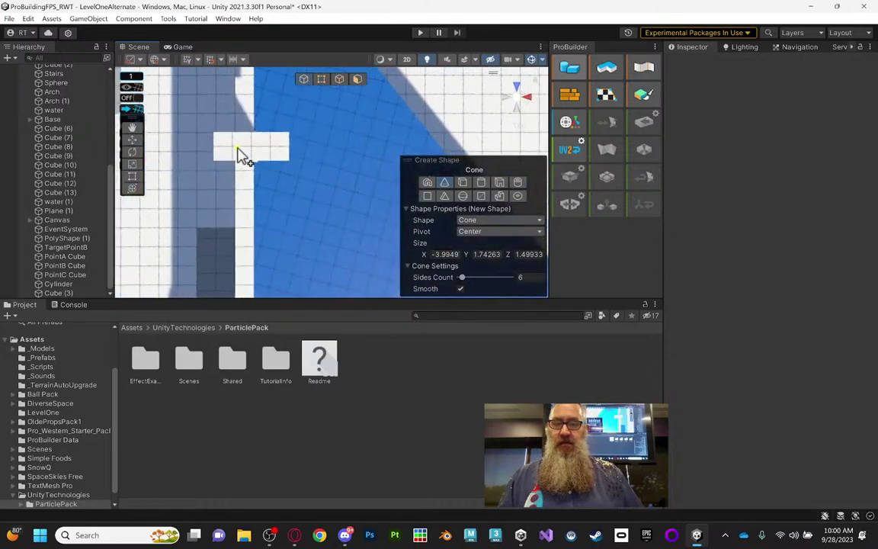
drag(315, 150, 343, 169)
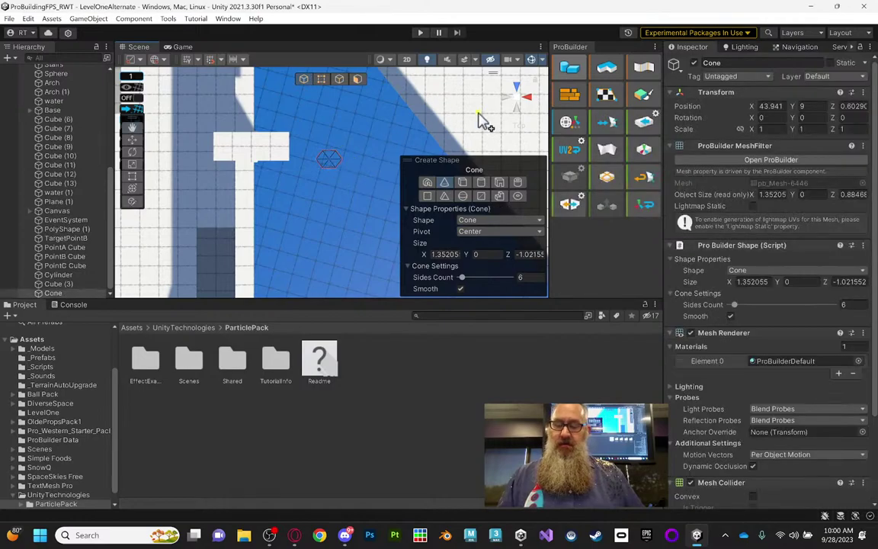
key(ctrl+z)
alt+drag(521, 109, 336, 223)
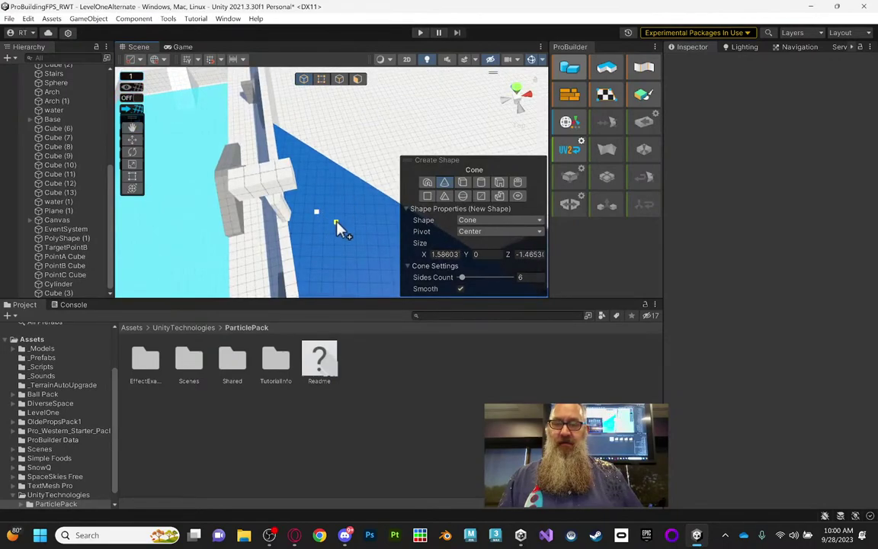
click(334, 216)
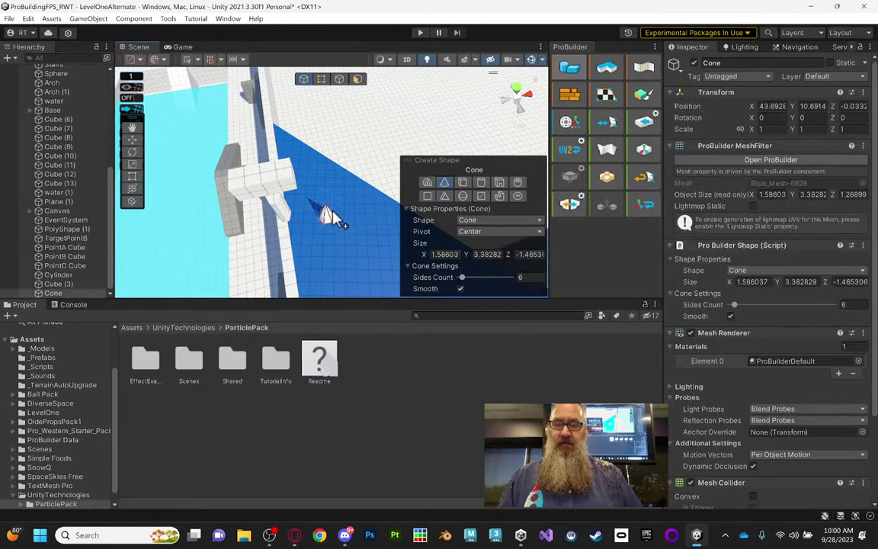
middle_drag(348, 164, 348, 157)
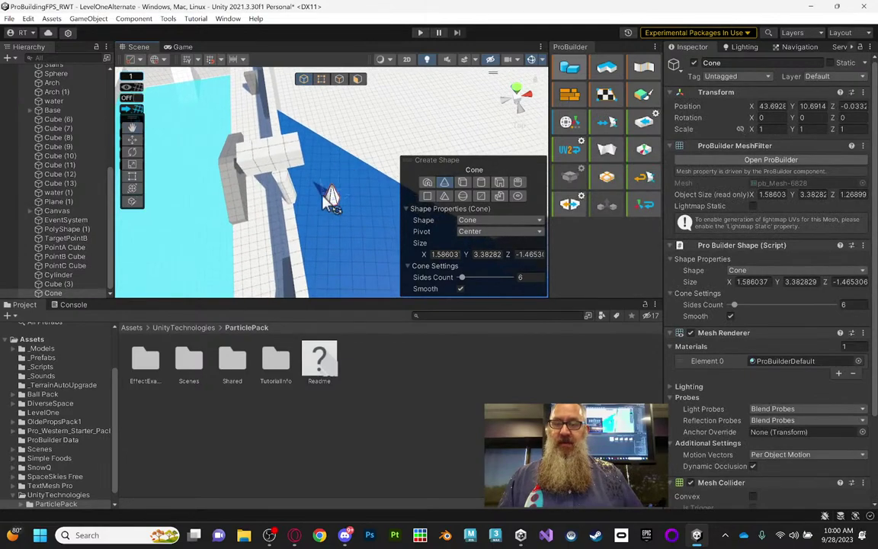
Raise the cone to about Y 16.17 and move it over the wall to about X 39.99
click(303, 80)
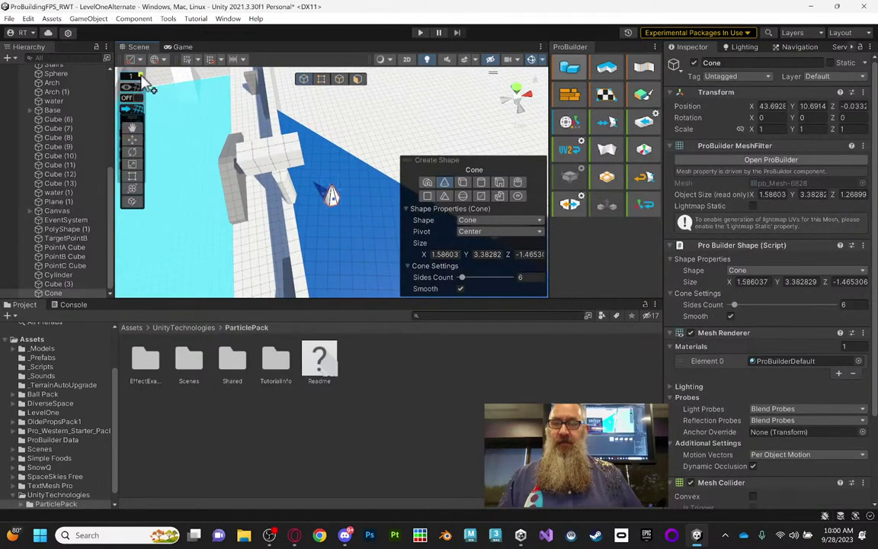
click(132, 140)
drag(332, 173, 333, 138)
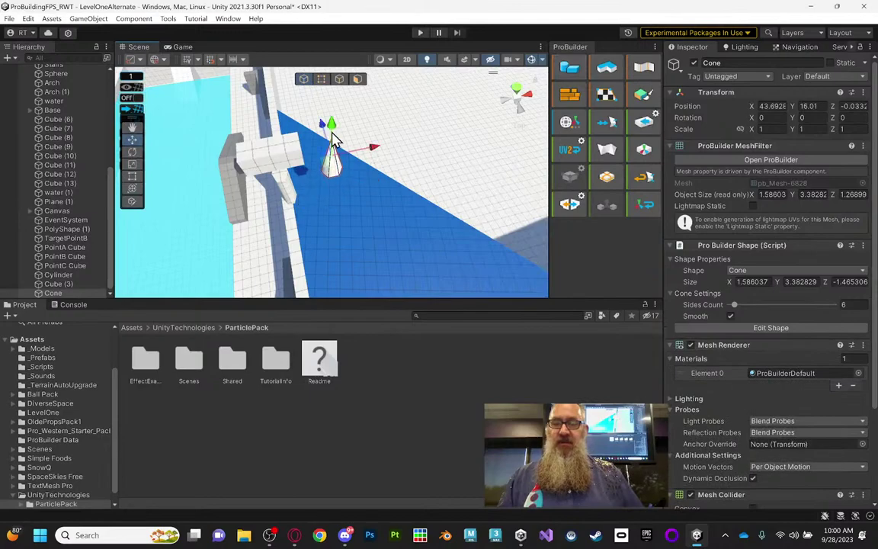
drag(382, 155, 319, 158)
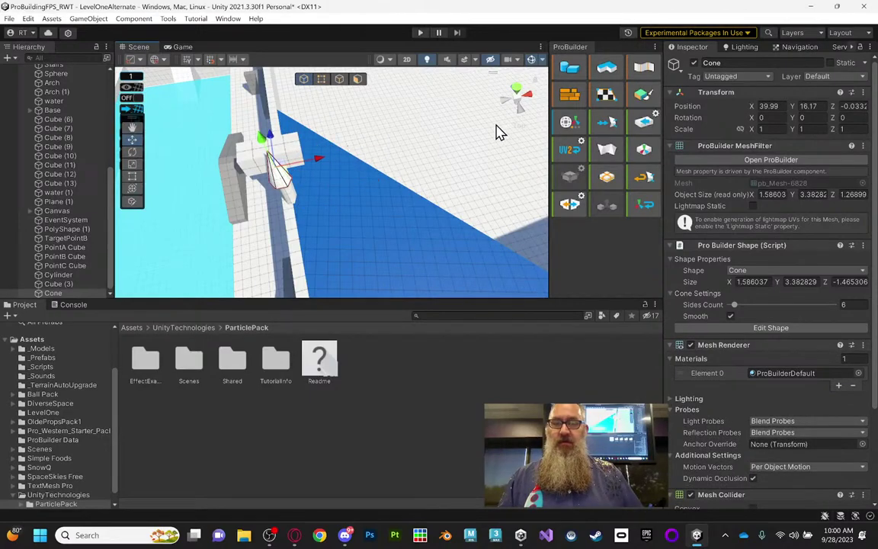
From the top view, align the cone with the cube and cylinder at X 40 and Z 1.26
click(517, 92)
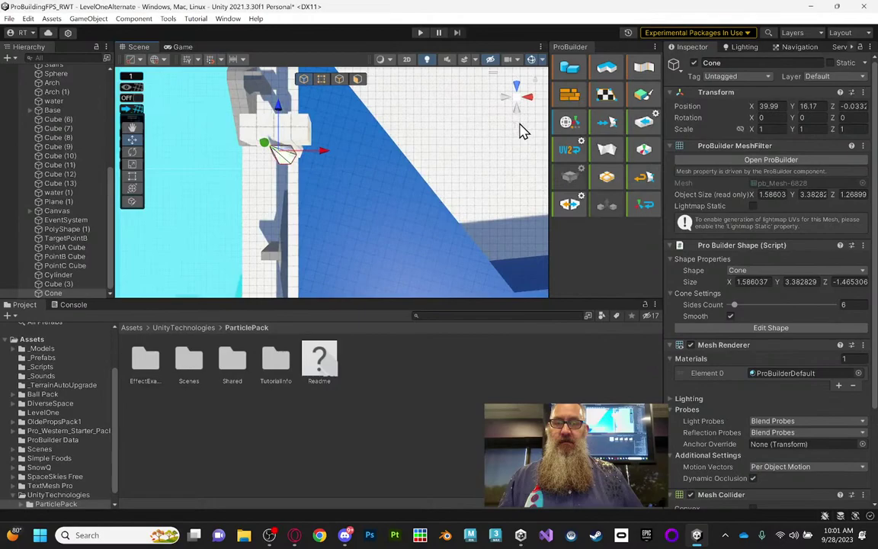
drag(275, 122, 268, 88)
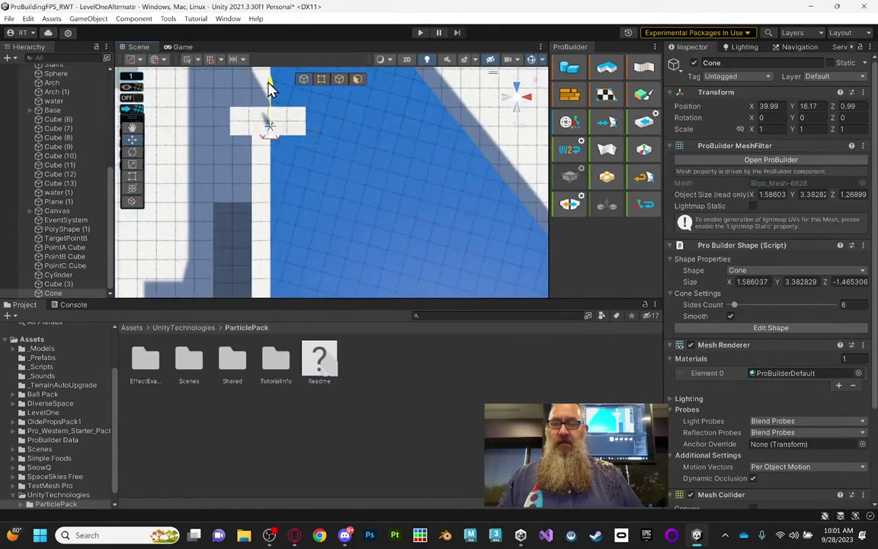
drag(313, 123, 311, 124)
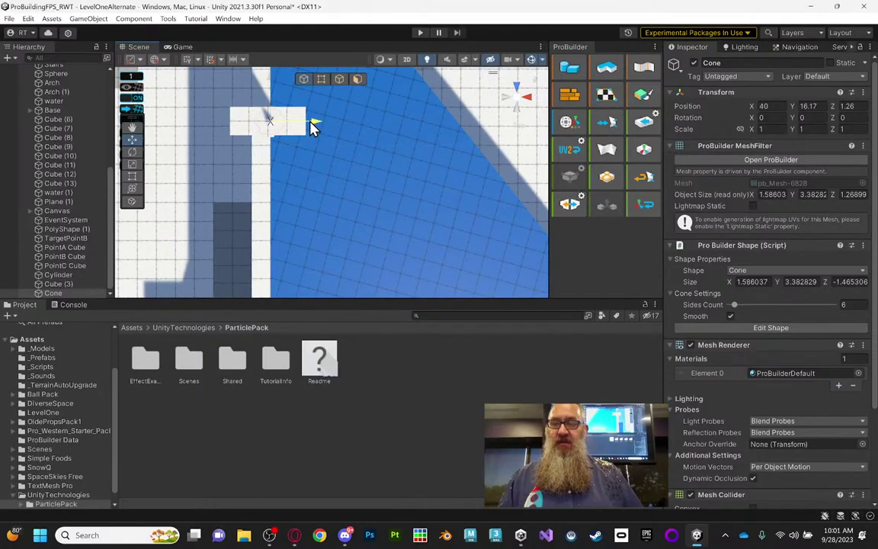
From the front view, lower the cone to Y 15, between the cylinder and the cube
click(524, 99)
drag(396, 142, 398, 161)
click(534, 99)
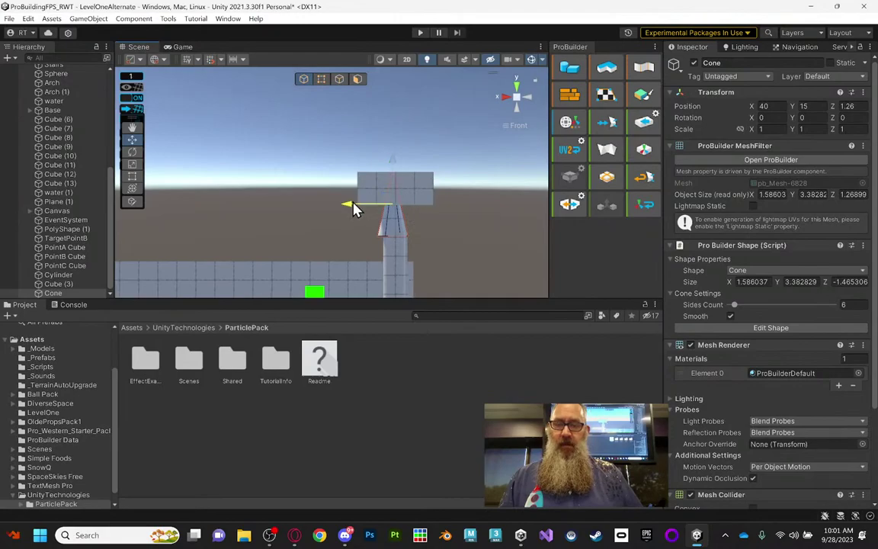
Raise the cube to Y 17 on top of the cone and move the cylinder below to X 40
click(420, 187)
drag(398, 141, 398, 120)
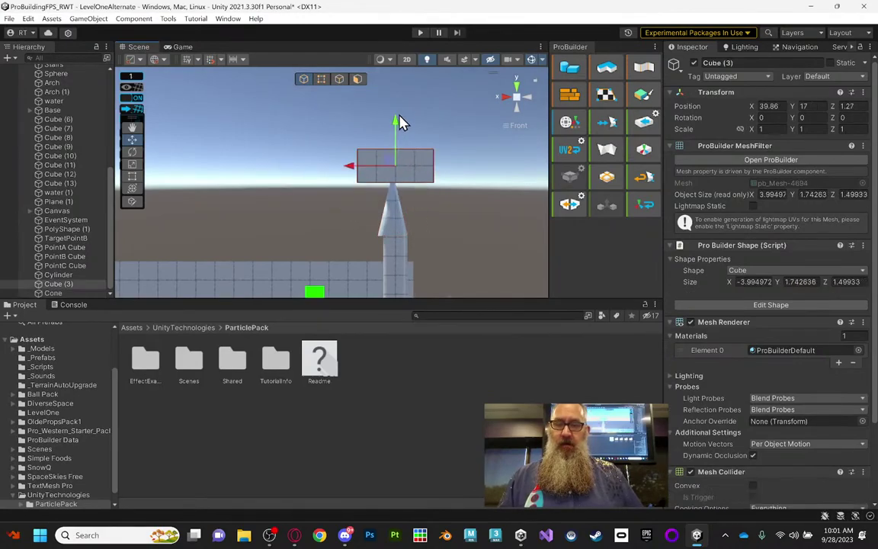
right_drag(455, 145, 447, 168)
click(387, 246)
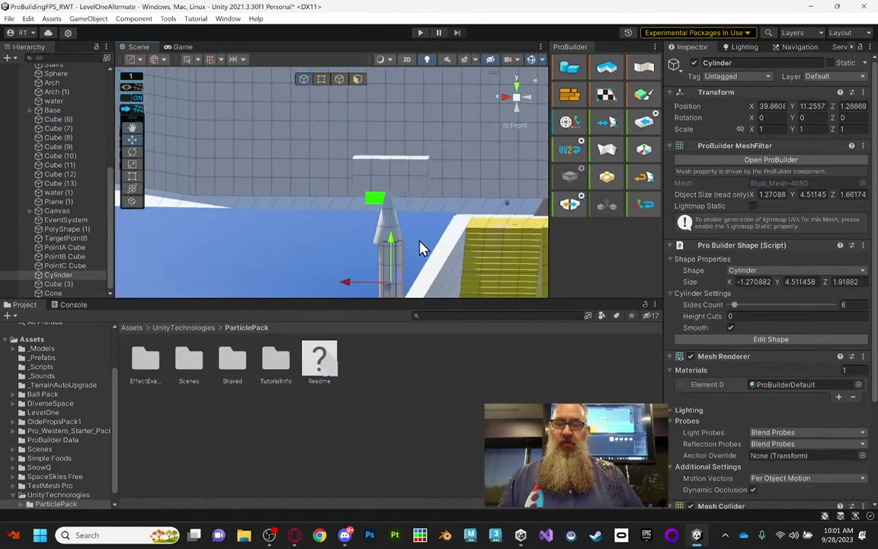
right_drag(422, 256, 368, 250)
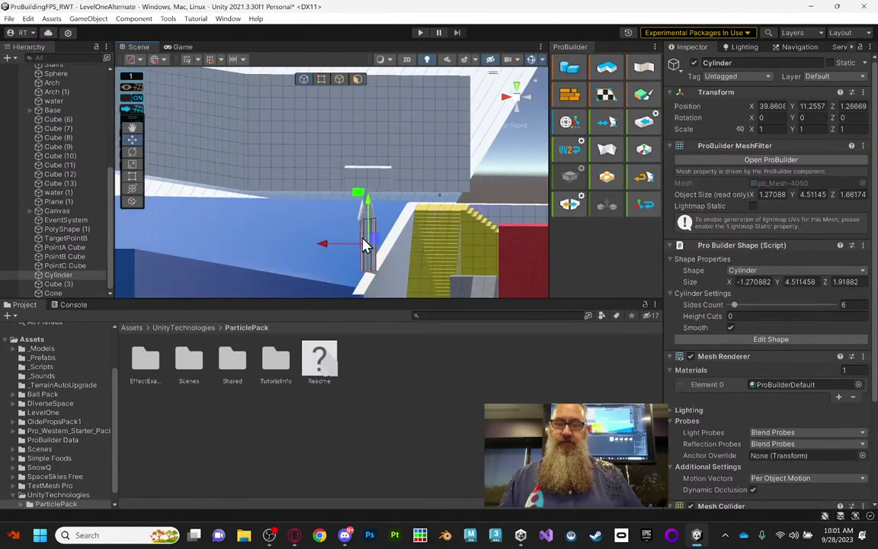
drag(347, 250, 353, 251)
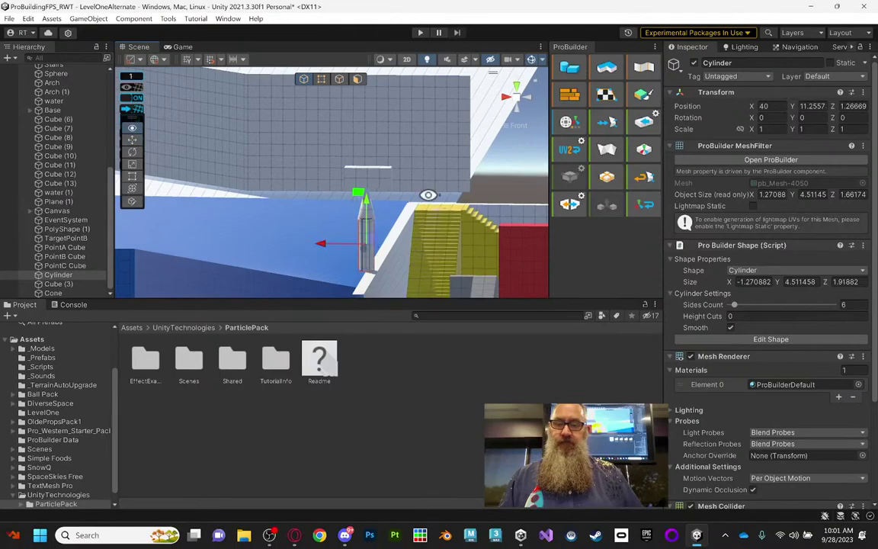
Scale the cube on top of the cone to about 0.29 in X and 2.05 in Z
right_drag(390, 184, 394, 223)
click(379, 195)
right_drag(435, 190, 315, 196)
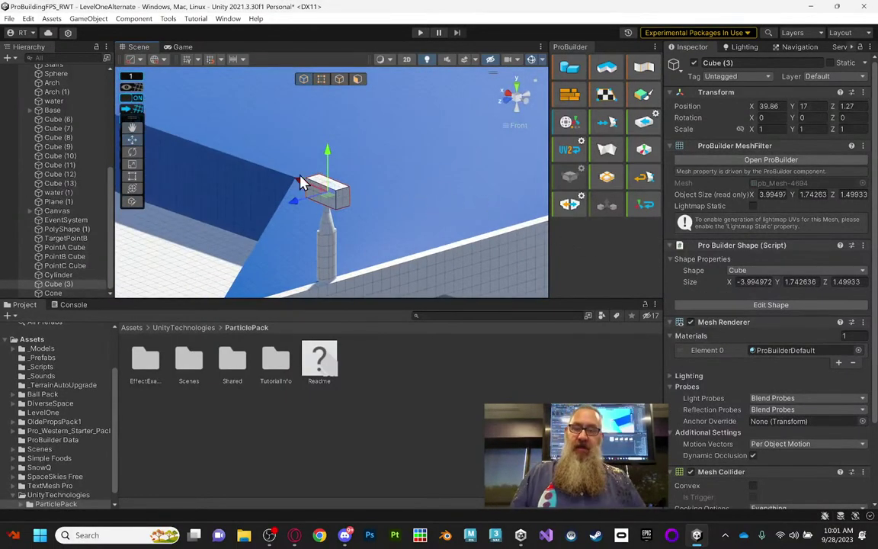
right_drag(471, 254, 519, 217)
middle_drag(337, 144, 359, 167)
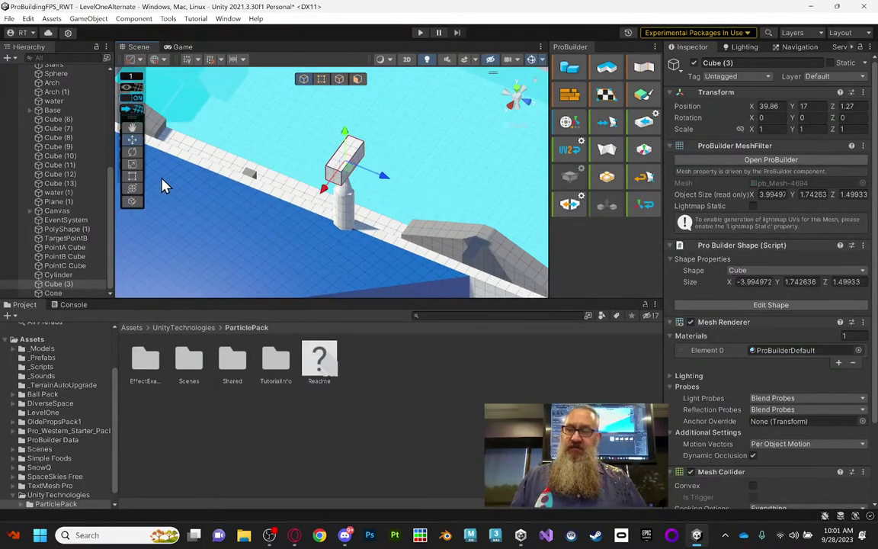
click(132, 164)
drag(322, 191, 335, 179)
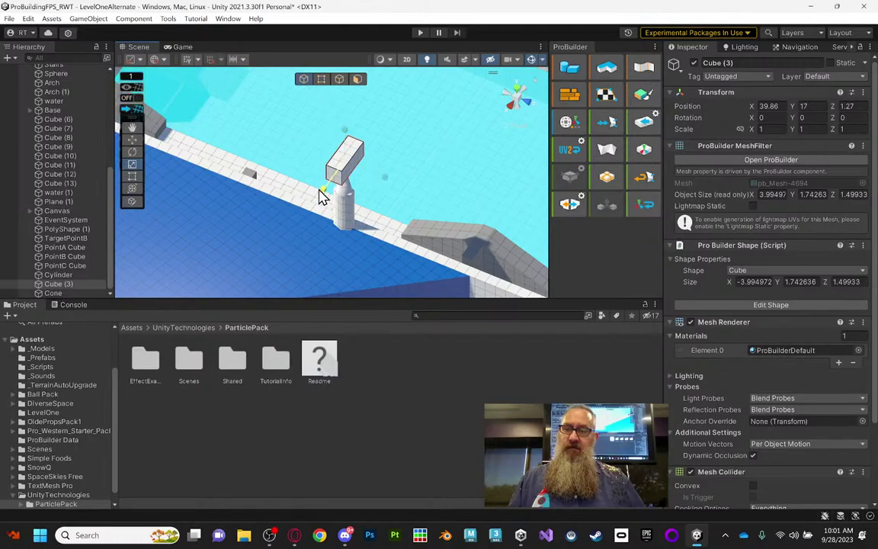
drag(318, 190, 335, 176)
drag(389, 182, 366, 162)
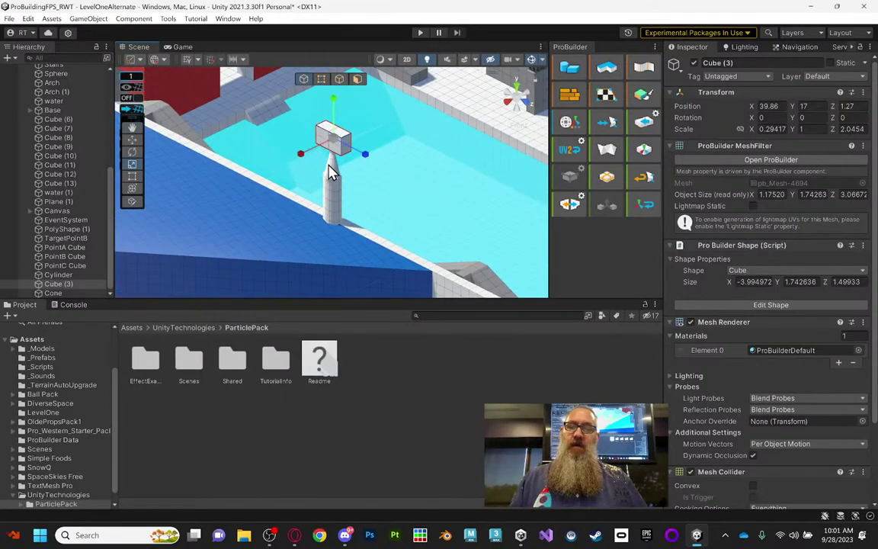
Add the Follow Player script to the cube and assign FPS_Benji as its Player
scroll(773, 432, down, 3)
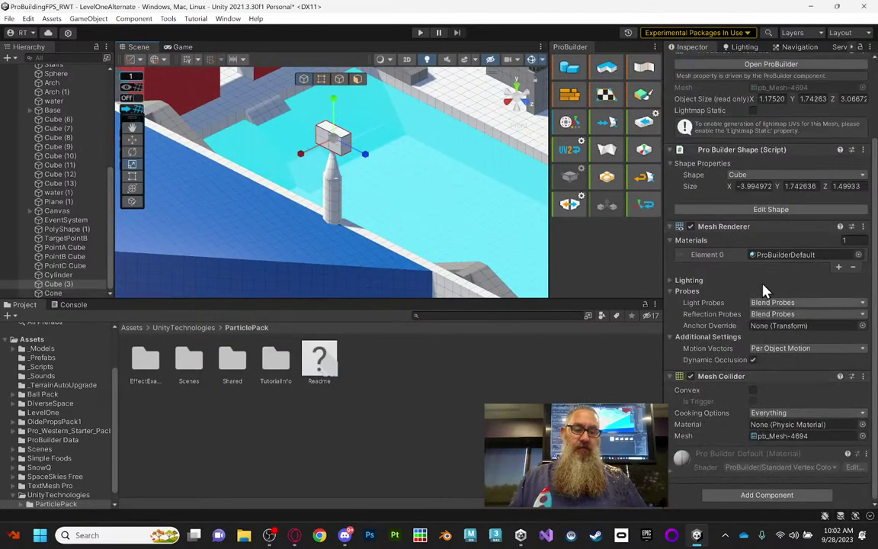
click(761, 494)
text(foll)
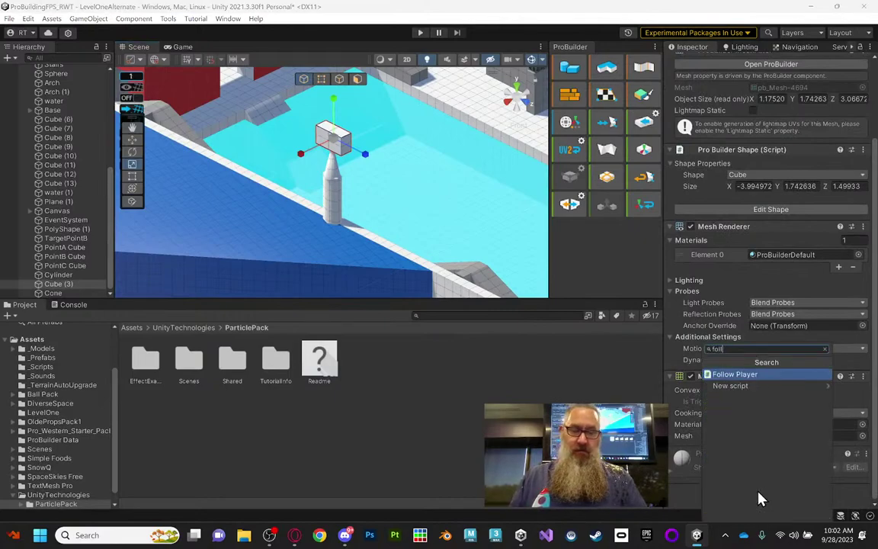
click(753, 376)
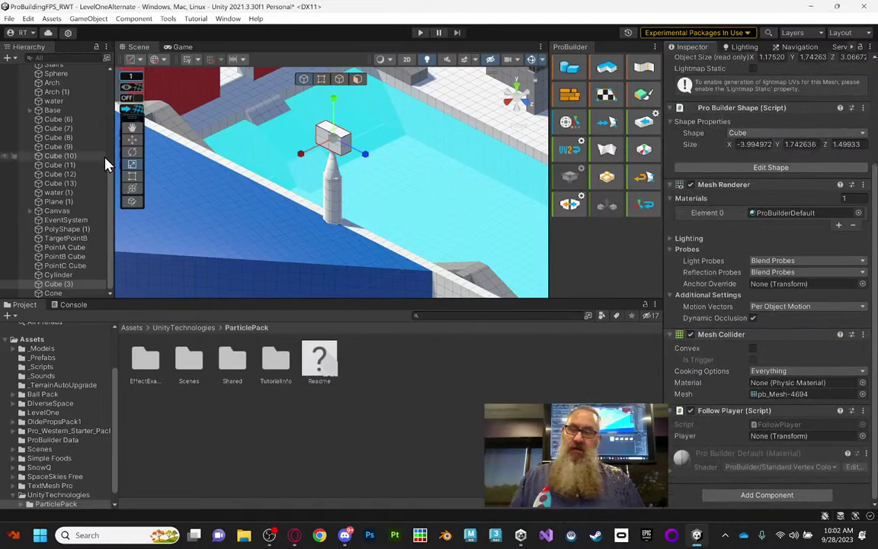
scroll(62, 205, up, 3)
drag(58, 77, 776, 446)
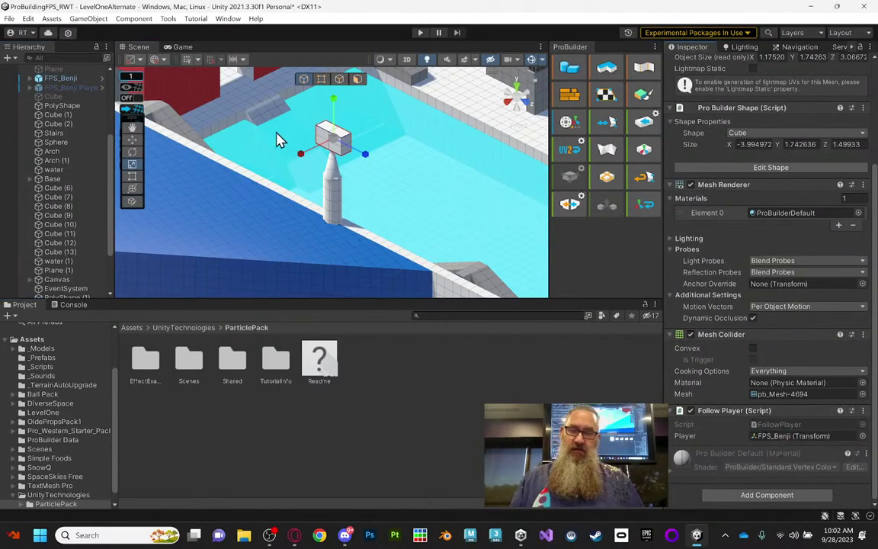
Play the scene to test how the cube reacts to the player, and stop the playback
click(349, 156)
click(347, 149)
click(420, 32)
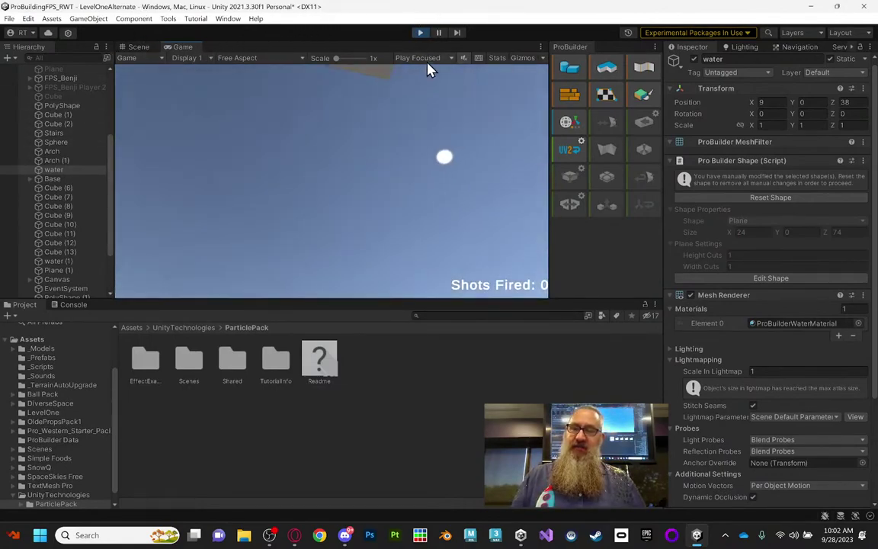
click(421, 32)
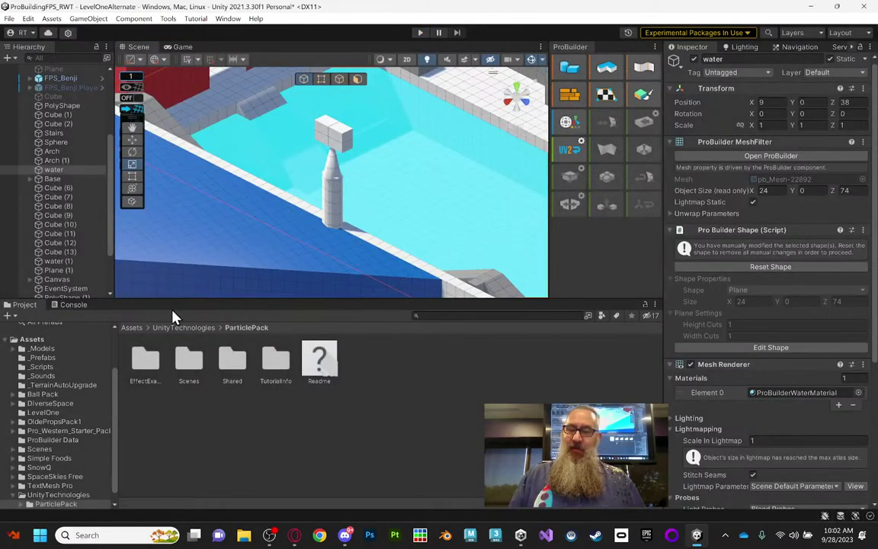
Inspect the components of the TreasureChestLODExample parent object to see which script makes the chest track the player
middle_drag(412, 124, 276, 201)
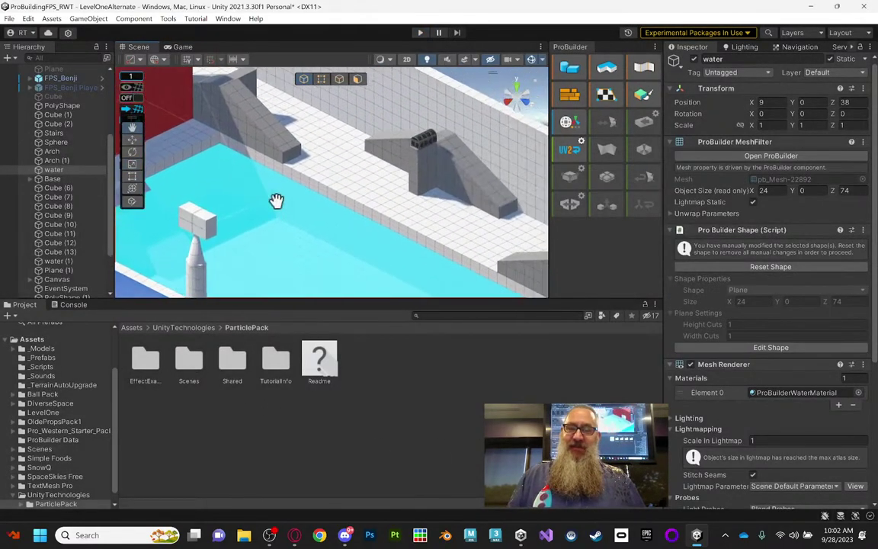
click(427, 145)
click(427, 144)
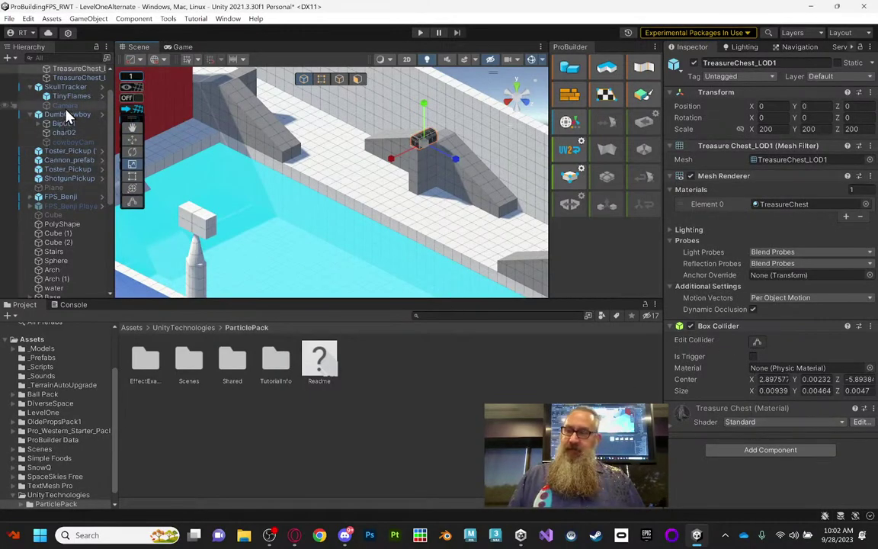
scroll(55, 119, up, 2)
click(67, 87)
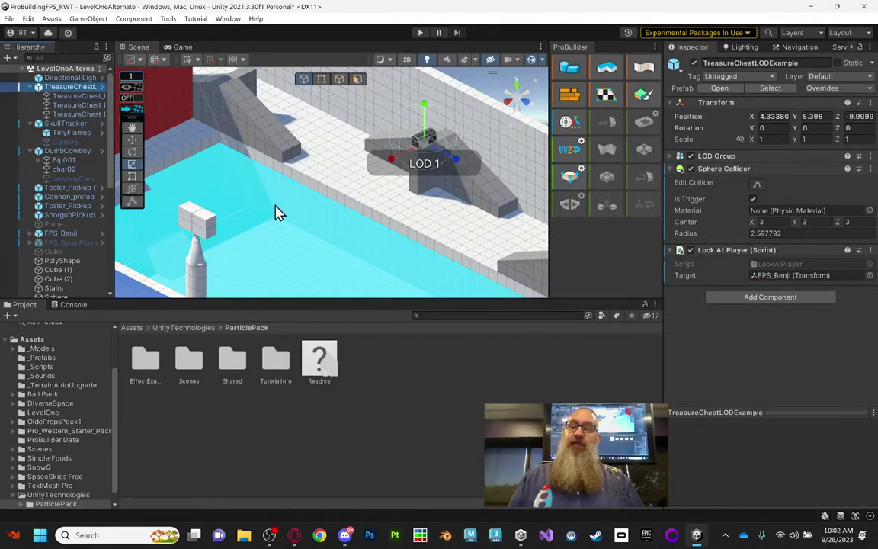
Remove the Follow Player script from the cube above the cone
click(204, 225)
scroll(793, 407, down, 3)
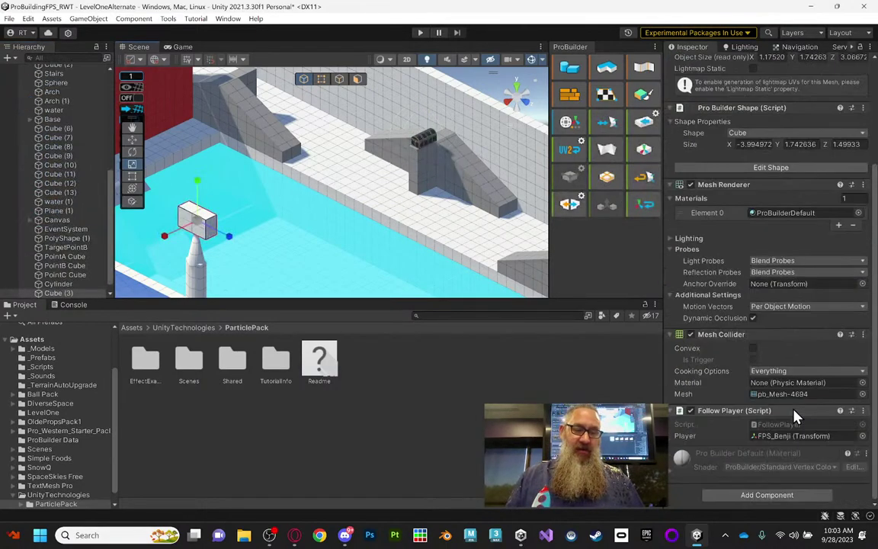
click(863, 411)
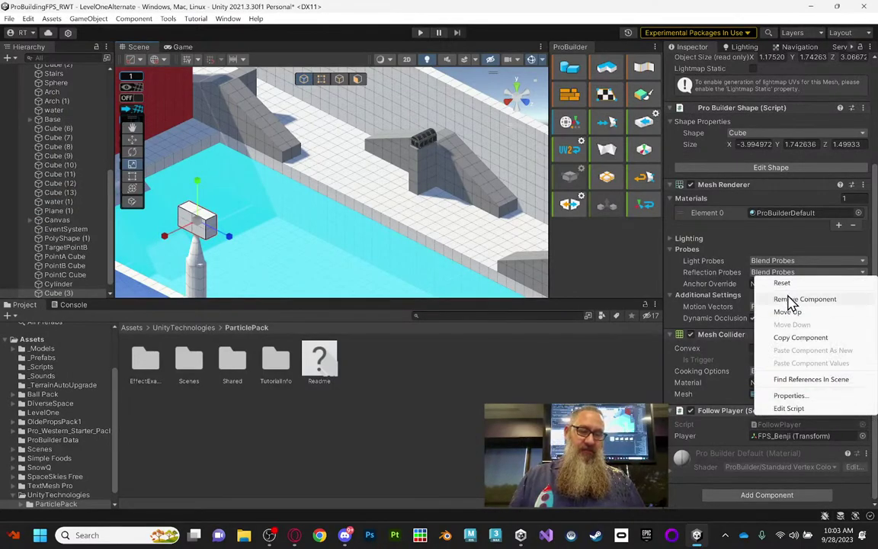
click(732, 298)
Add the Look At Player script to the cube and assign FPS_Benji as its Target
click(765, 495)
text(foll)
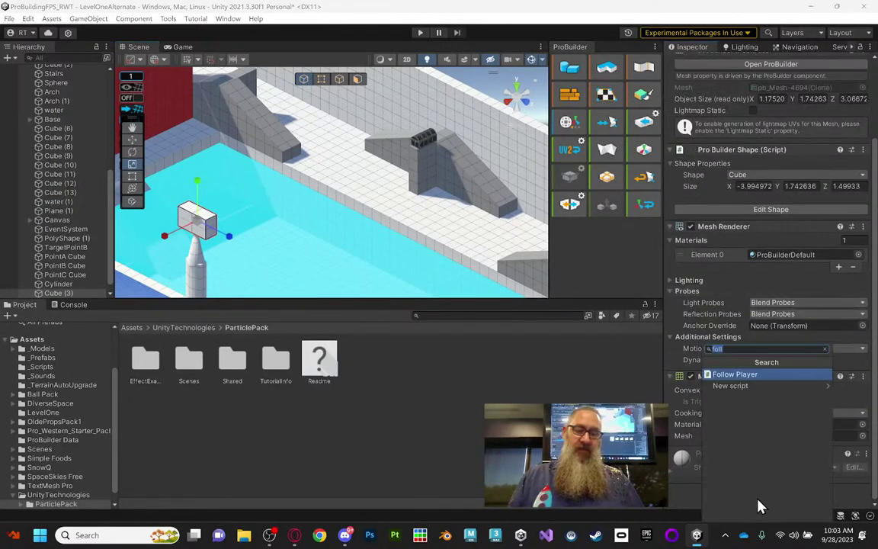
text(look)
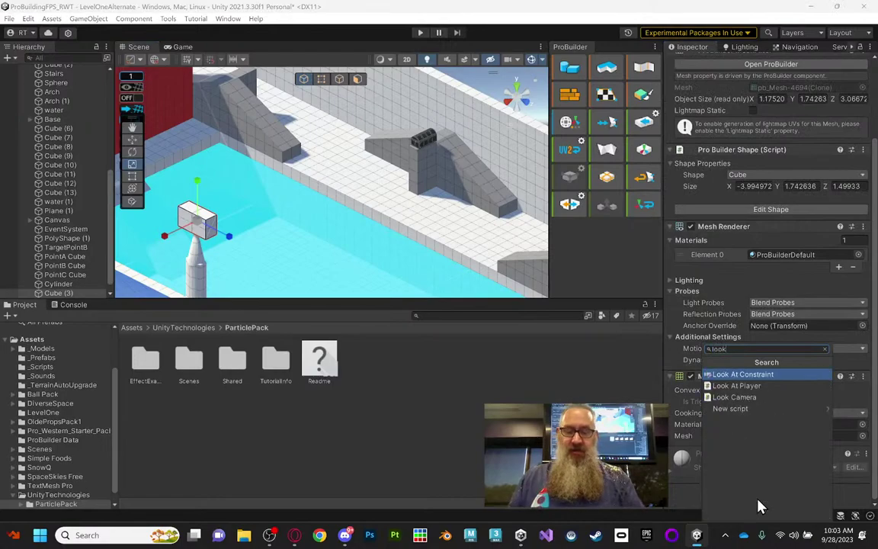
click(740, 387)
scroll(818, 393, down, 2)
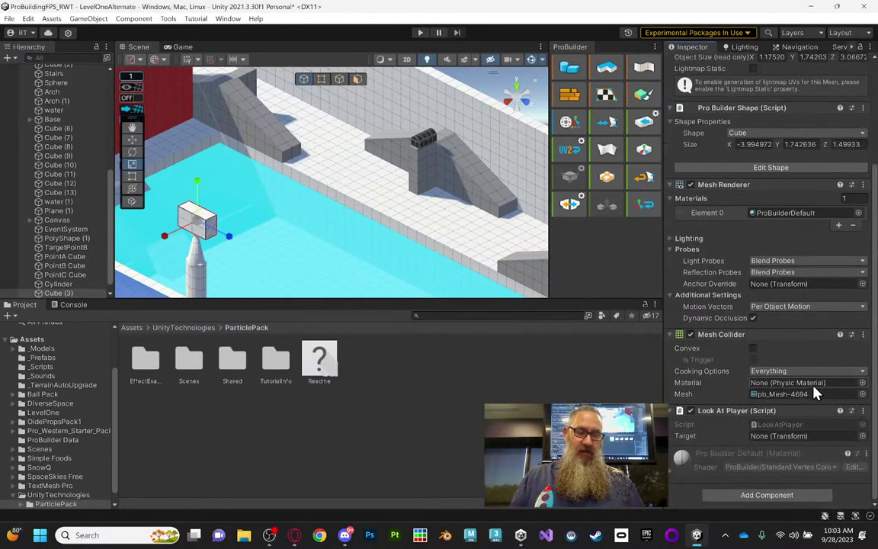
scroll(83, 154, up, 10)
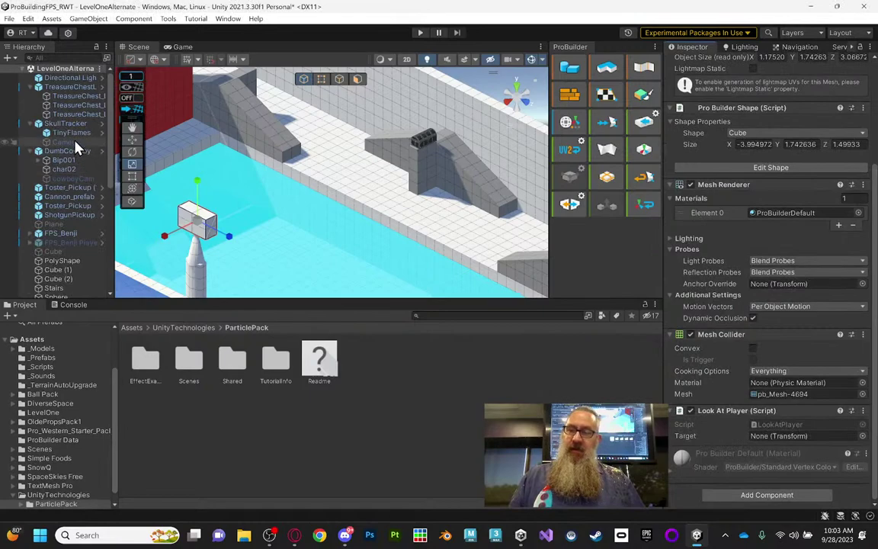
drag(59, 233, 831, 437)
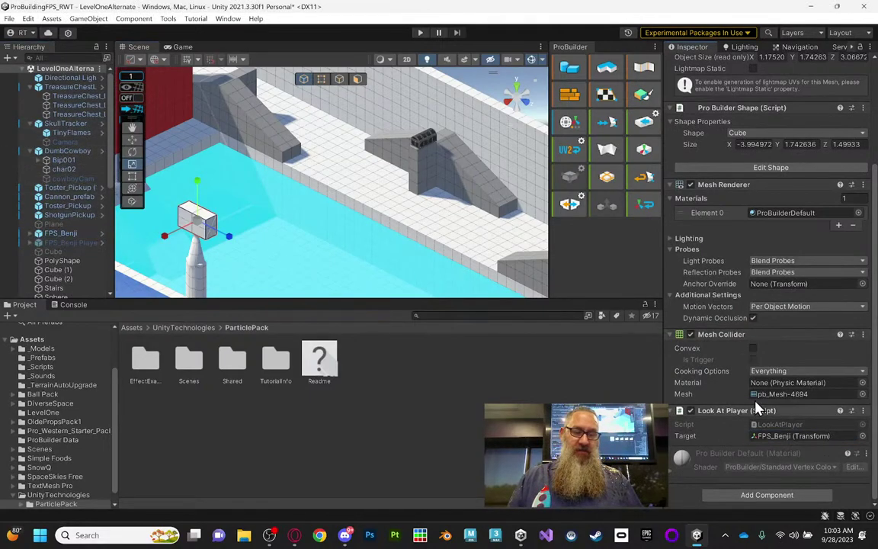
Play the scene and walk around the tower to check the cube's rotation towards the player, and stop the playback
click(420, 33)
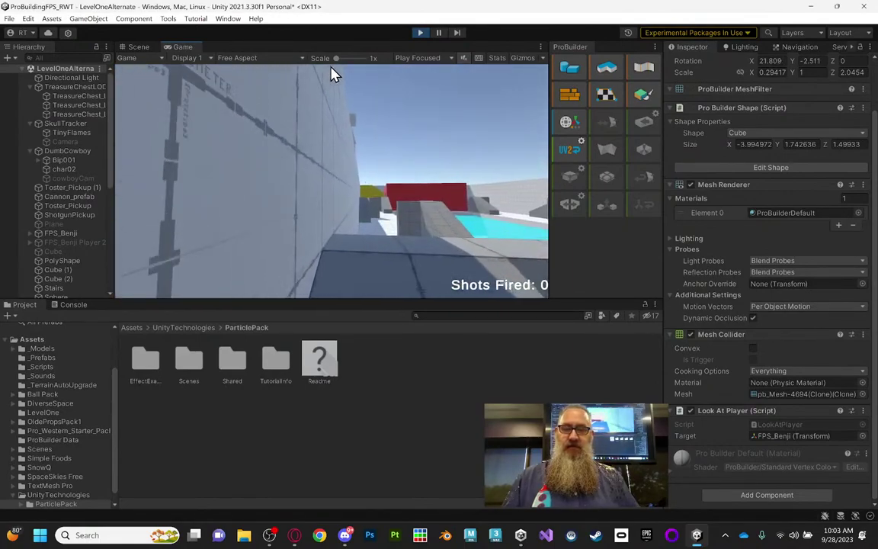
key(s)
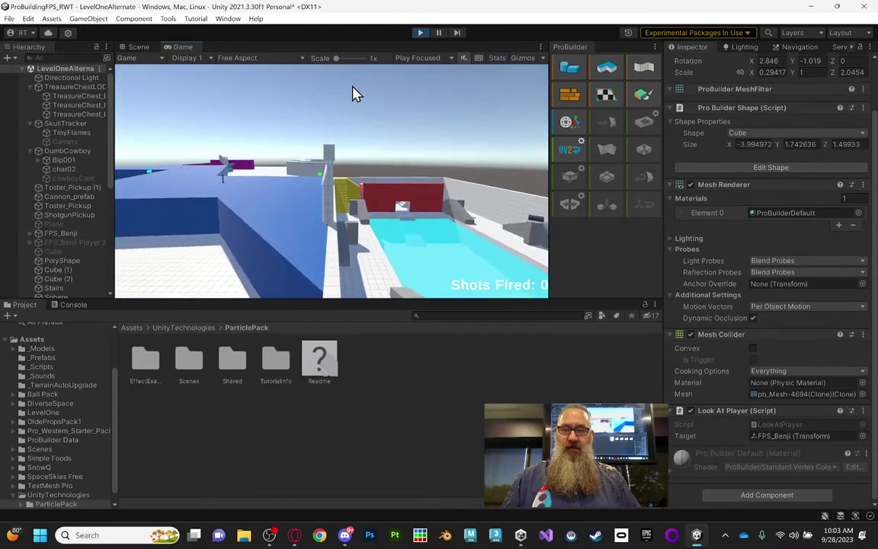
key(w)
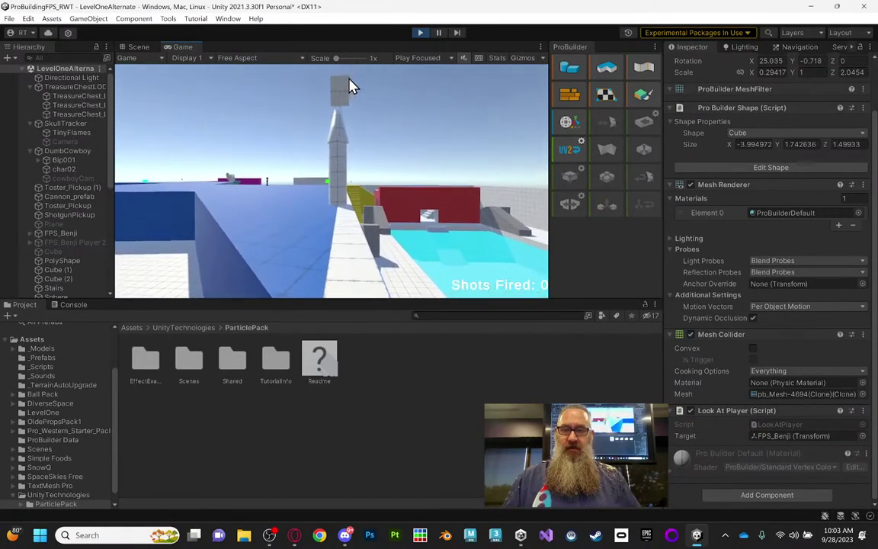
key(w)
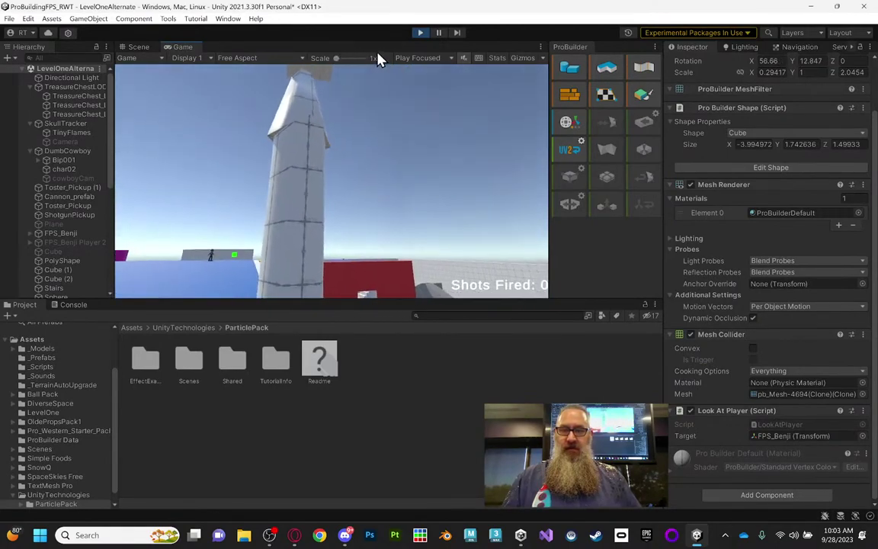
key(s)
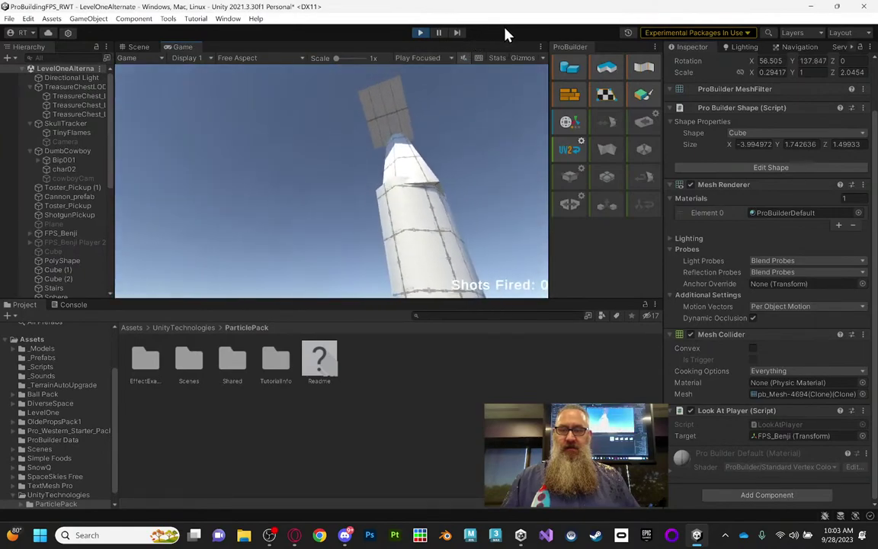
key(s)
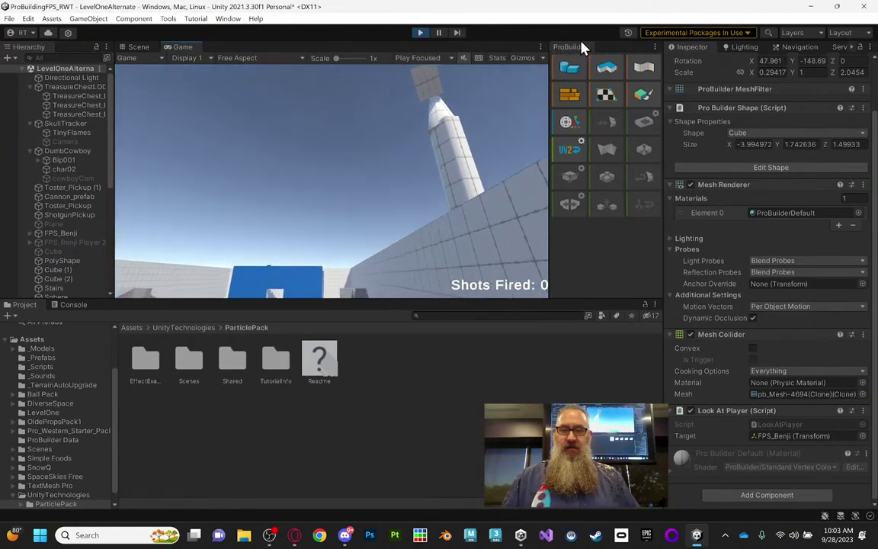
key(d)
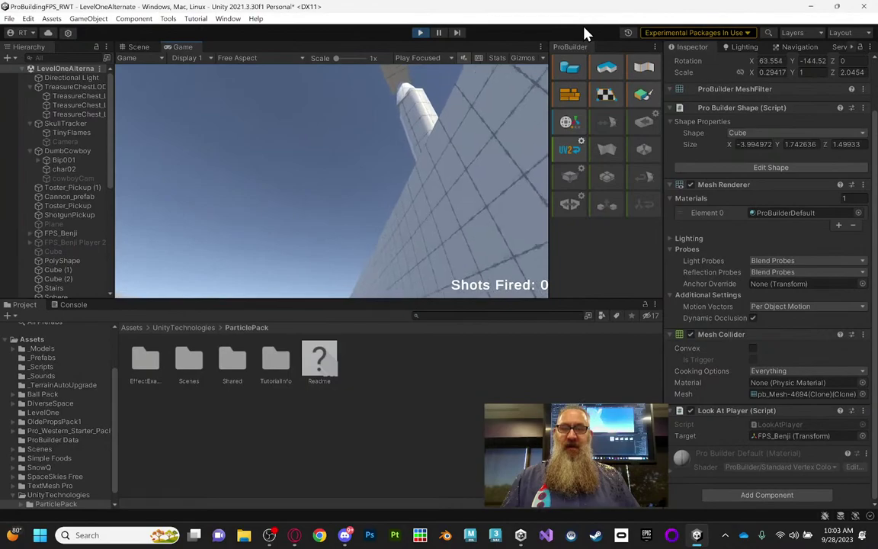
key(w)
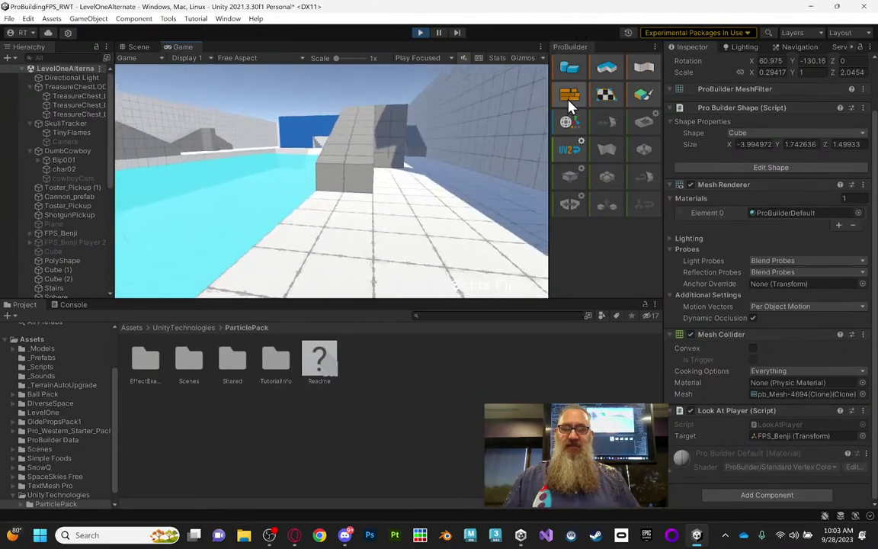
key(a)
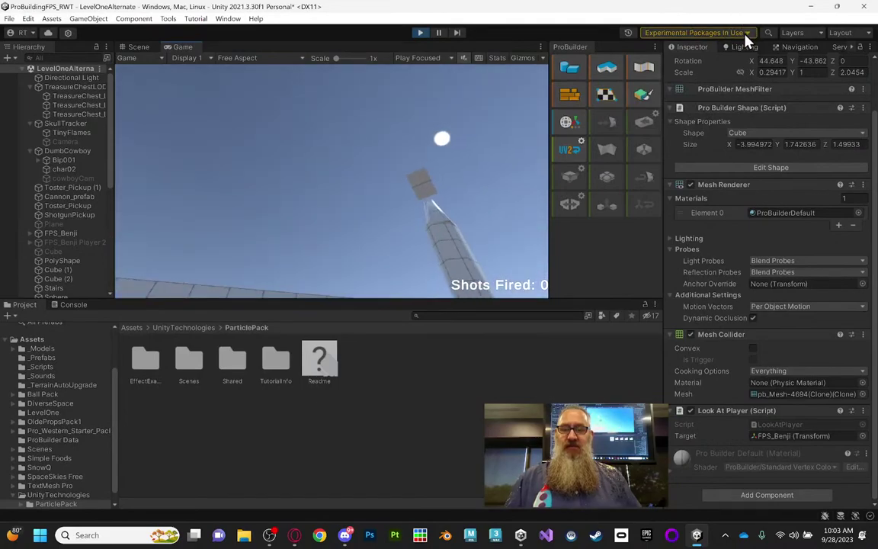
click(421, 32)
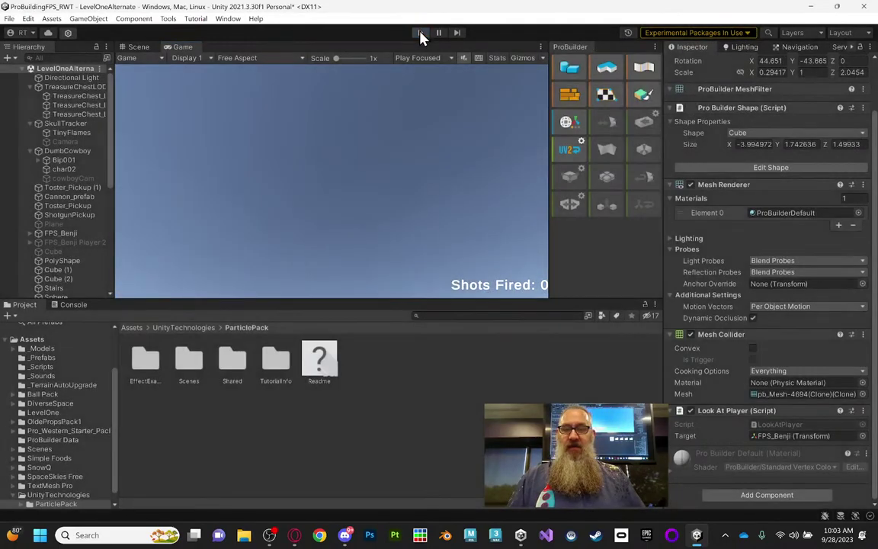
scroll(73, 130, down, 8)
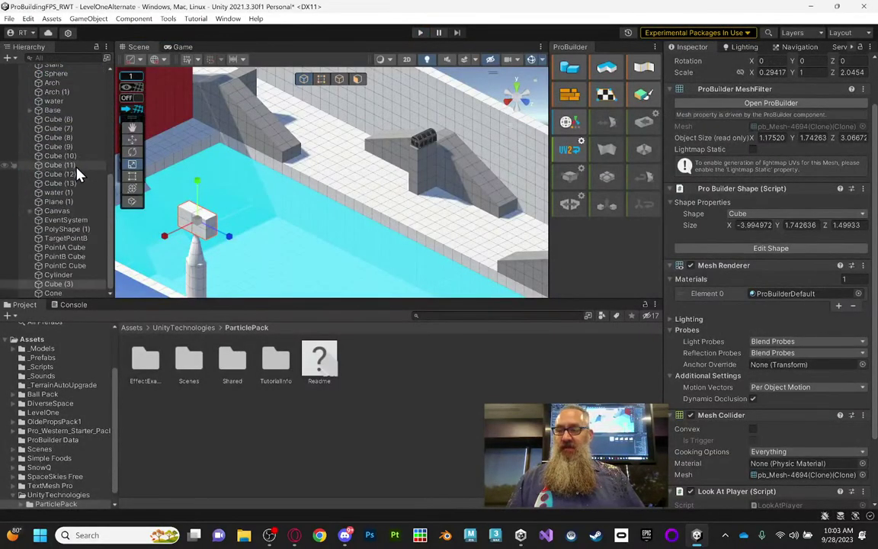
Make the tower's cube and cone children of the Cylinder object
click(64, 295)
click(62, 275)
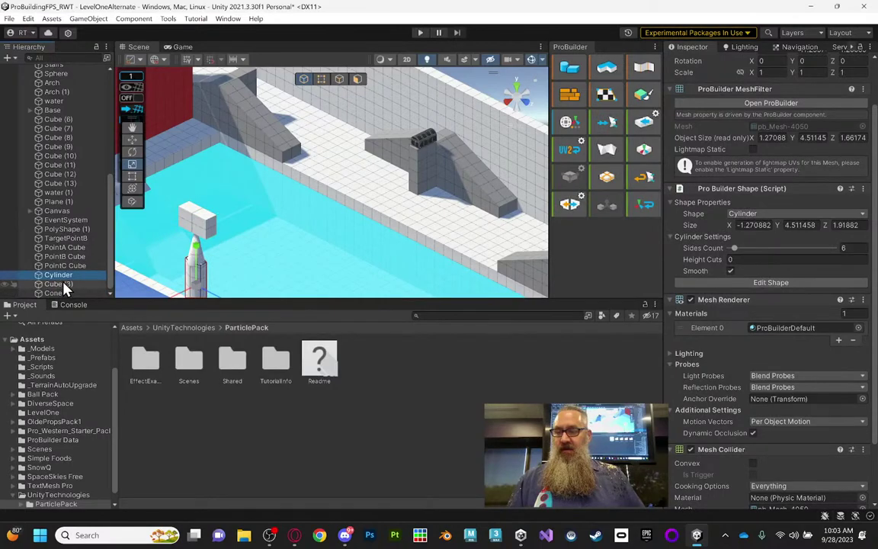
click(61, 284)
click(62, 293)
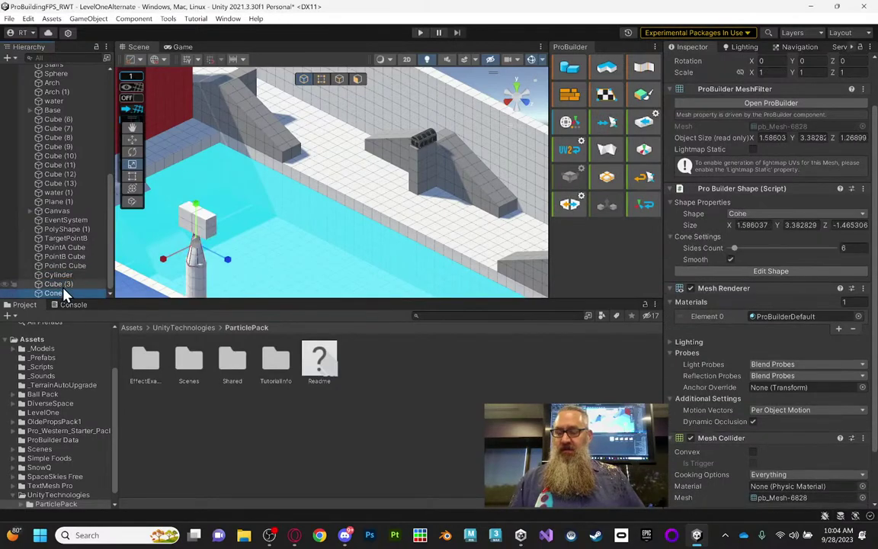
key(shift+Up)
drag(65, 294, 66, 278)
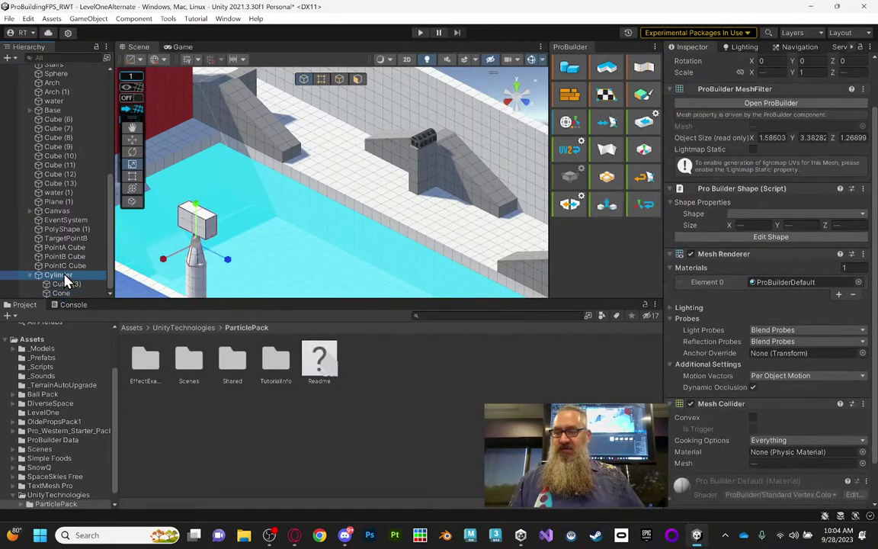
Rename the tower's cylinder as CameraPole and its child cube as CameraMesh
click(61, 275)
scroll(660, 112, up, 3)
click(754, 63)
text(CameraPole)
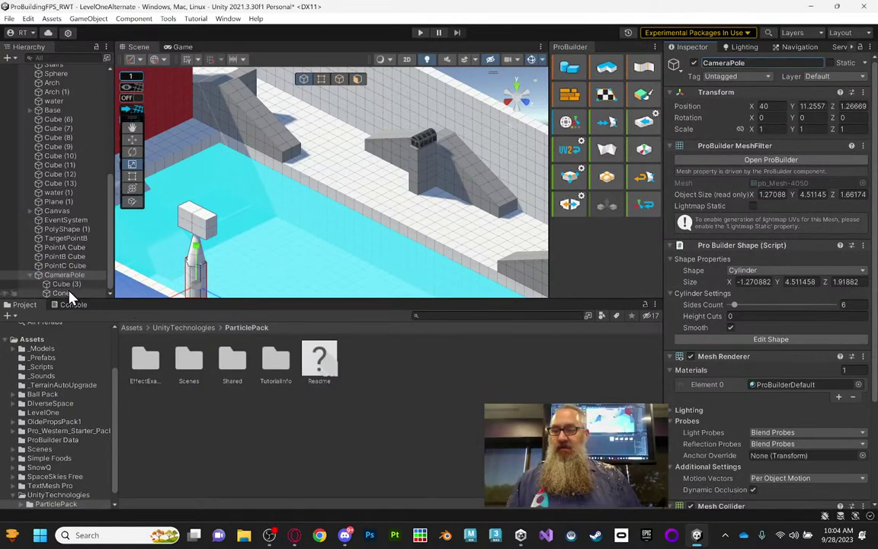
click(66, 283)
click(735, 63)
text(CameraMesh)
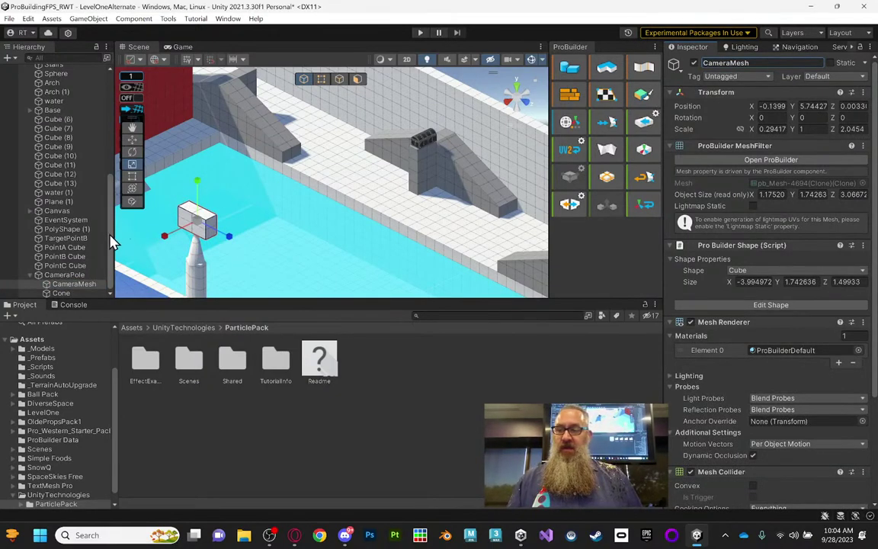
Add a camera as a child of CameraMesh and name it SecurityCam
click(71, 285)
right_click(70, 285)
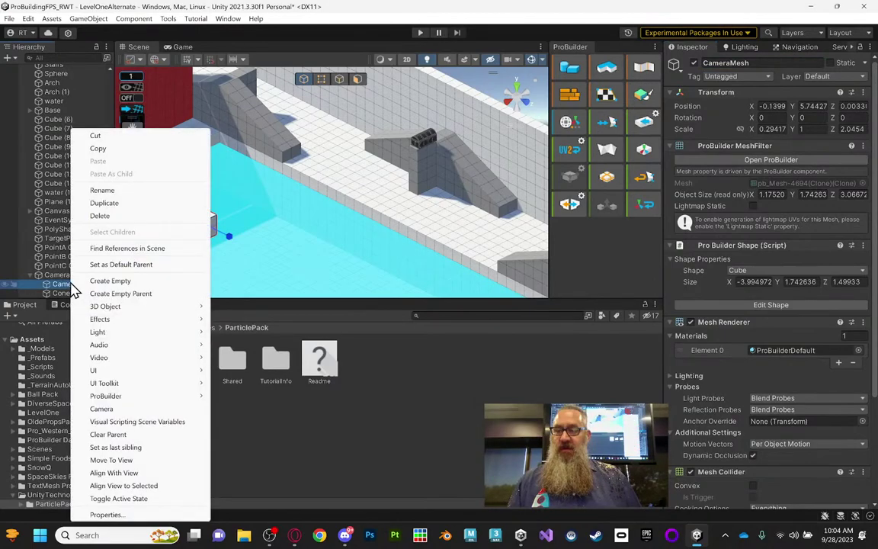
click(119, 410)
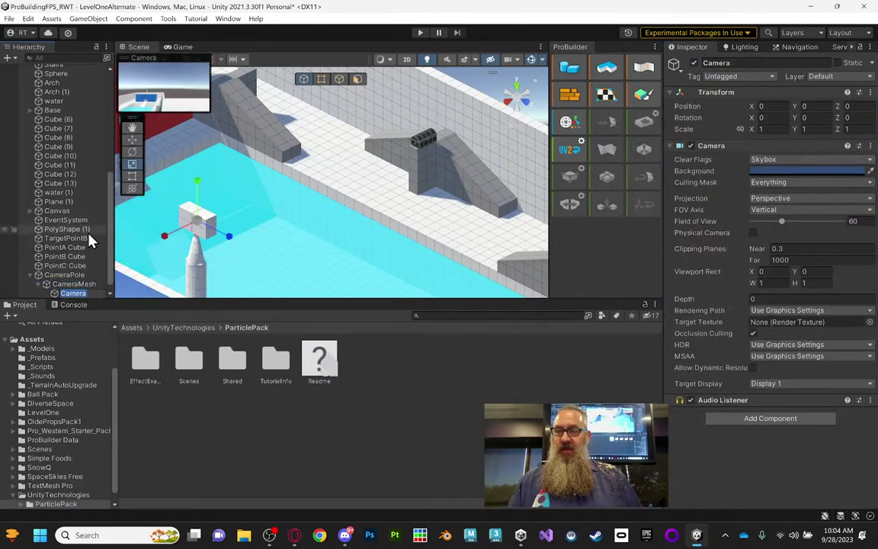
text(Security)
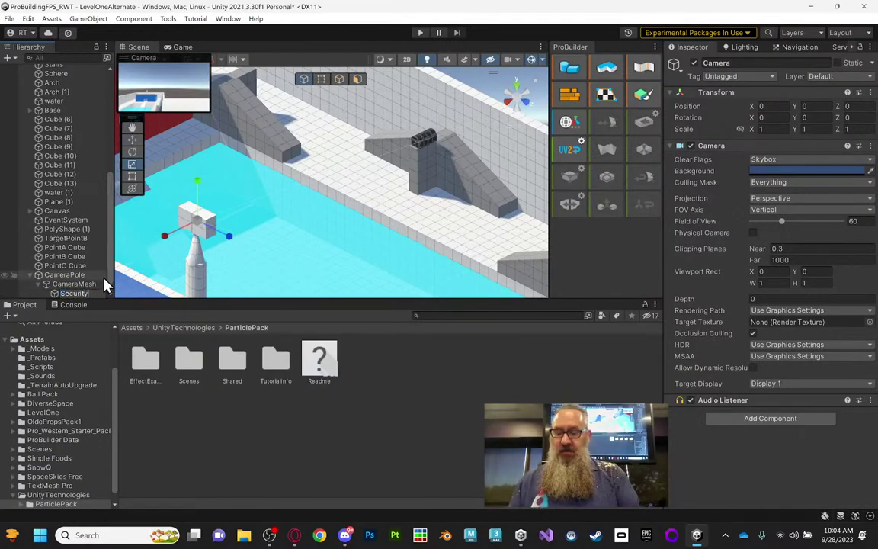
key(Return)
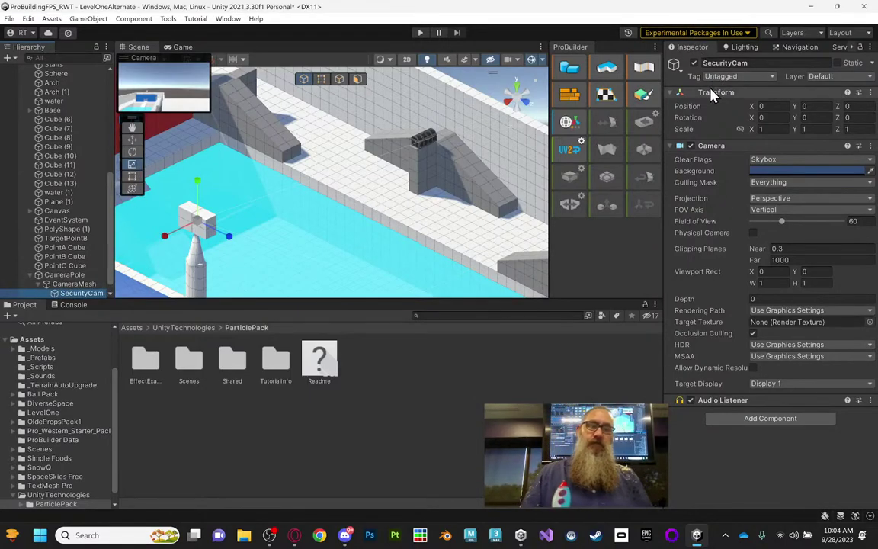
Move SecurityCam forward along its Z axis to about 0.69, at the front of the camera mesh
alt+drag(235, 286, 239, 226)
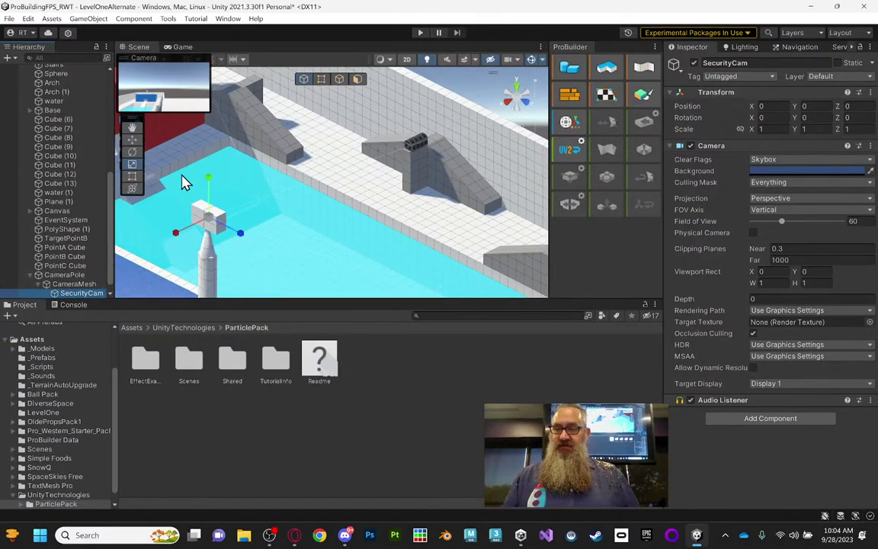
click(74, 284)
click(80, 292)
click(131, 140)
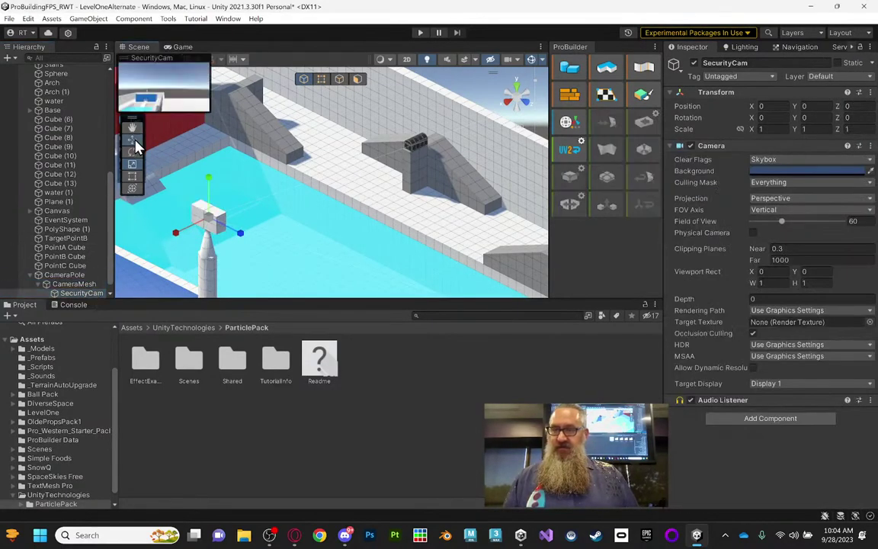
mouse_move(243, 242)
mouse_down()
mouse_move(267, 249)
mouse_move(258, 238)
mouse_up()
right_drag(258, 237, 397, 183)
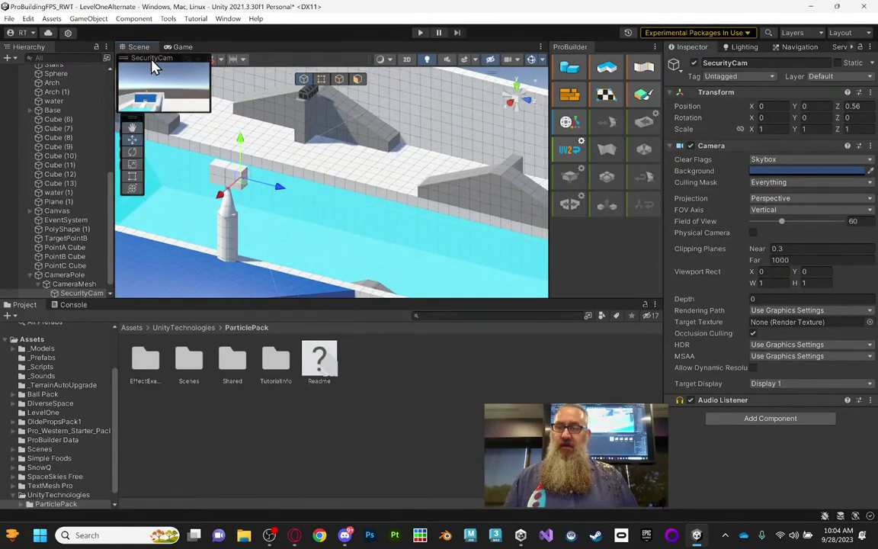
mouse_move(281, 193)
mouse_down()
mouse_move(244, 191)
mouse_move(283, 190)
mouse_up()
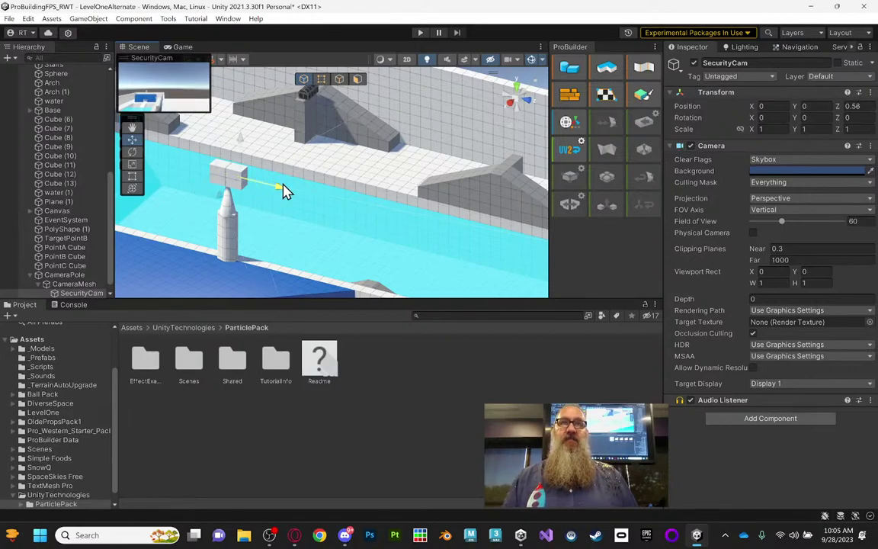
drag(283, 190, 288, 190)
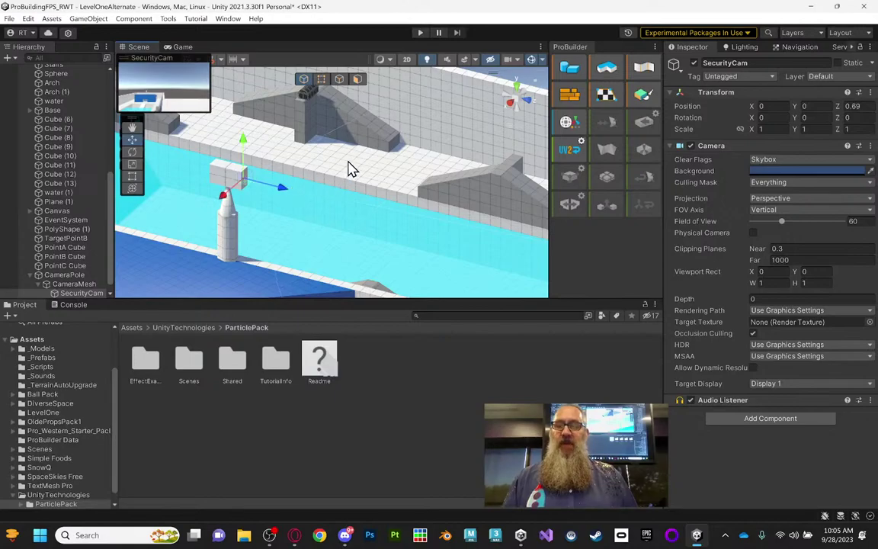
click(74, 283)
click(79, 294)
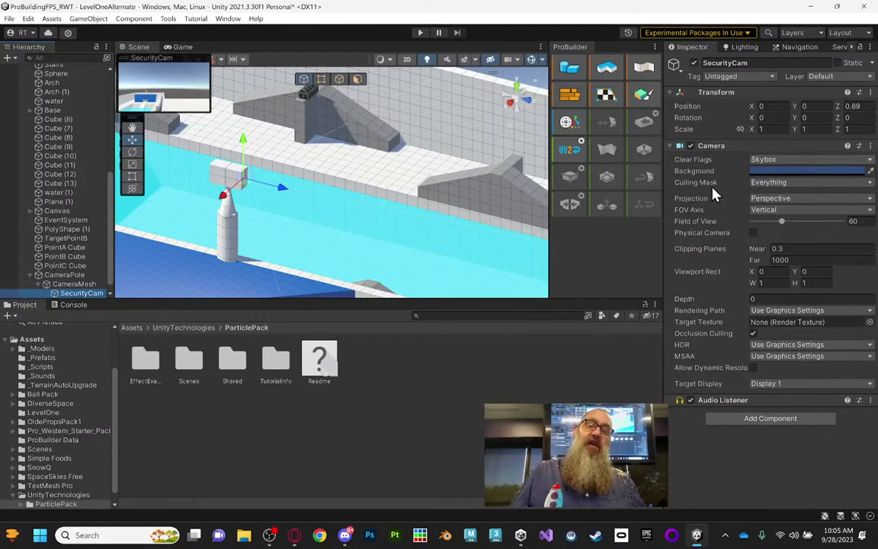
alt+drag(309, 220, 280, 277)
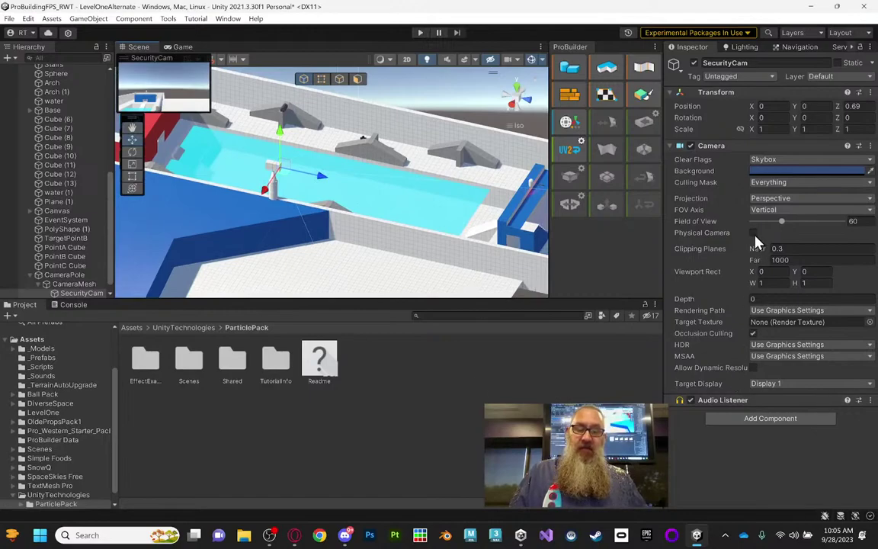
key(f)
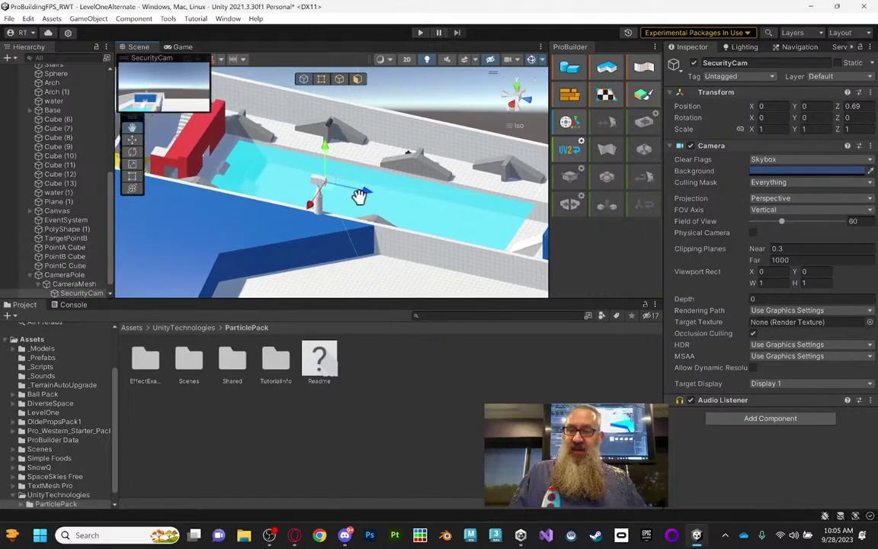
alt+drag(276, 227, 337, 236)
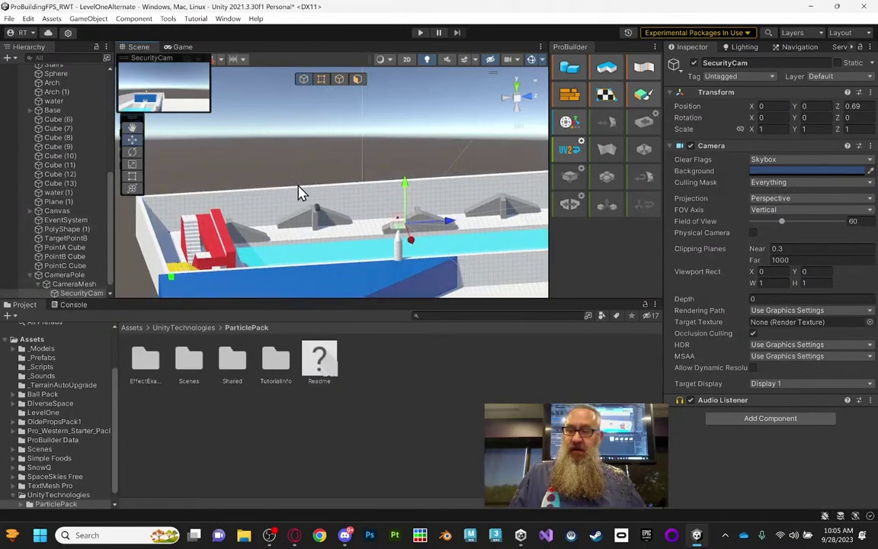
click(568, 69)
click(463, 182)
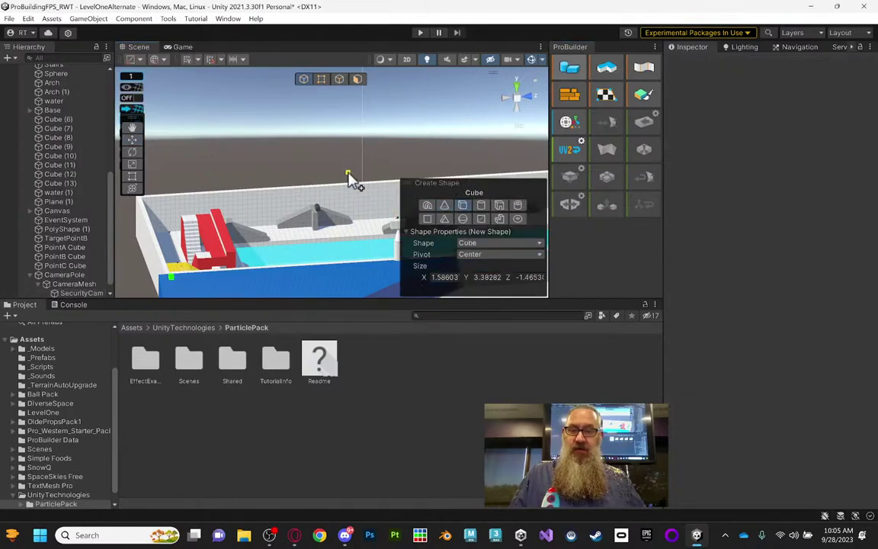
drag(351, 188, 427, 148)
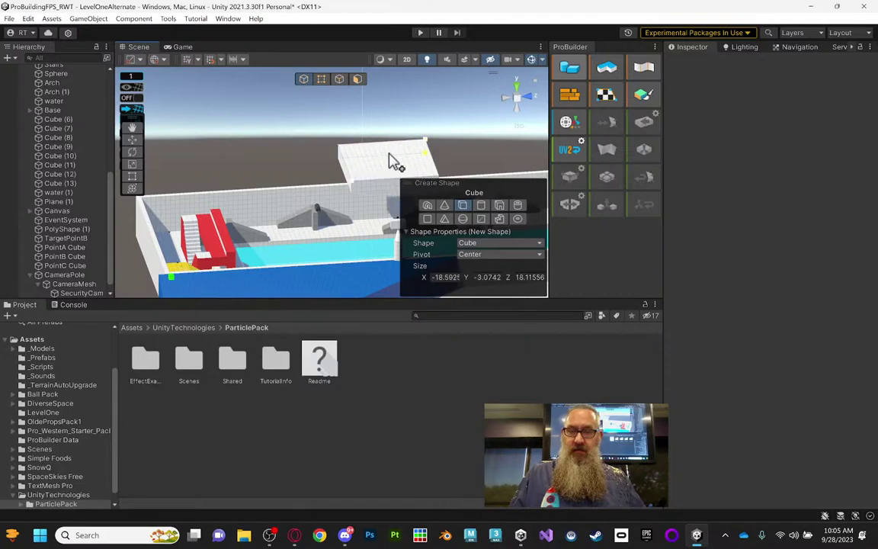
click(365, 182)
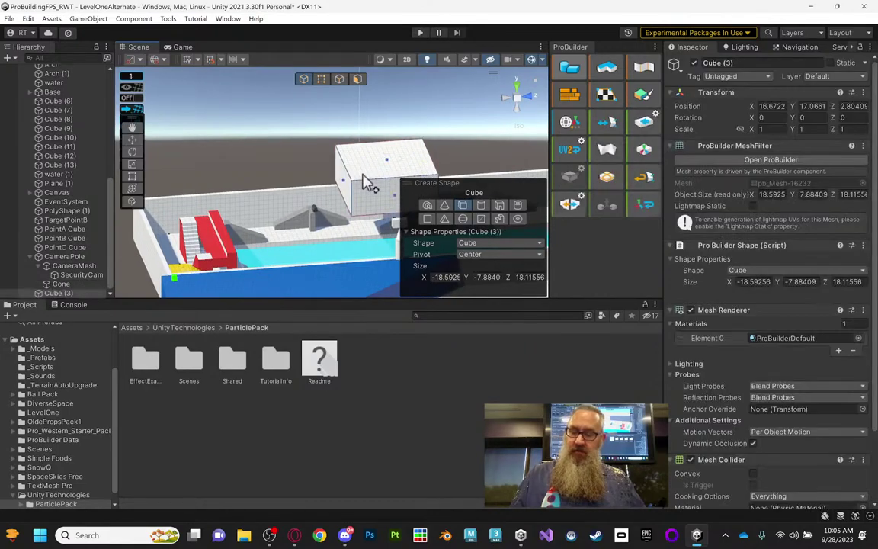
key(ctrl+z)
Draw a thin ProBuilder cube about 0.07 × 2.61 × 0.28 on top of the pool area's side wall
right_drag(354, 198, 289, 192)
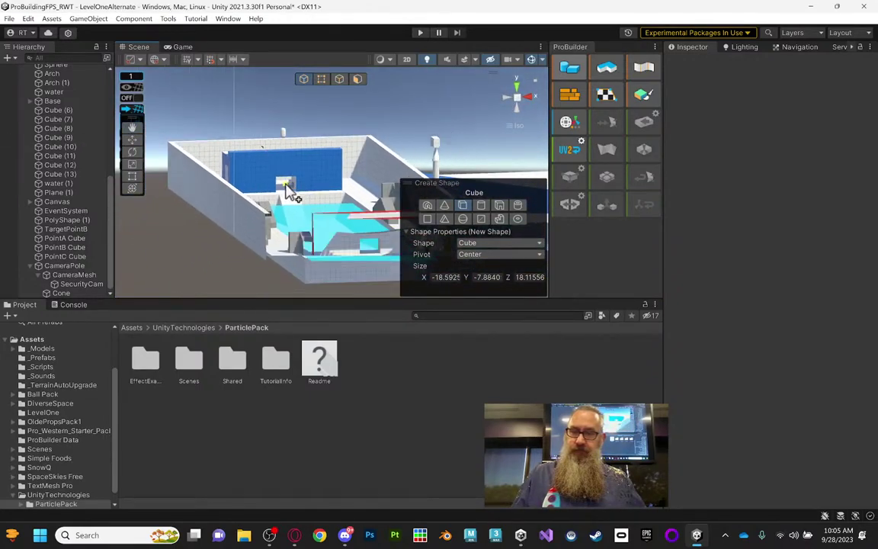
scroll(285, 194, up, 6)
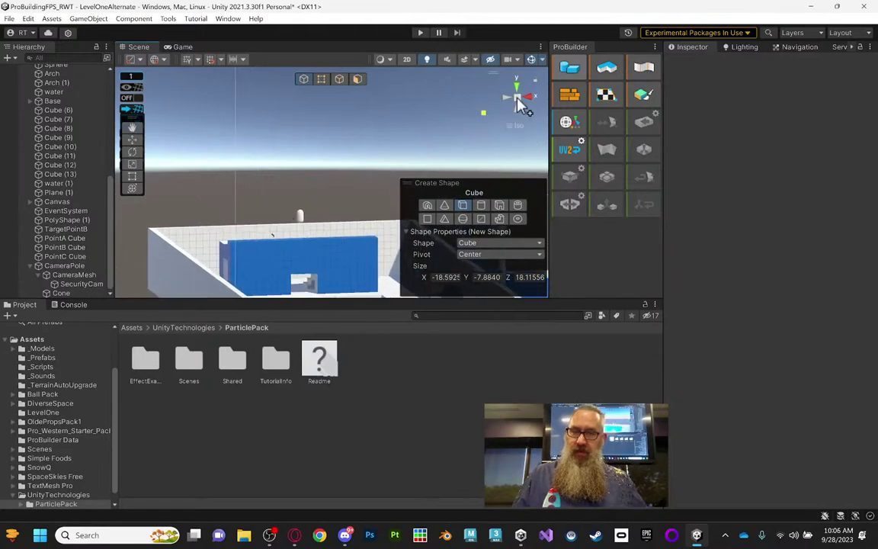
right_drag(470, 88, 251, 215)
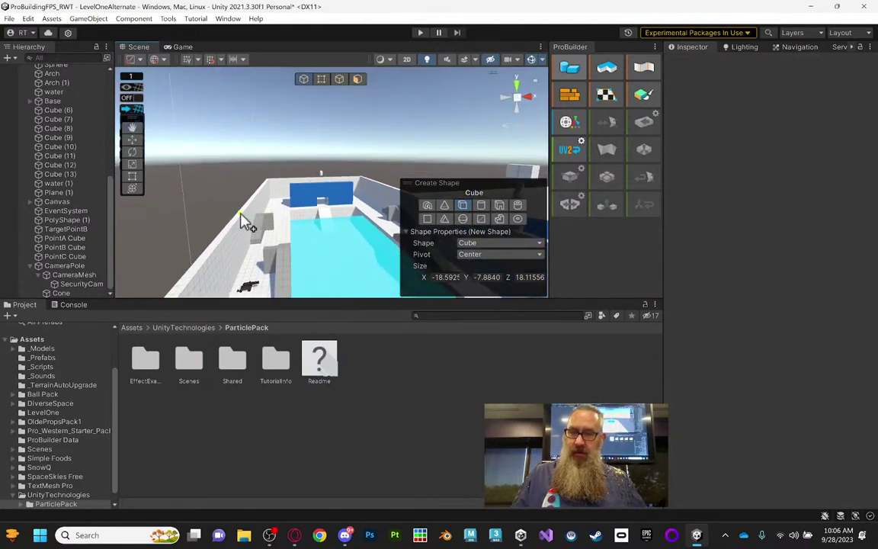
drag(240, 226, 235, 231)
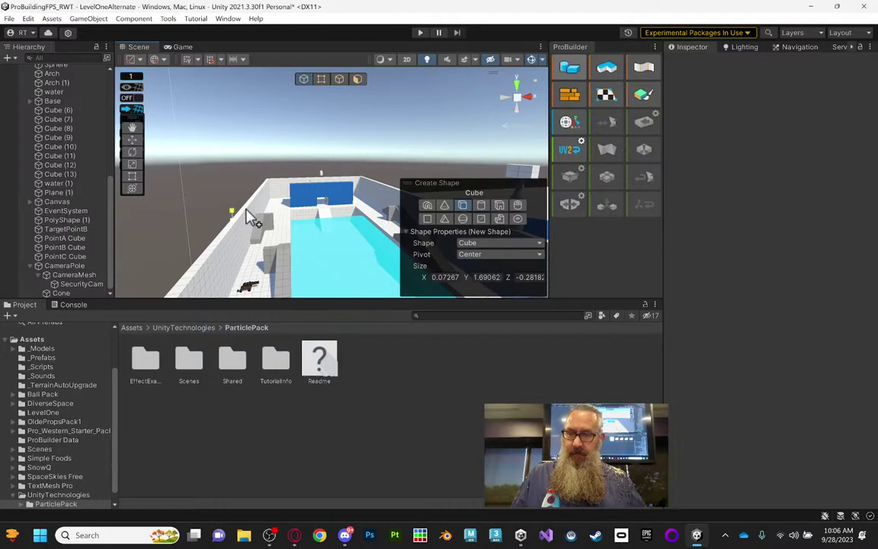
click(248, 213)
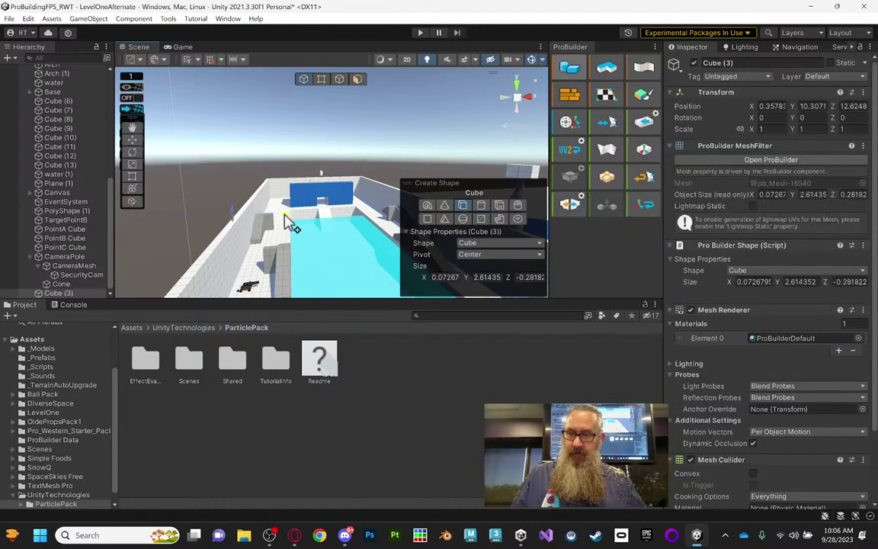
Stretch the thin cube on the wall into a wide panel with scale about 2.13 in Y and 50.3 in Z
right_drag(289, 220, 327, 202)
key(f)
scroll(327, 202, down, 4)
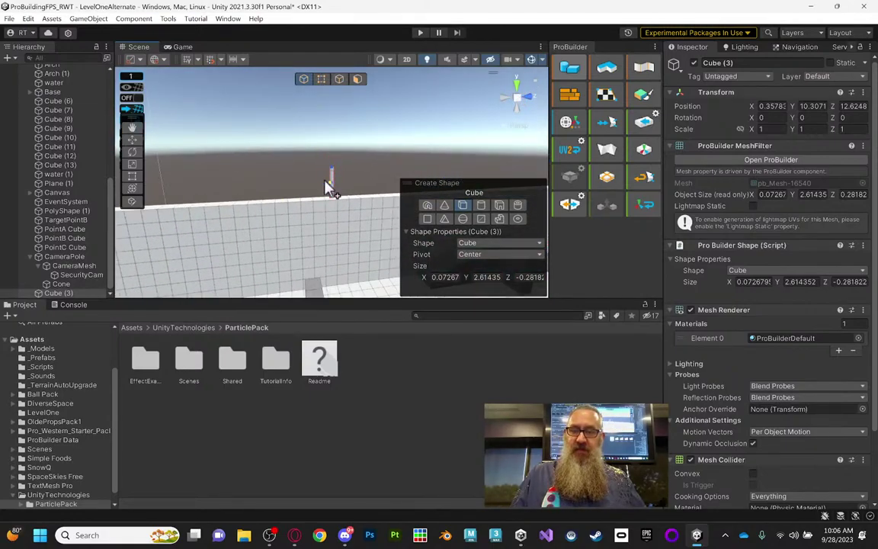
click(132, 165)
drag(390, 187, 577, 194)
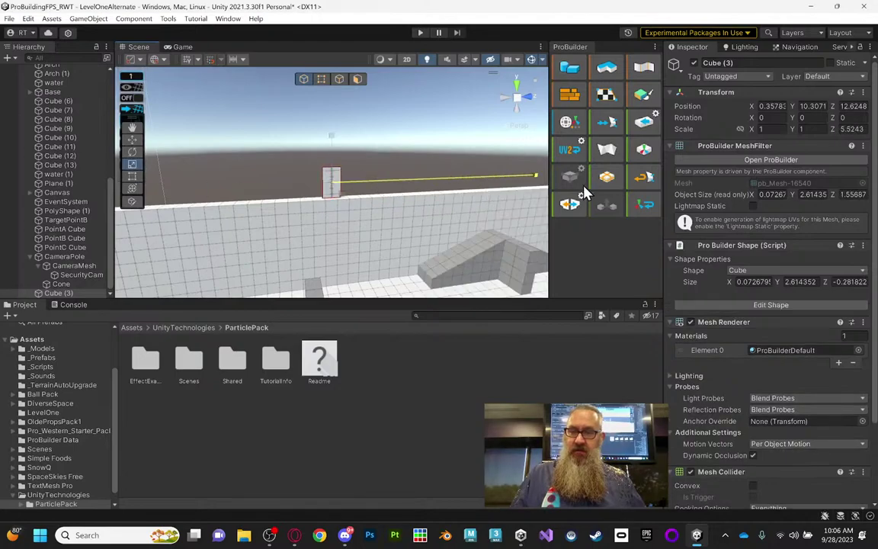
drag(832, 128, 810, 128)
drag(333, 139, 320, 95)
alt+drag(180, 125, 290, 127)
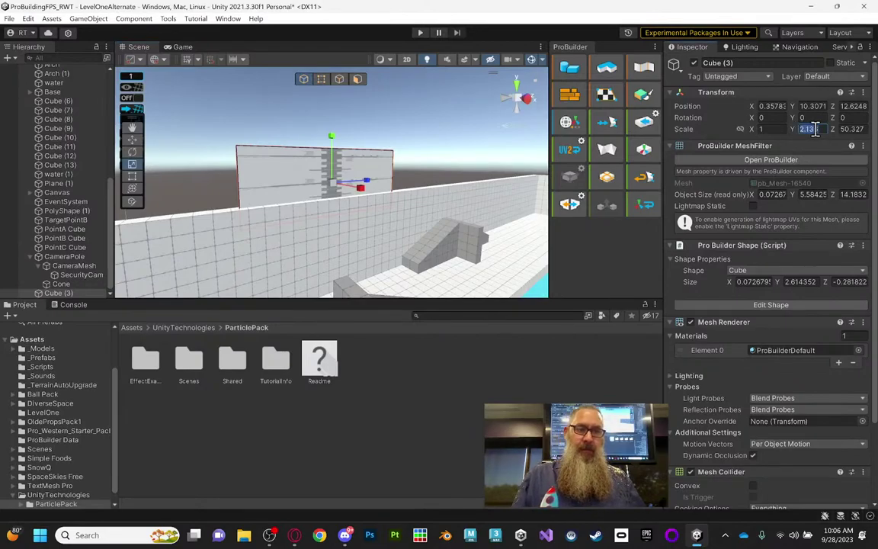
Set the wall cube's scale to 3 in Y and 4 in Z, and keep the cube selected
text(3)
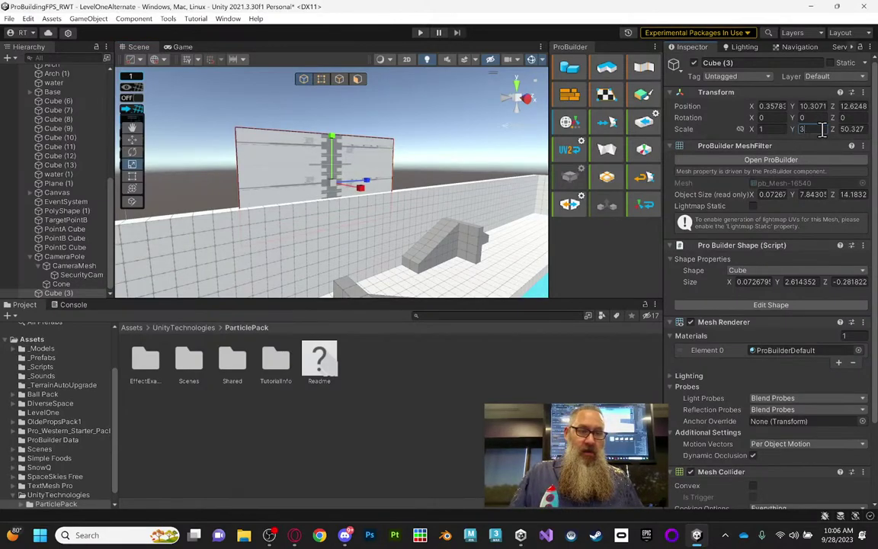
click(864, 129)
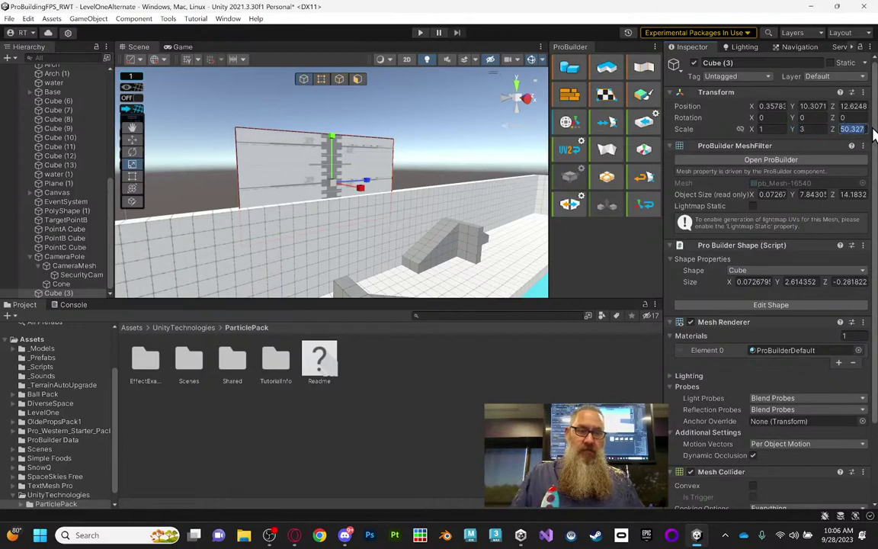
text(4)
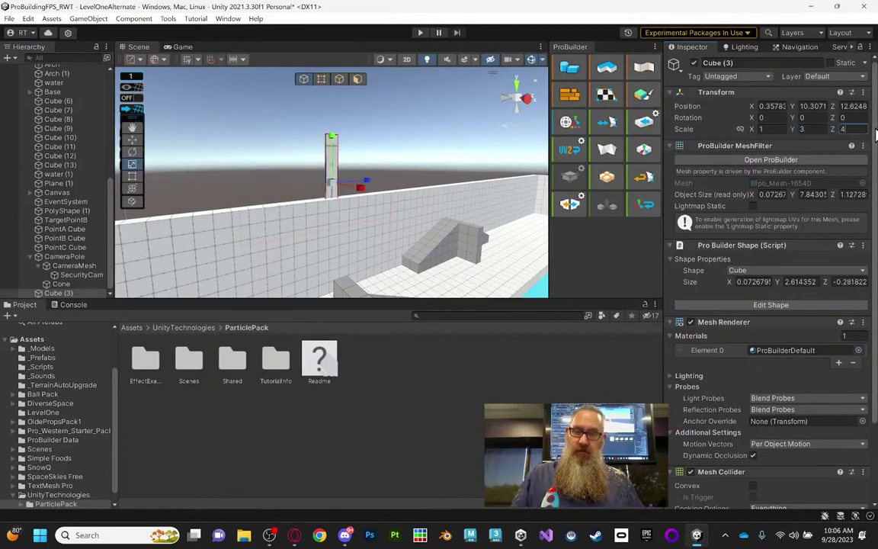
click(807, 129)
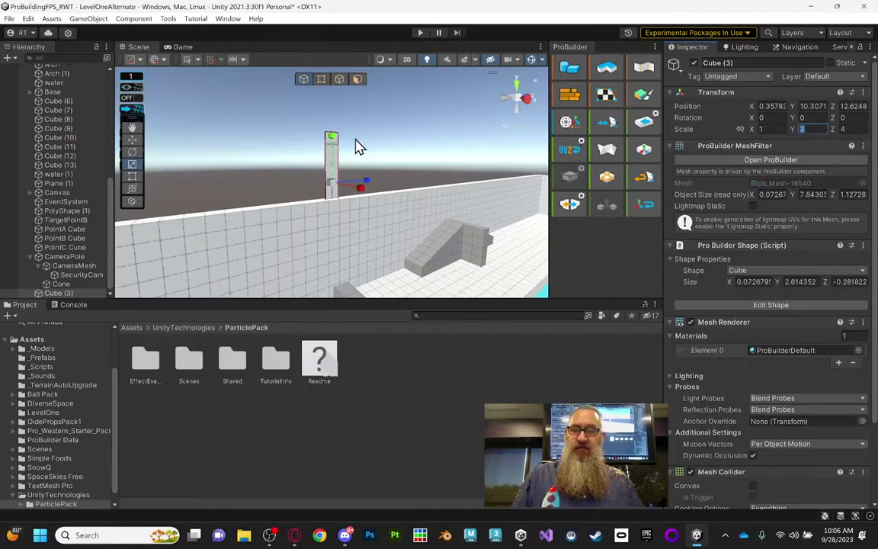
click(412, 173)
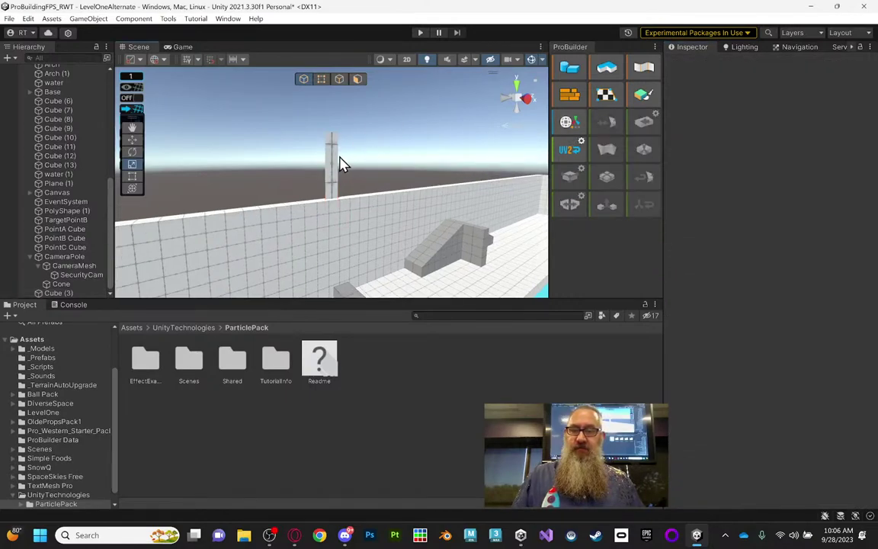
click(335, 165)
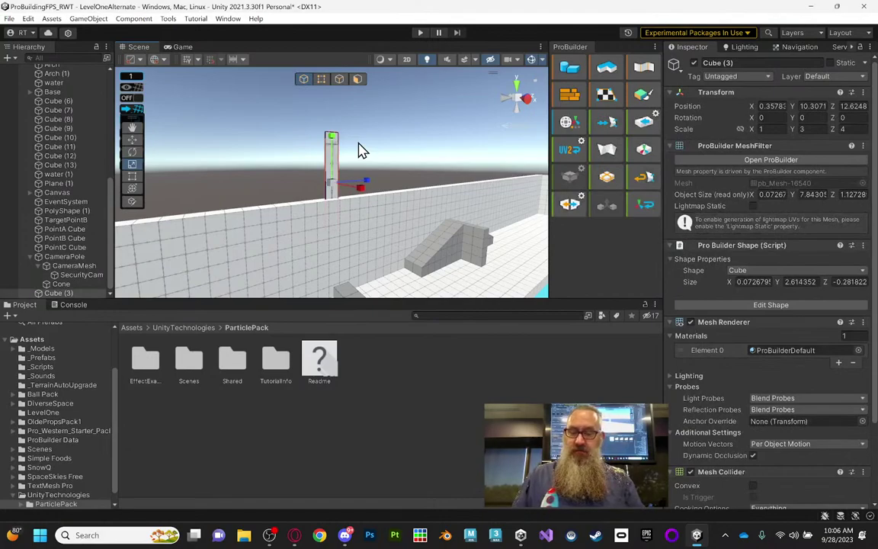
Delete the ProBuilder cube on the side wall and create a standard 3D Cube object in its place
key(Delete)
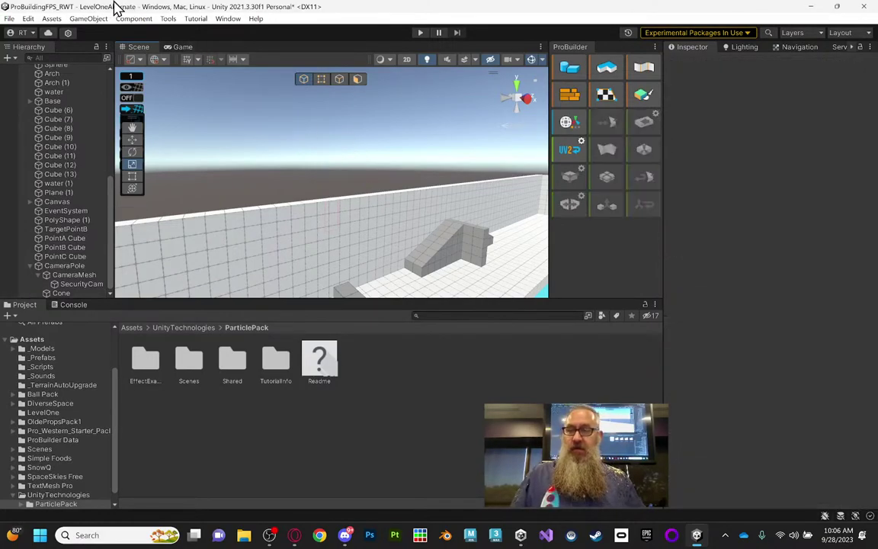
click(87, 19)
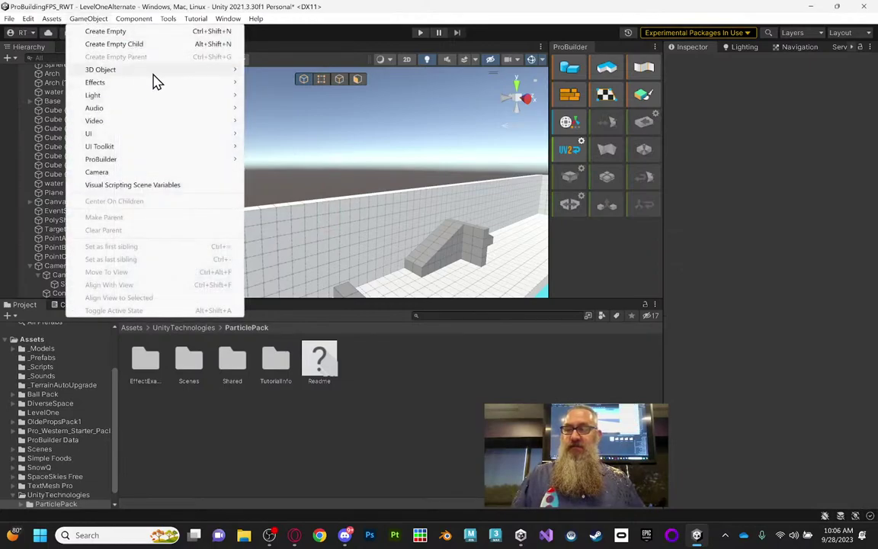
mouse_move(152, 71)
click(304, 71)
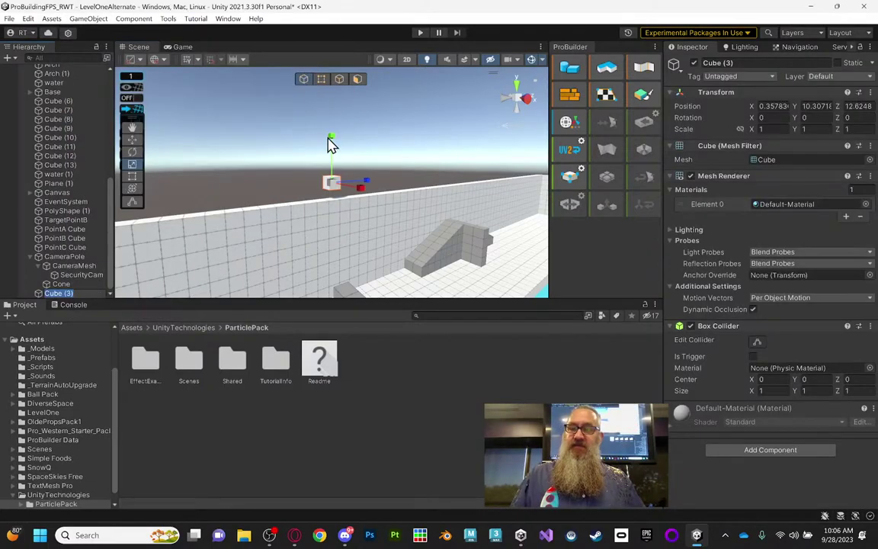
Set the new cube's scale to 9 in Y and 16 in Z
click(823, 129)
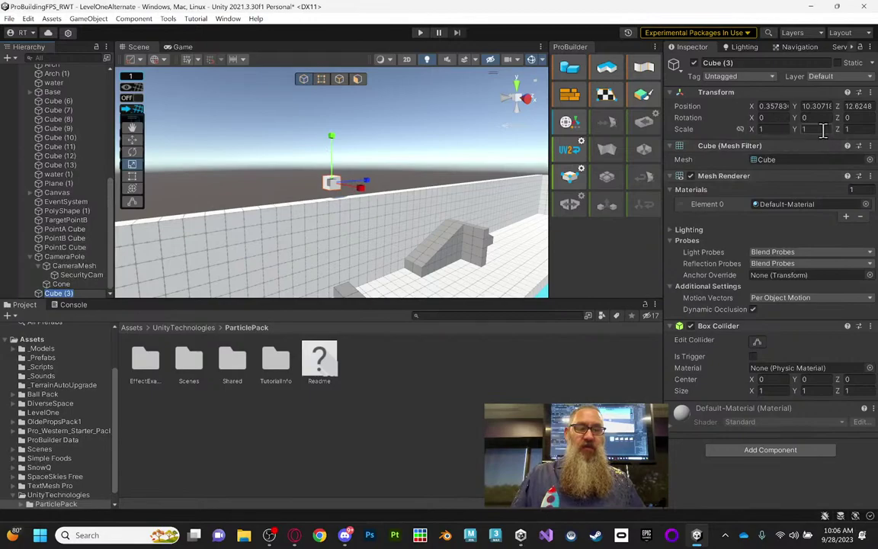
click(865, 130)
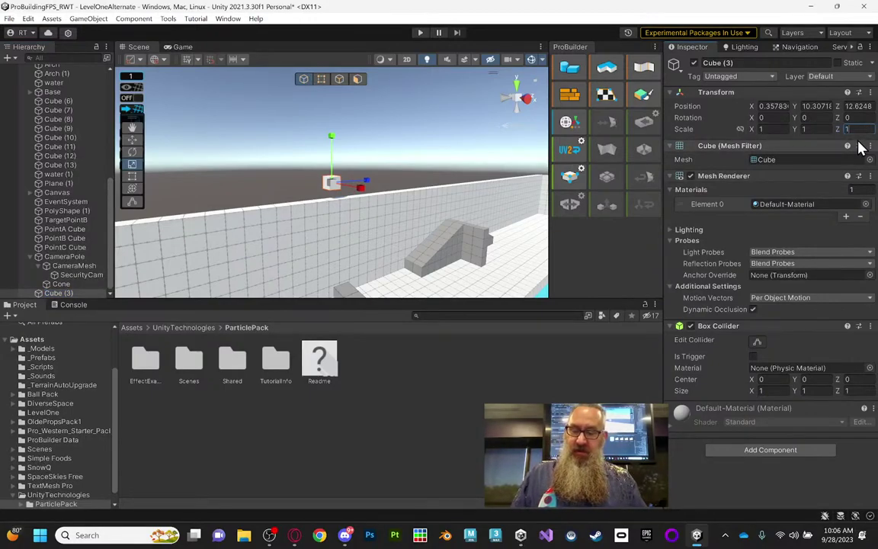
text(150)
key(BackSpace)
key(BackSpace)
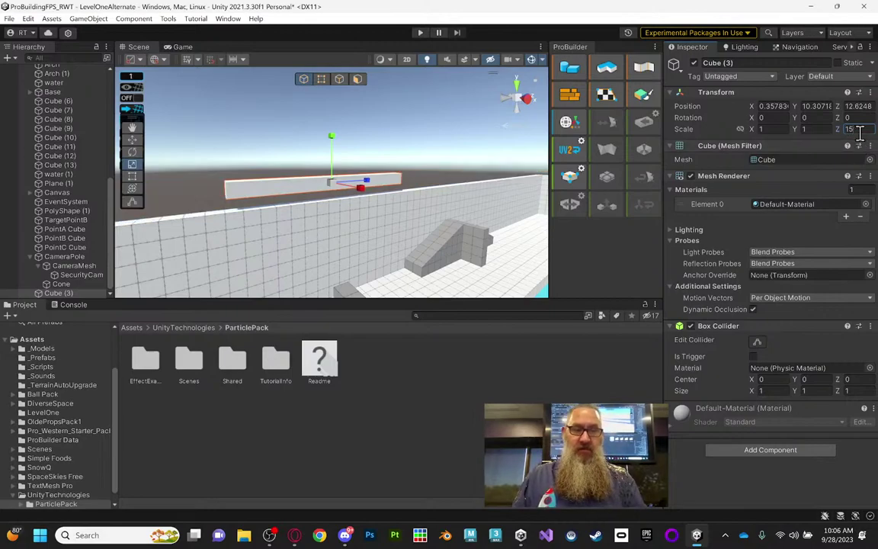
text(6)
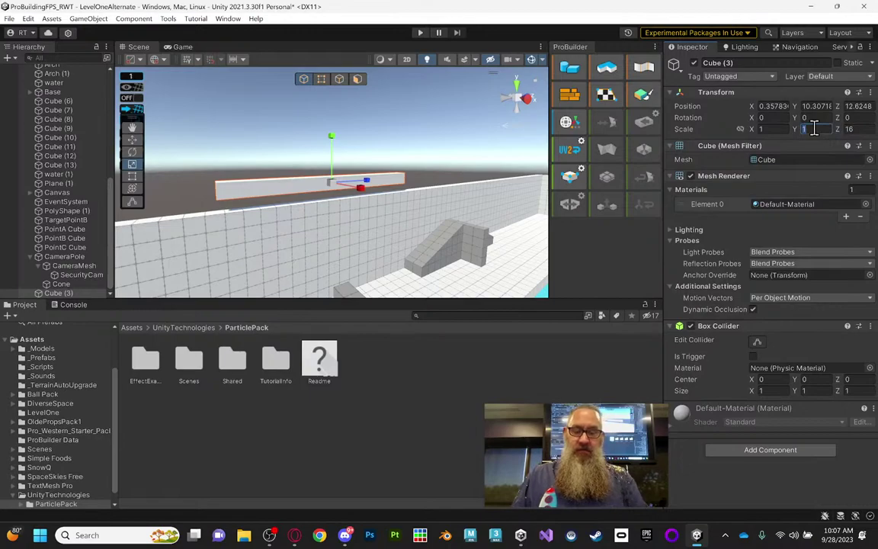
text(9)
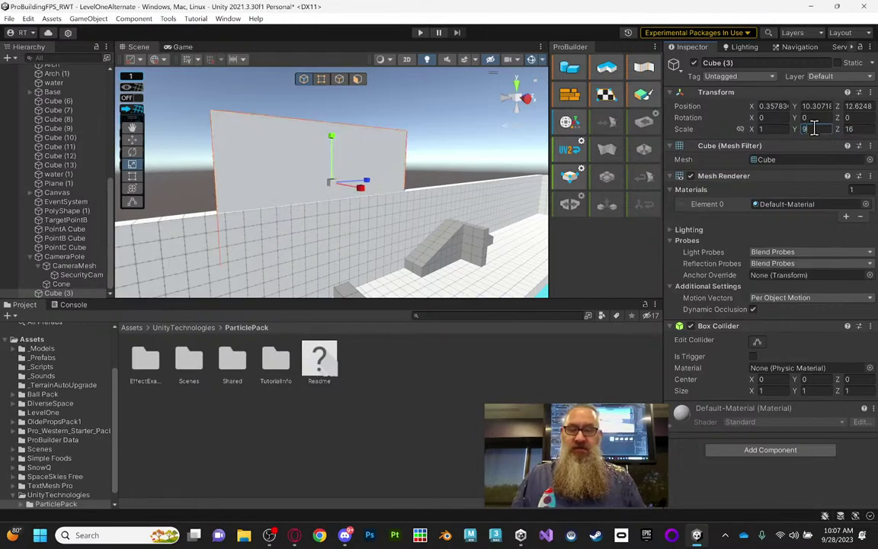
Move the scaled cube to about X 0.99, Y 12.1 so it sits against the pool's side wall
click(133, 140)
drag(333, 142, 330, 103)
scroll(382, 182, down, 2)
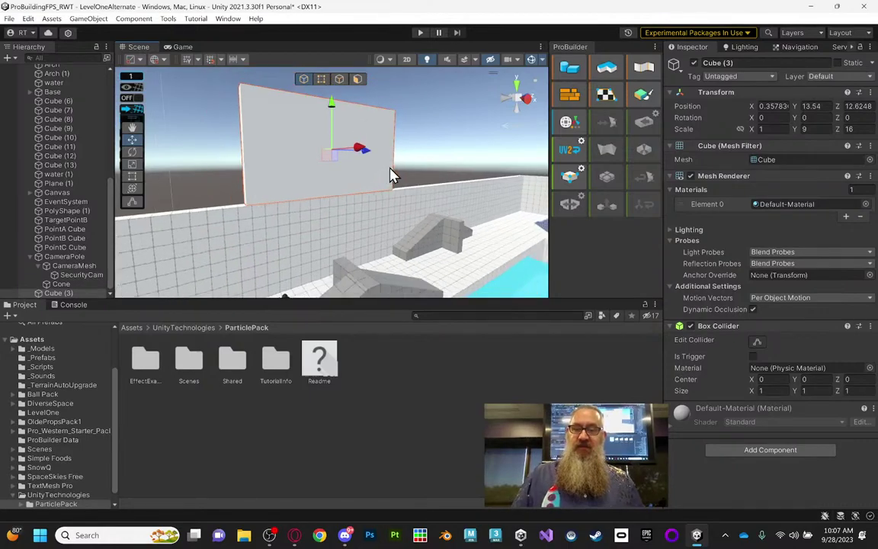
alt+drag(382, 178, 389, 161)
drag(337, 114, 358, 130)
middle_drag(359, 129, 350, 120)
alt+drag(350, 120, 412, 190)
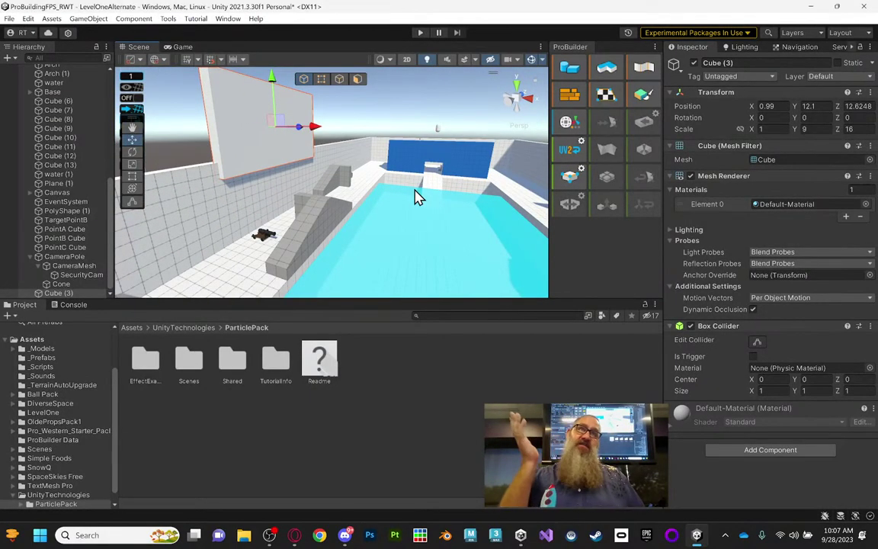
alt+drag(388, 171, 335, 191)
Rename the wall cube as Screen
click(60, 295)
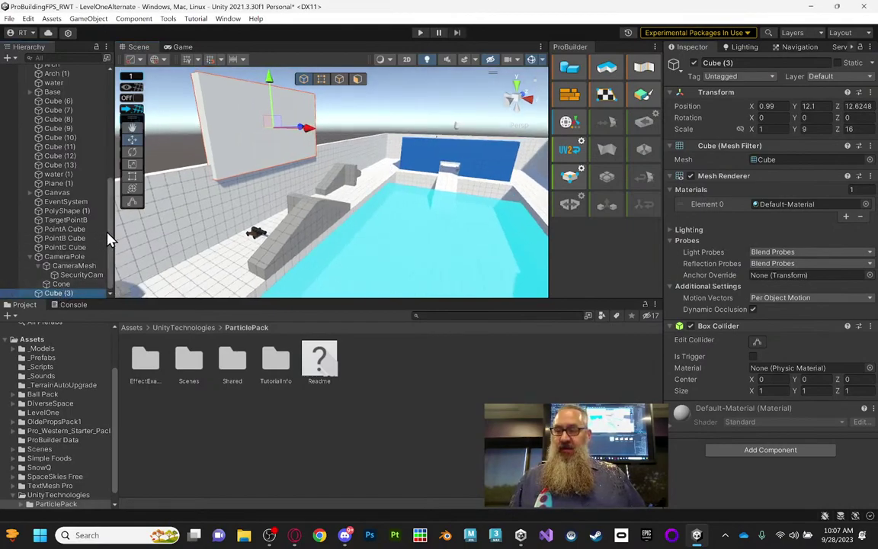
click(757, 62)
text(Screen)
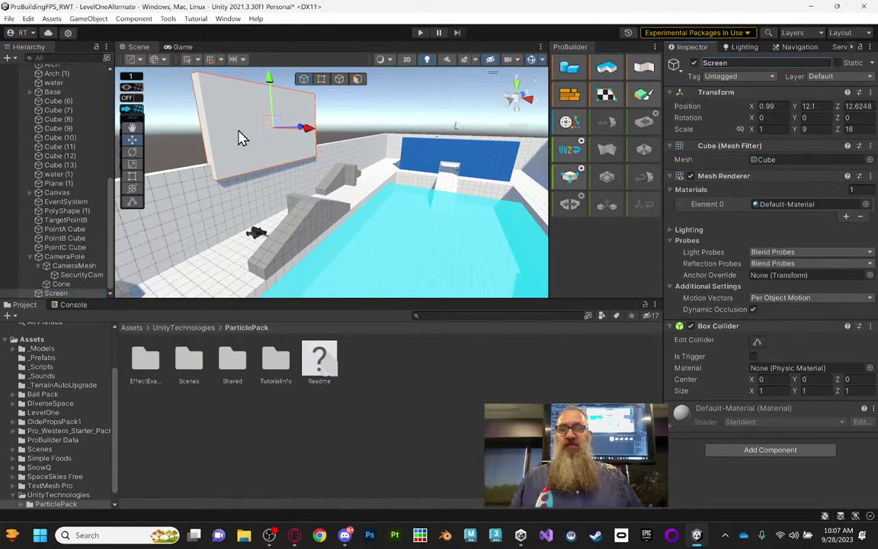
Add a UI Raw Image with its Canvas under Screen, and keep the RawImage selected
right_click(59, 294)
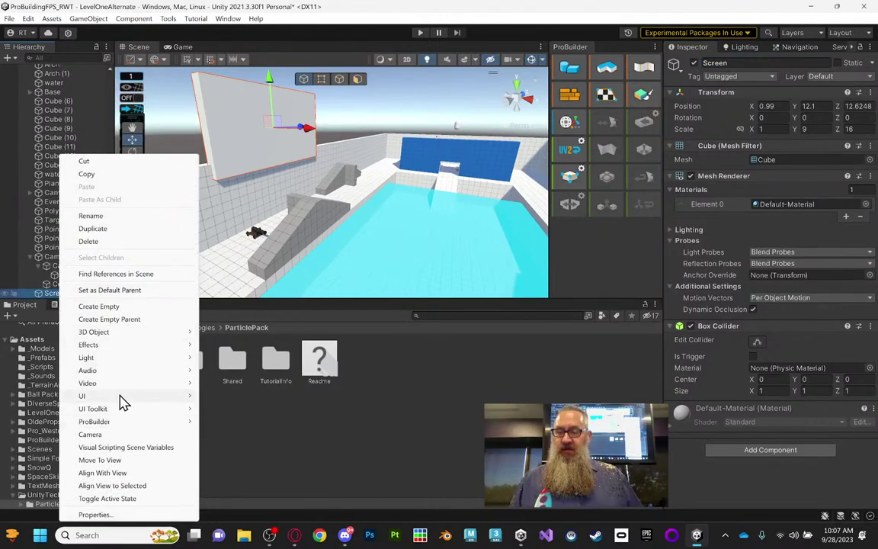
mouse_move(121, 396)
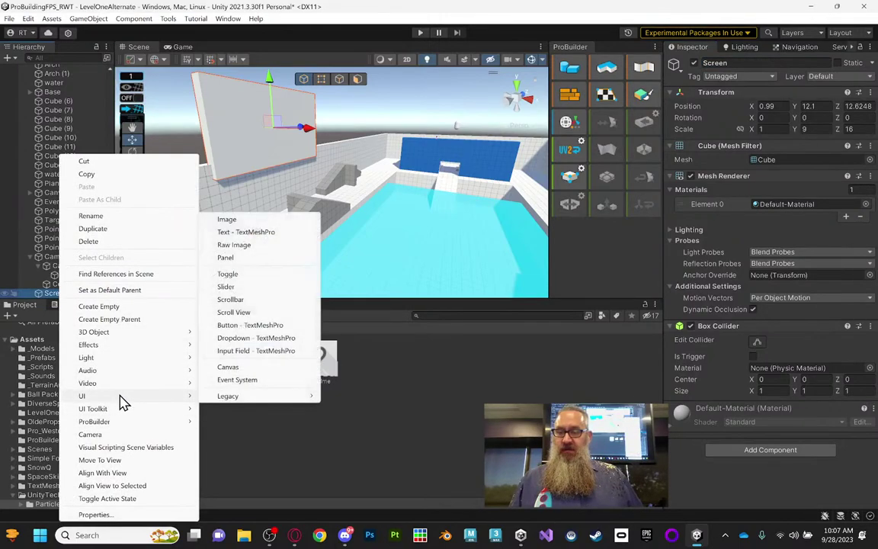
click(266, 252)
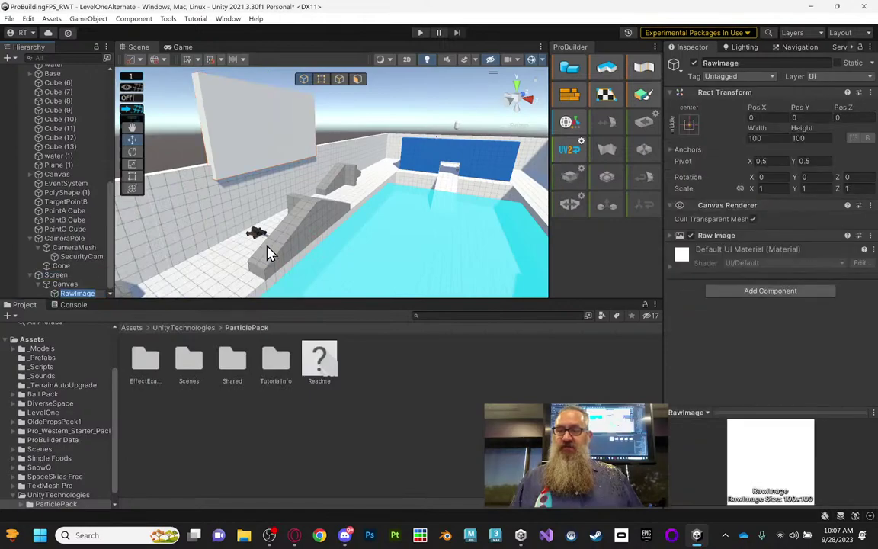
click(57, 275)
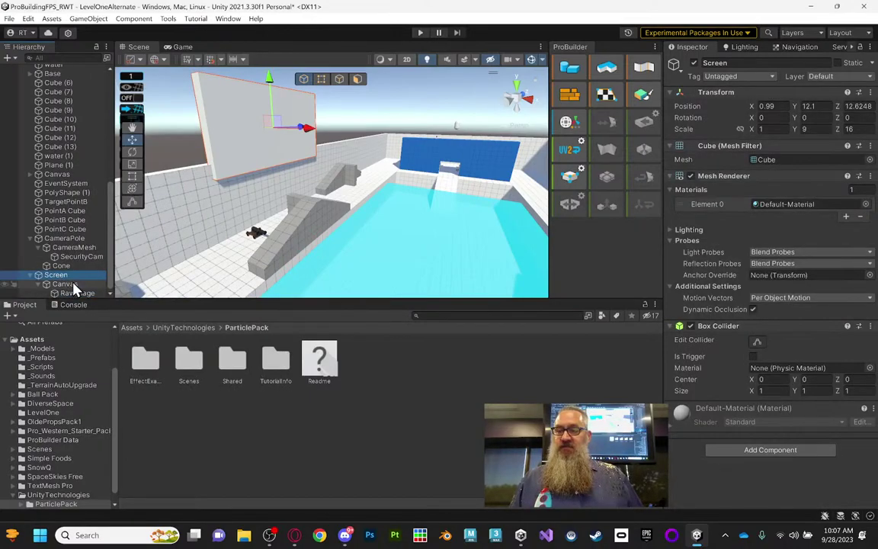
click(65, 284)
click(71, 294)
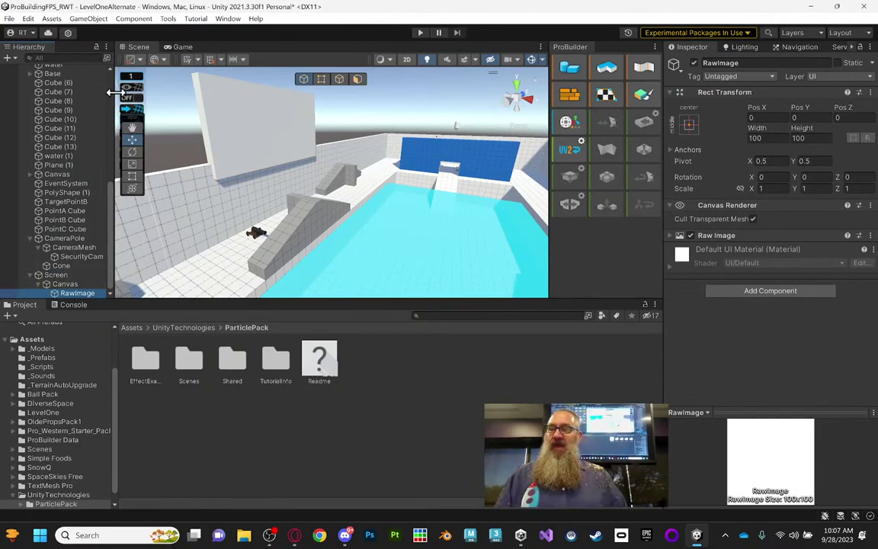
Show the Game view and widen it by narrowing the ProBuilder panel
click(180, 47)
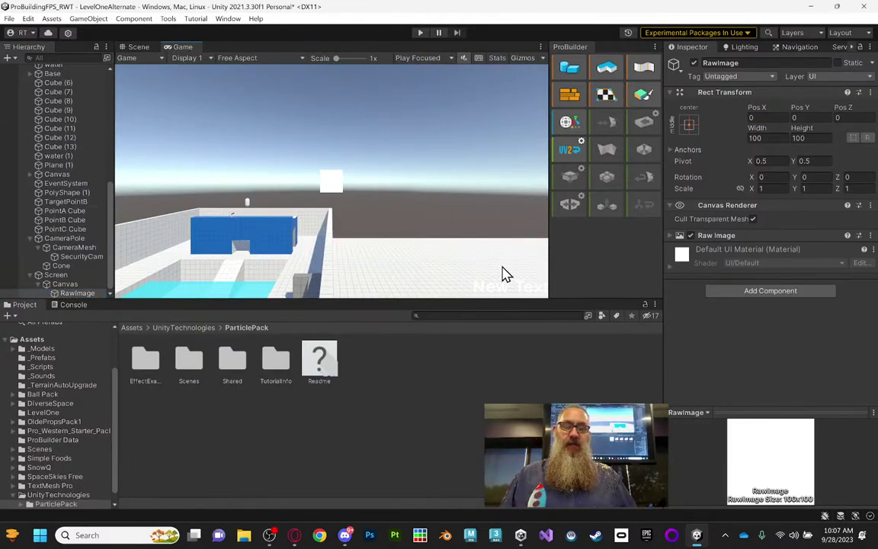
drag(547, 273, 599, 273)
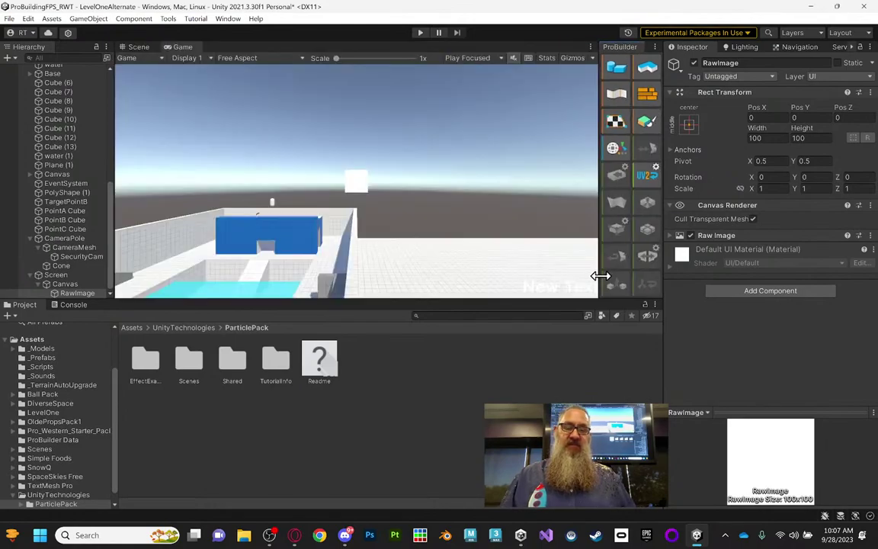
drag(600, 230, 590, 231)
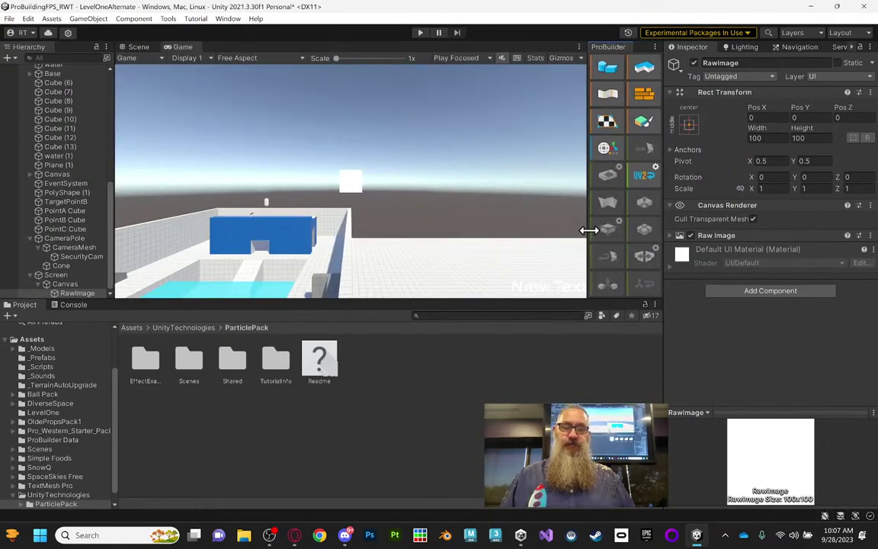
Set the render mode of Screen's Canvas to World Space, reset its Rect Transform, and view it in the scene
click(65, 284)
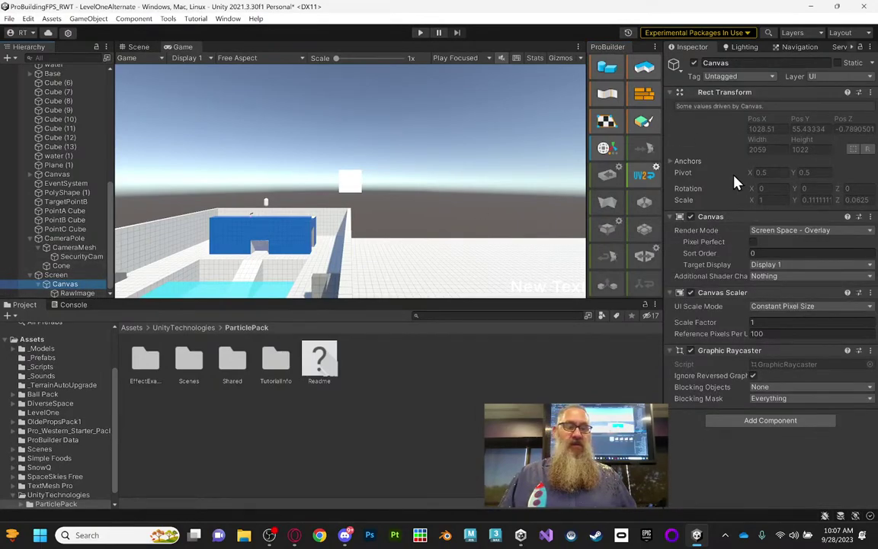
click(797, 230)
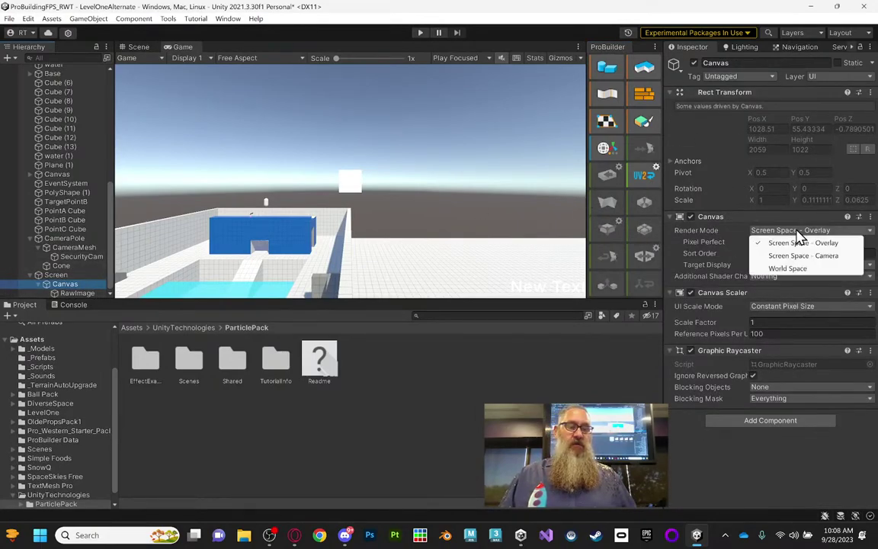
click(792, 267)
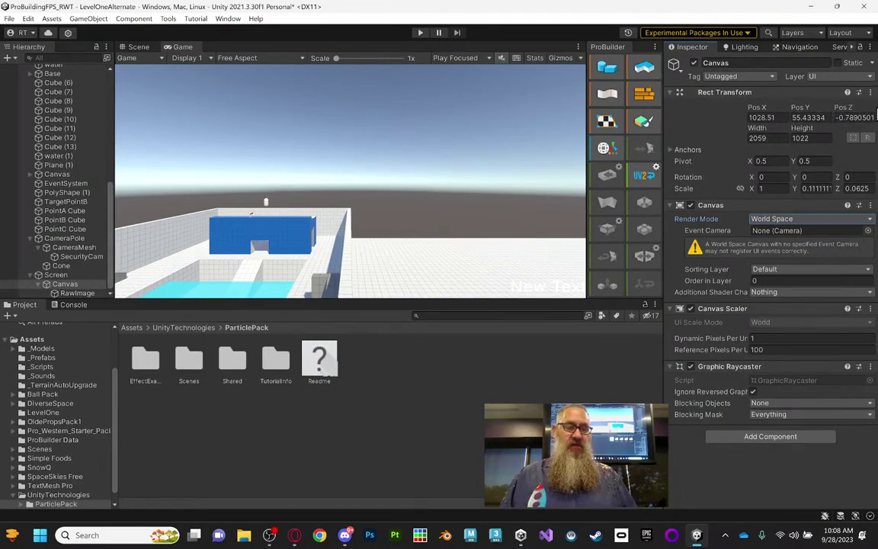
click(871, 93)
click(853, 105)
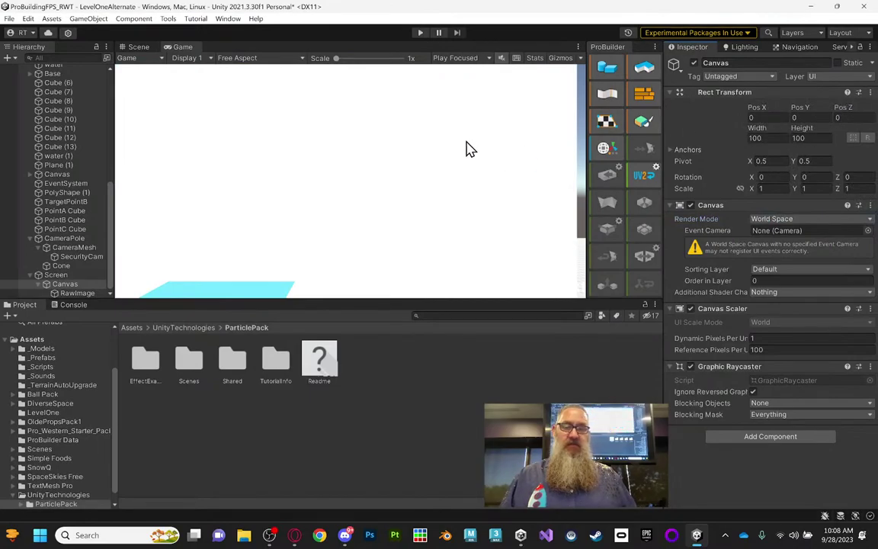
click(141, 47)
right_drag(277, 141, 457, 180)
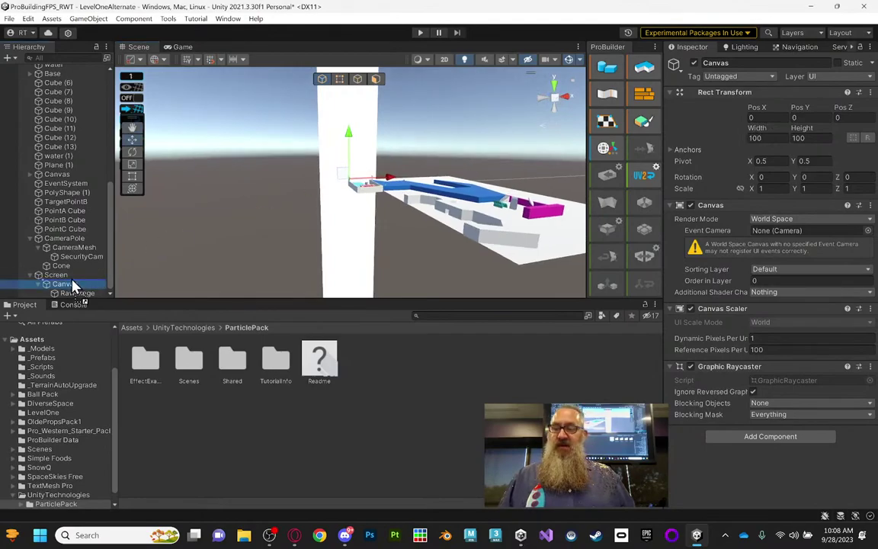
Try moving the Canvas out of Screen to the top level of the hierarchy, and undo the move
drag(73, 281, 35, 284)
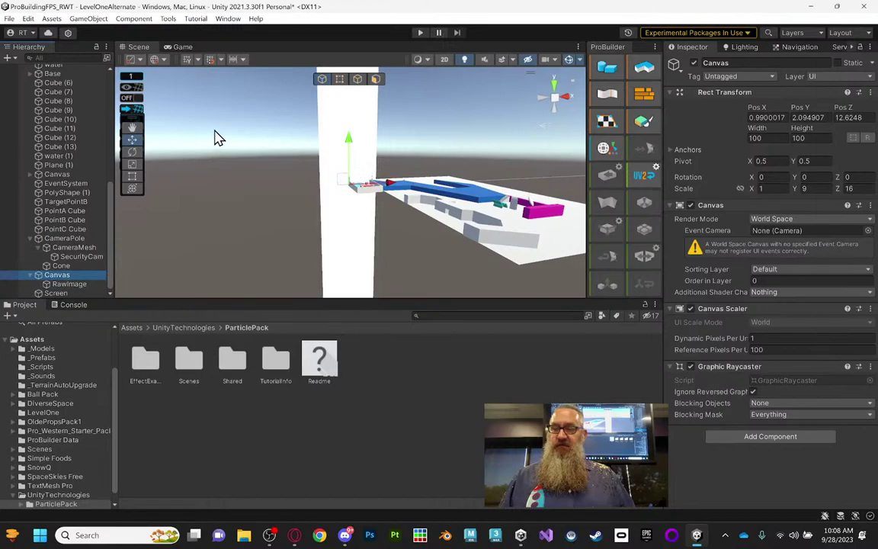
scroll(481, 140, down, 3)
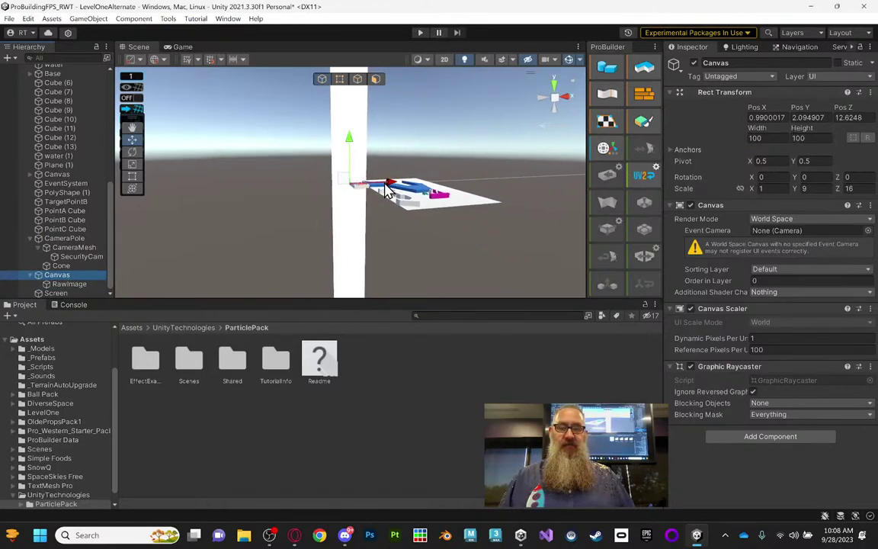
key(ctrl+z)
key(ctrl+z)
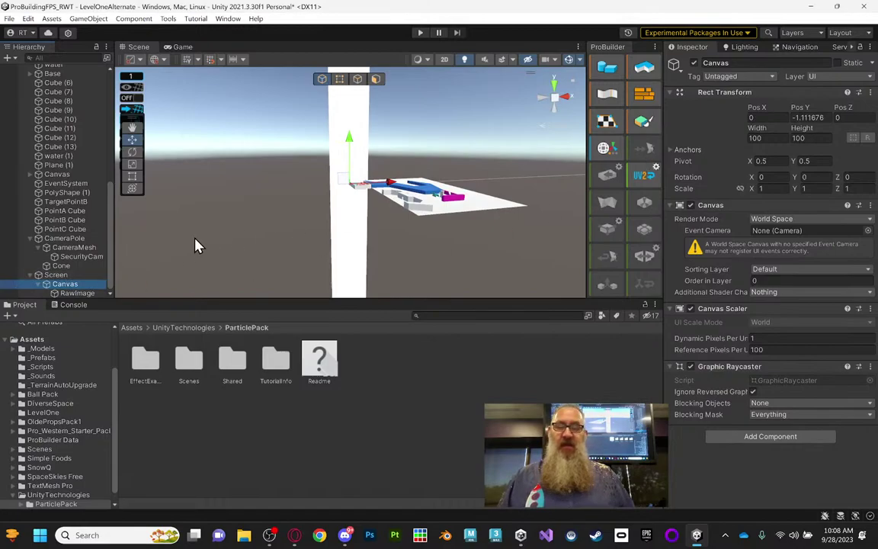
Set the Canvas under Screen to a width of 16 and a height of 9
click(778, 138)
click(812, 139)
text(9)
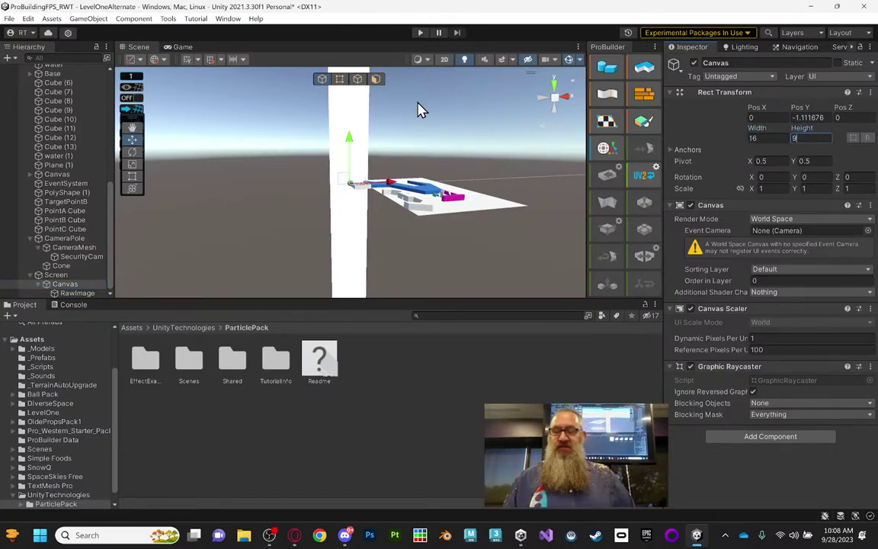
Rotate the Canvas parallel to the side wall by setting its Y rotation to -90
alt+drag(343, 212, 138, 223)
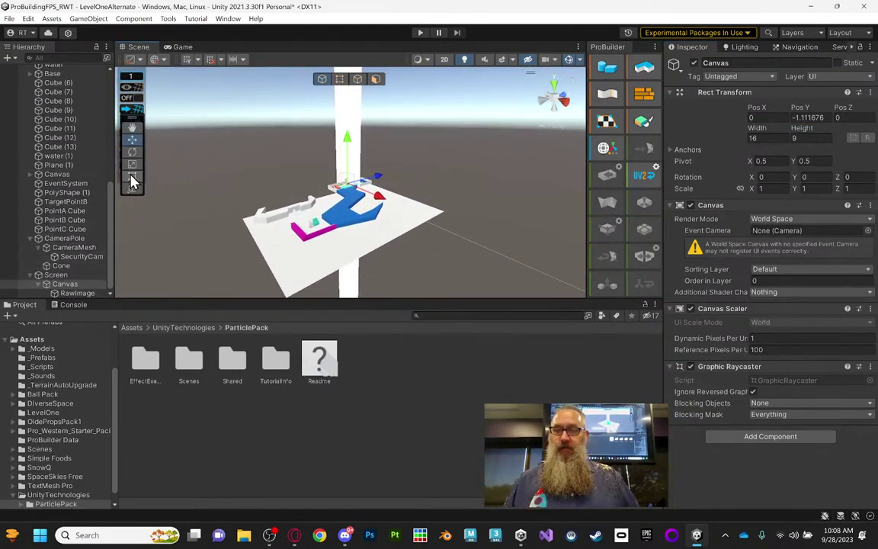
click(132, 152)
drag(321, 206, 373, 203)
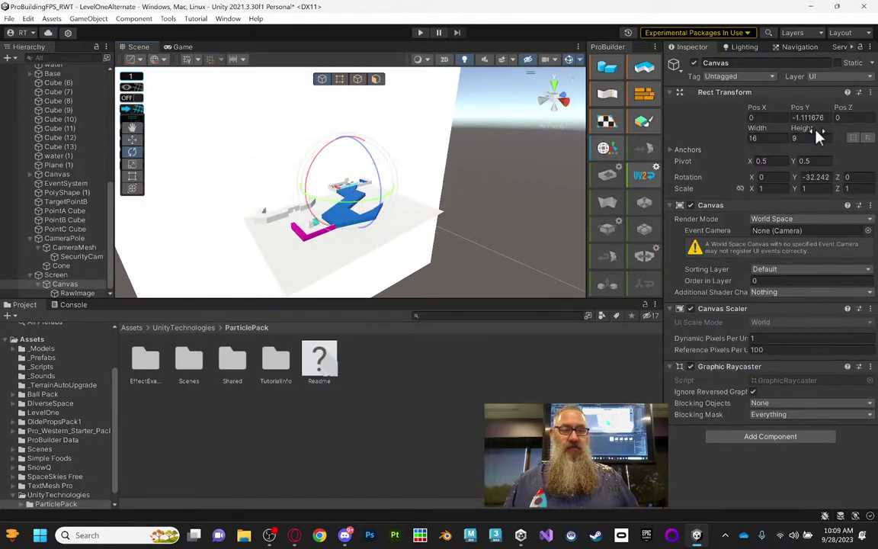
click(823, 177)
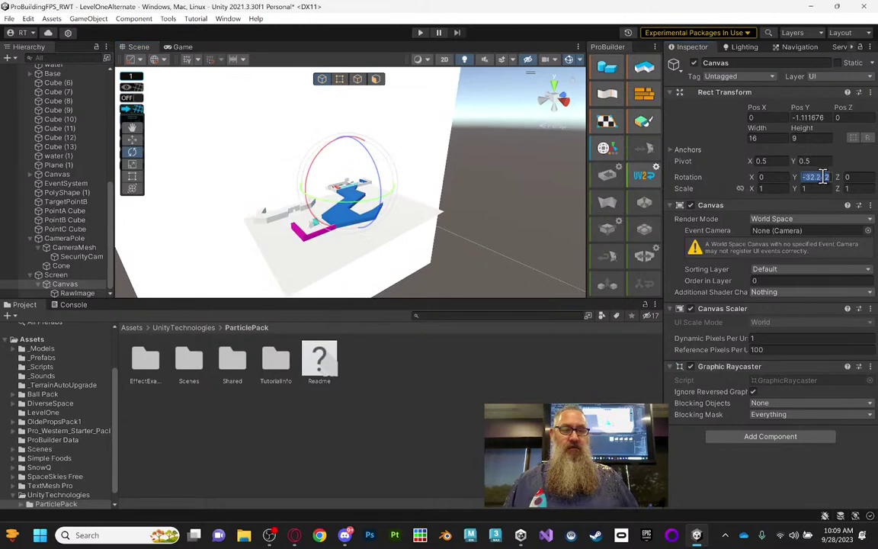
text(-90)
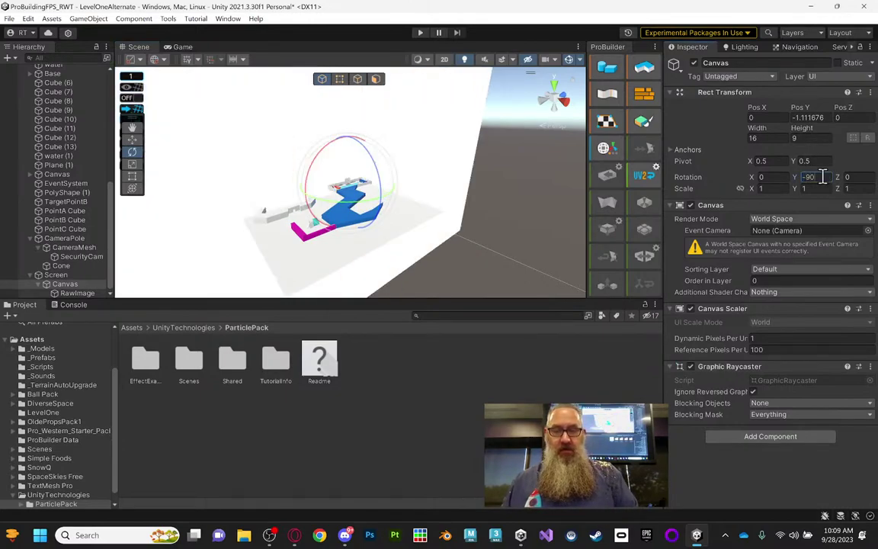
alt+drag(406, 238, 398, 186)
key(f)
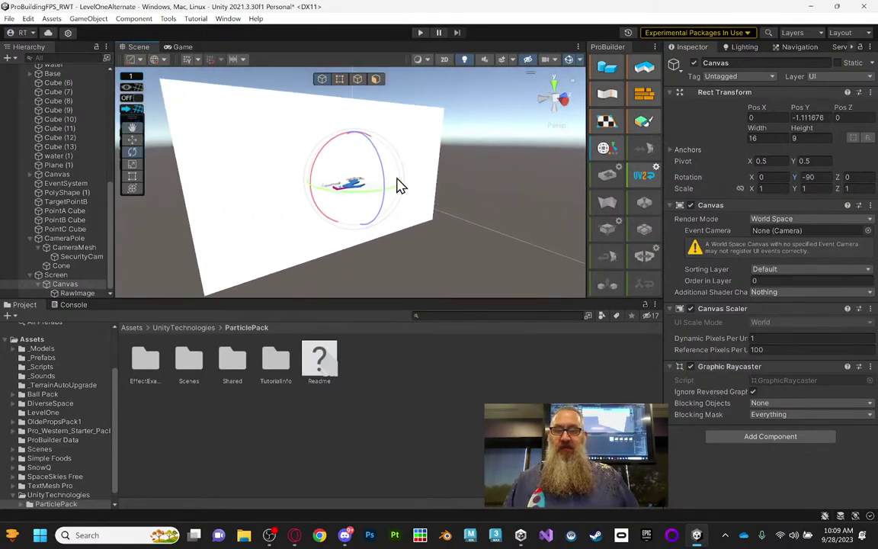
Stretch the RawImage in both directions to fill the Canvas, also setting its position, and frame it in the scene
click(77, 293)
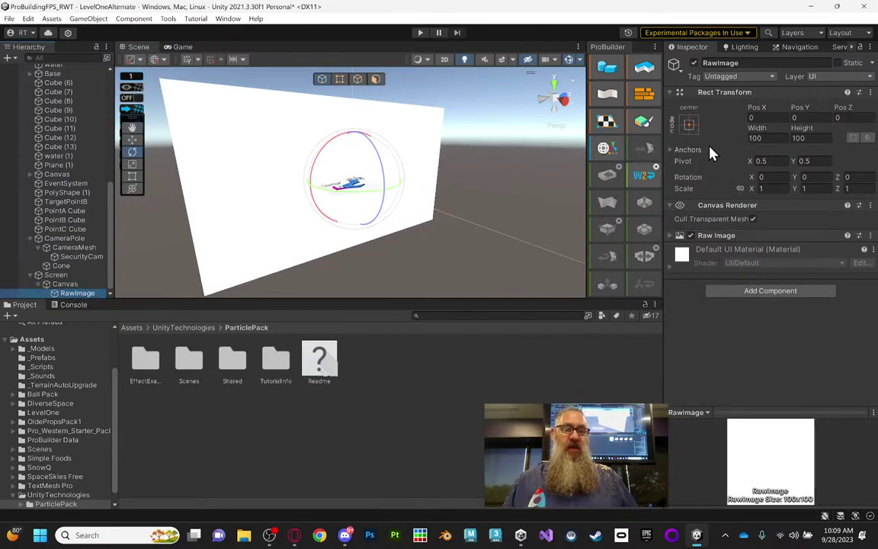
click(690, 124)
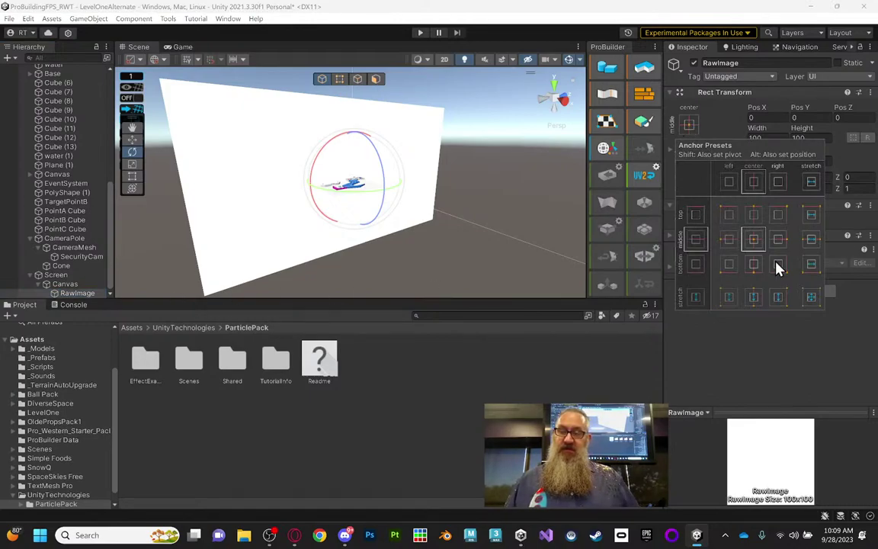
key(alt)
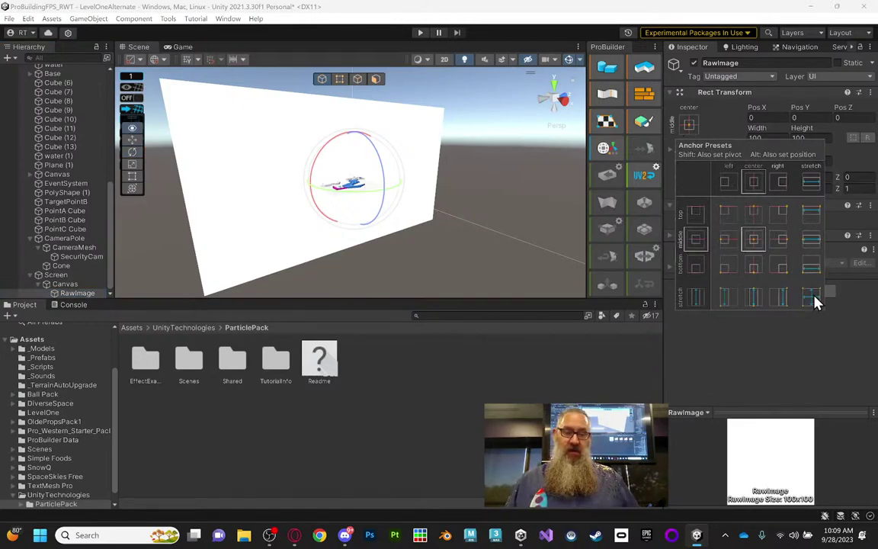
alt+click(812, 297)
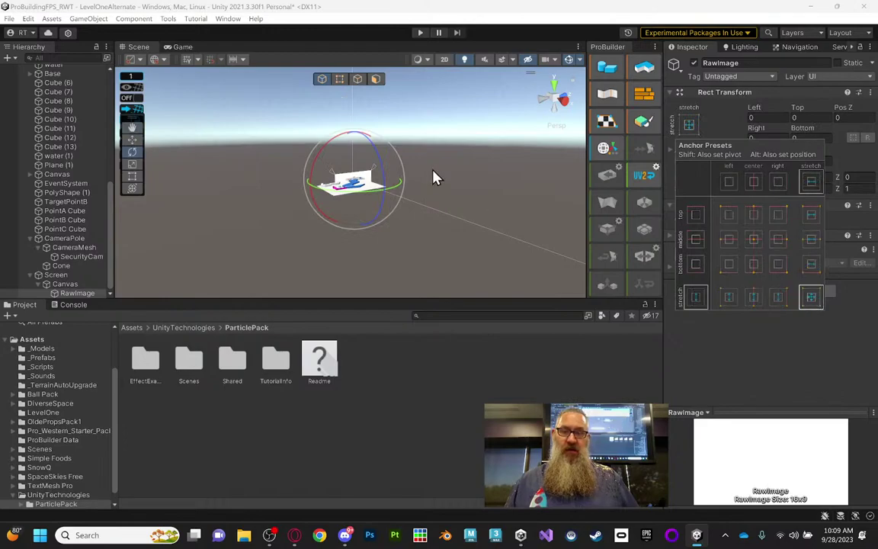
key(f)
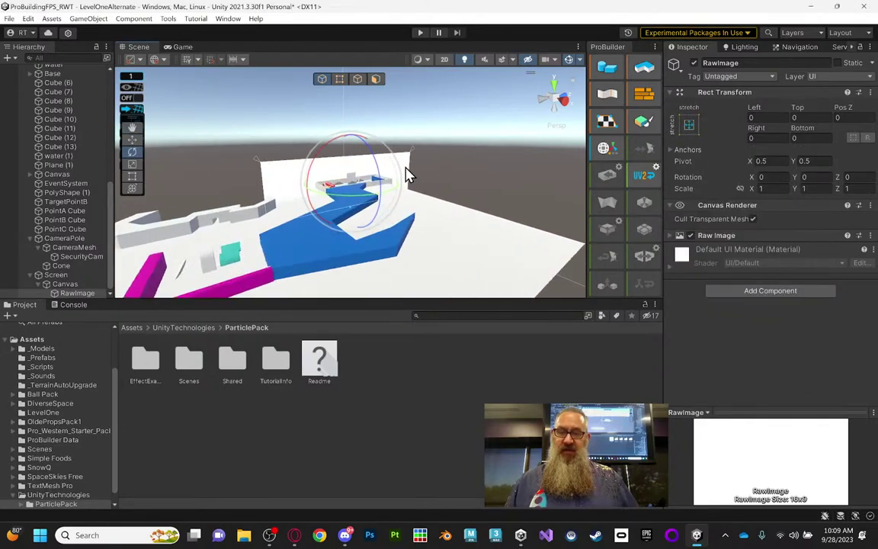
mouse_move(387, 183)
alt+mouse_down()
mouse_move(392, 196)
mouse_move(488, 182)
mouse_move(532, 117)
mouse_move(524, 141)
mouse_move(406, 206)
mouse_move(386, 202)
alt+mouse_up()
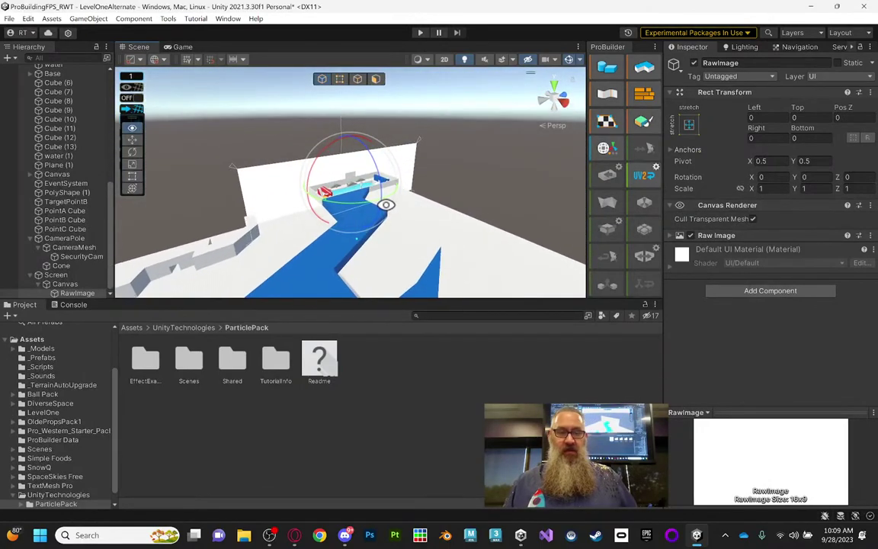
click(691, 128)
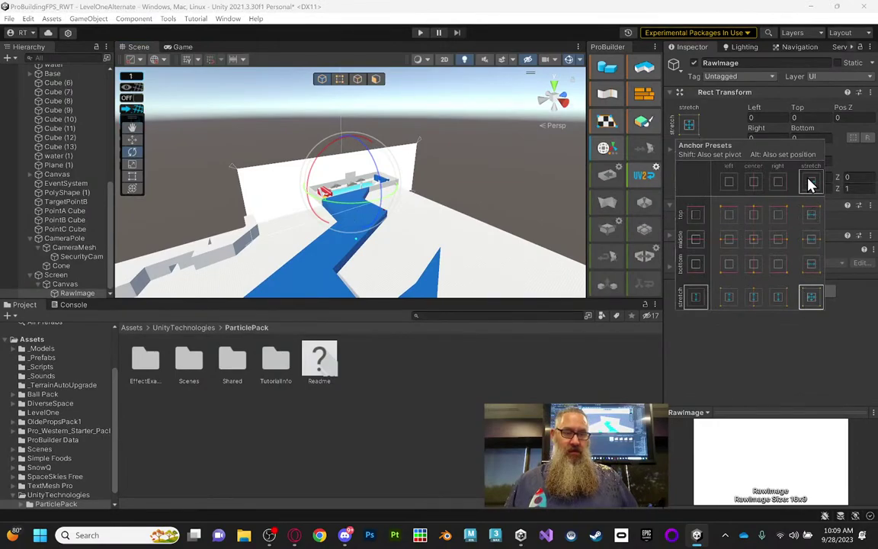
key(shift+alt)
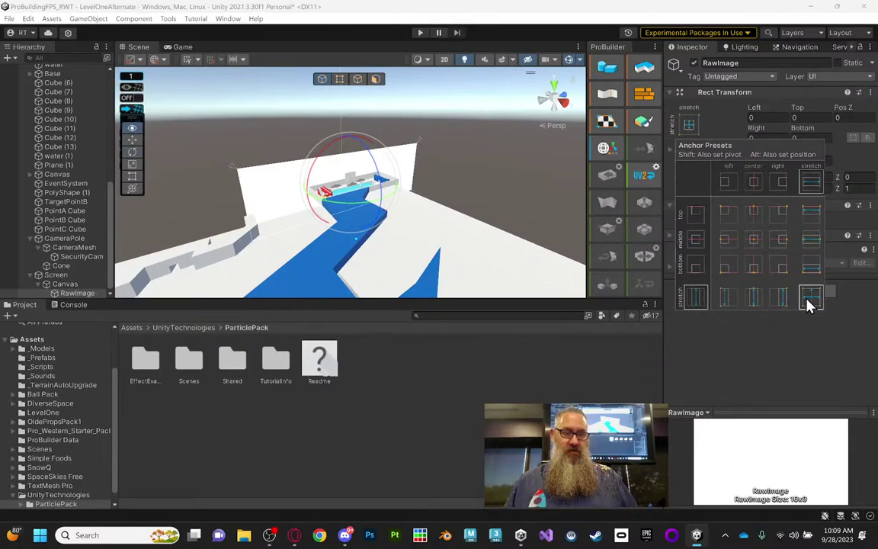
click(846, 322)
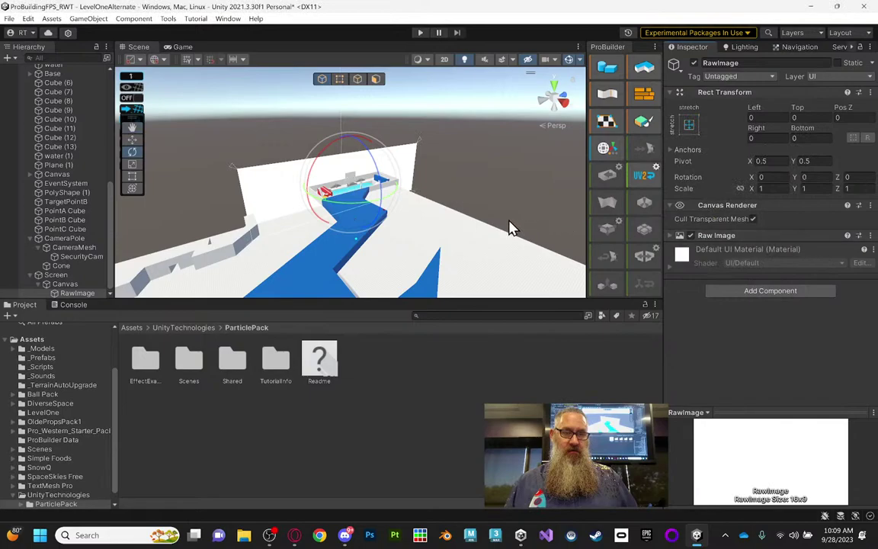
Raise the Canvas under Screen to a Y position of 4.21
click(61, 284)
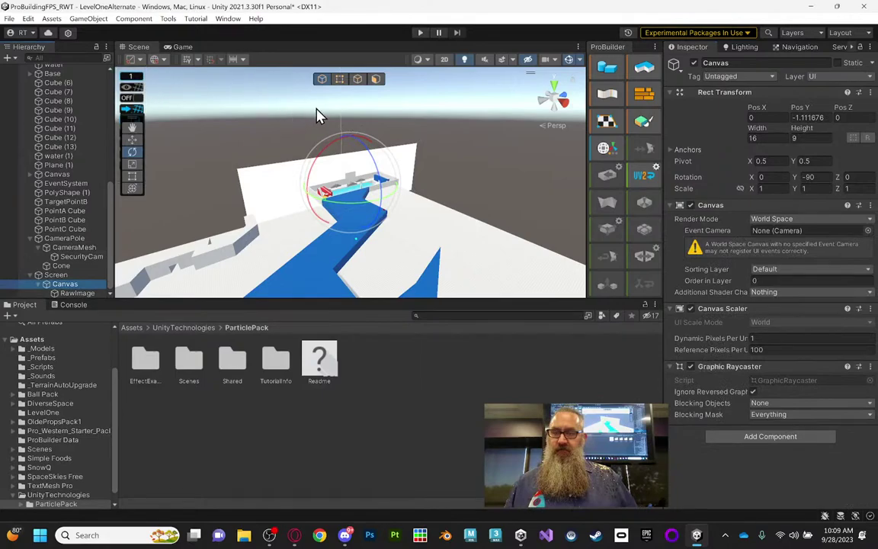
key(w)
drag(349, 137, 352, 98)
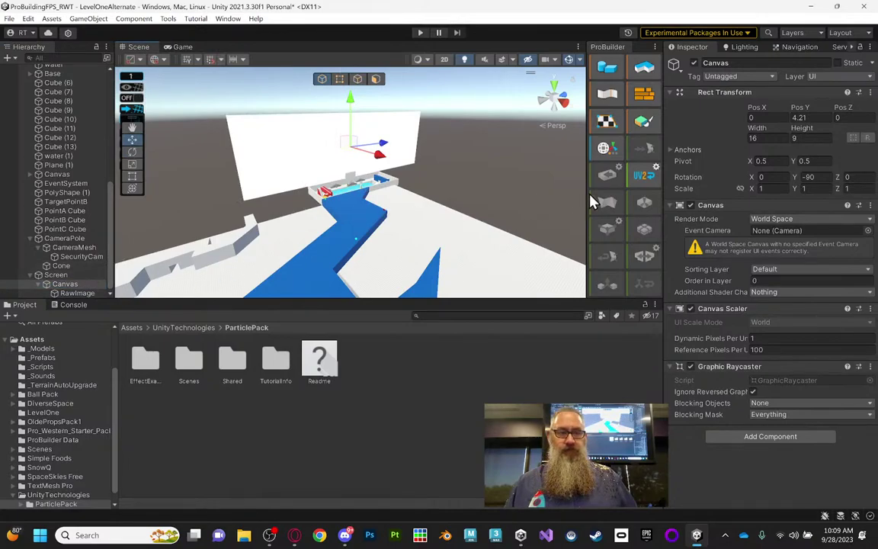
alt+drag(429, 182, 267, 228)
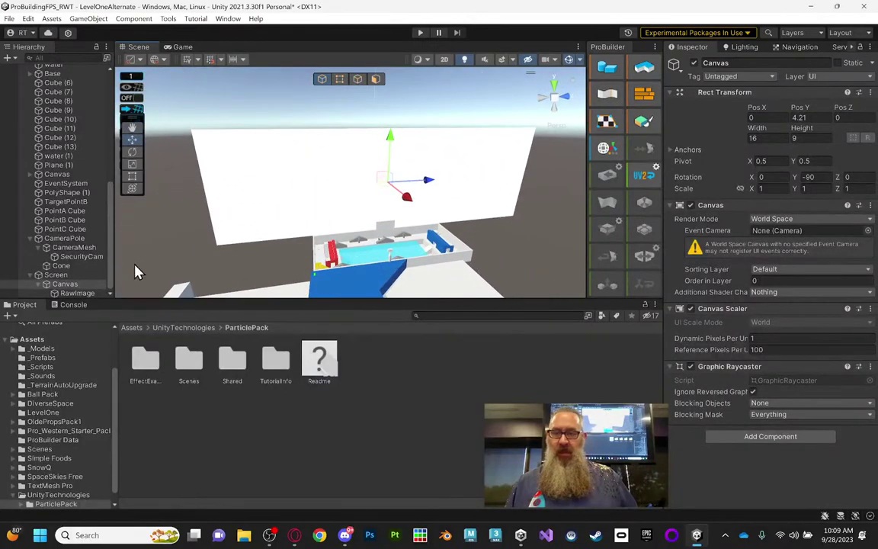
Move the Canvas with its RawImage out of Screen to the top level, and set its X and Y scale to 1
click(76, 293)
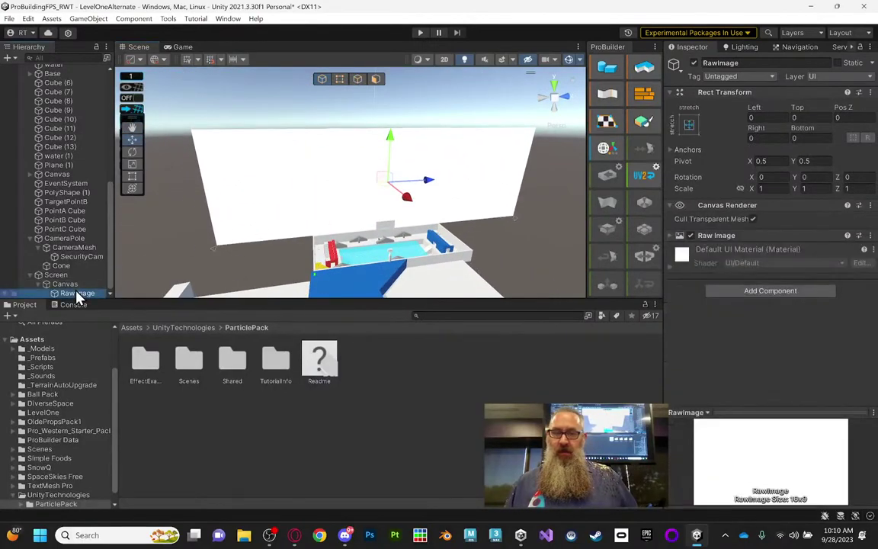
click(70, 285)
drag(72, 290, 38, 276)
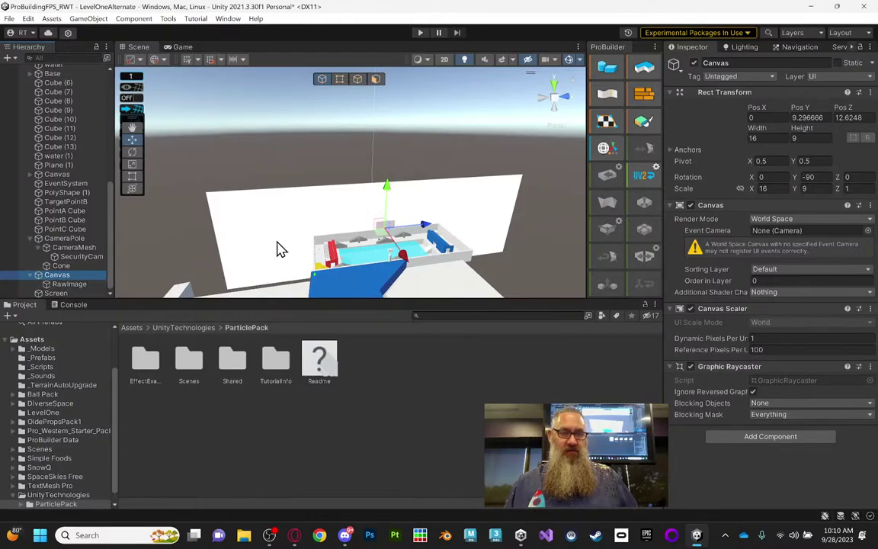
click(778, 188)
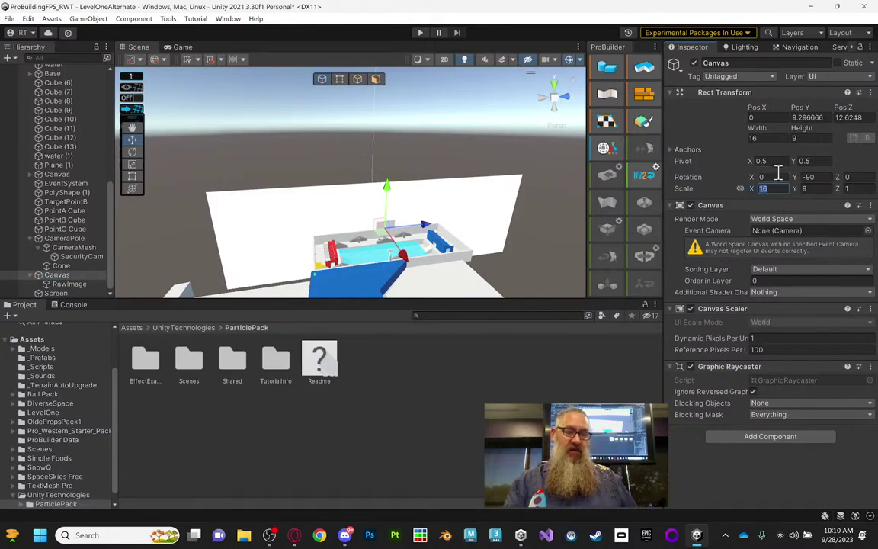
text(1)
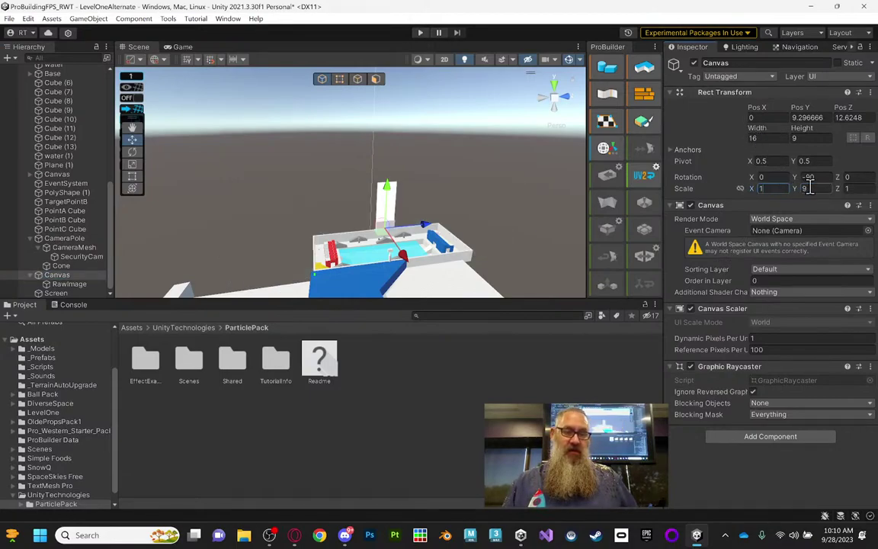
click(807, 188)
text(1)
Position the Canvas over the wall screen's front face, at X 1.6 and Y 12.08
scroll(415, 183, up, 3)
drag(413, 193, 446, 262)
drag(417, 202, 320, 250)
key(f)
key(ctrl+z)
key(f)
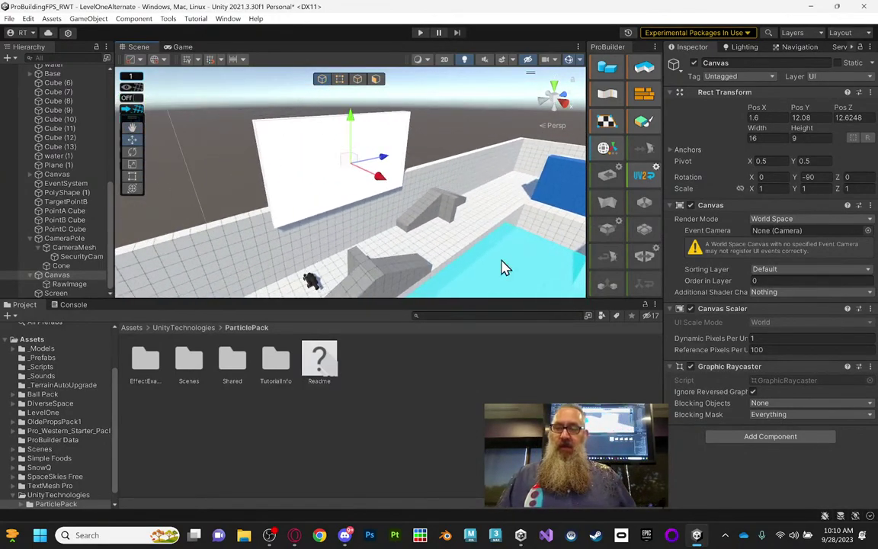
Show the RawImage's texture settings and create a Render Texture named SecurityFootage in the Assets folder
click(61, 284)
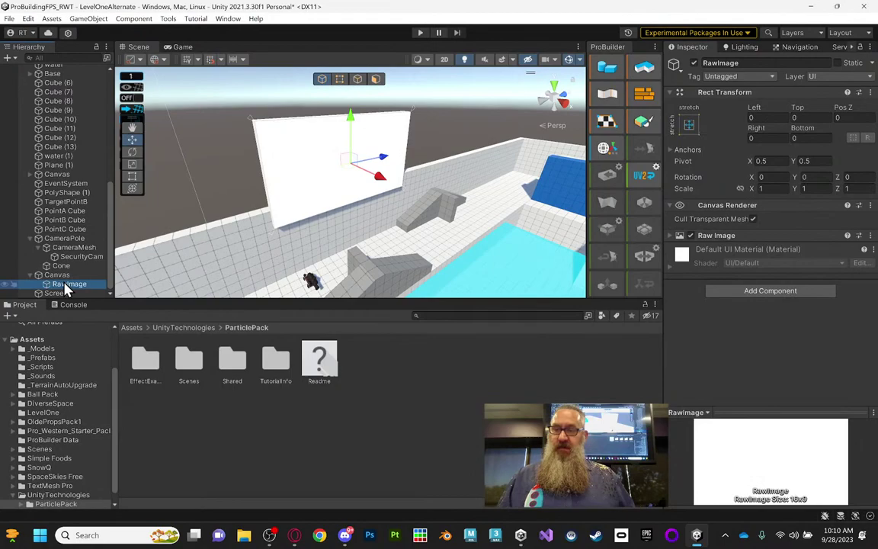
click(674, 238)
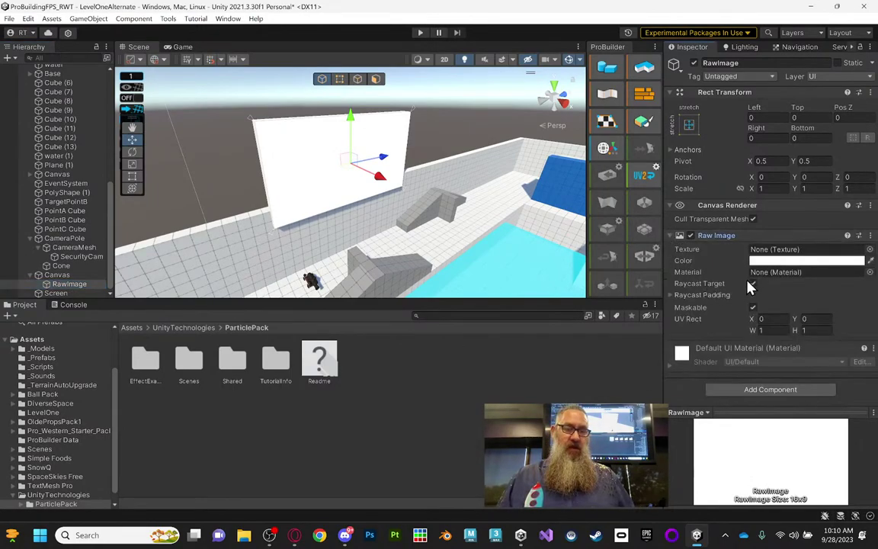
click(32, 340)
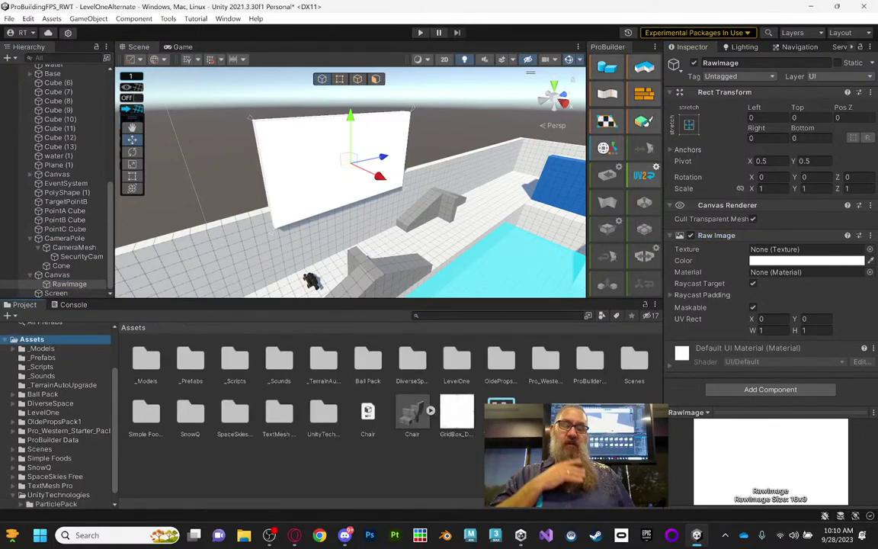
right_click(558, 416)
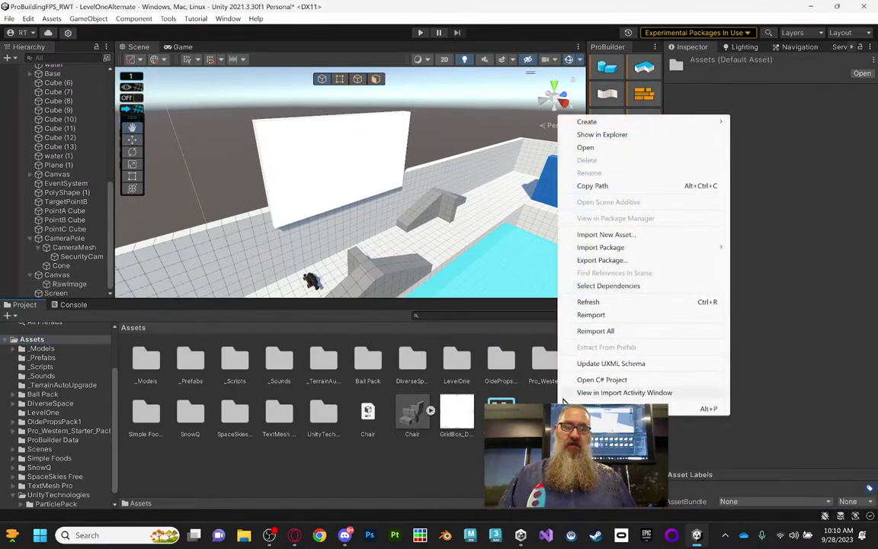
mouse_move(630, 122)
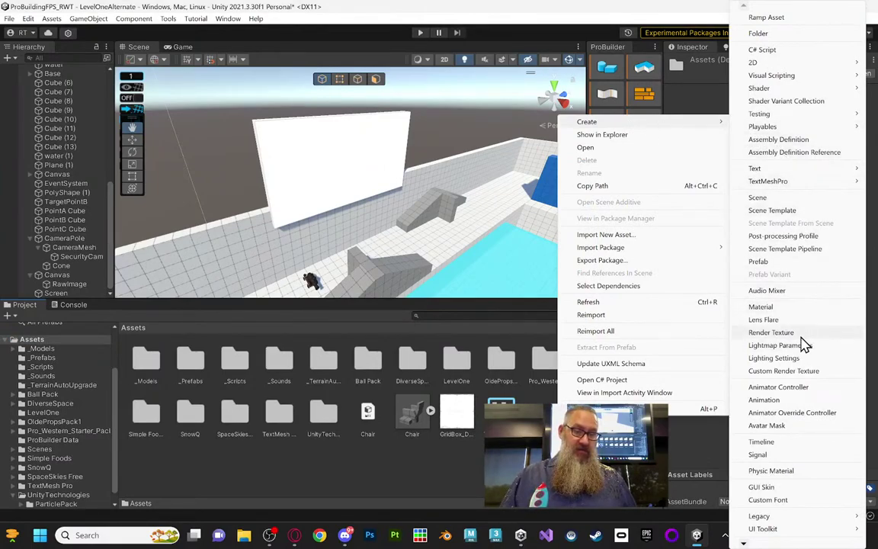
click(756, 333)
text(S)
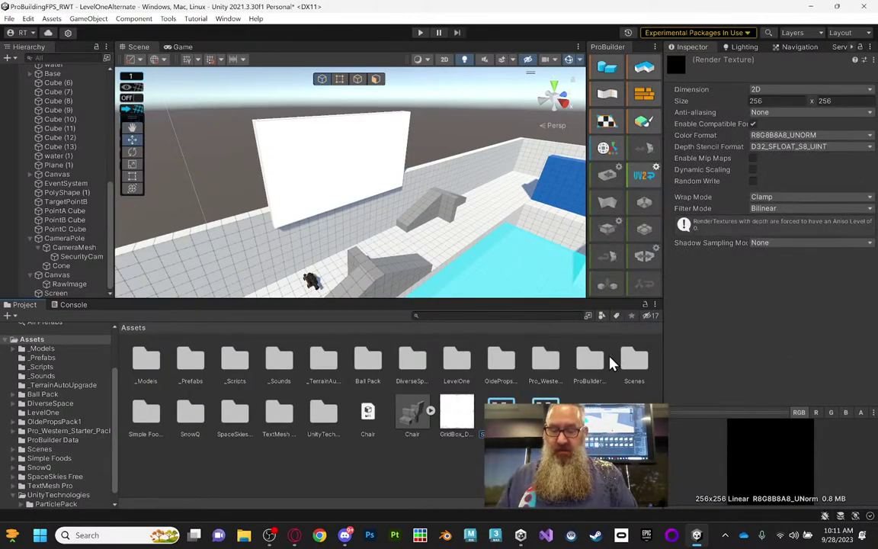
text(ecurityFootage)
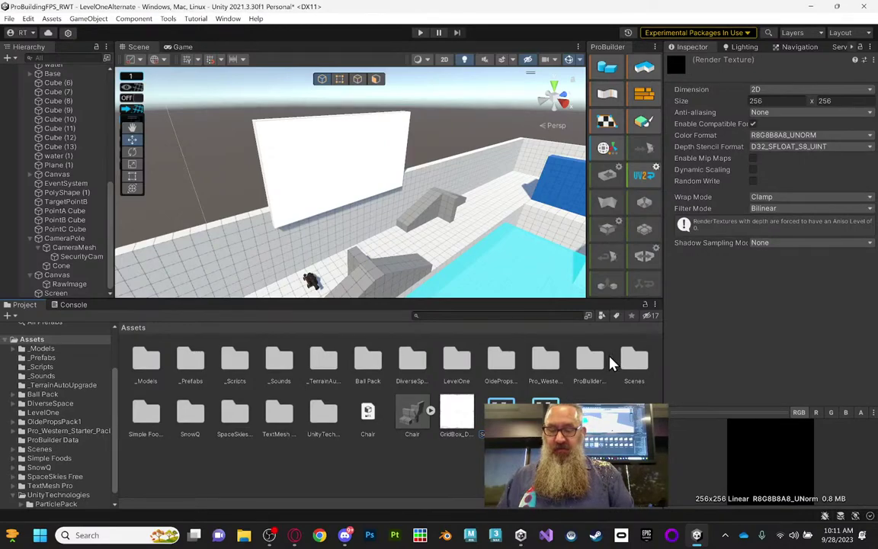
key(Return)
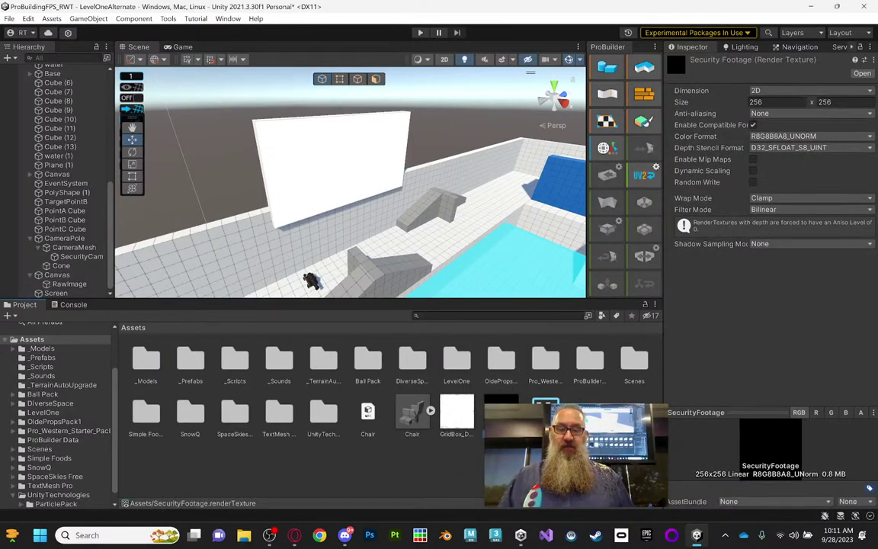
Assign SecurityFootage as the RawImage's texture and as SecurityCam's target texture
click(69, 285)
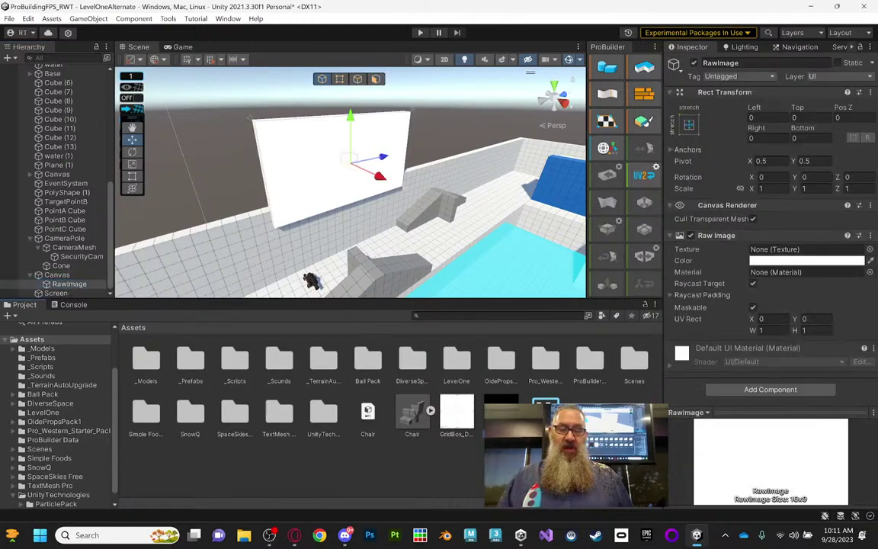
drag(510, 390, 783, 257)
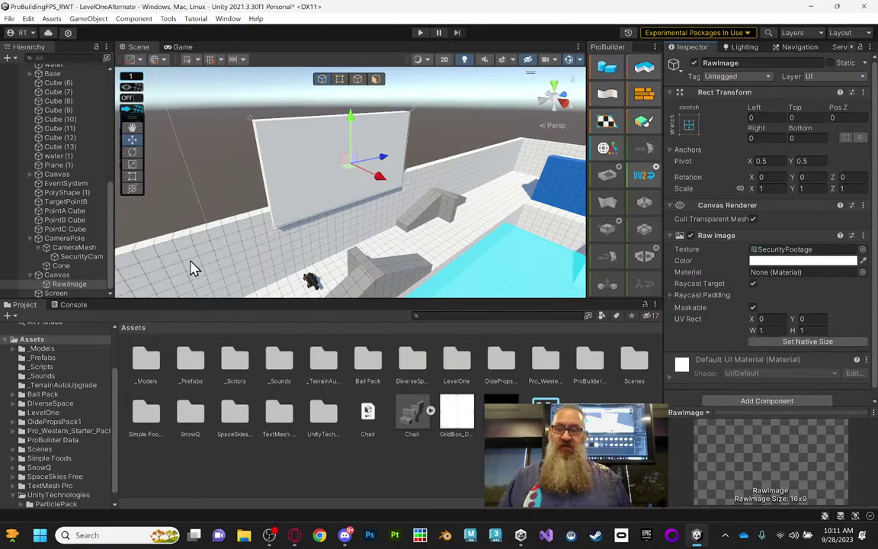
click(77, 257)
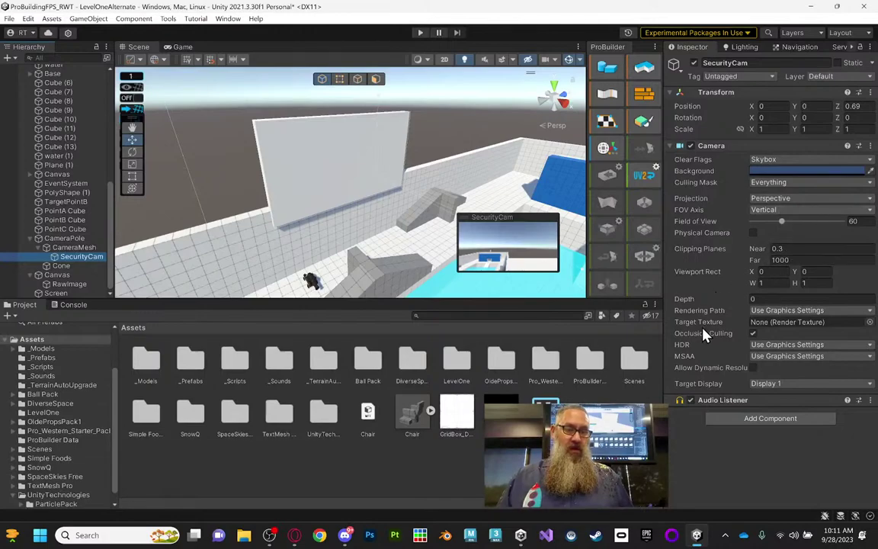
drag(541, 405, 536, 402)
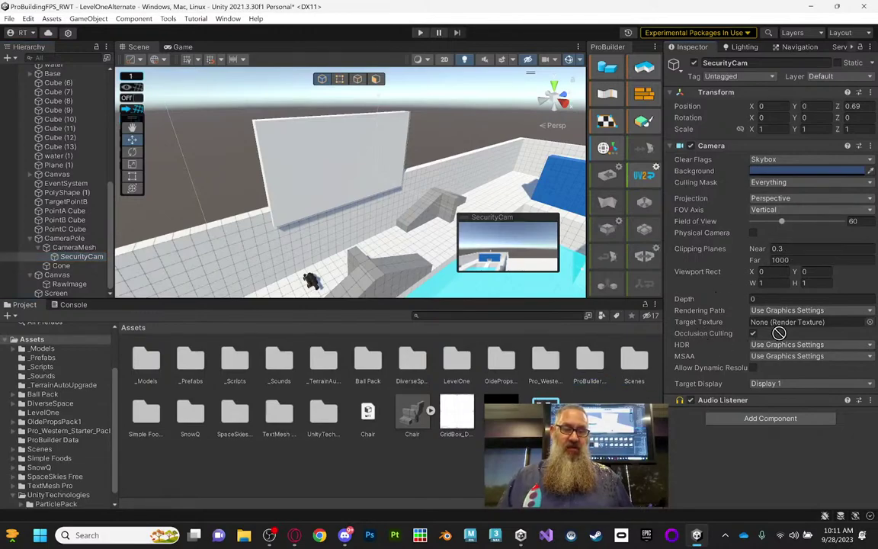
drag(789, 330, 800, 332)
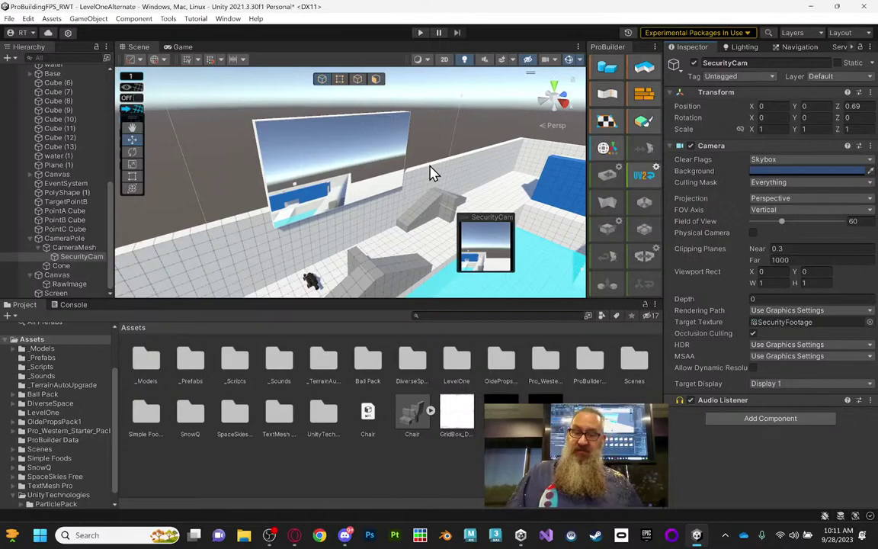
Play-test the scene to check the live security footage on the wall screen, and stop the game
click(420, 32)
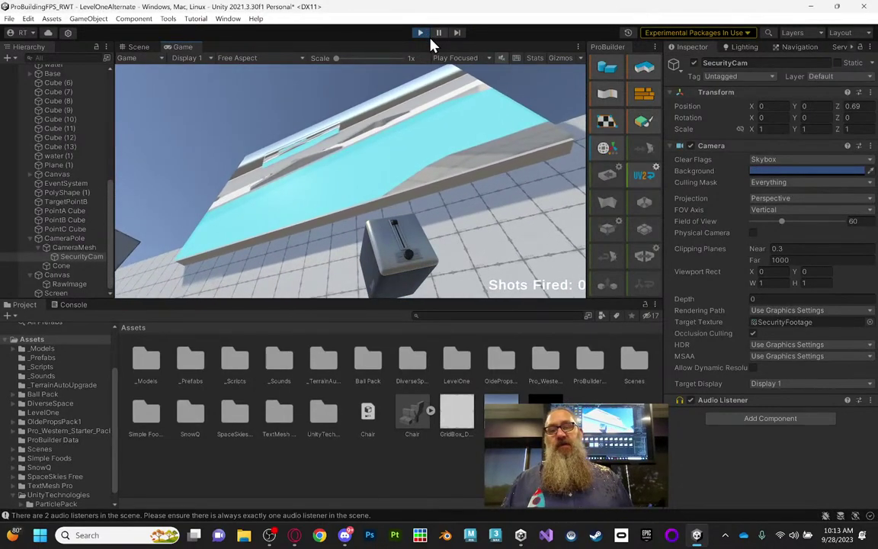
click(421, 33)
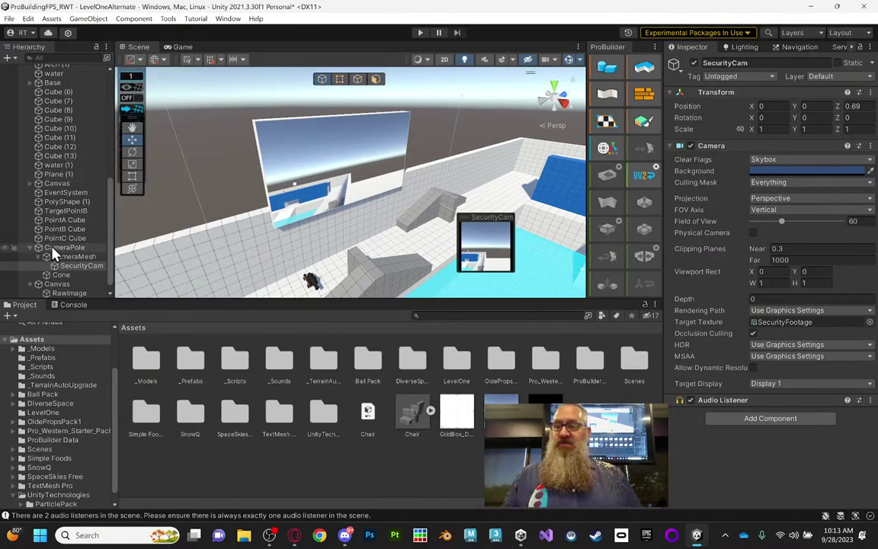
Open the SmartCowboy script attached to the DumbCowboy object in Visual Studio
scroll(53, 236, up, 10)
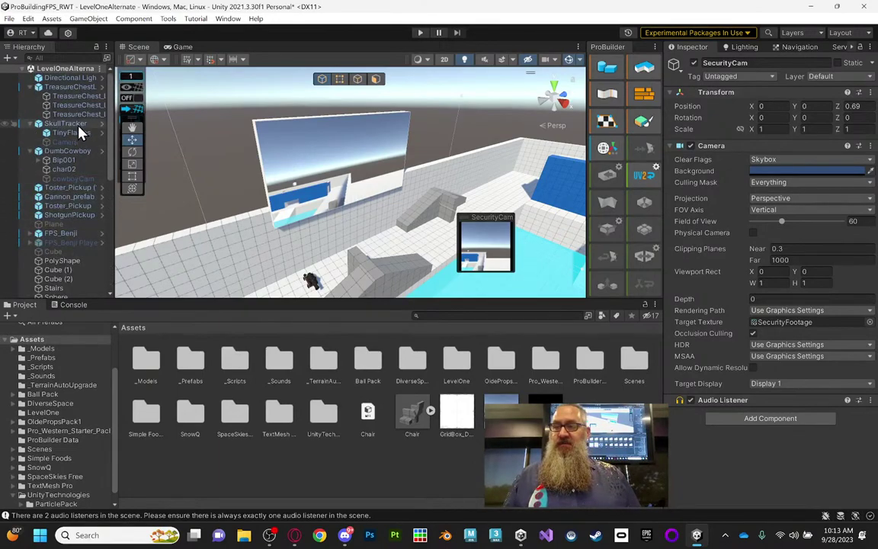
click(79, 152)
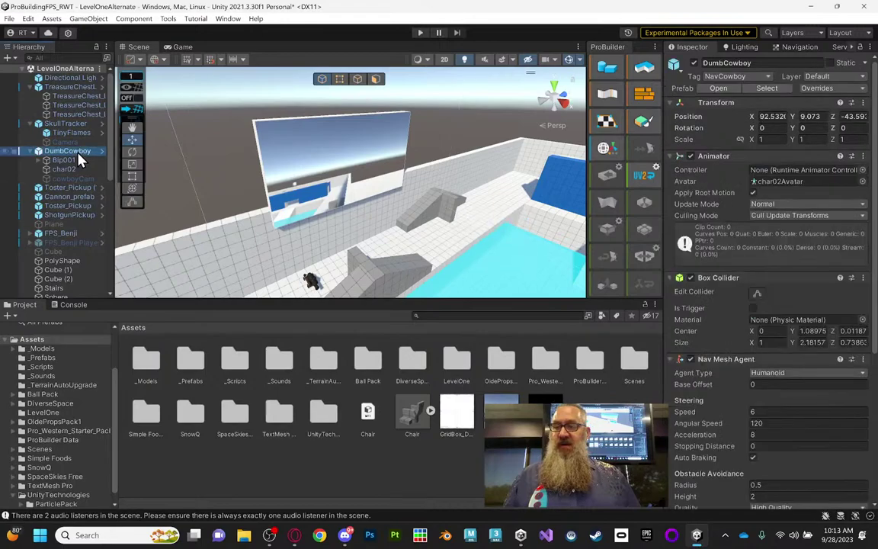
scroll(844, 282, down, 6)
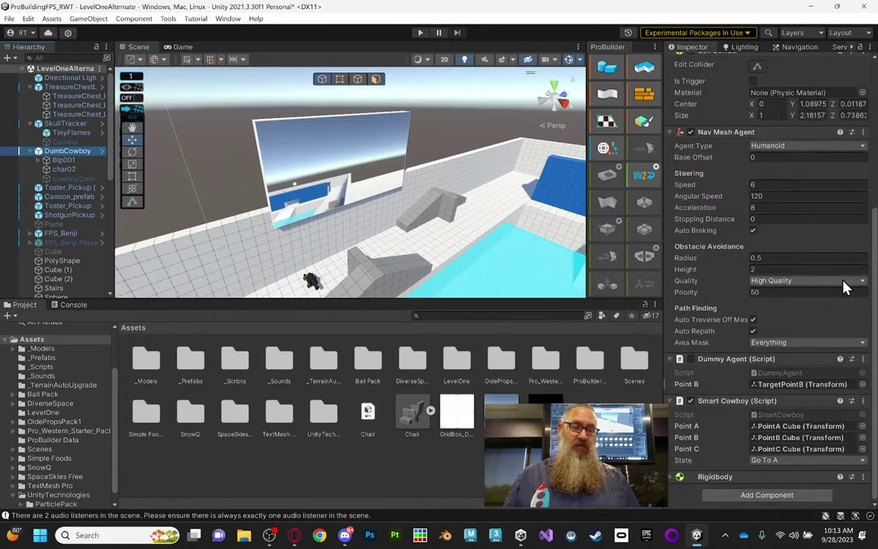
double_click(778, 416)
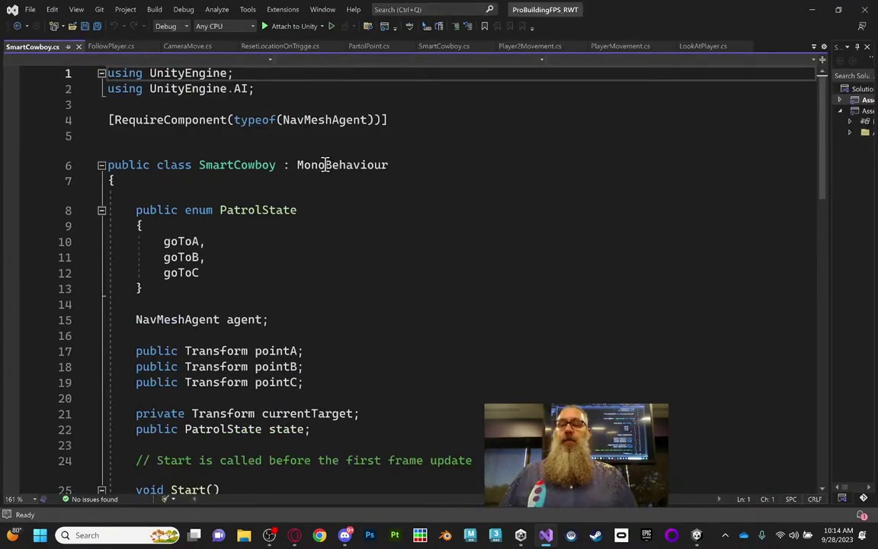
Examine the UnityEngine.AI namespace import and the NavMeshAgent RequireComponent attribute at the start of the SmartCowboy script
drag(151, 88, 288, 88)
click(339, 92)
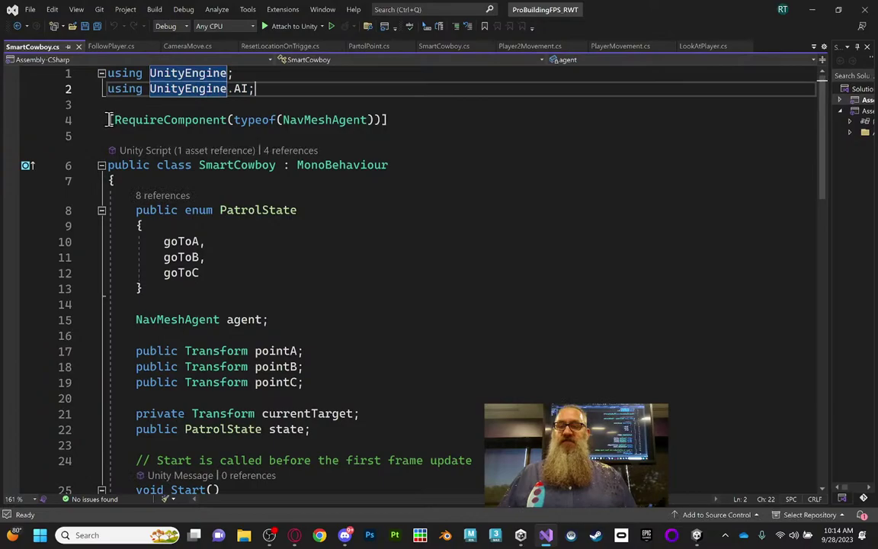
drag(109, 120, 388, 121)
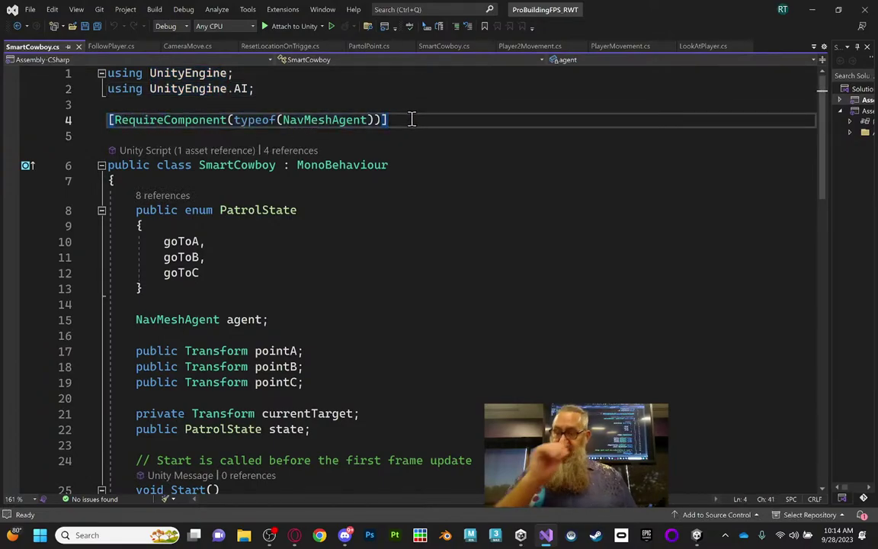
Examine the PatrolState enum with its goToA, goToB and goToC values, and the public pointA, pointB and pointC Transform declarations
scroll(385, 134, down, 1)
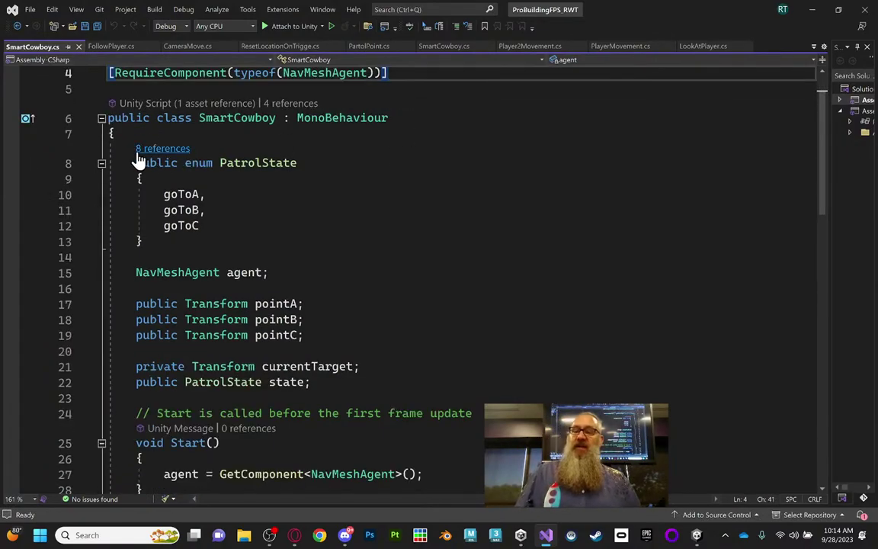
drag(138, 163, 251, 233)
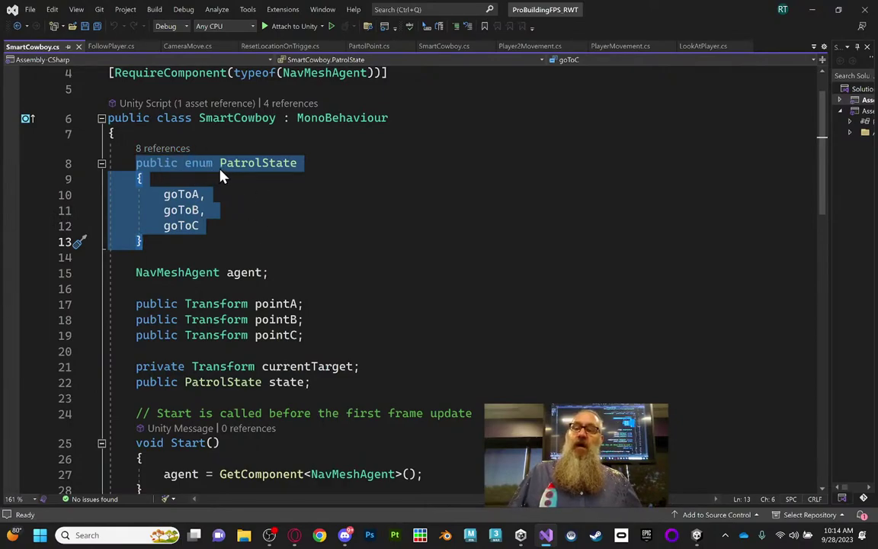
click(295, 175)
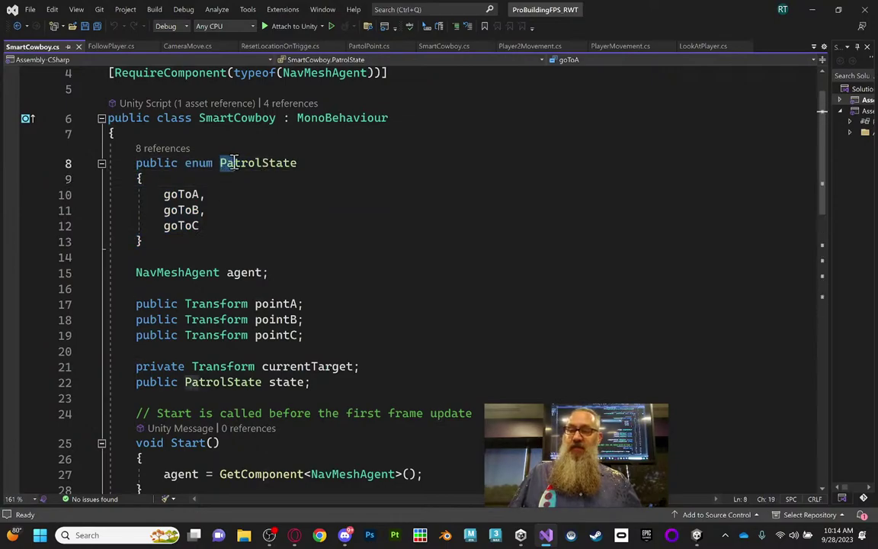
drag(221, 163, 303, 164)
drag(163, 194, 206, 223)
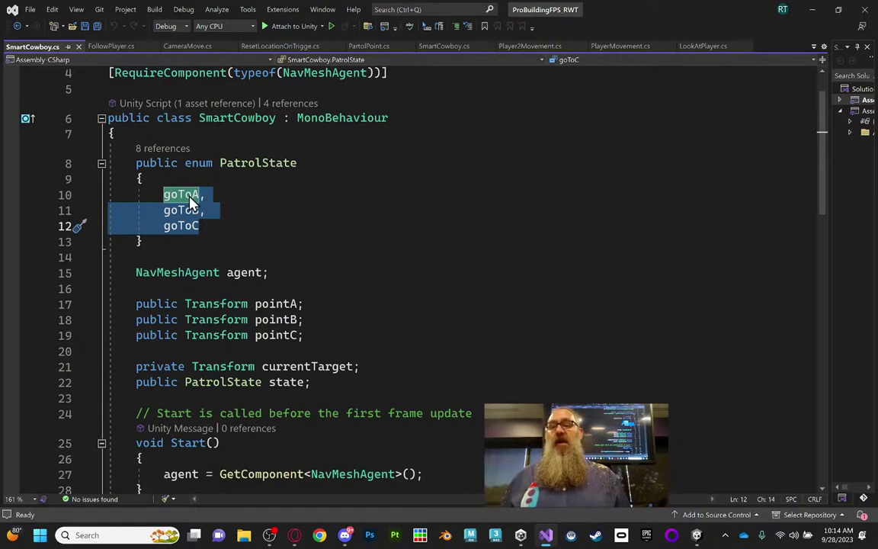
mouse_move(191, 201)
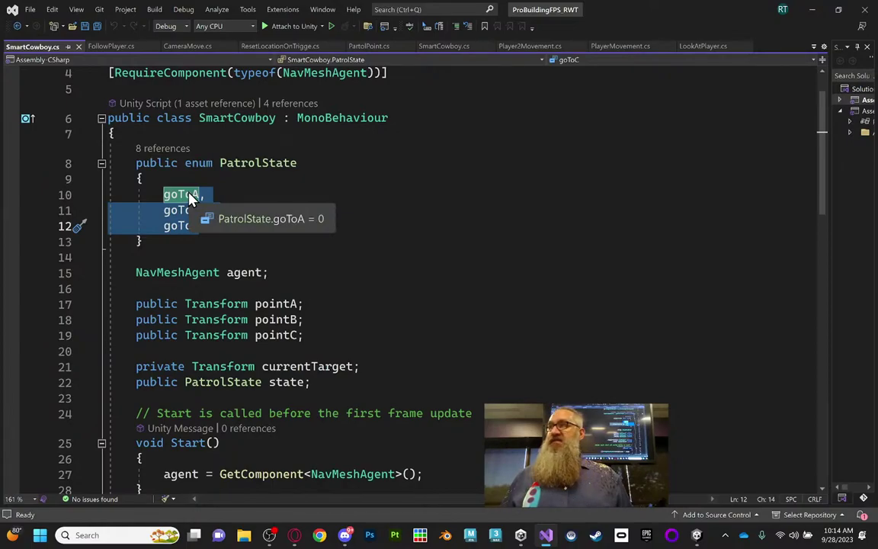
mouse_move(190, 218)
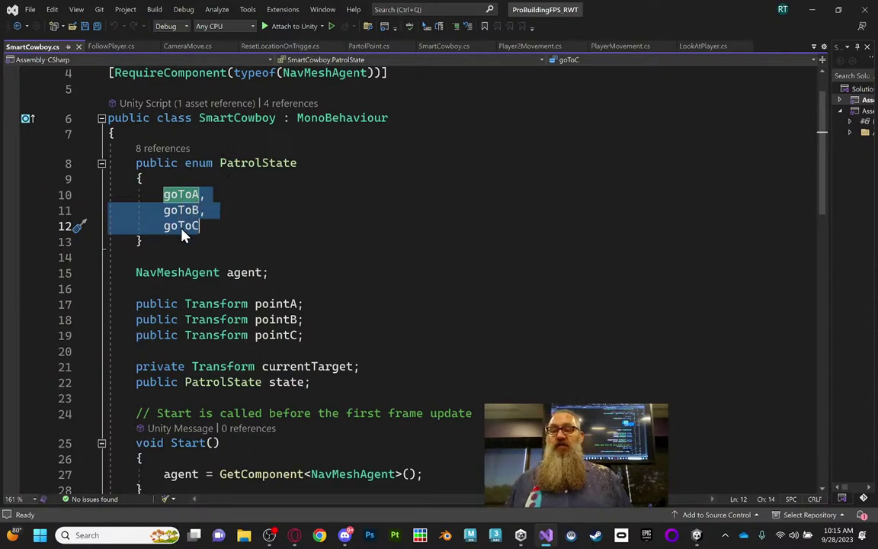
click(351, 243)
scroll(351, 243, down, 1)
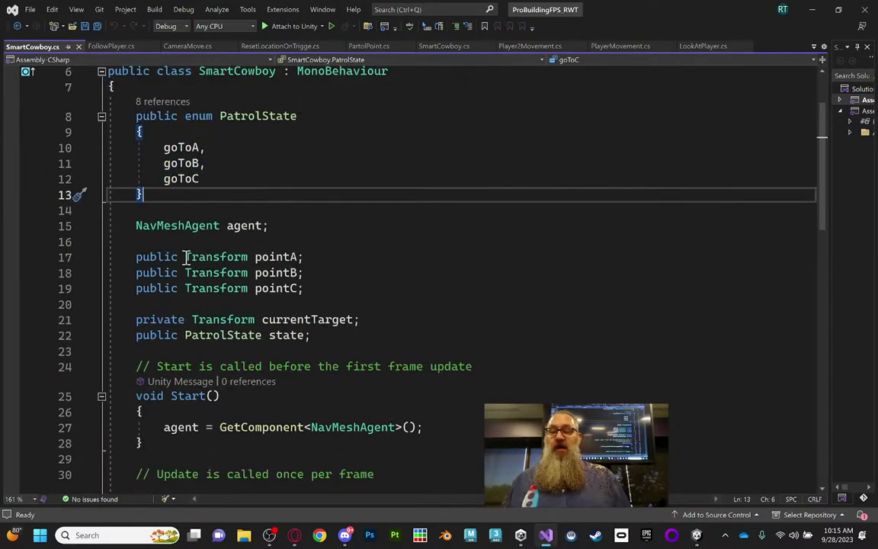
drag(133, 257, 310, 288)
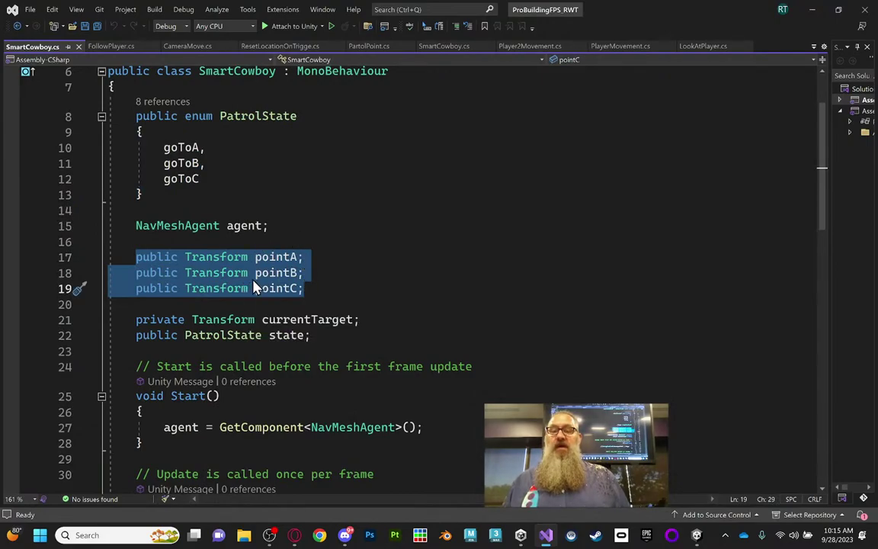
Switch to Unity and inspect the PointA Cube and its location on the blue patrol area
click(696, 536)
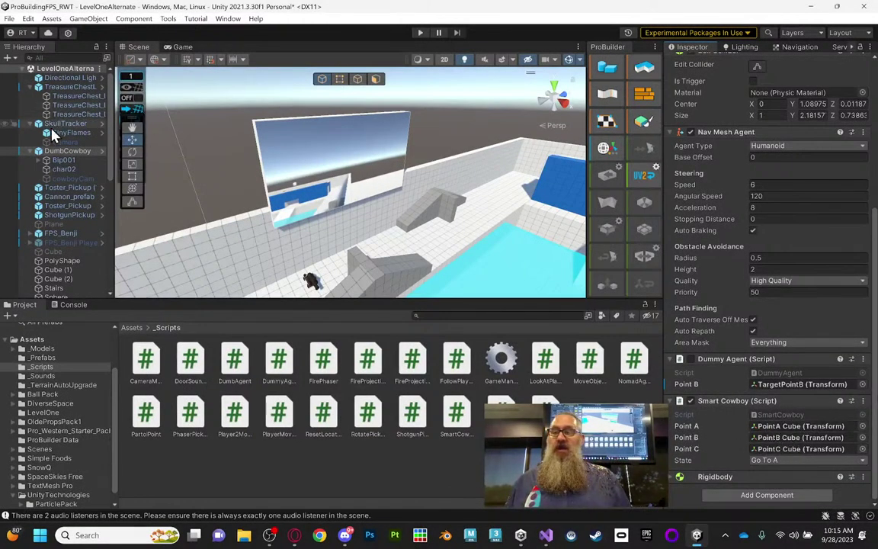
scroll(73, 156, down, 10)
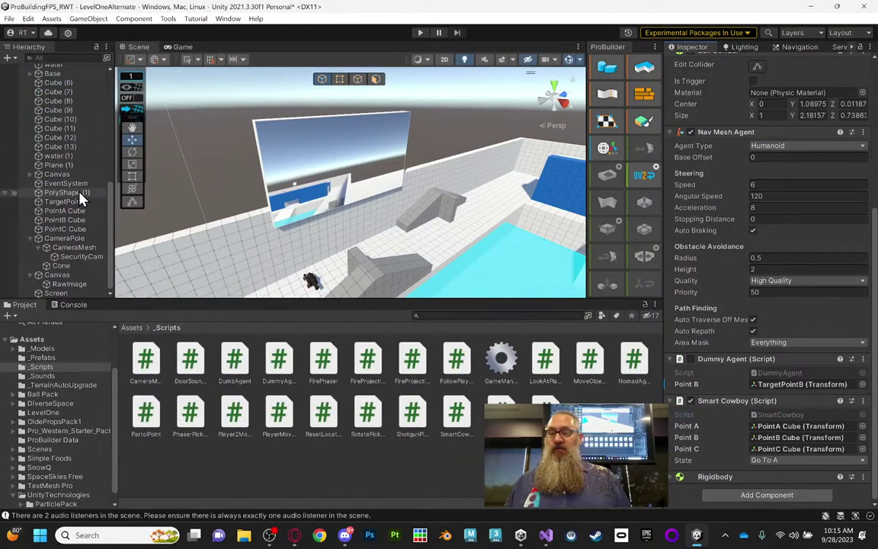
click(65, 210)
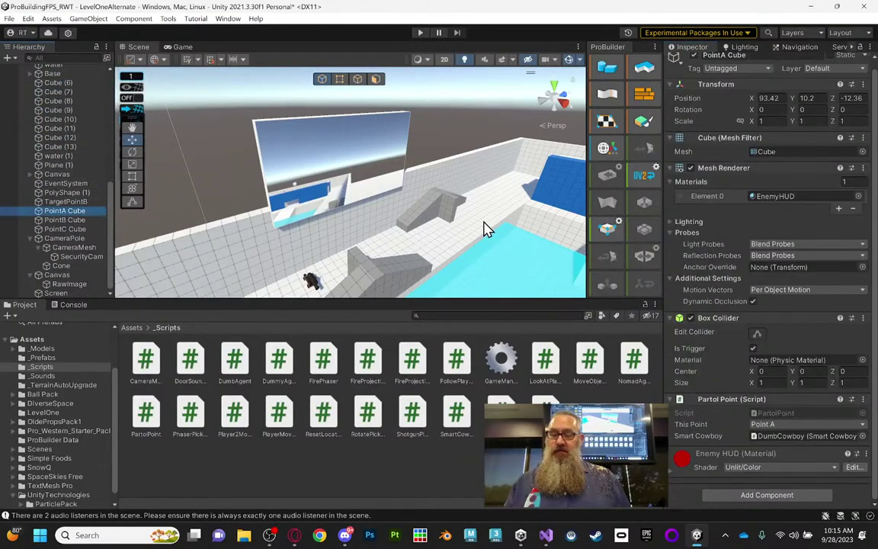
key(f)
alt+drag(437, 165, 368, 232)
alt+right_drag(377, 226, 388, 141)
middle_drag(388, 141, 490, 176)
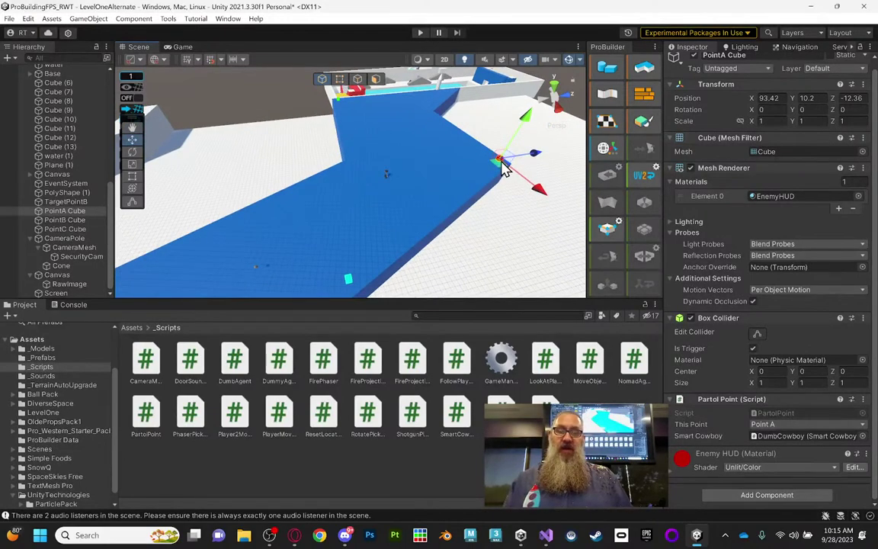
key(alt)
alt+drag(501, 163, 216, 258)
middle_drag(216, 258, 402, 168)
alt+drag(402, 168, 415, 171)
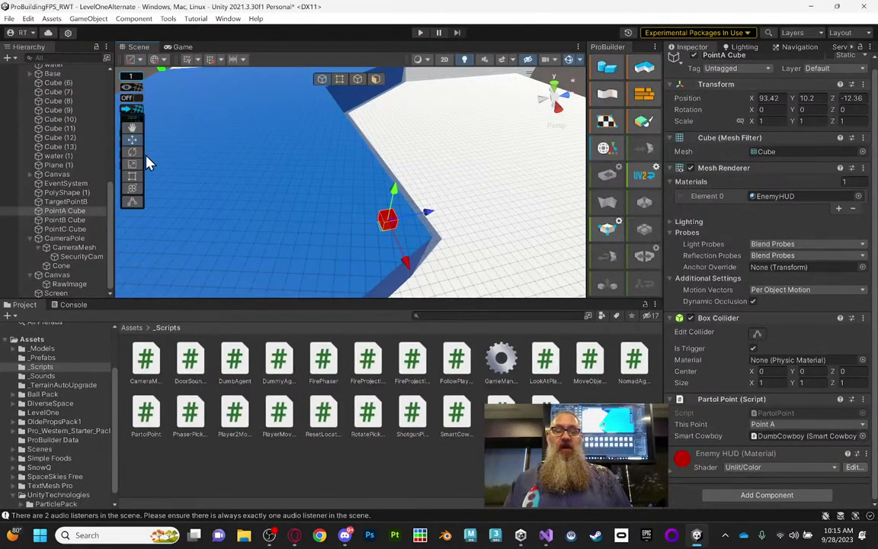
Inspect the green PointB Cube and the cyan PointC Cube on the blue patrol area
middle_drag(247, 220, 451, 297)
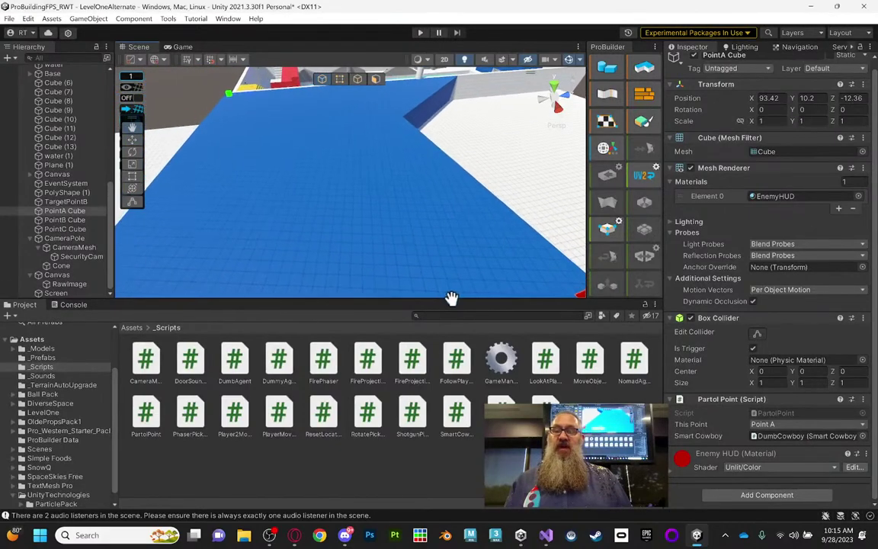
click(228, 93)
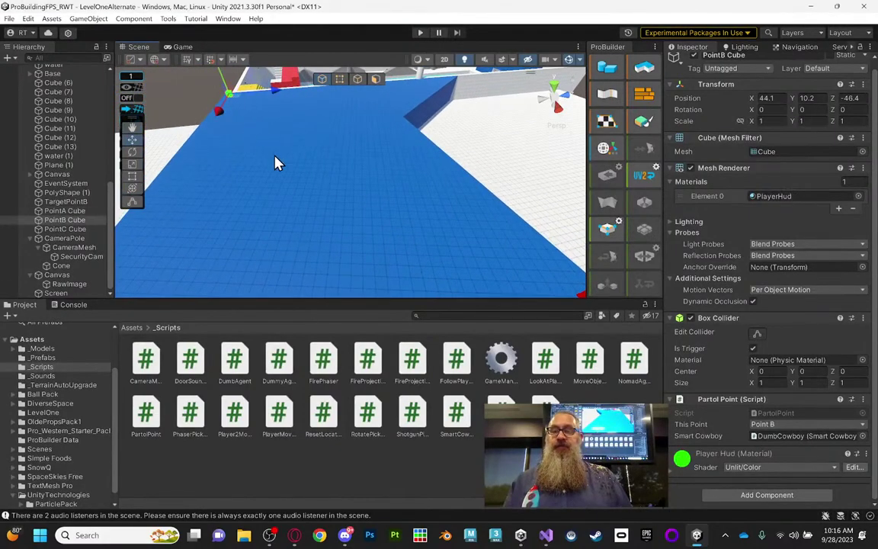
right_drag(352, 250, 296, 217)
click(280, 215)
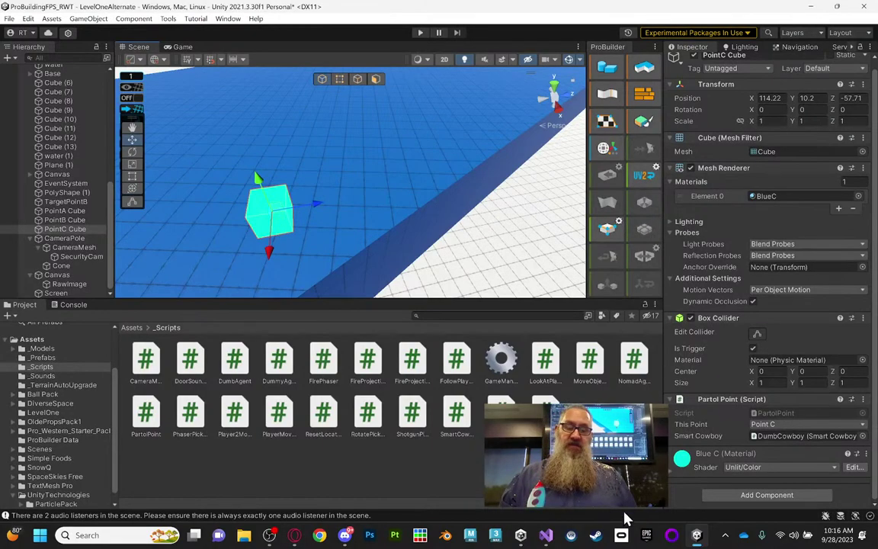
Return to the SmartCowboy script in Visual Studio and compare the currentTarget and state declarations with the PatrolState enum
click(547, 536)
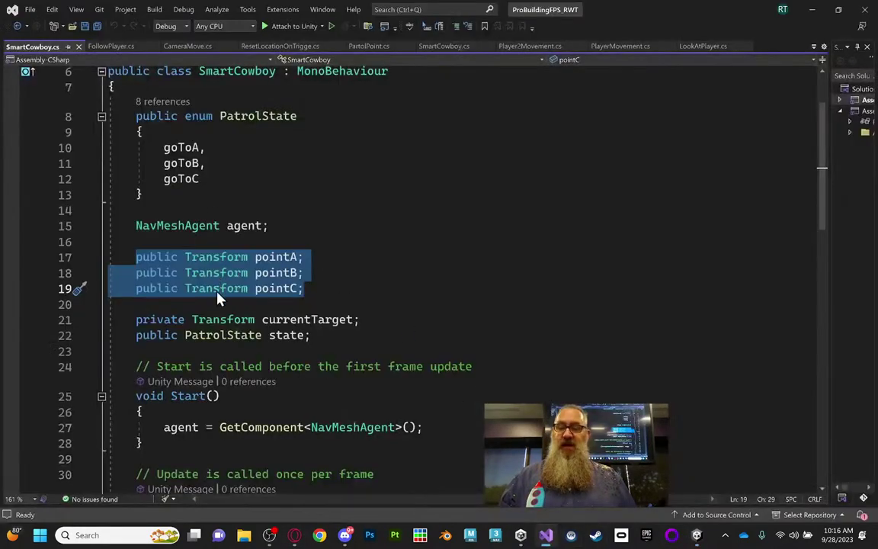
click(176, 306)
drag(134, 319, 360, 320)
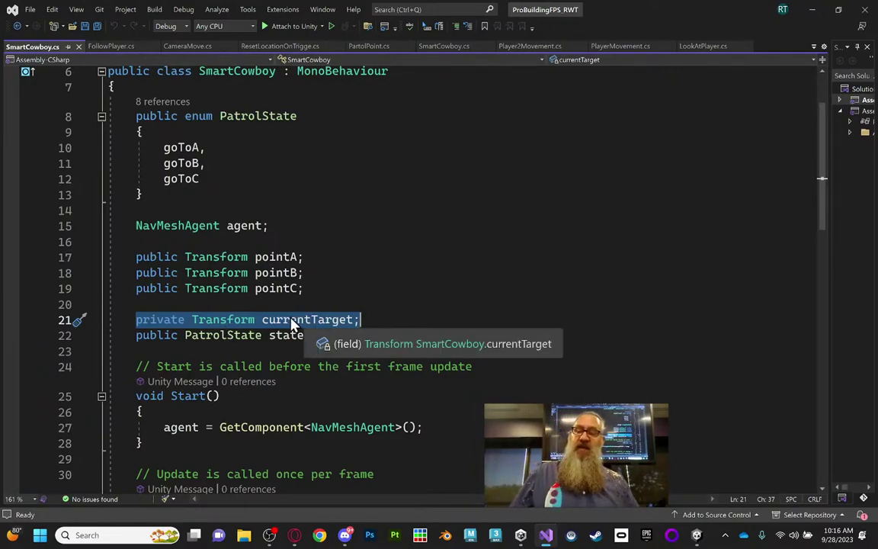
drag(133, 116, 380, 189)
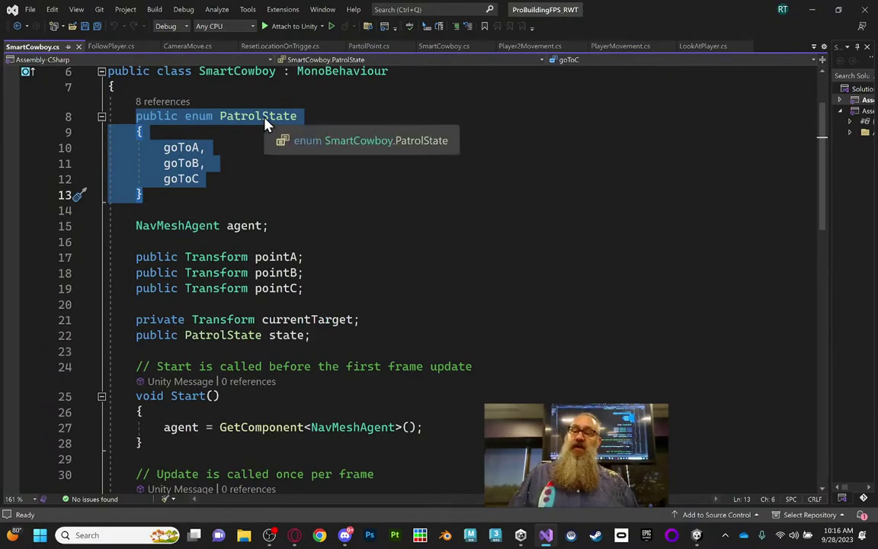
drag(136, 335, 310, 337)
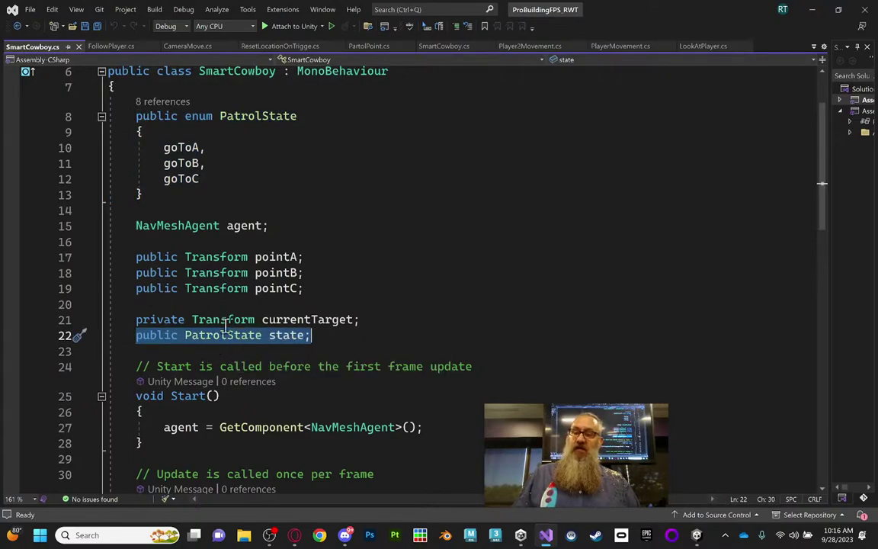
Examine how the Start method assigns the agent from the NavMeshAgent component
scroll(309, 339, down, 4)
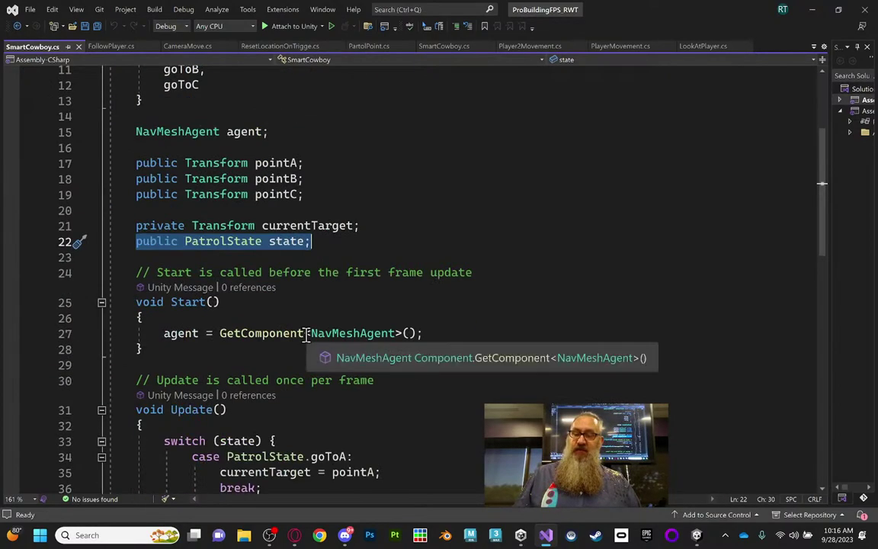
click(169, 241)
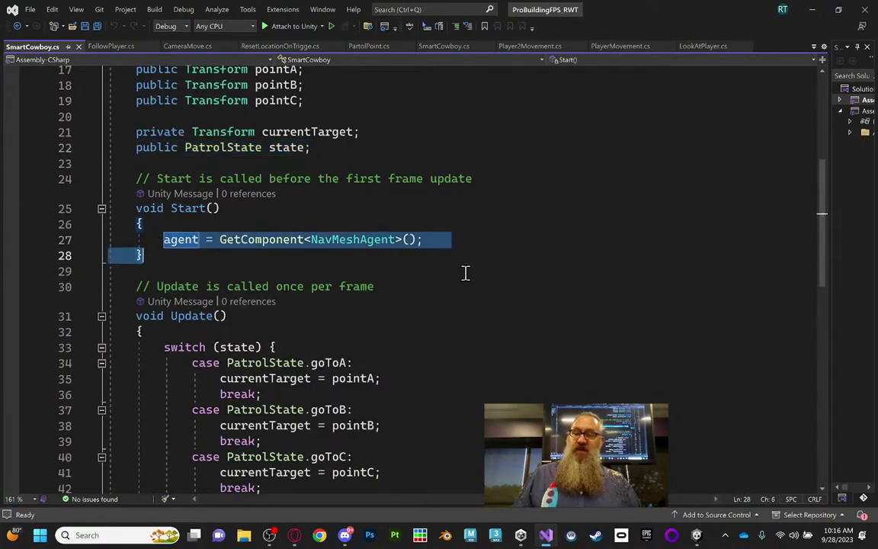
scroll(466, 272, down, 2)
click(388, 268)
Examine the switch on state in the Update method and how its goToA case assigns pointA to currentTarget
scroll(385, 269, down, 2)
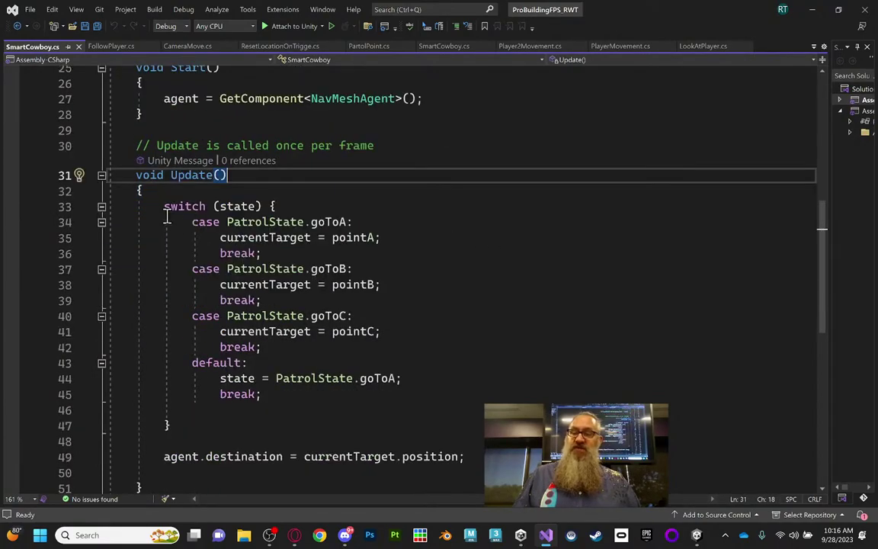
triple_click(243, 209)
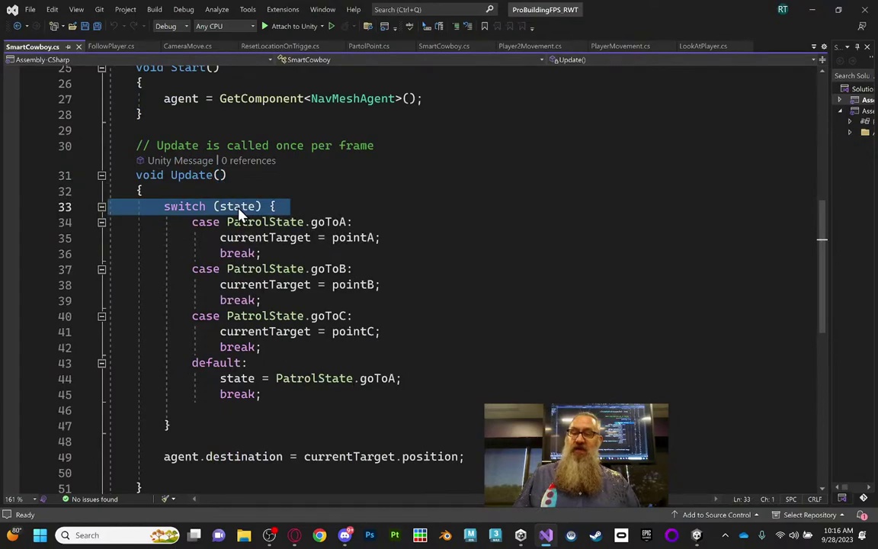
double_click(240, 212)
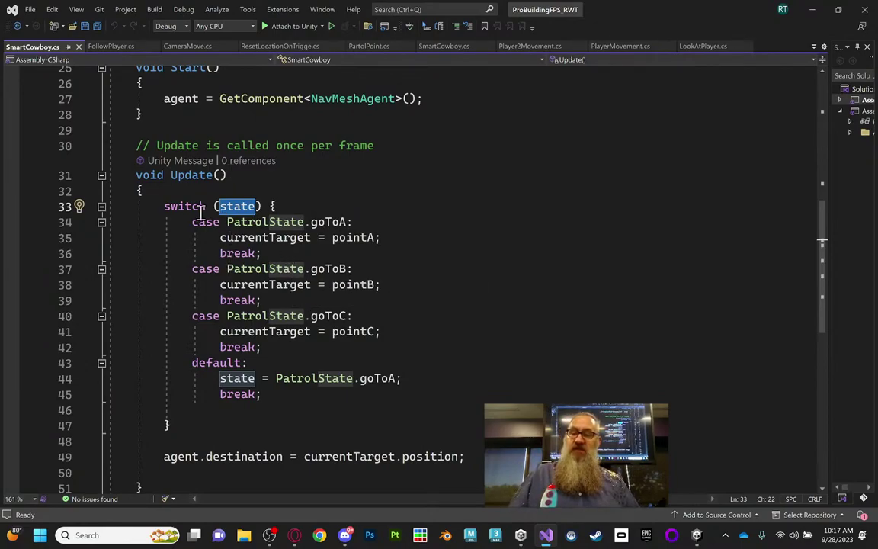
click(242, 222)
double_click(328, 222)
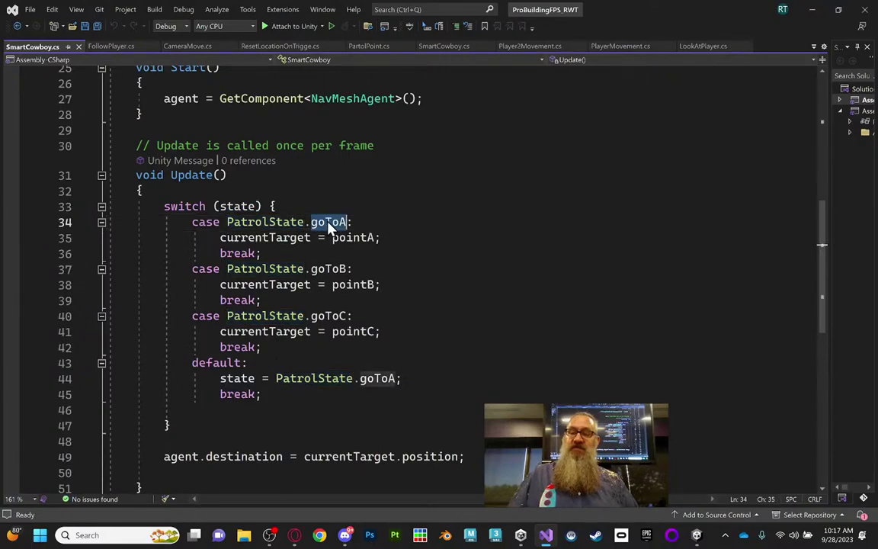
drag(224, 237, 304, 243)
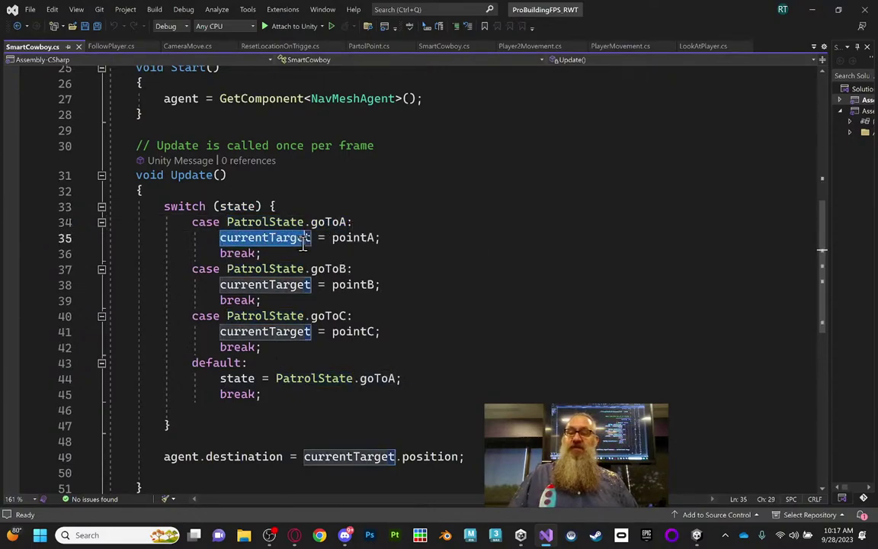
click(360, 239)
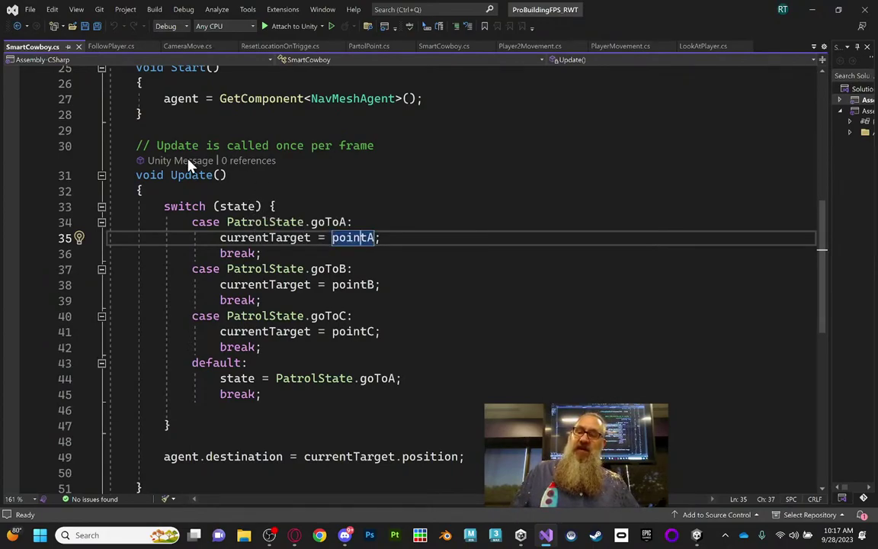
click(568, 145)
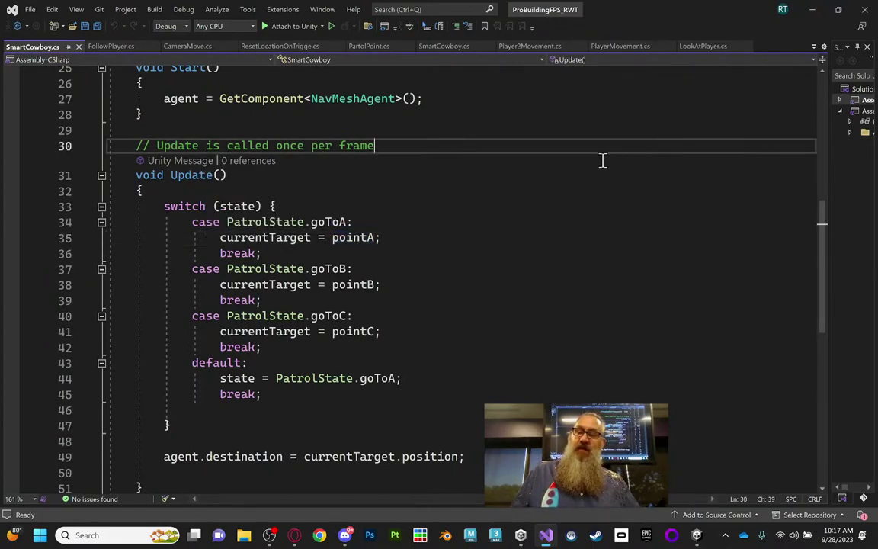
Examine how the goToA and goToB cases of the state switch assign currentTarget and end with break
double_click(337, 222)
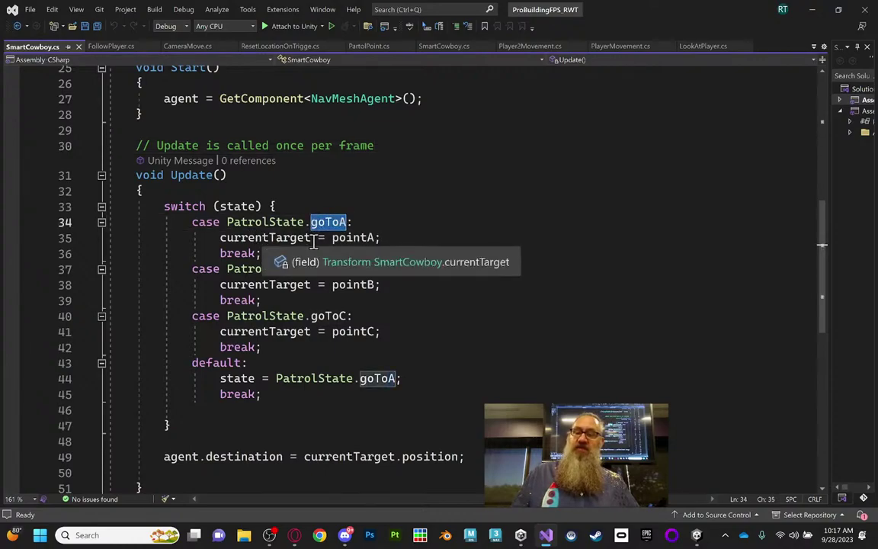
click(359, 237)
click(283, 237)
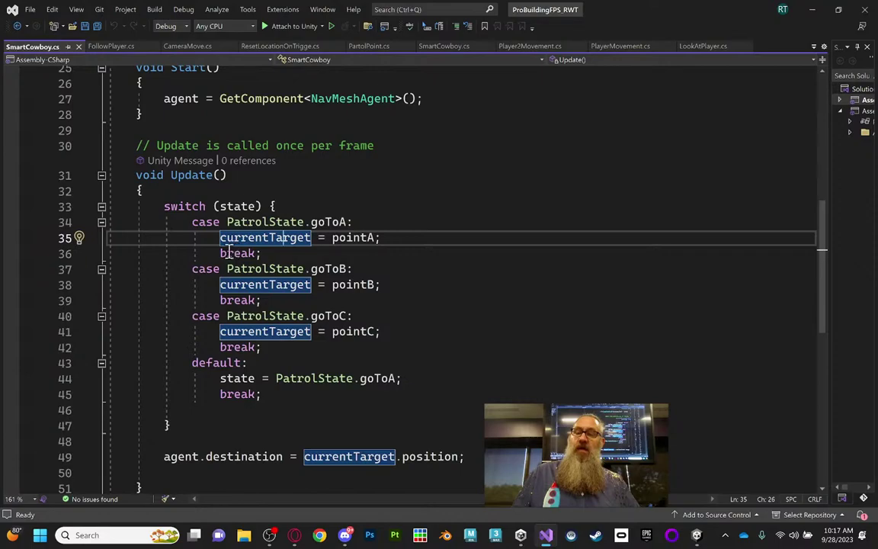
click(261, 253)
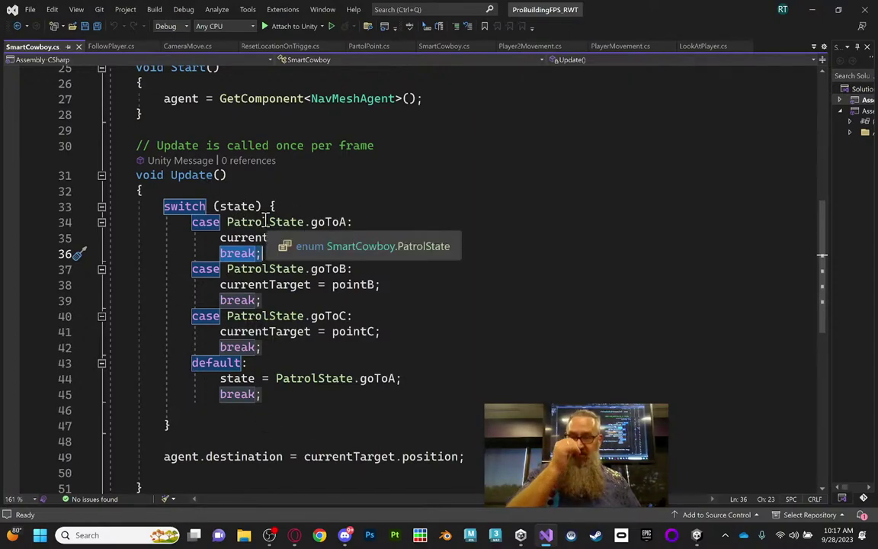
click(233, 269)
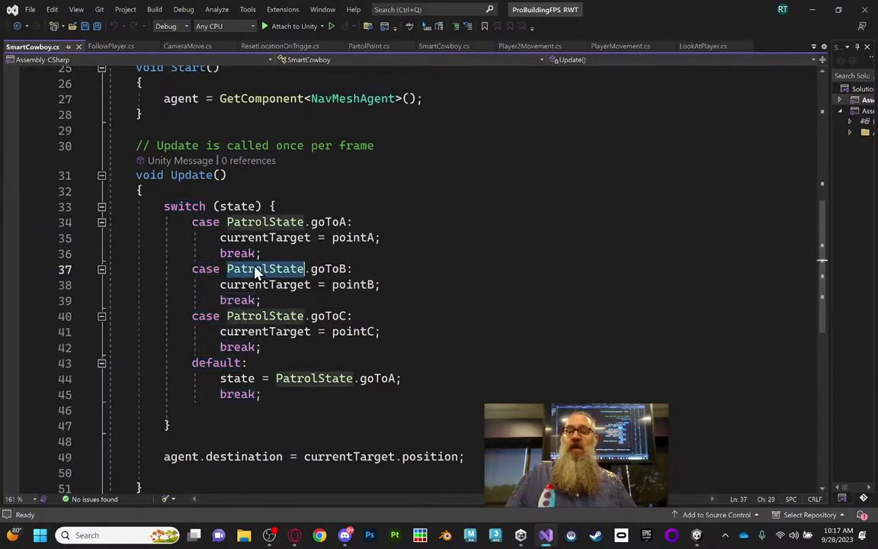
double_click(335, 269)
double_click(353, 285)
Remove the empty line between the default case's break and the closing brace of the switch
scroll(404, 335, down, 1)
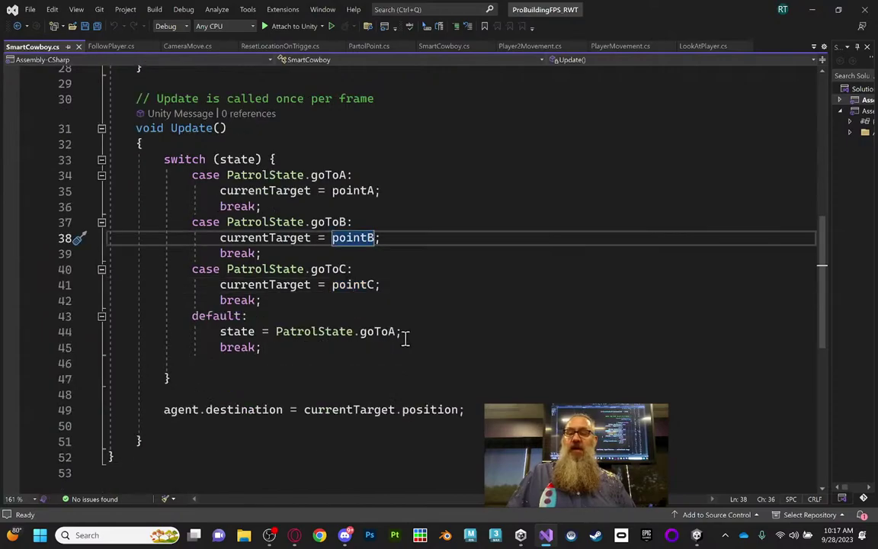
click(218, 363)
key(BackSpace)
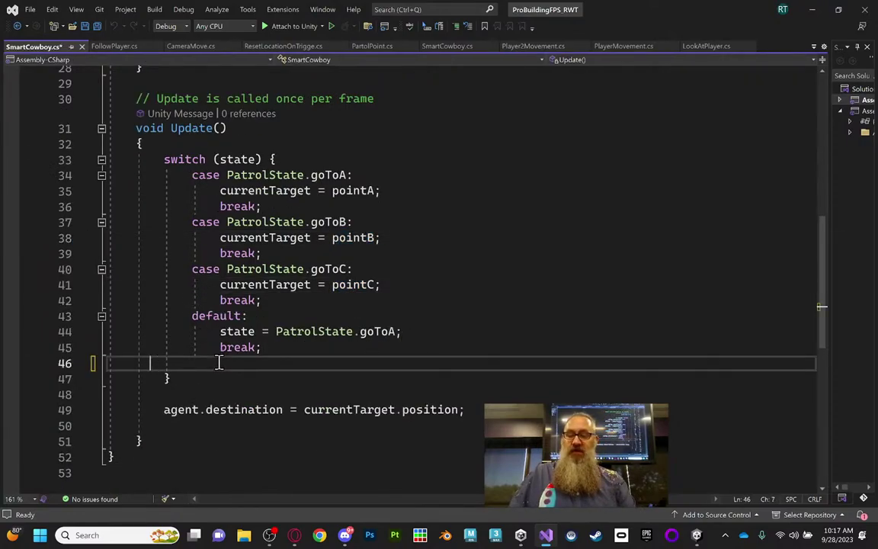
key(BackSpace)
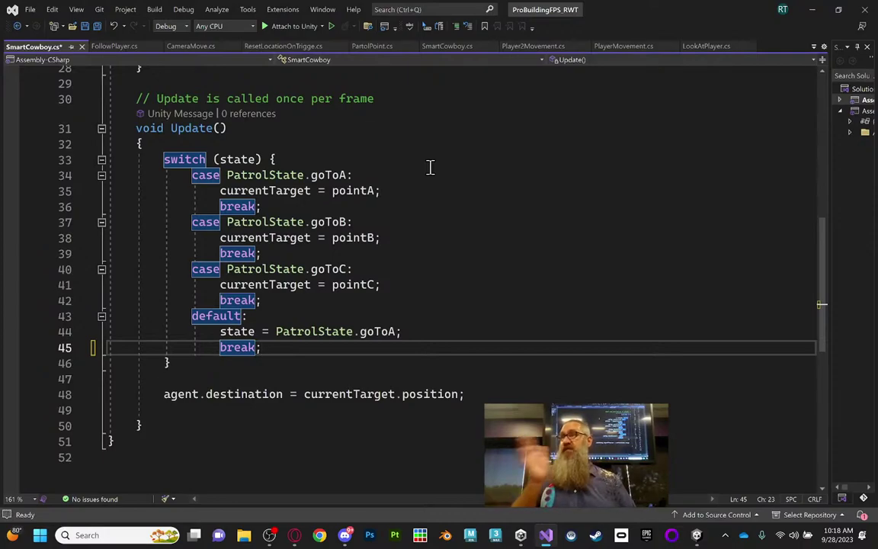
Try deleting the default case's state = PatrolState.goToA assignment and undo the deletion
click(196, 316)
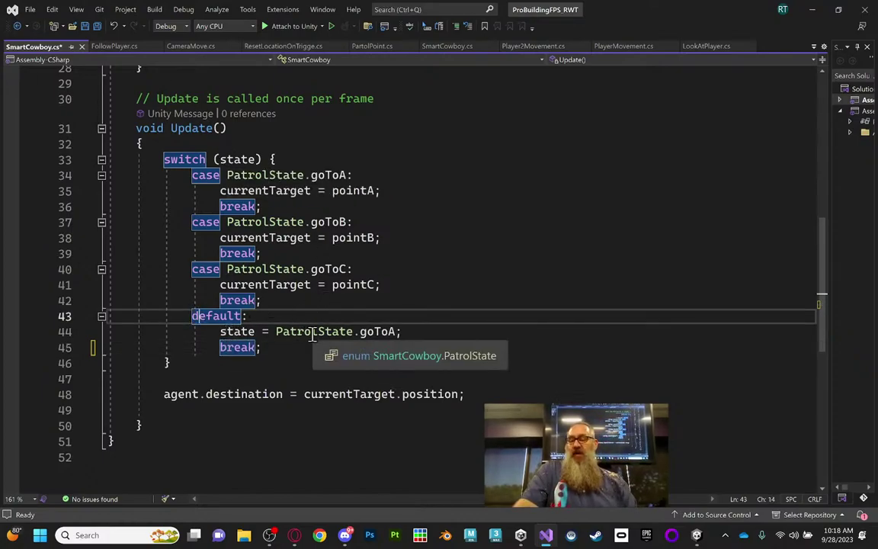
double_click(374, 335)
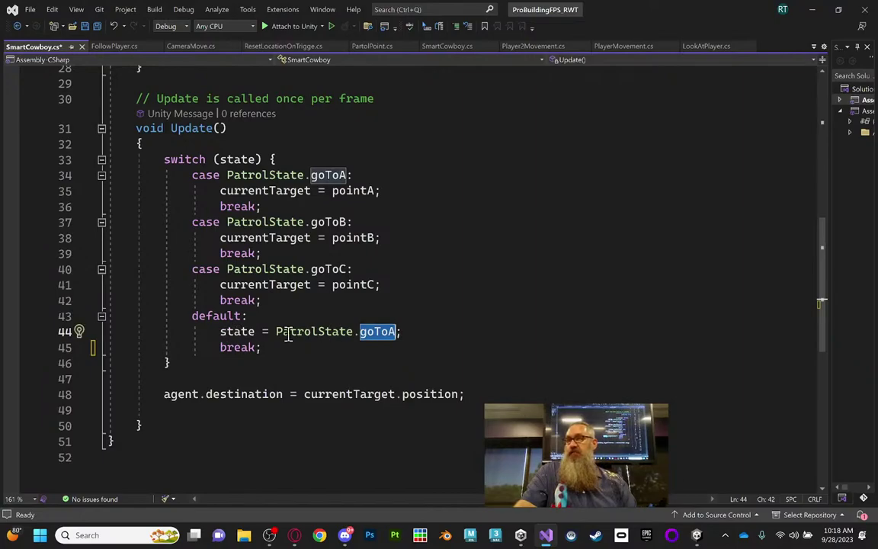
drag(221, 331, 431, 337)
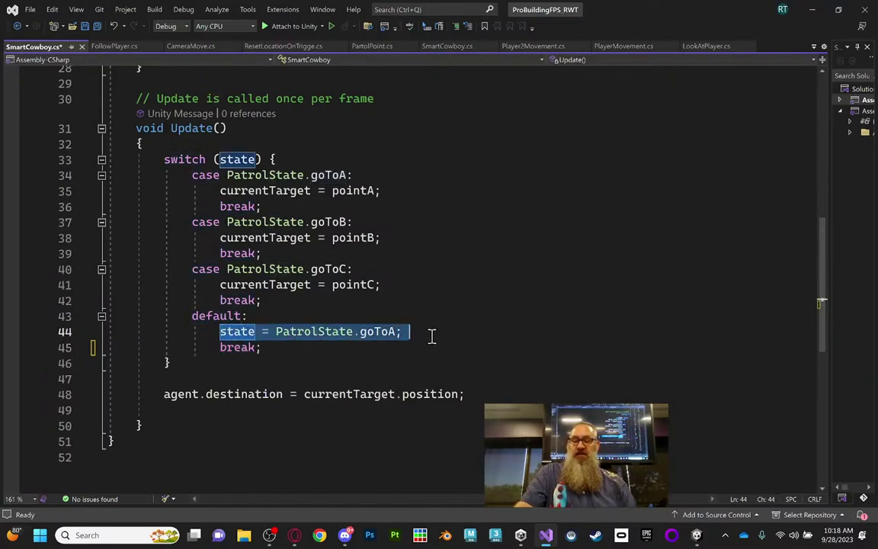
key(Delete)
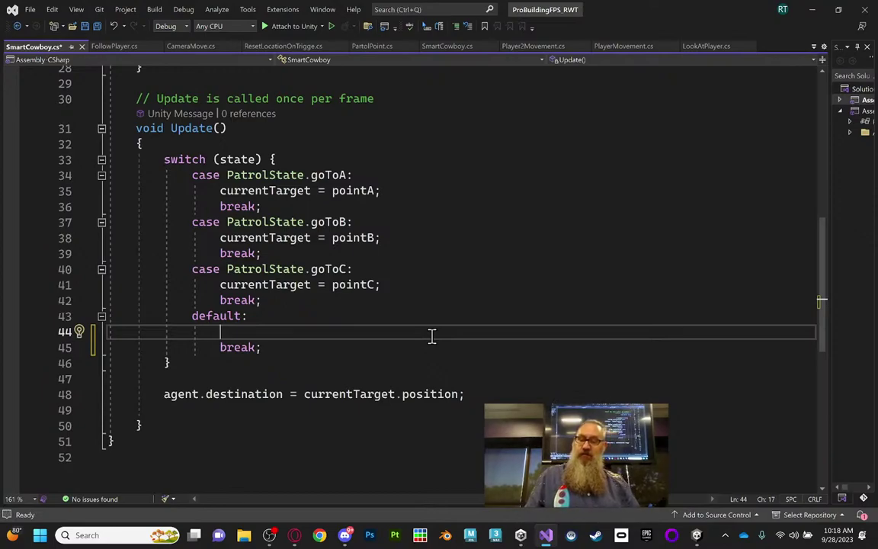
key(ctrl+z)
click(431, 334)
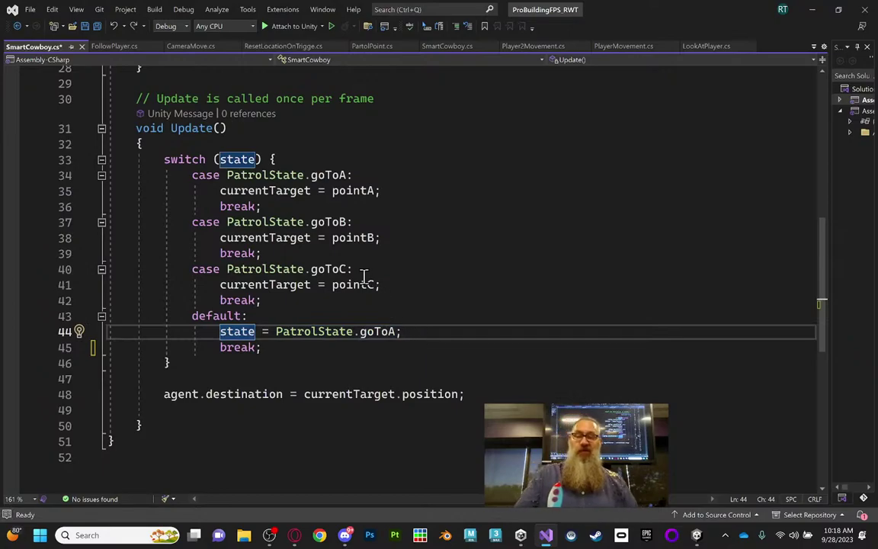
Examine the agent.destination = currentTarget.position statement below the switch
scroll(373, 272, down, 1)
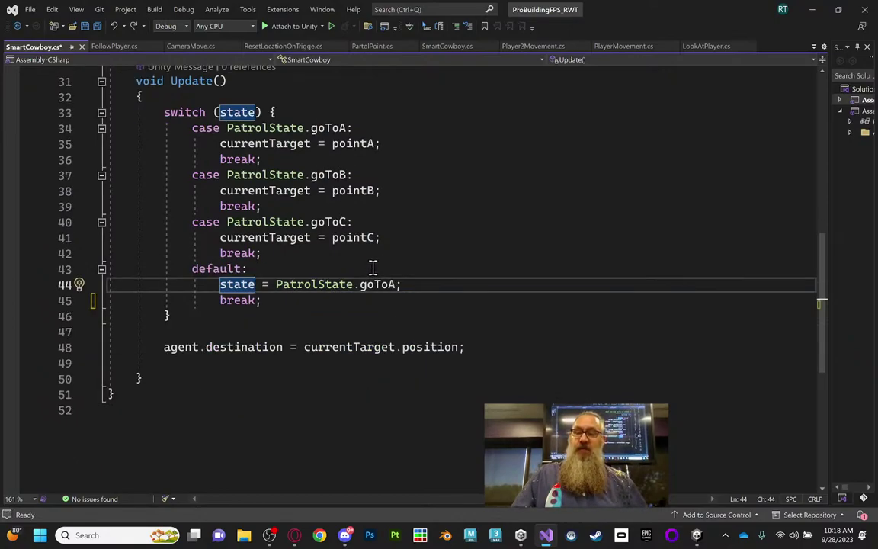
drag(163, 347, 465, 347)
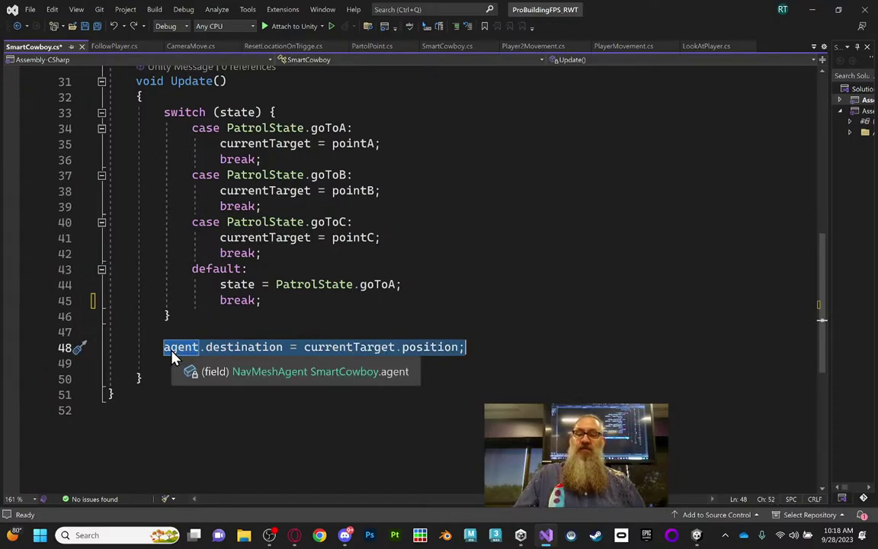
mouse_move(239, 355)
mouse_move(365, 350)
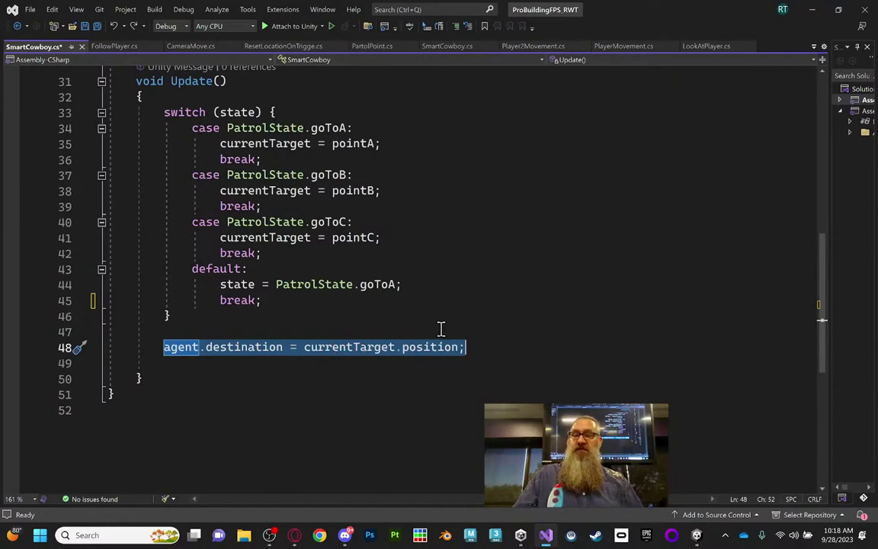
Close the broken PartolPoint.cs document and reopen the script from the PointC Cube's Partol Point component in Unity
scroll(440, 330, up, 6)
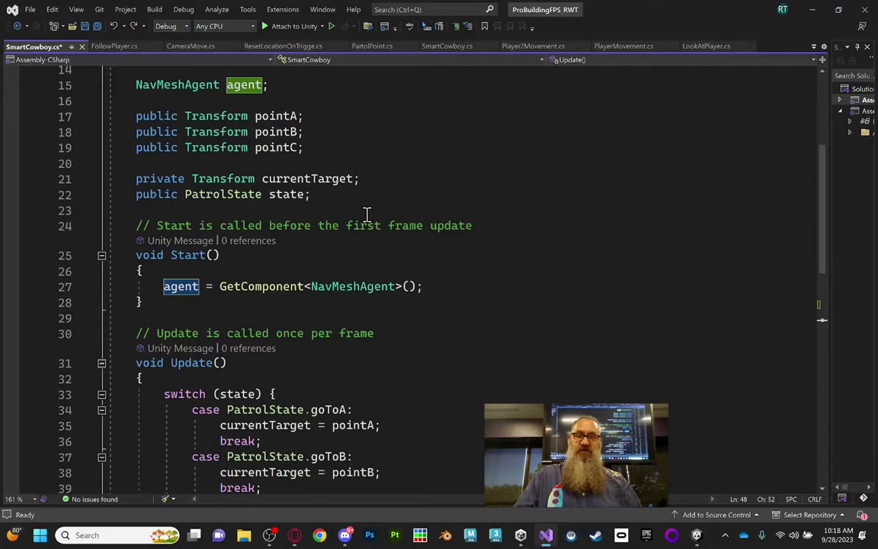
click(372, 47)
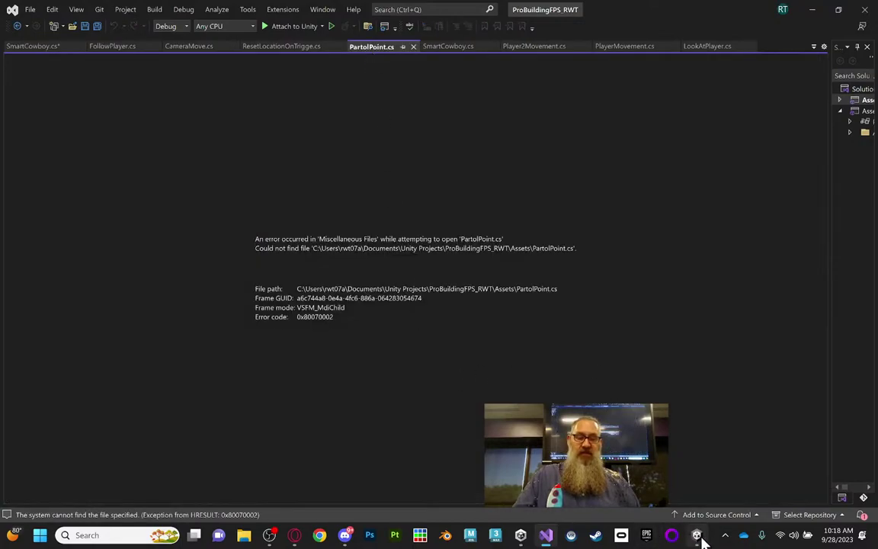
click(413, 47)
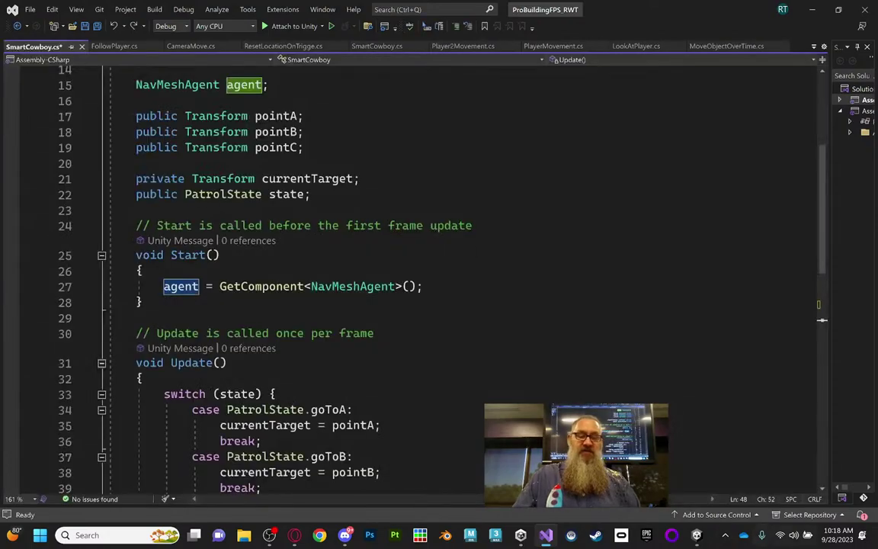
click(696, 536)
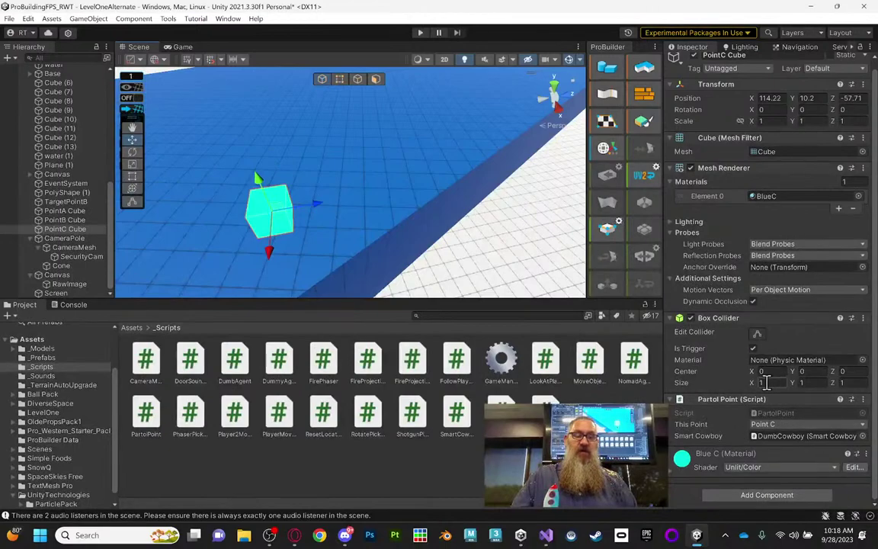
double_click(782, 412)
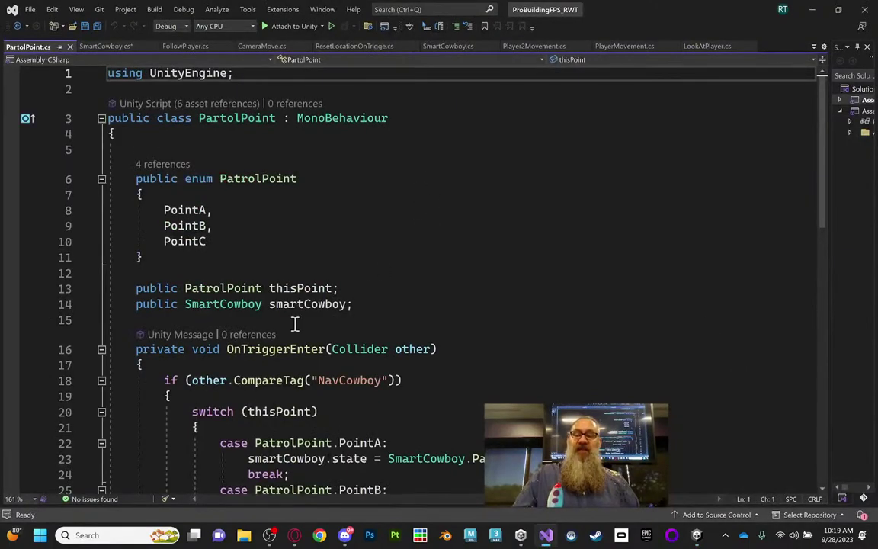
Examine the OnTriggerEnter signature and the PatrolPoint enum with PointA, PointB and PointC in the PartolPoint script
scroll(295, 324, down, 1)
drag(135, 302, 461, 330)
click(426, 276)
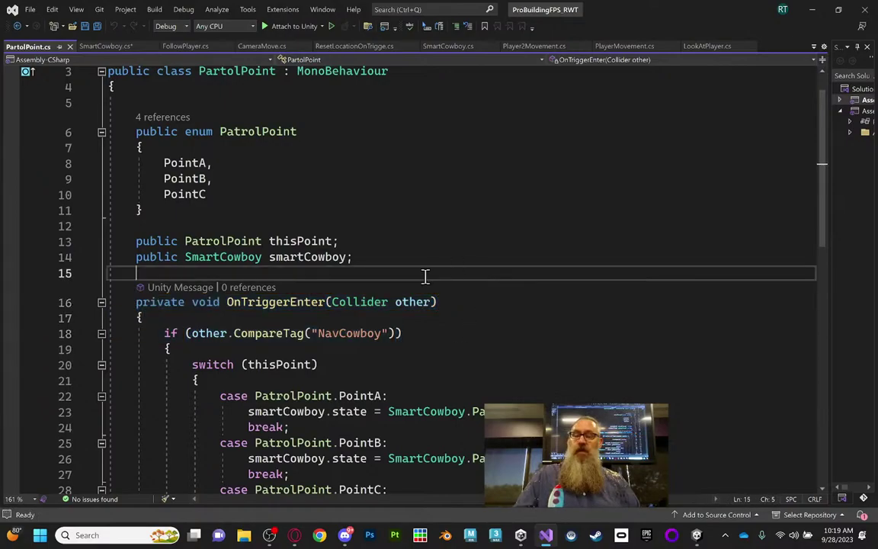
scroll(425, 276, up, 1)
drag(136, 178, 145, 257)
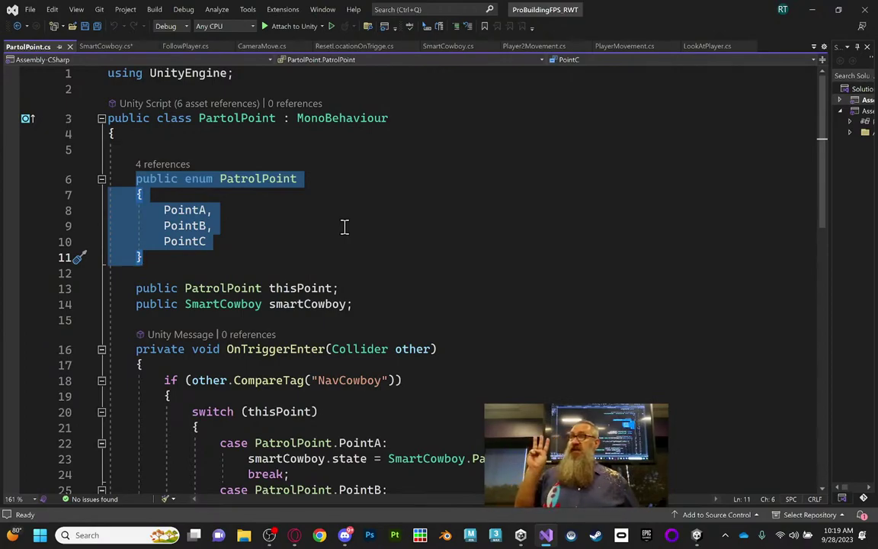
click(151, 177)
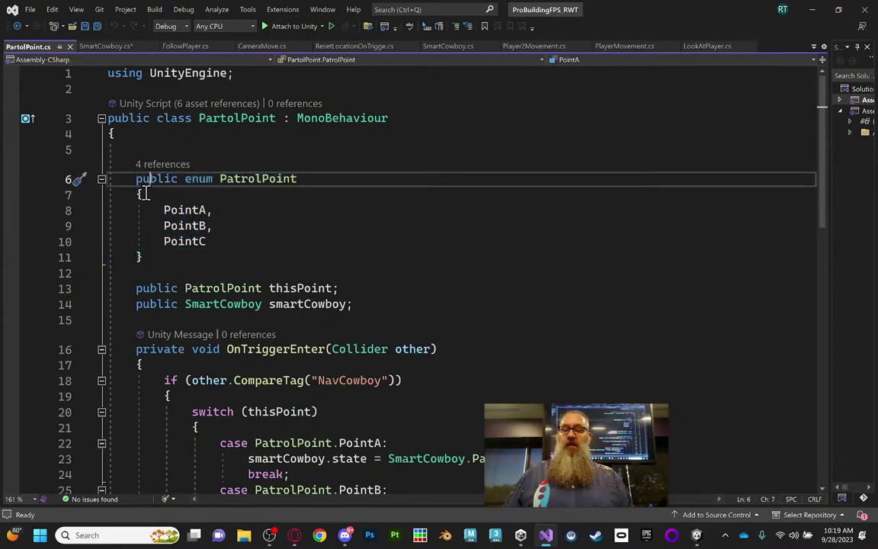
drag(159, 209, 227, 240)
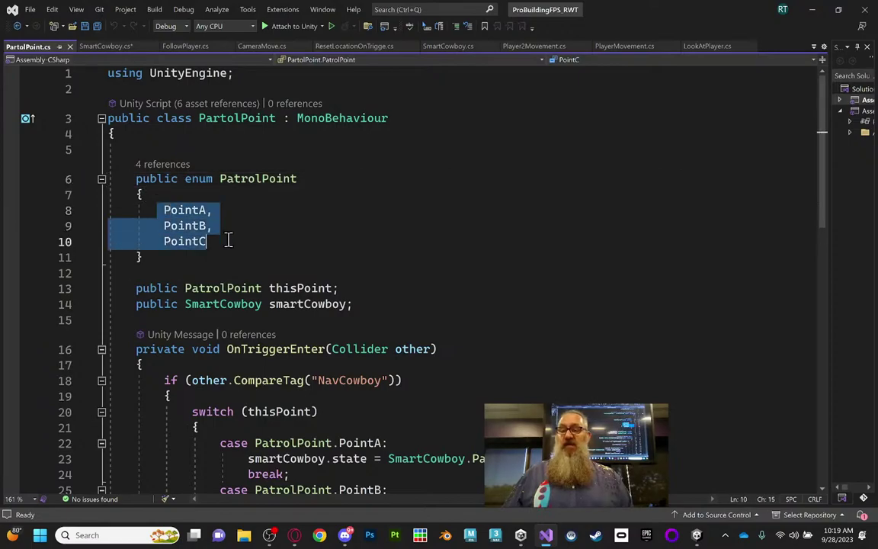
Examine the public thisPoint and smartCowboy declarations below the PatrolPoint enum
click(268, 288)
drag(135, 289, 339, 288)
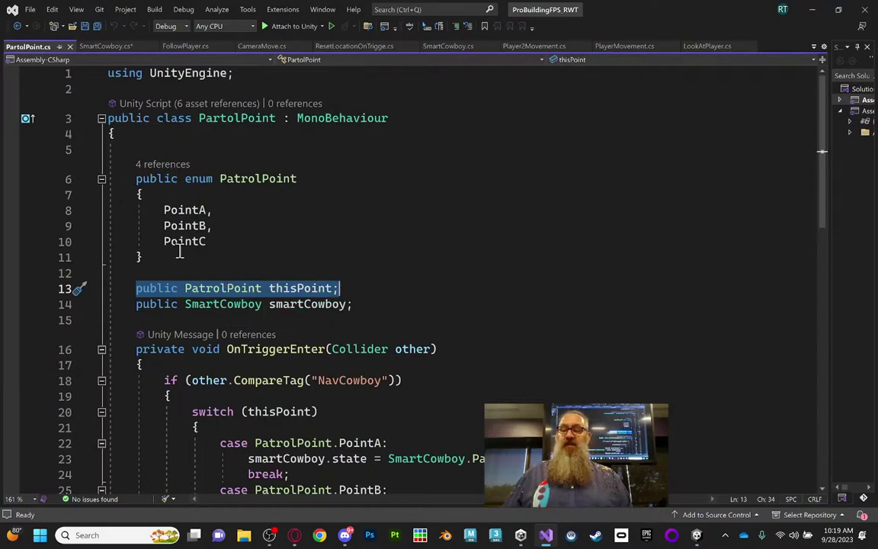
click(294, 289)
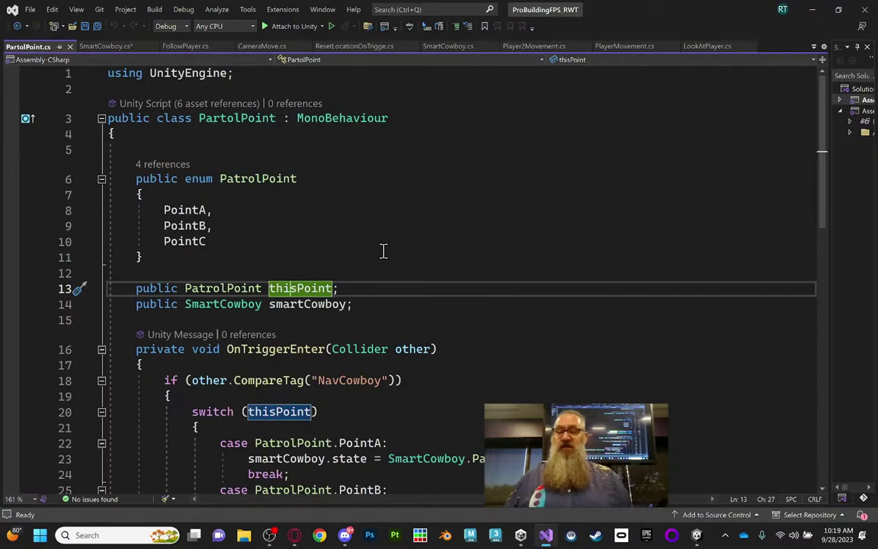
scroll(382, 250, down, 1)
click(369, 180)
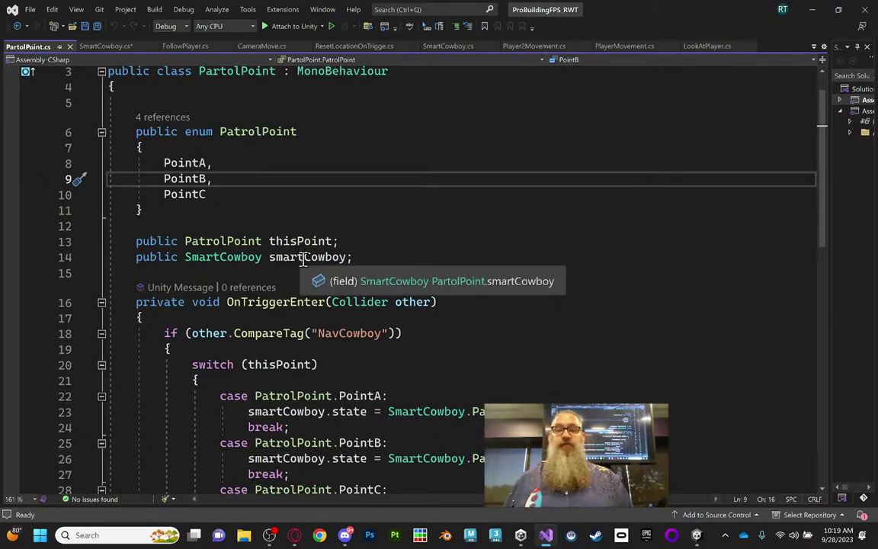
Switch to Unity and review the This Point options of the PointC Cube's Partol Point component, keeping Point C
click(696, 535)
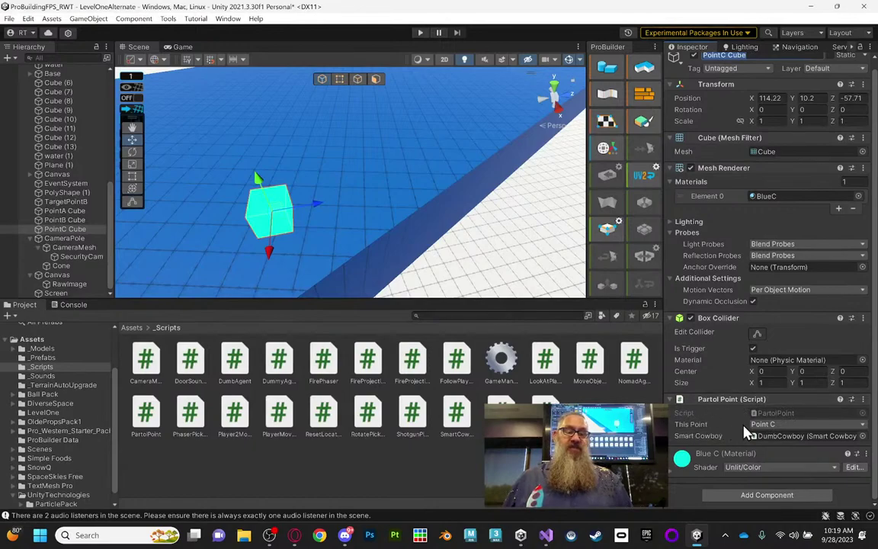
click(795, 426)
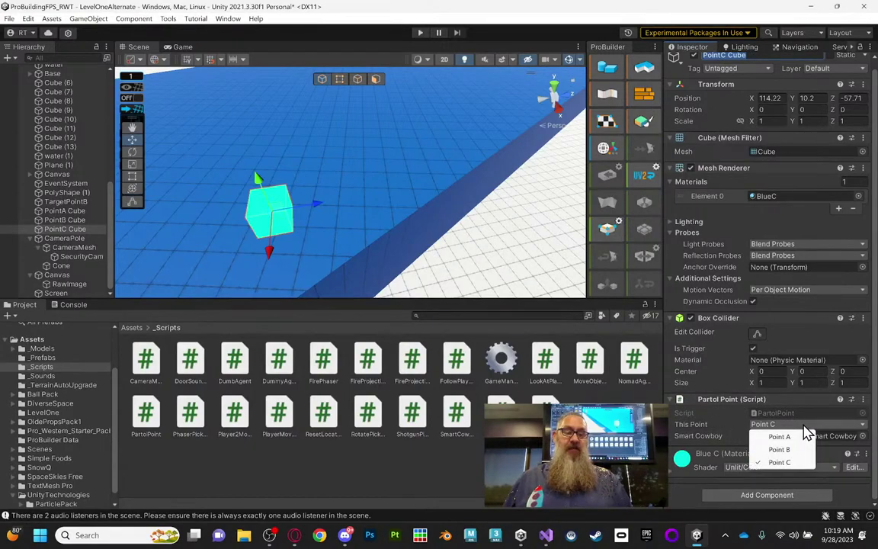
click(803, 467)
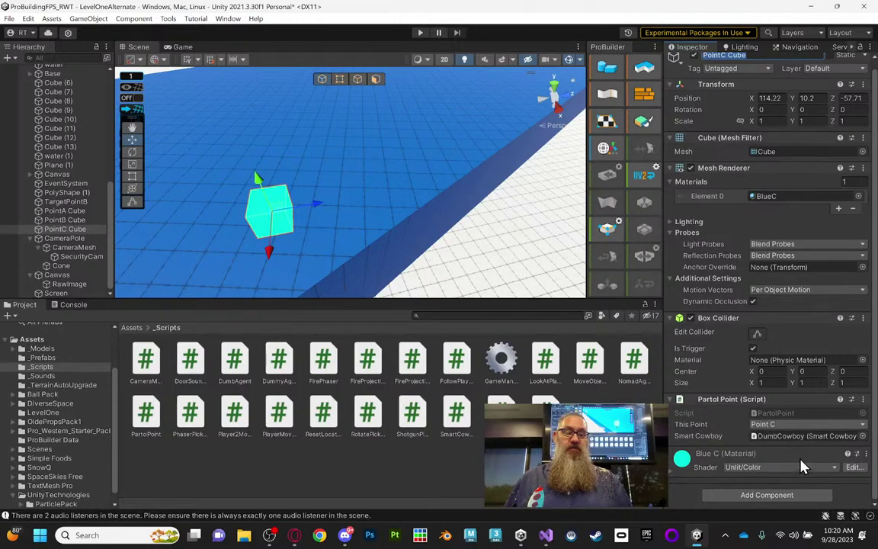
click(800, 424)
click(793, 463)
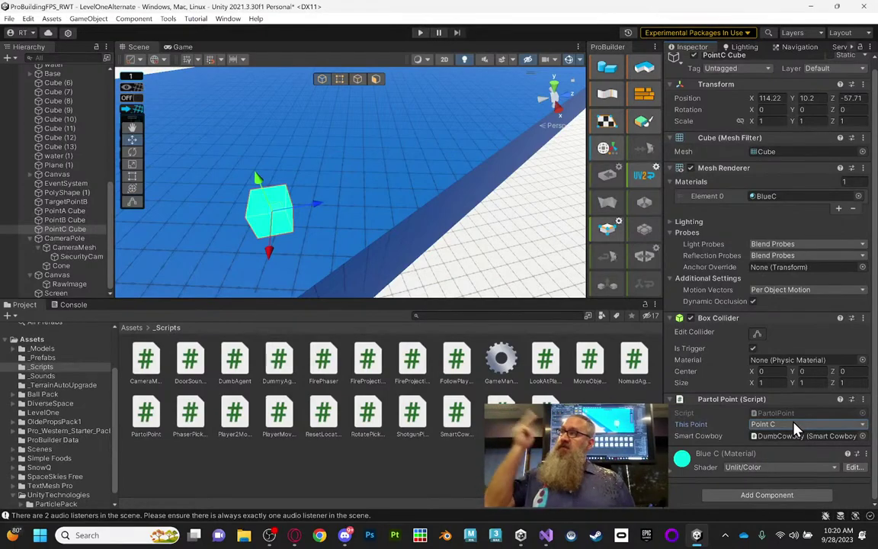
click(789, 467)
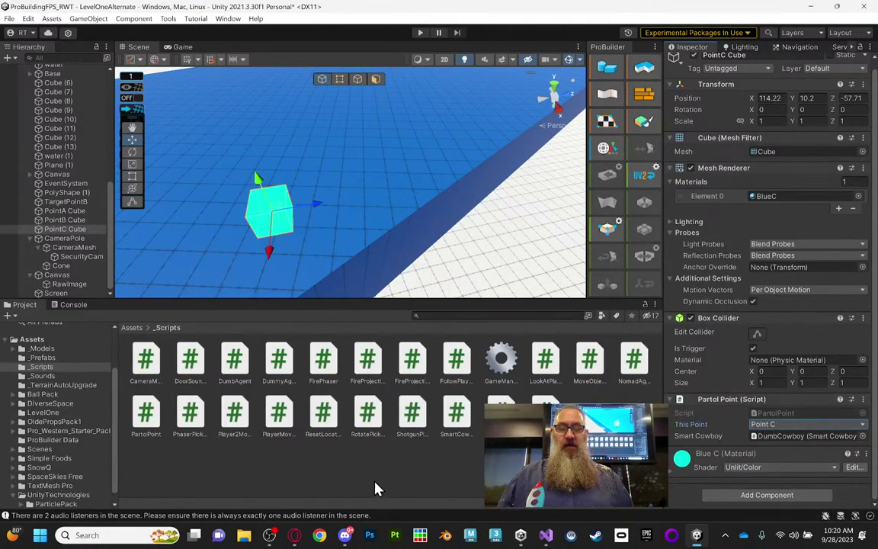
Switch to Visual Studio and examine the NavCowboy tag check and the switch on thisPoint in OnTriggerEnter
mouse_move(701, 540)
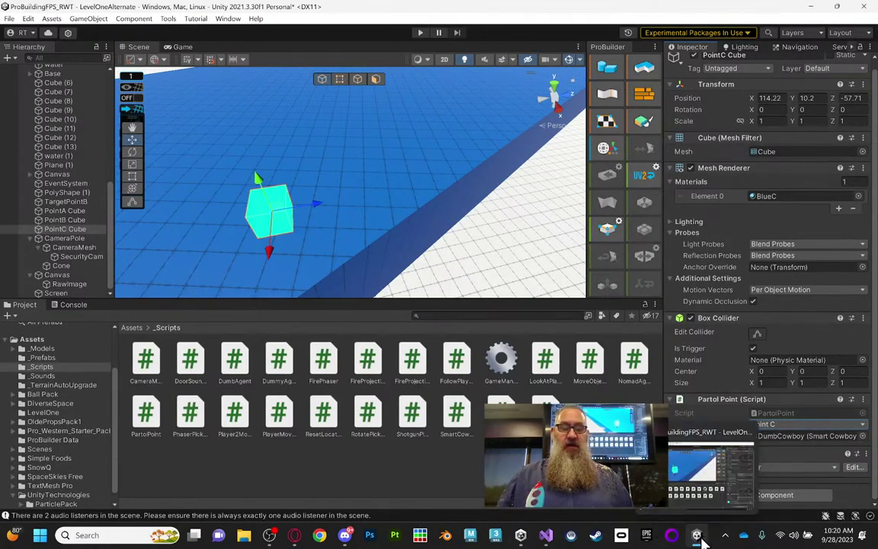
click(546, 535)
scroll(347, 247, down, 1)
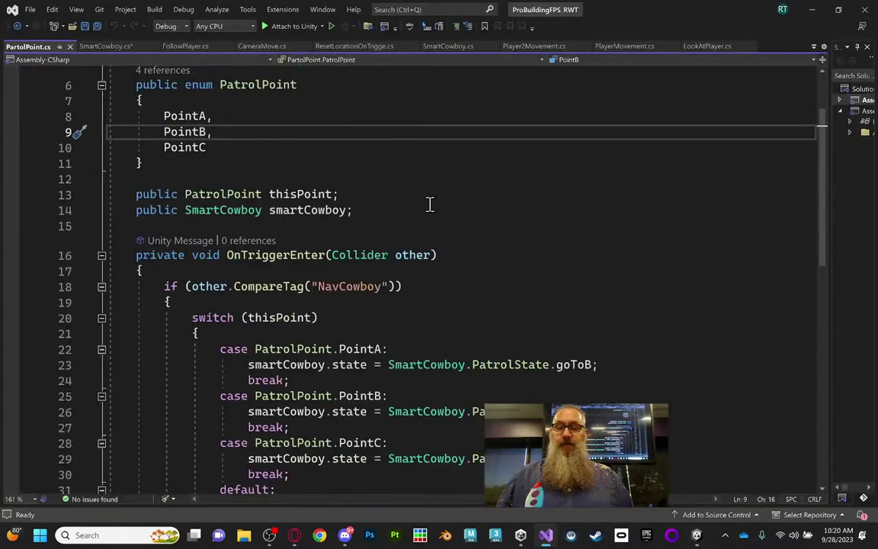
scroll(367, 219, down, 1)
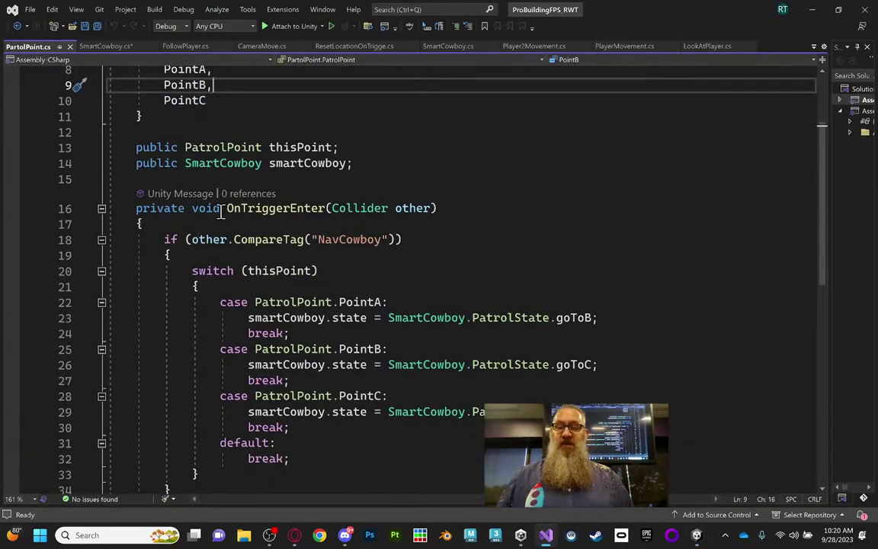
drag(186, 239, 414, 239)
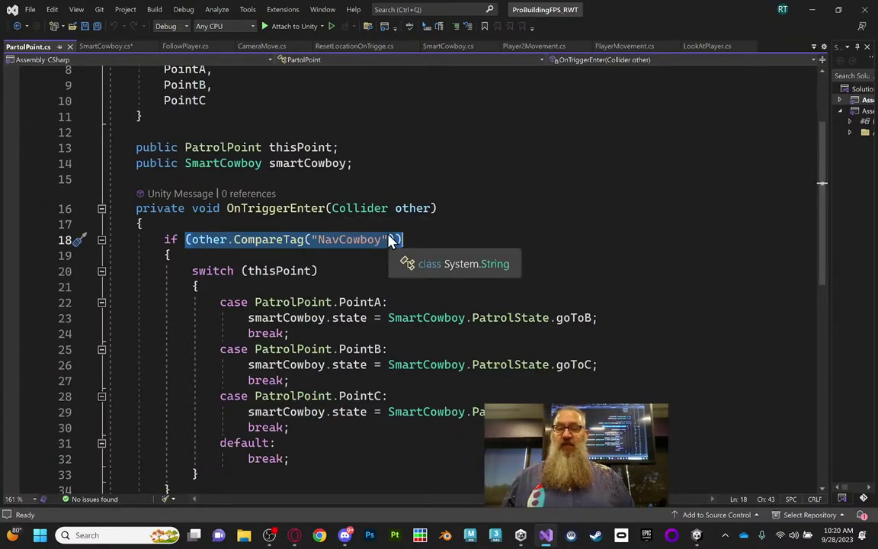
triple_click(267, 273)
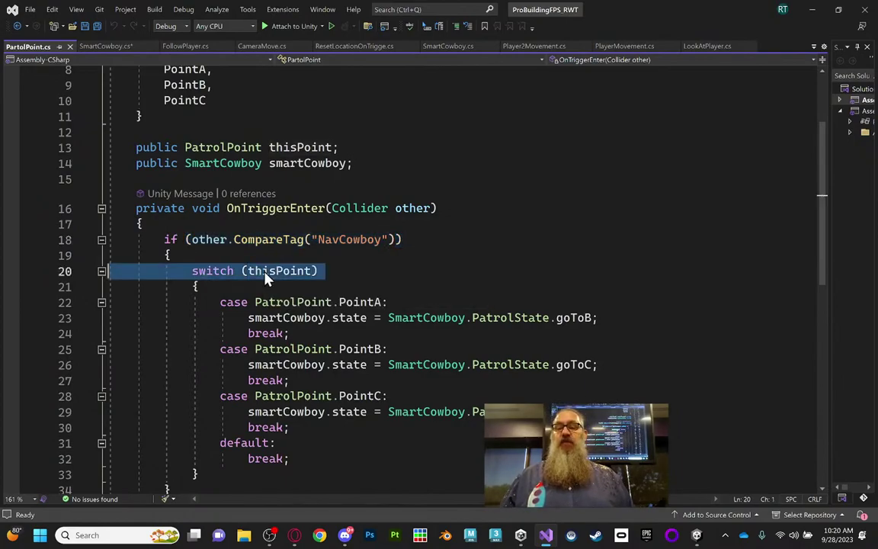
double_click(282, 276)
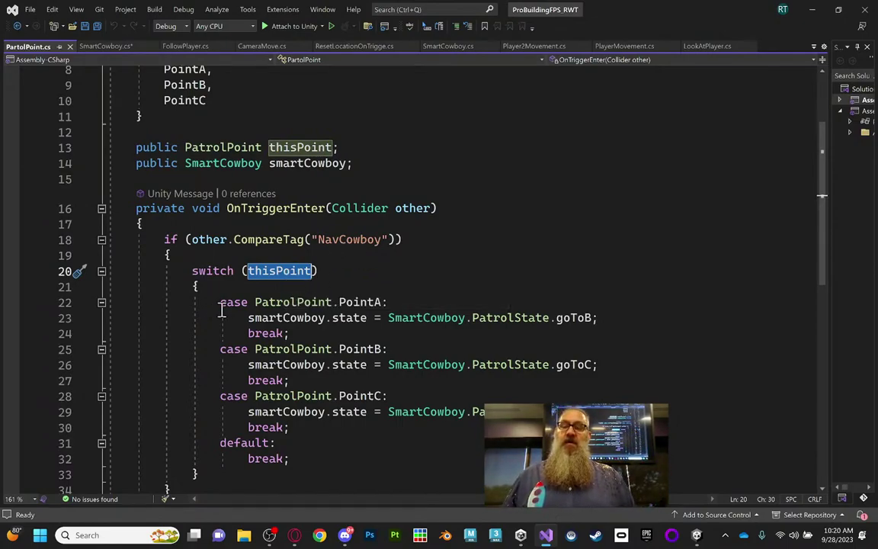
Examine the PointA case of the switch, which assigns SmartCowboy.PatrolState.goToB to smartCowboy.state
triple_click(341, 302)
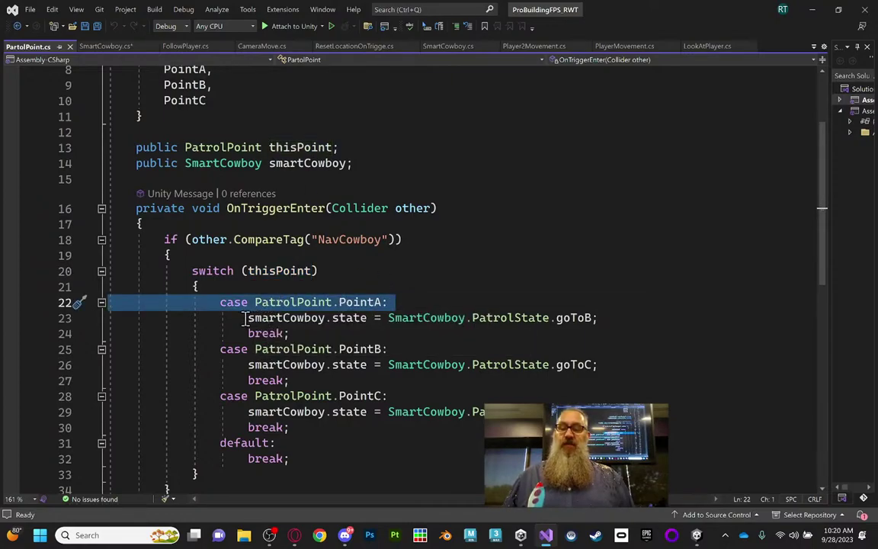
drag(250, 318, 369, 318)
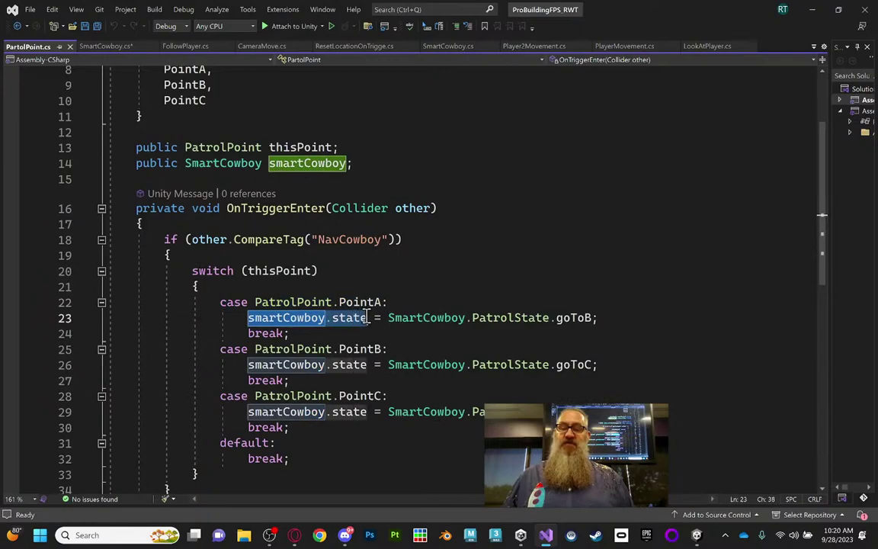
click(432, 320)
double_click(511, 320)
click(572, 318)
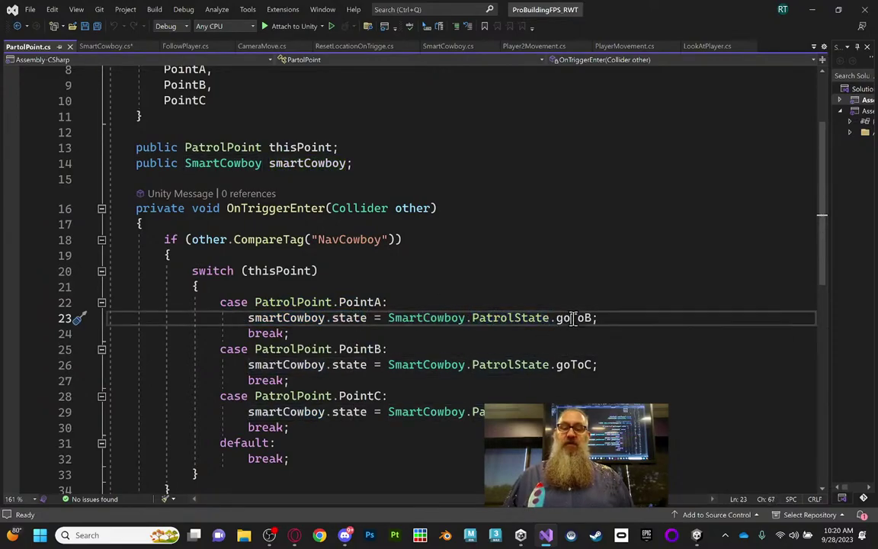
double_click(575, 318)
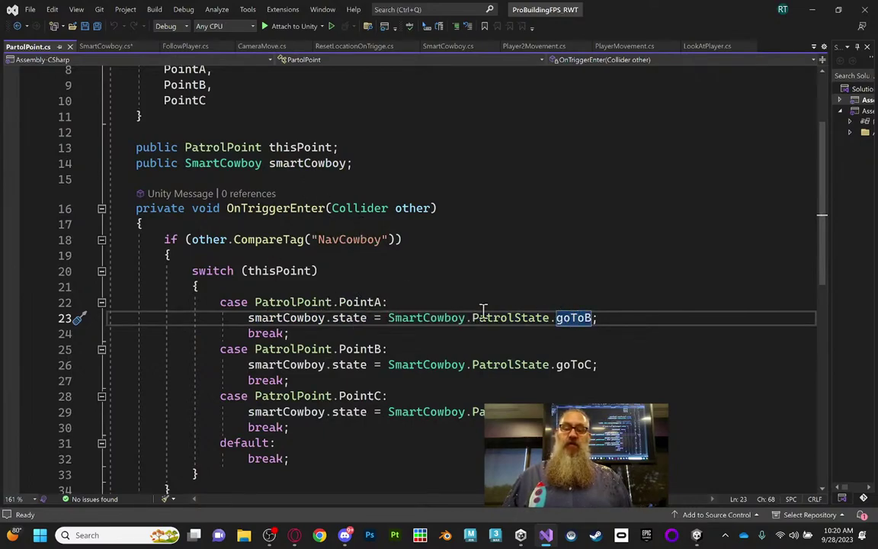
click(584, 319)
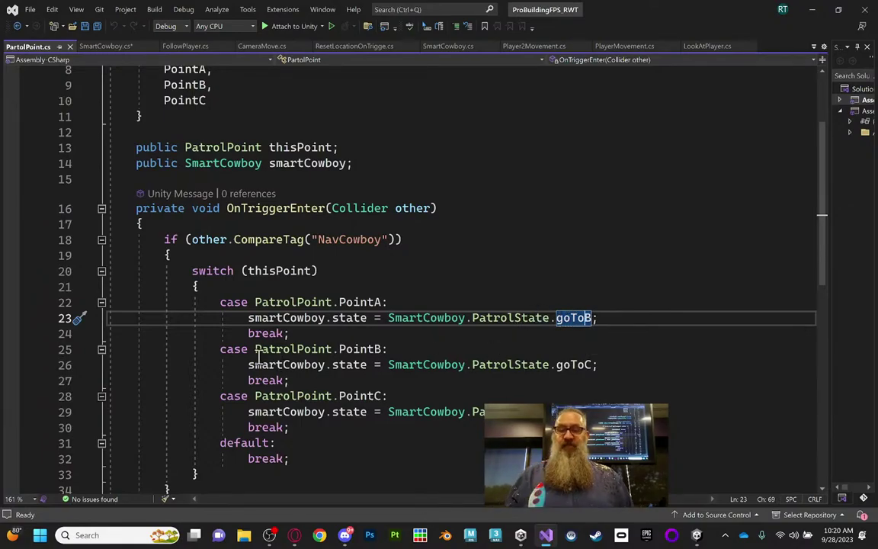
Examine the PointC case of the switch and its goToA state assignment
double_click(367, 396)
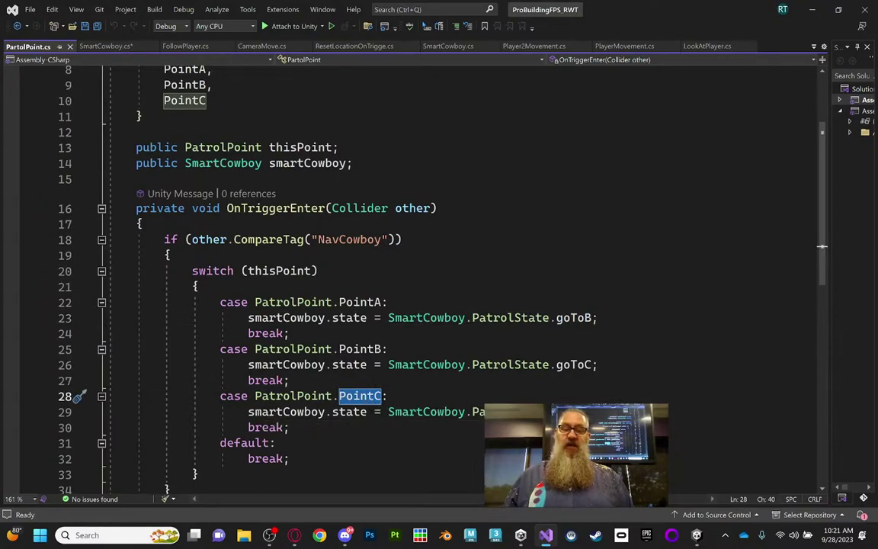
click(584, 412)
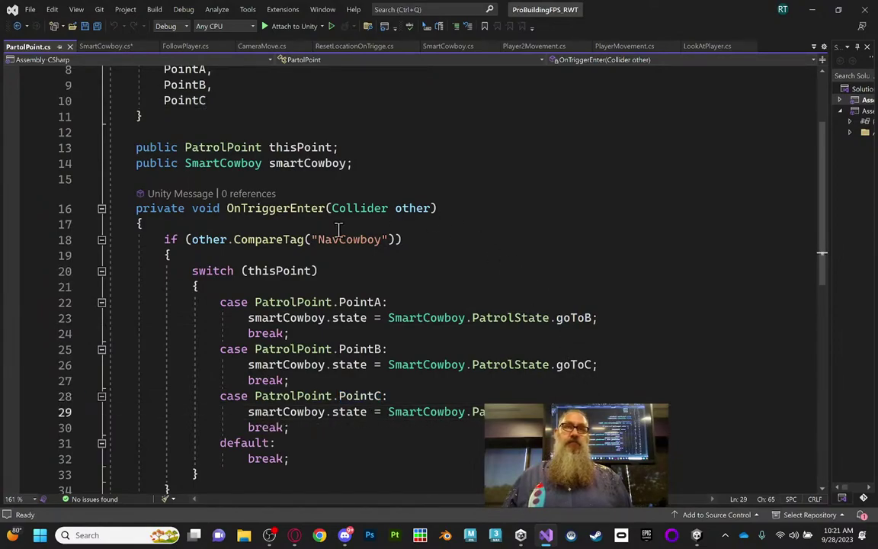
scroll(562, 350, down, 1)
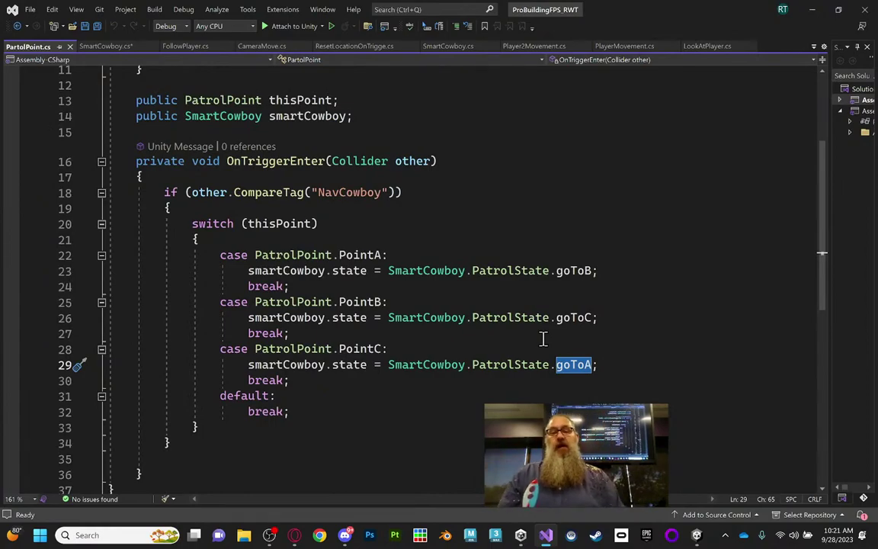
Review the PointA, PointB and PointC values of the PatrolPoint enum in the PartolPoint script again
scroll(537, 333, up, 2)
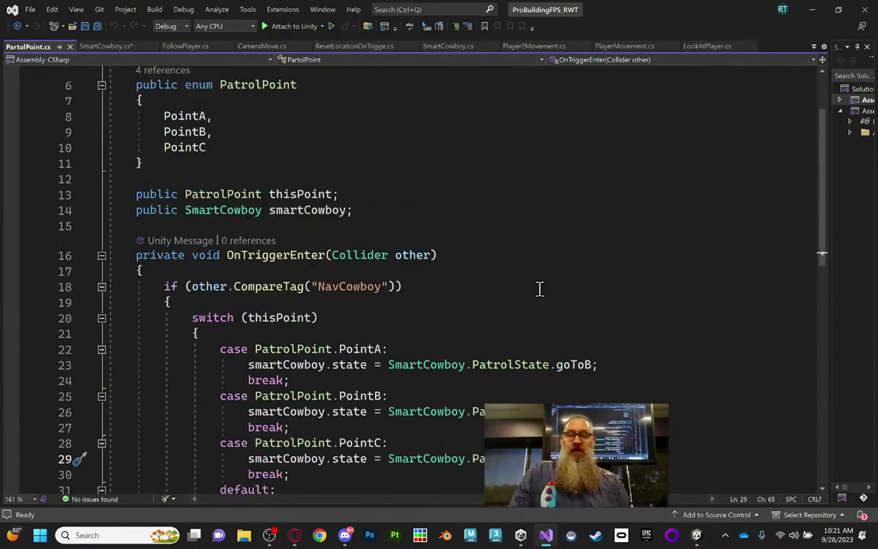
scroll(448, 200, down, 1)
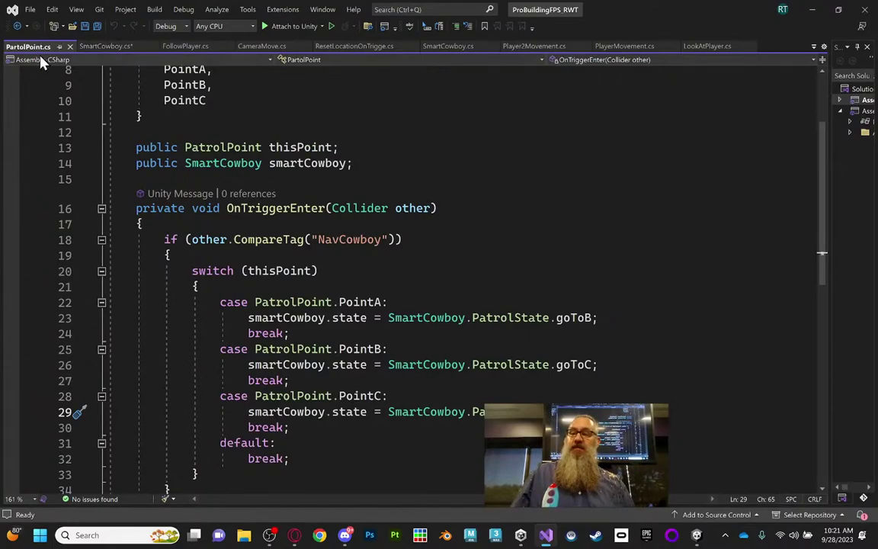
scroll(316, 149, up, 1)
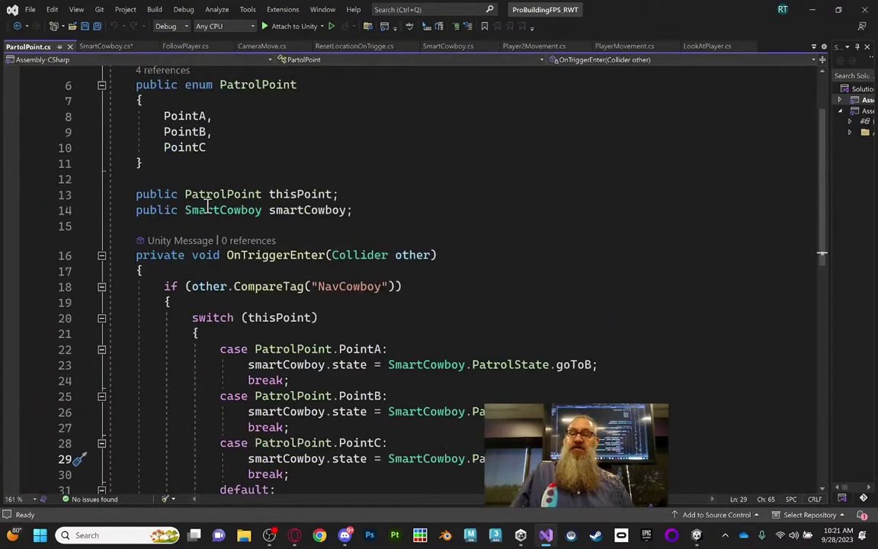
click(202, 116)
click(202, 132)
click(200, 148)
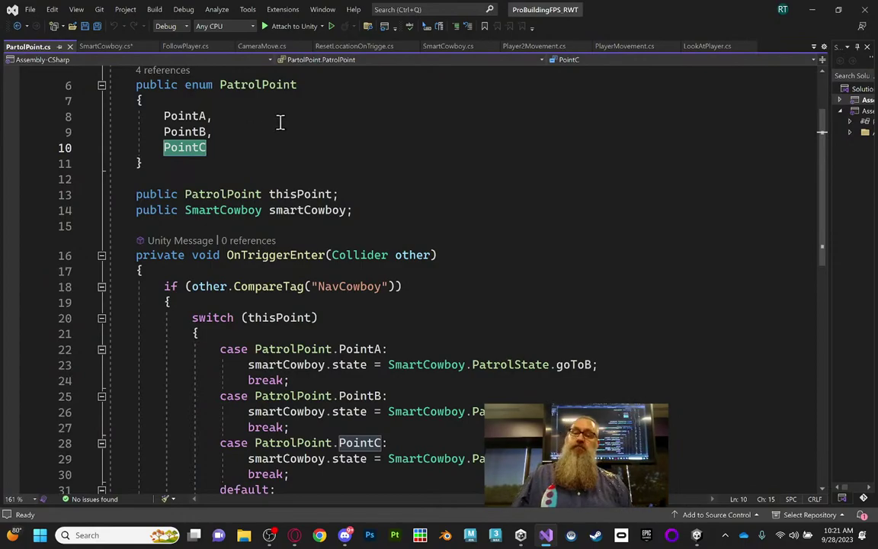
Compare the SmartCowboy.PatrolState.goToB assignment in the PointA case with the public smartCowboy declaration
scroll(340, 178, down, 2)
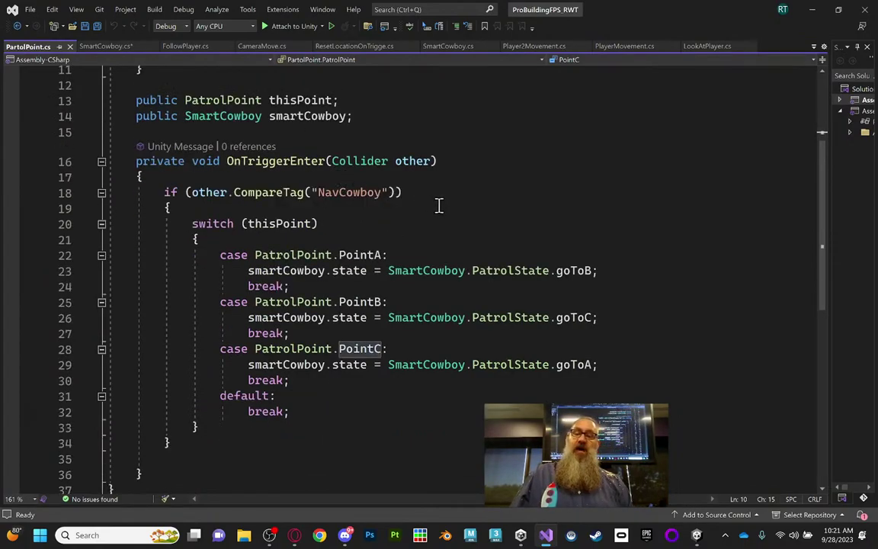
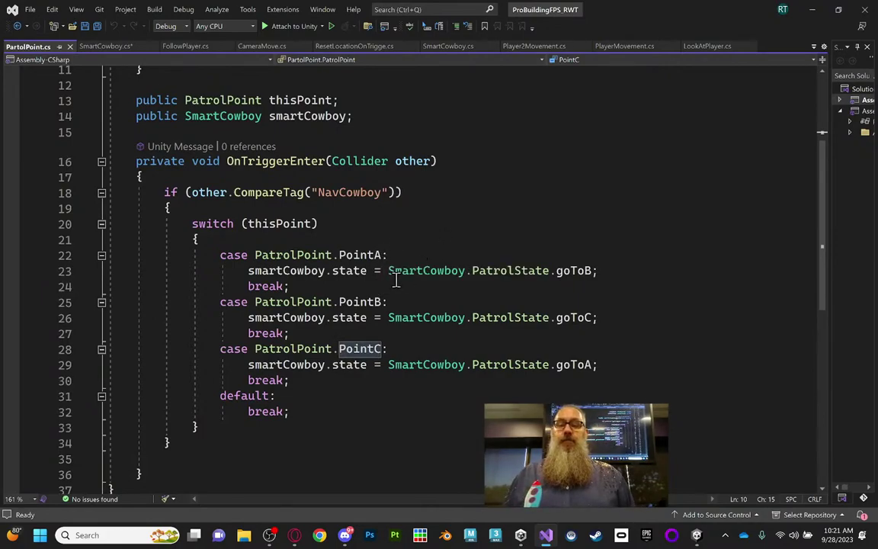
drag(388, 271, 592, 272)
click(528, 240)
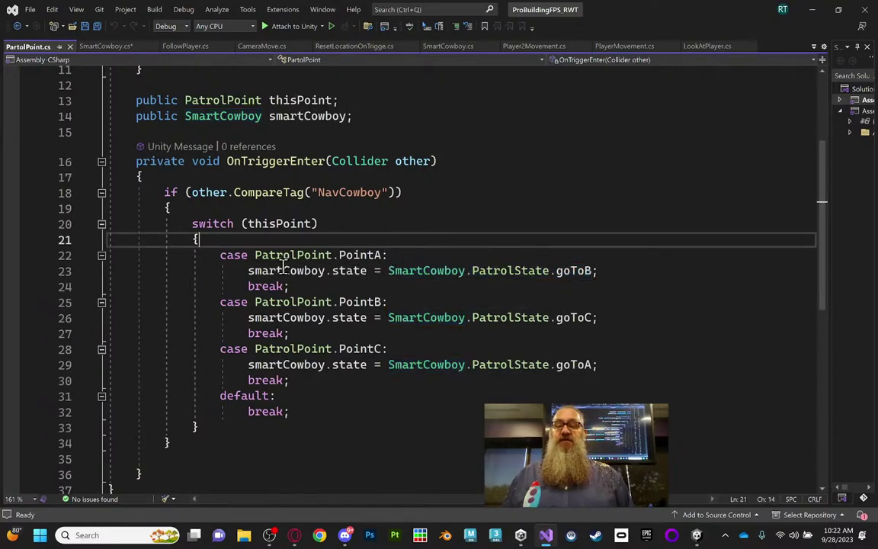
scroll(283, 266, up, 4)
click(219, 304)
click(318, 304)
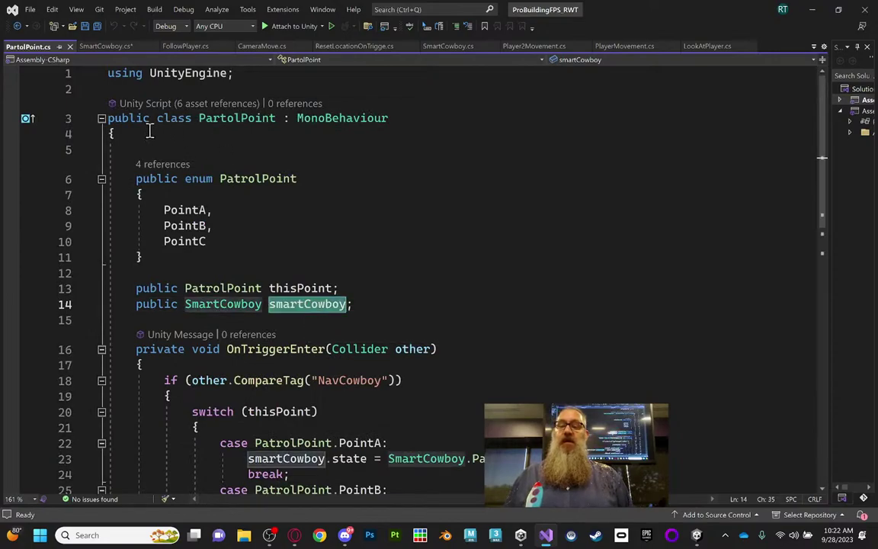
Switch to Unity and match DumbCowboy in the Hierarchy with the Smart Cowboy reference on the PointC Cube's Partol Point component
click(696, 535)
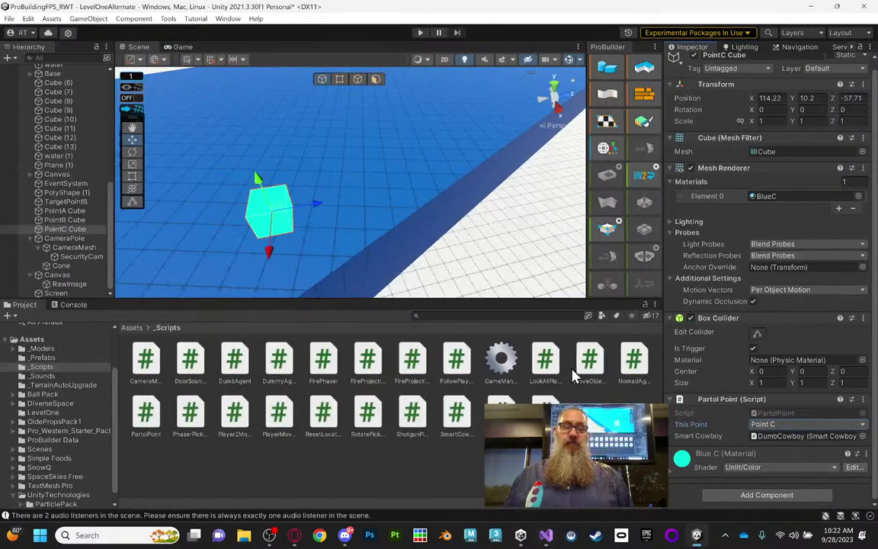
scroll(42, 130, up, 5)
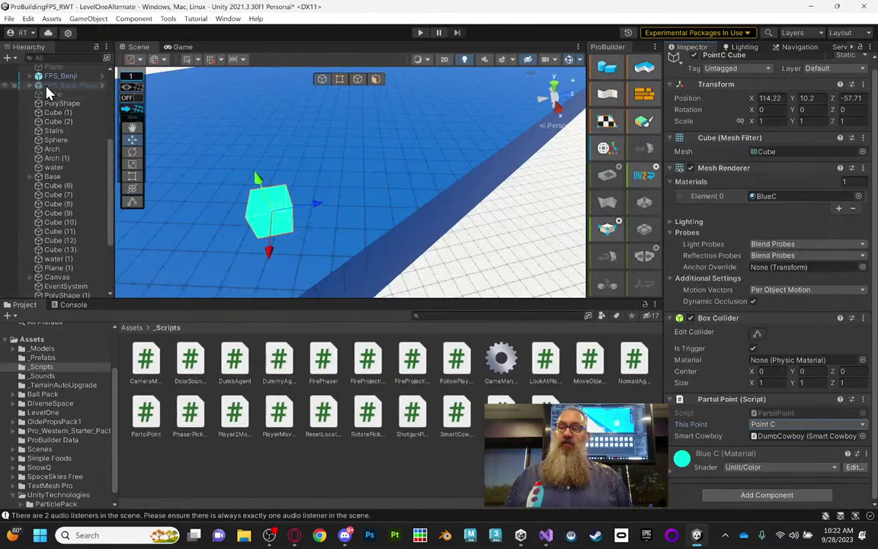
scroll(46, 73, up, 4)
drag(108, 126, 784, 441)
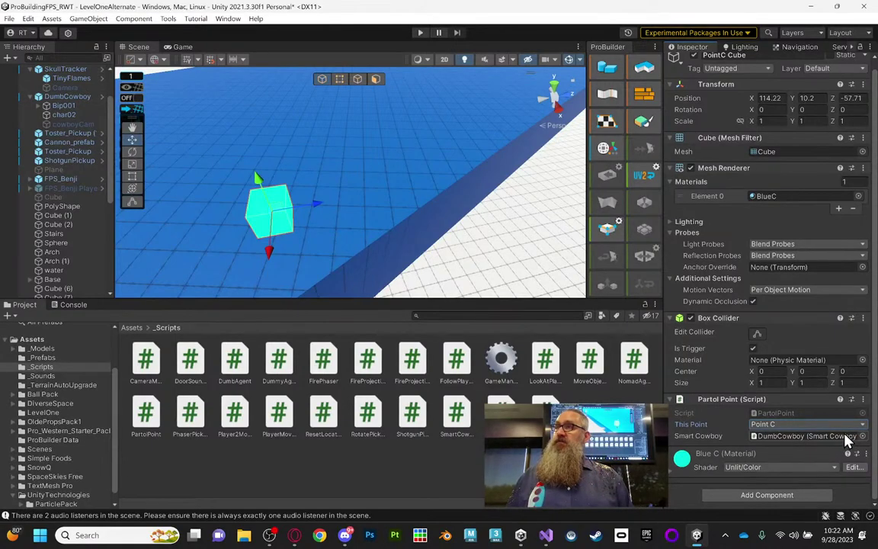
Return to Visual Studio and trace smartCowboy.state from the PartolPoint script to the public PatrolState state declaration in SmartCowboy.cs
click(546, 536)
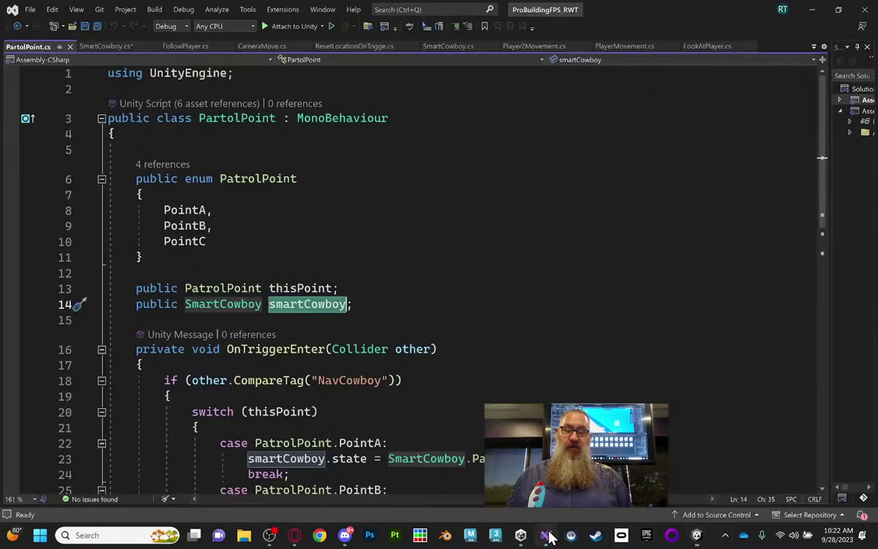
click(312, 305)
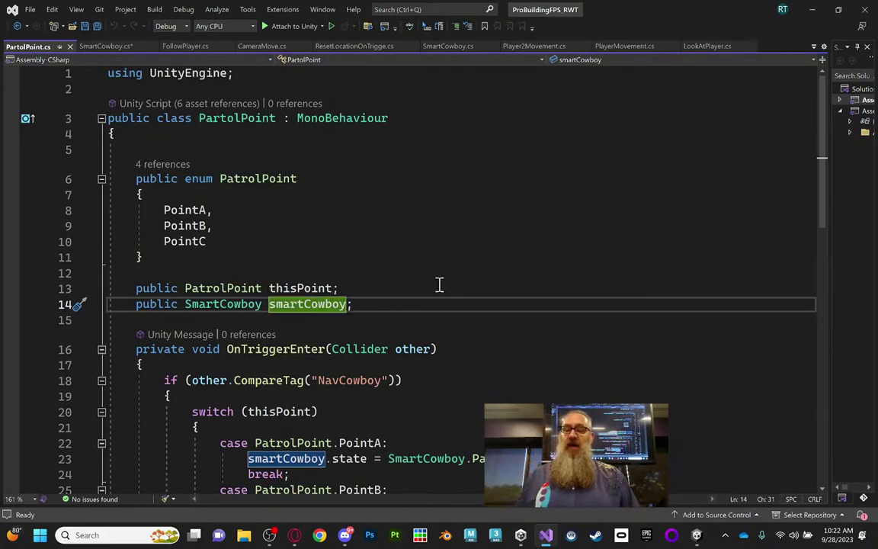
scroll(340, 281, down, 2)
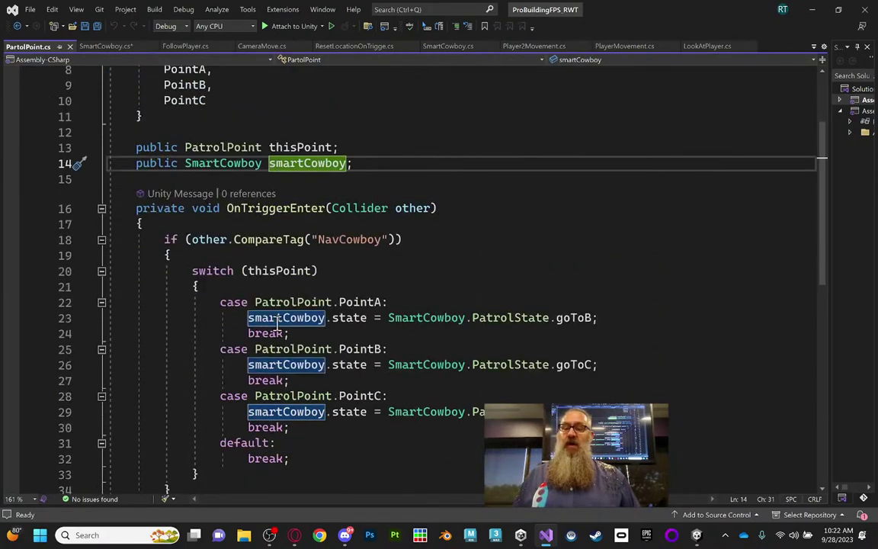
double_click(282, 318)
double_click(347, 318)
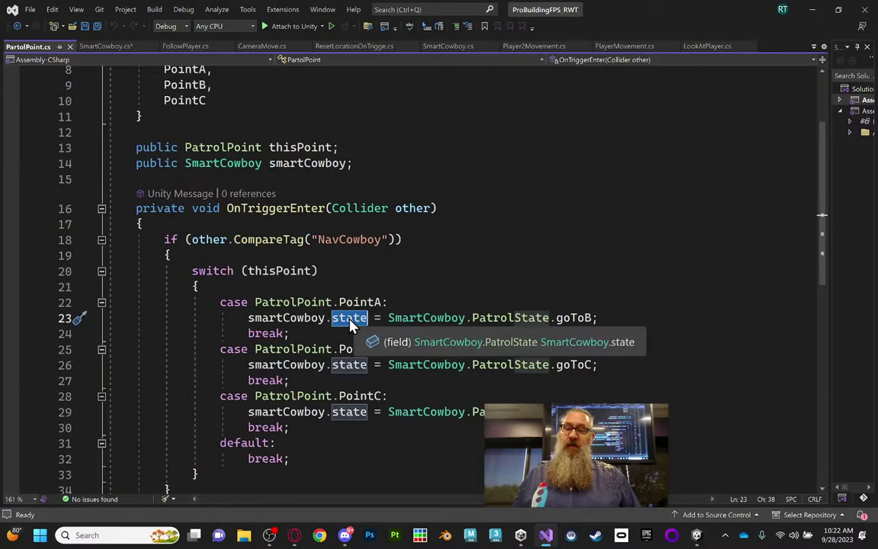
click(96, 46)
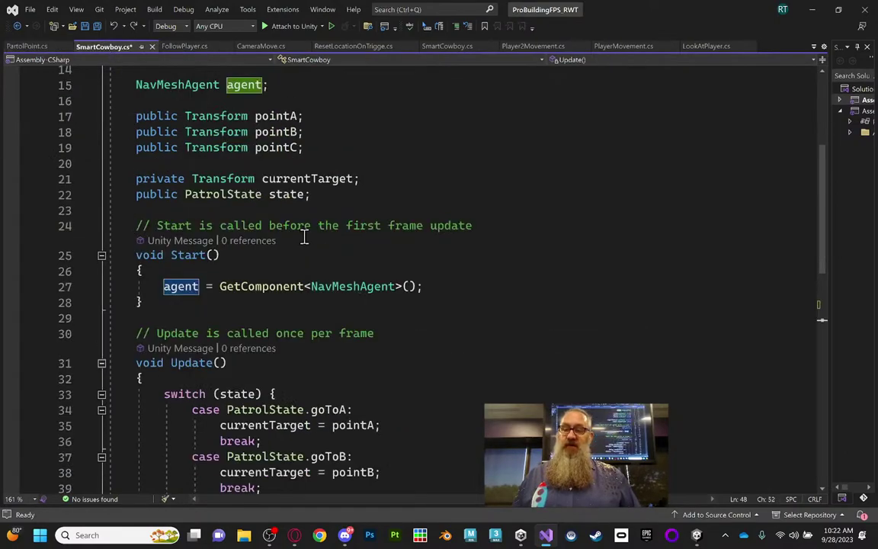
click(269, 195)
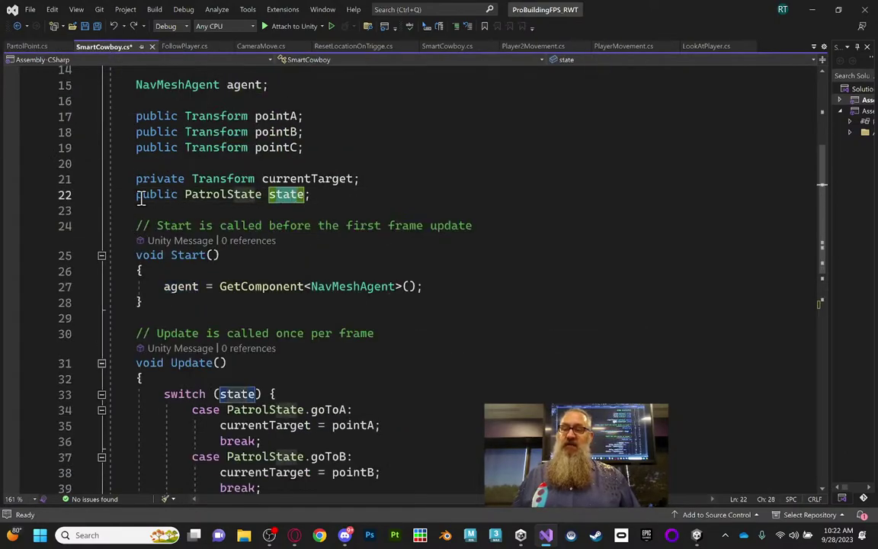
Examine the public PatrolState state variable in SmartCowboy.cs and how the PointA case in PartolPoint.cs assigns SmartCowboy.PatrolState.goToB to it
drag(136, 196, 314, 199)
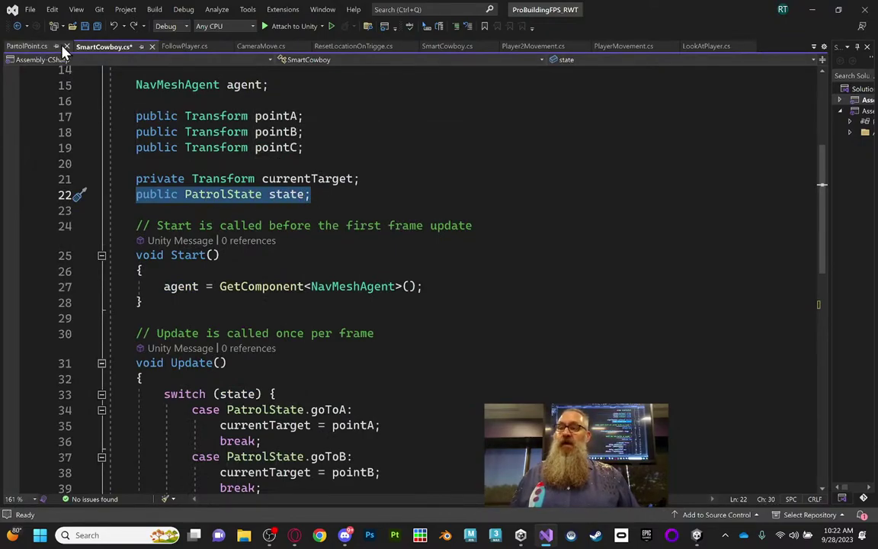
click(38, 46)
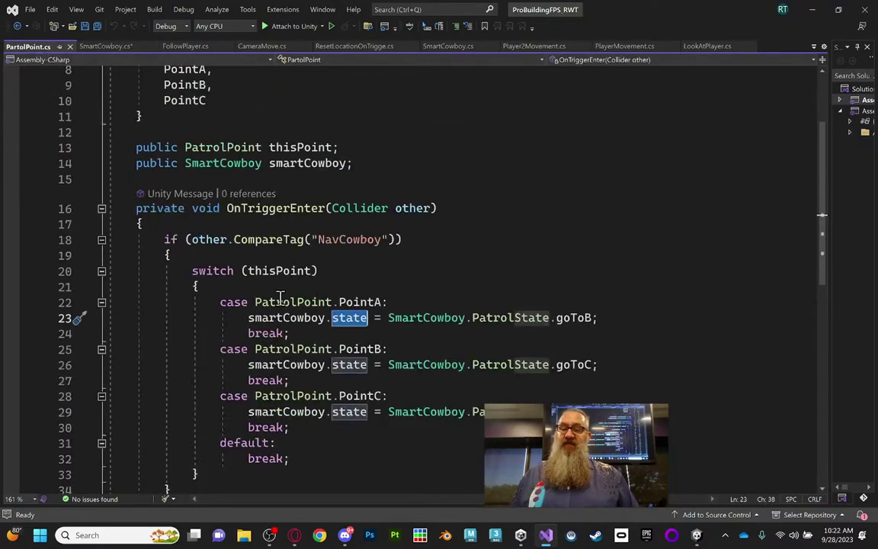
click(283, 317)
click(348, 323)
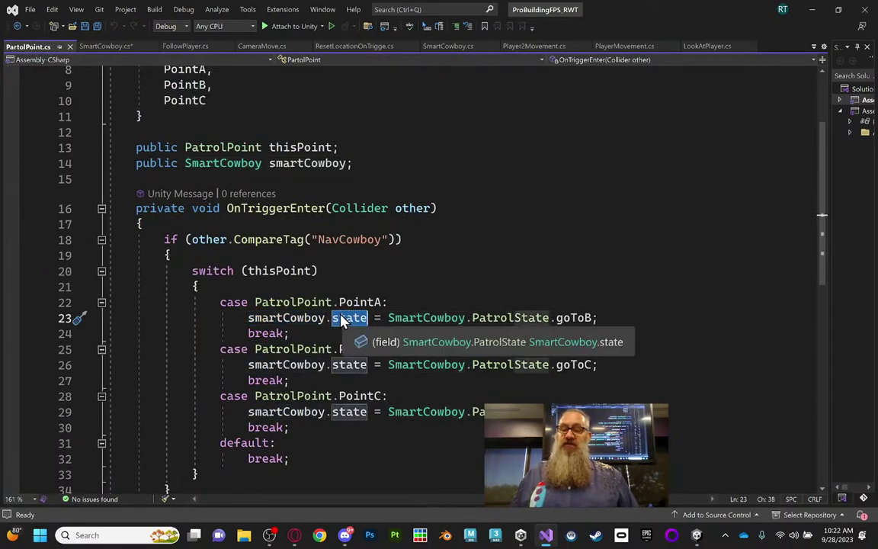
drag(389, 317, 596, 319)
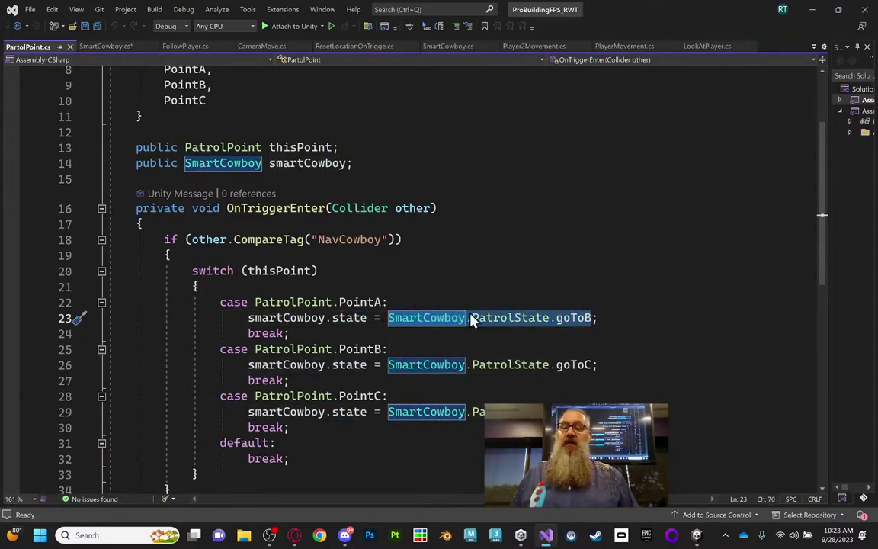
double_click(521, 322)
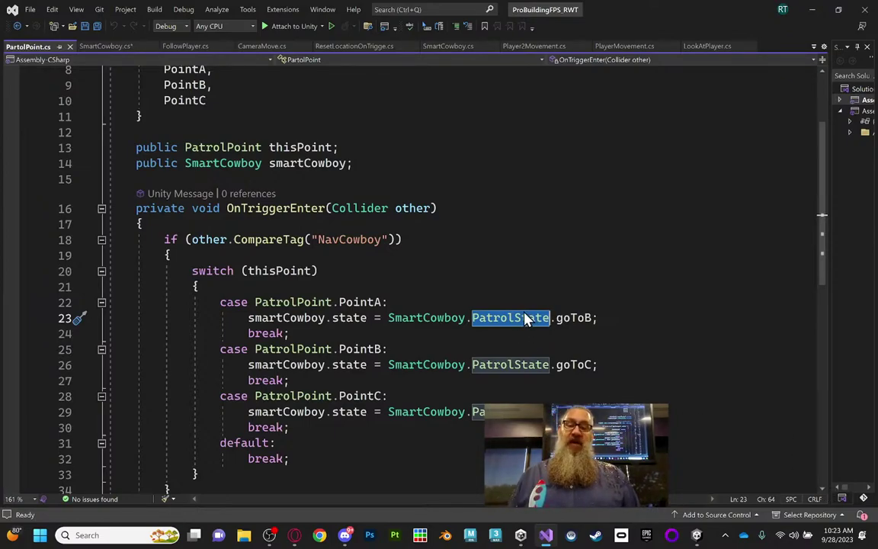
click(391, 317)
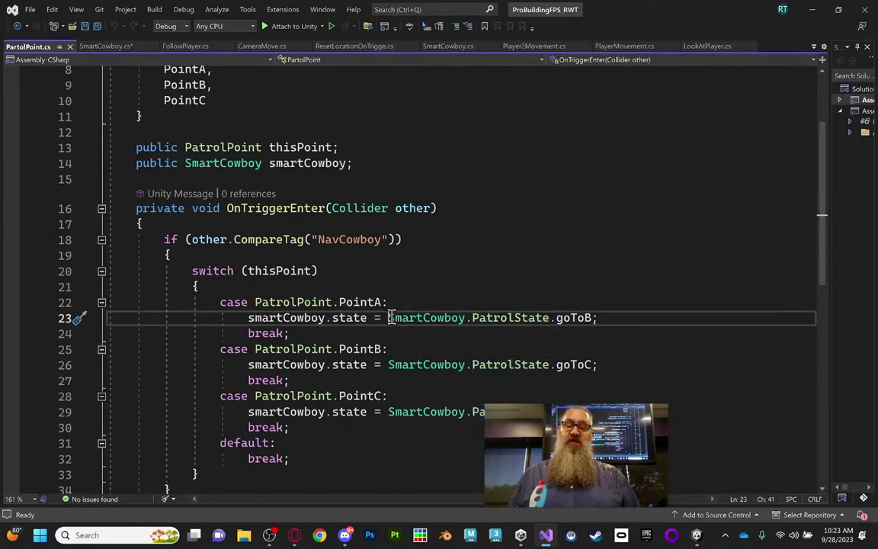
click(486, 318)
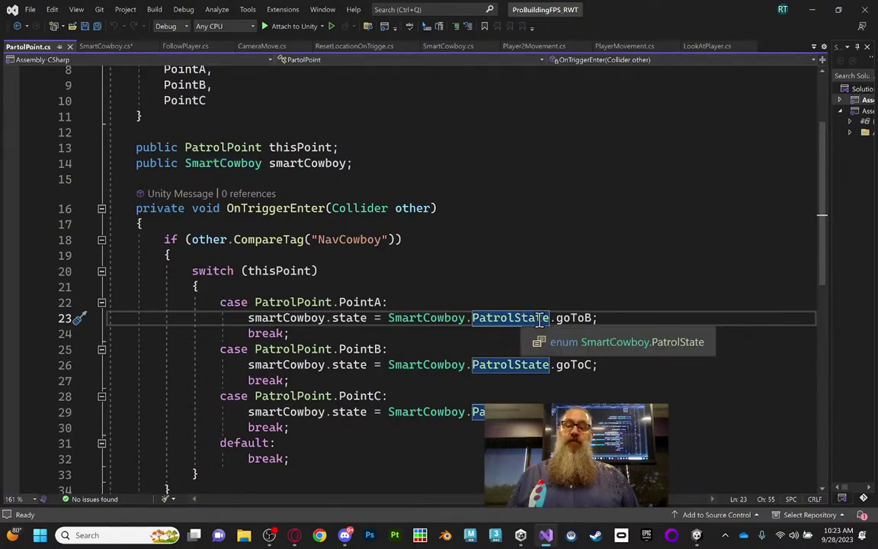
drag(557, 319, 594, 318)
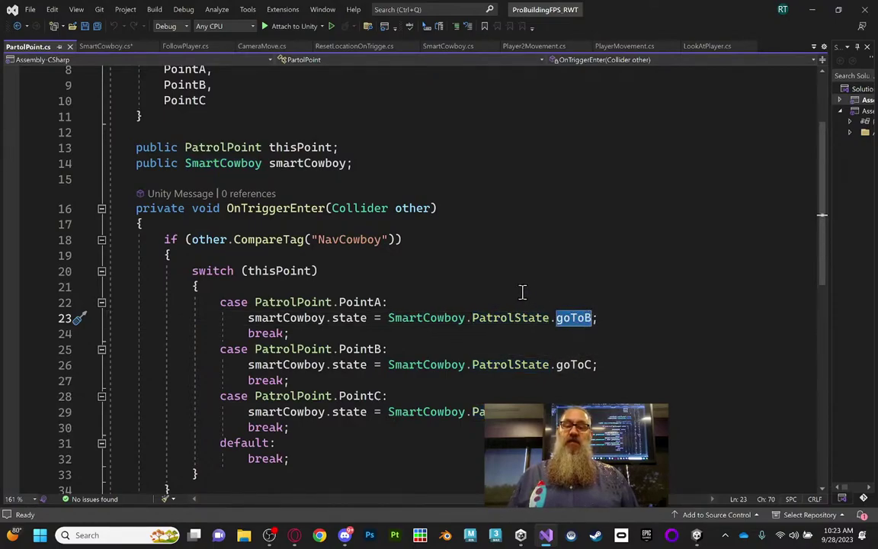
drag(390, 319, 606, 324)
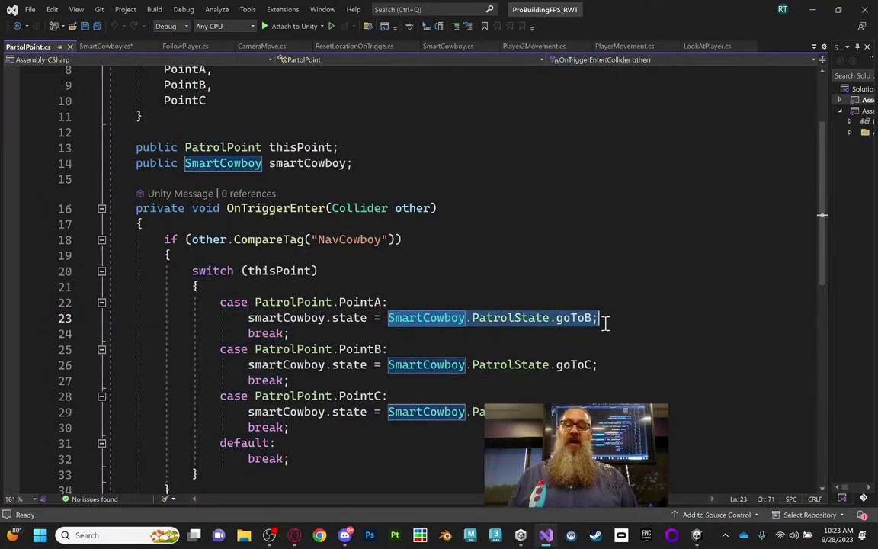
click(453, 322)
click(411, 292)
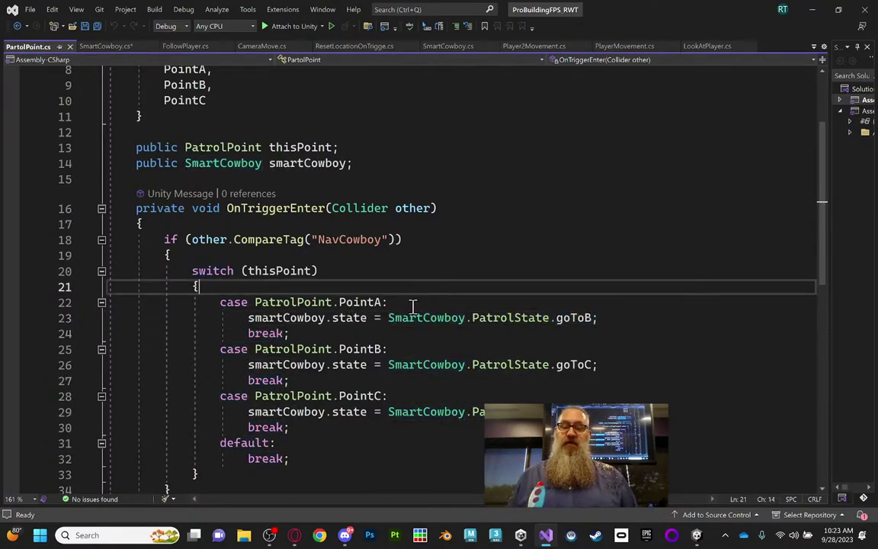
Remove the SmartCowboy.PatrolState qualifier before goToB in the PointA case, then restore it
drag(388, 318, 554, 319)
key(ctrl+c)
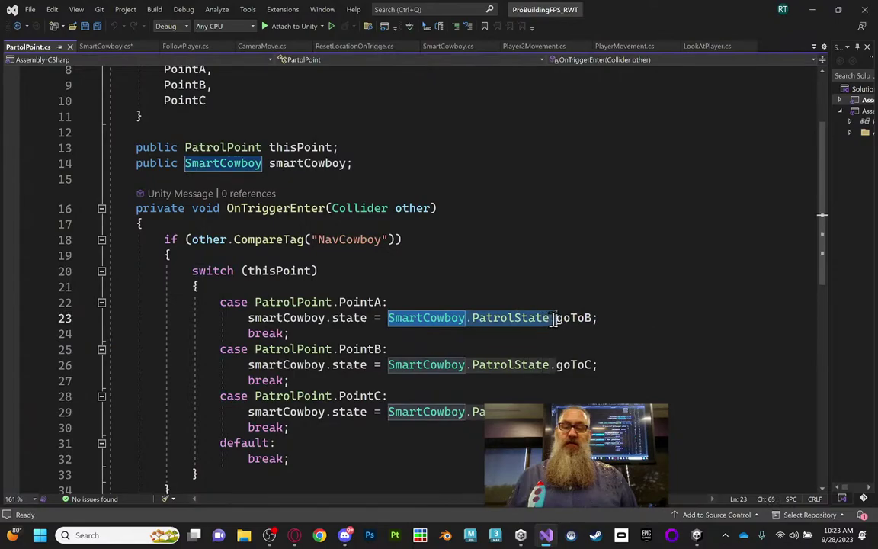
key(BackSpace)
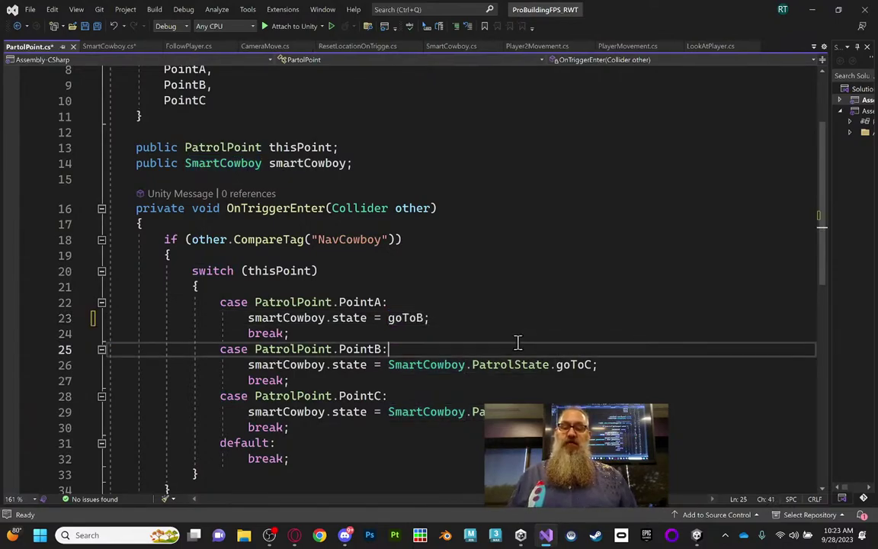
click(516, 345)
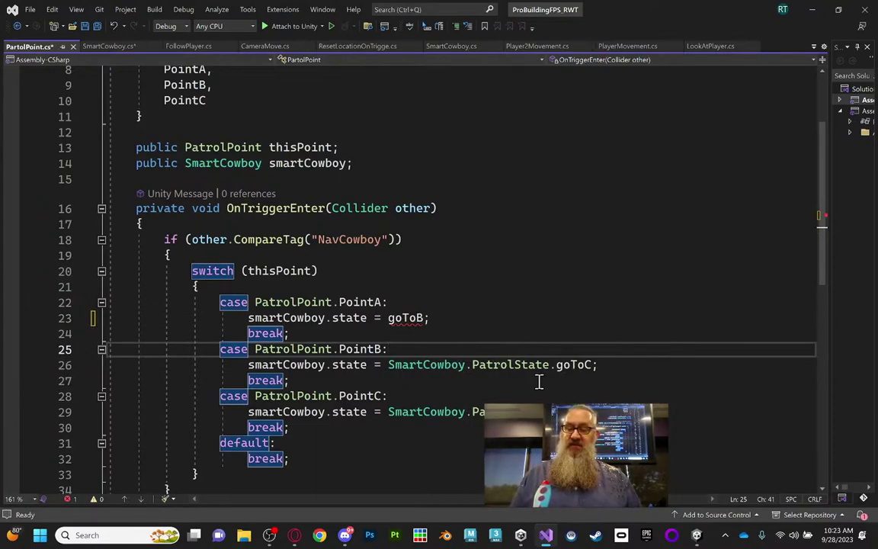
click(388, 317)
key(ctrl+v)
click(661, 334)
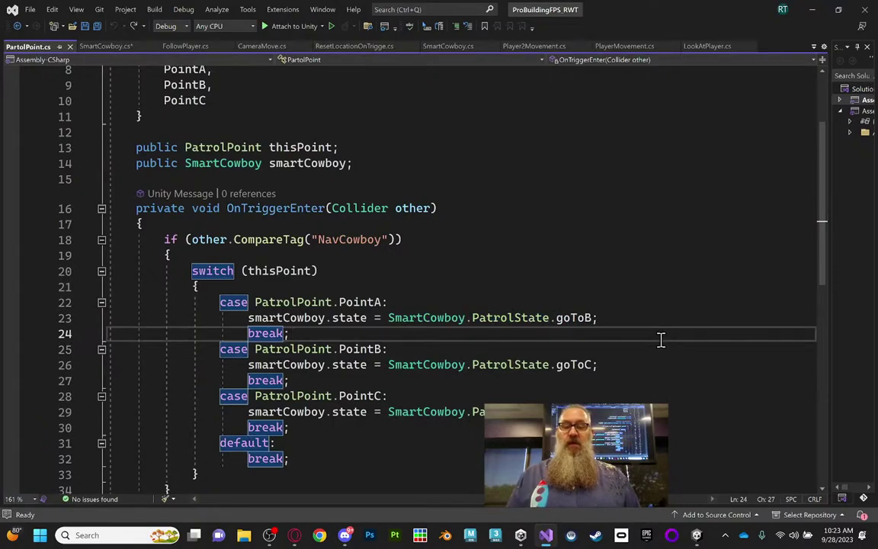
Review the remaining switch cases in OnTriggerEnter and save PartolPoint.cs
scroll(661, 340, down, 2)
scroll(661, 341, down, 1)
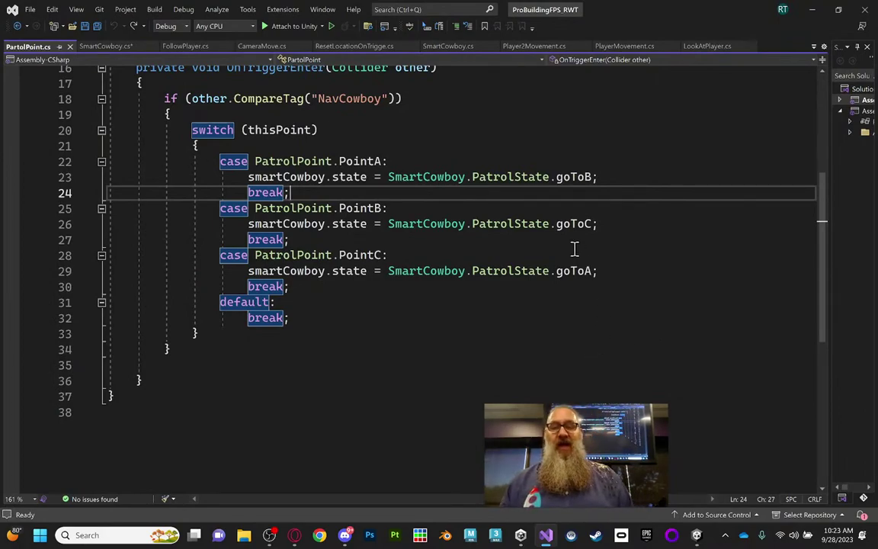
scroll(496, 236, up, 2)
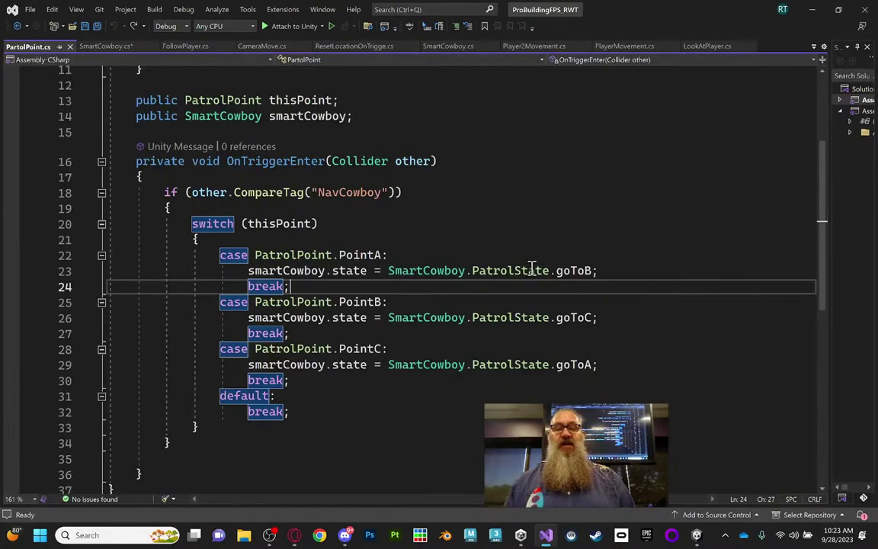
mouse_move(533, 263)
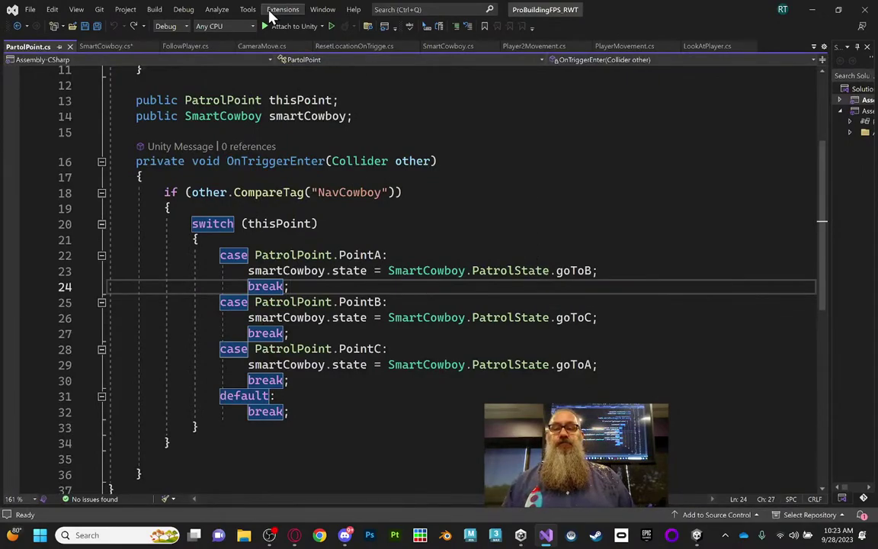
key(ctrl+s)
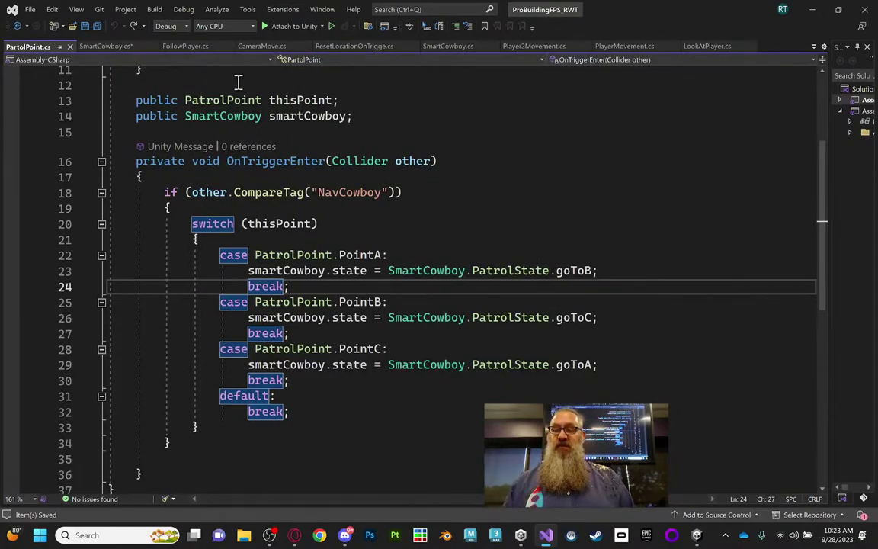
Examine the switch on state in the Update method of SmartCowboy.cs, covering the goToA, goToB and goToC cases and their currentTarget assignments
click(115, 50)
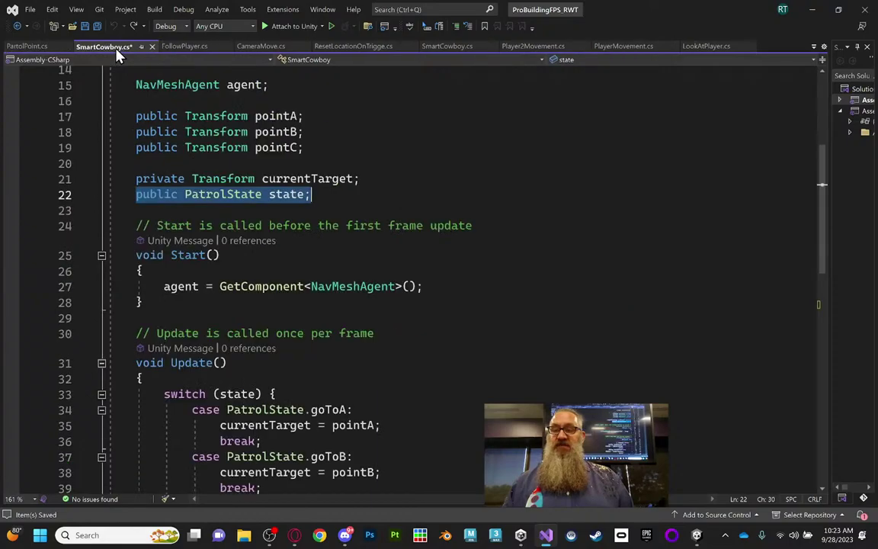
scroll(426, 250, down, 3)
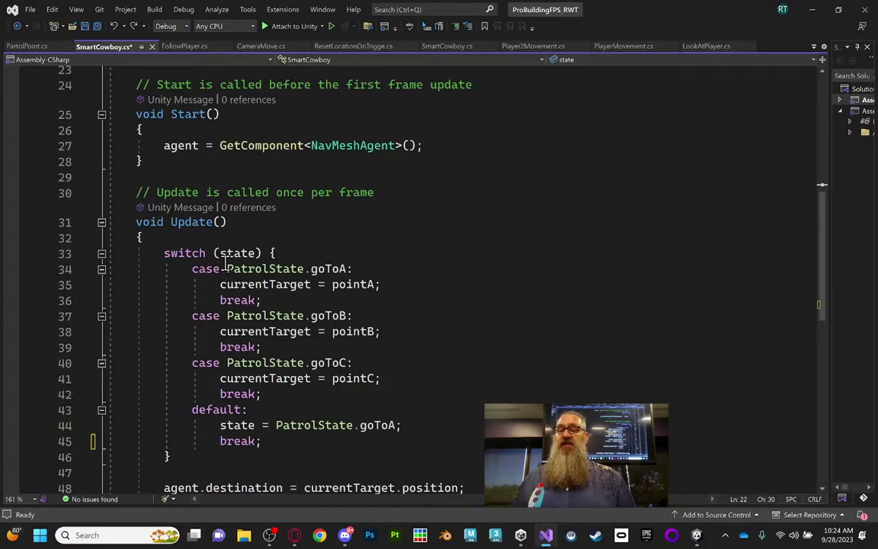
double_click(314, 268)
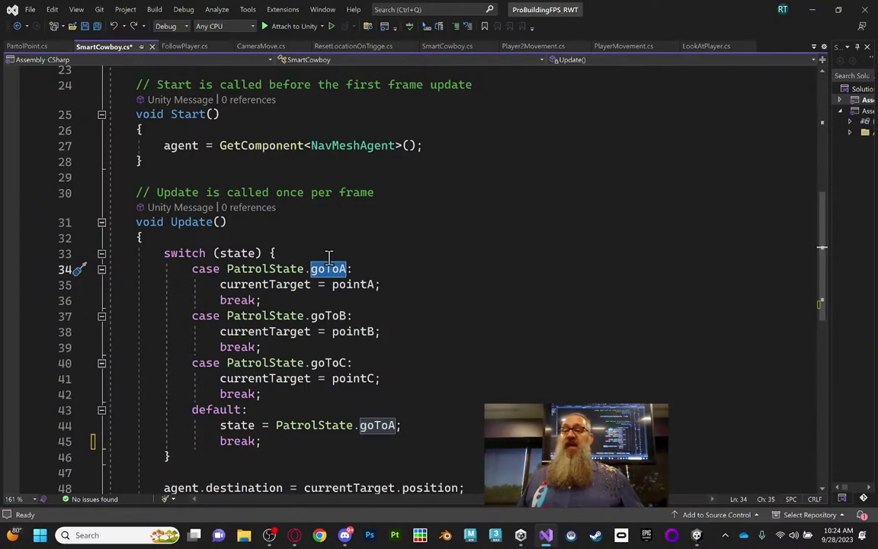
double_click(316, 316)
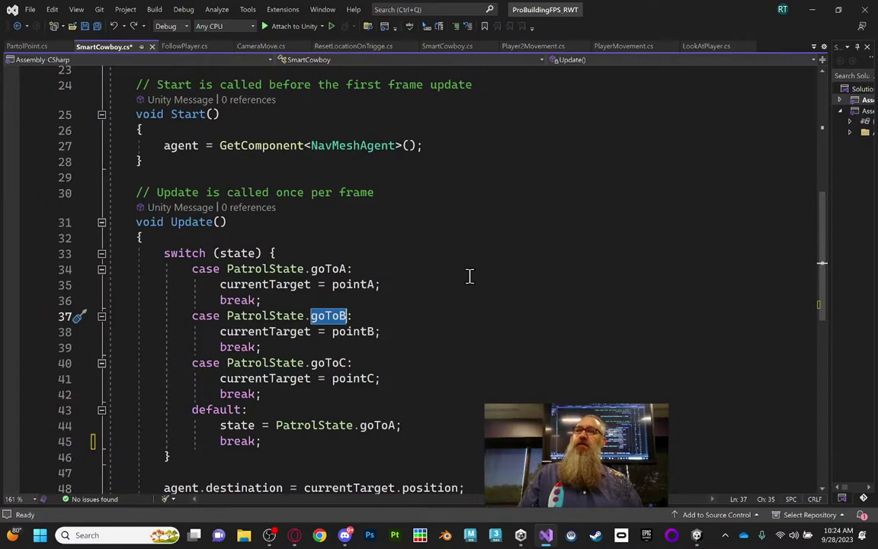
click(364, 316)
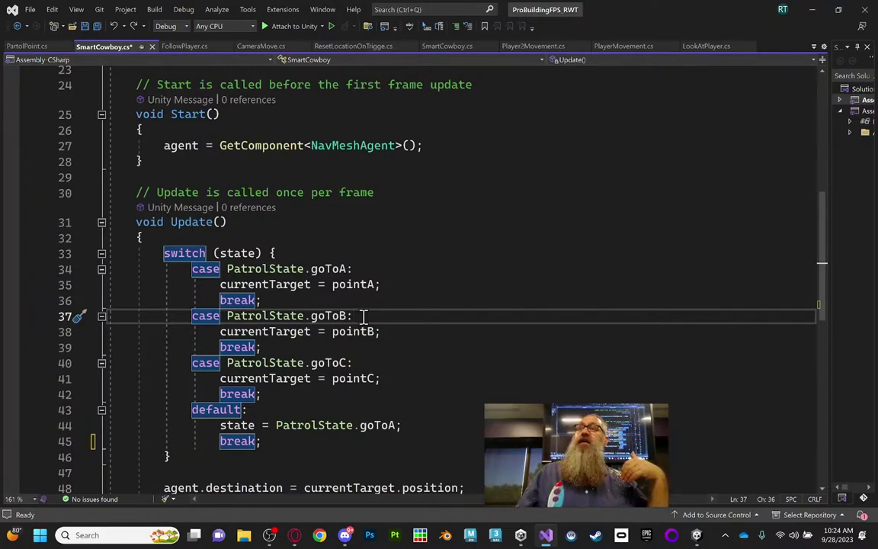
key(ctrl+s)
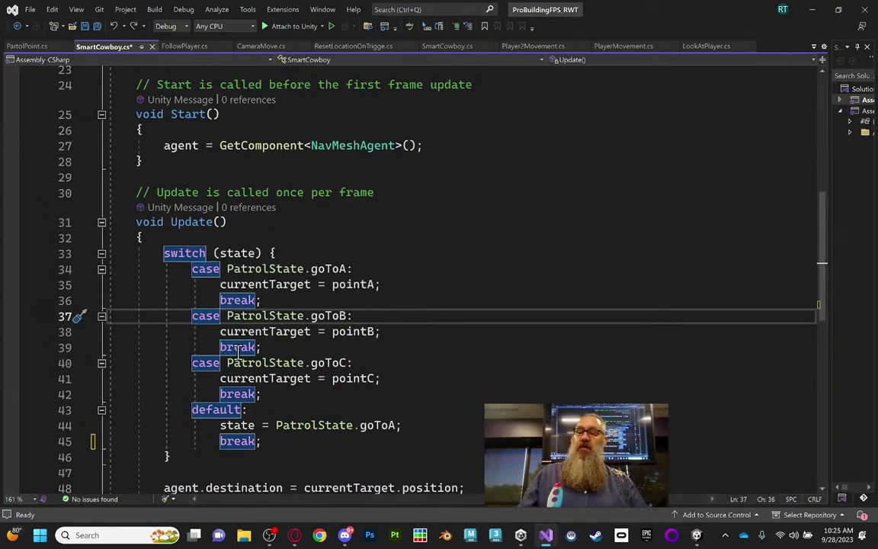
click(314, 363)
double_click(314, 362)
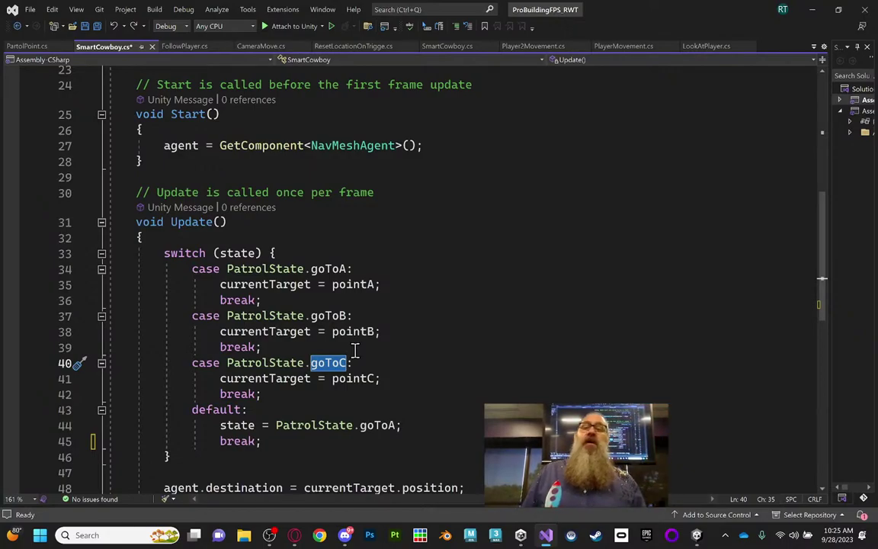
drag(219, 378, 390, 387)
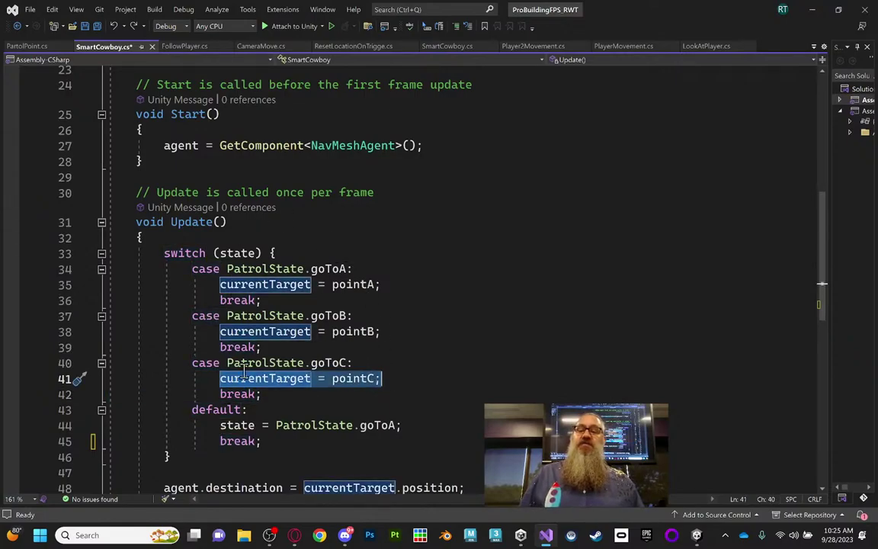
double_click(238, 252)
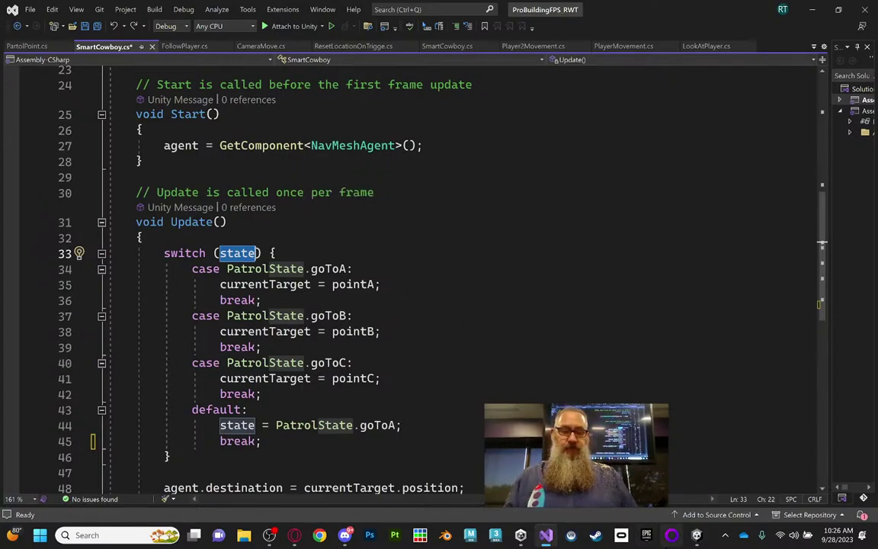
Switch to the web browser and open the "Unity Script Example: Weapon Swapping" page from the Week 4 module of the DET 260.01 course
click(294, 535)
click(435, 9)
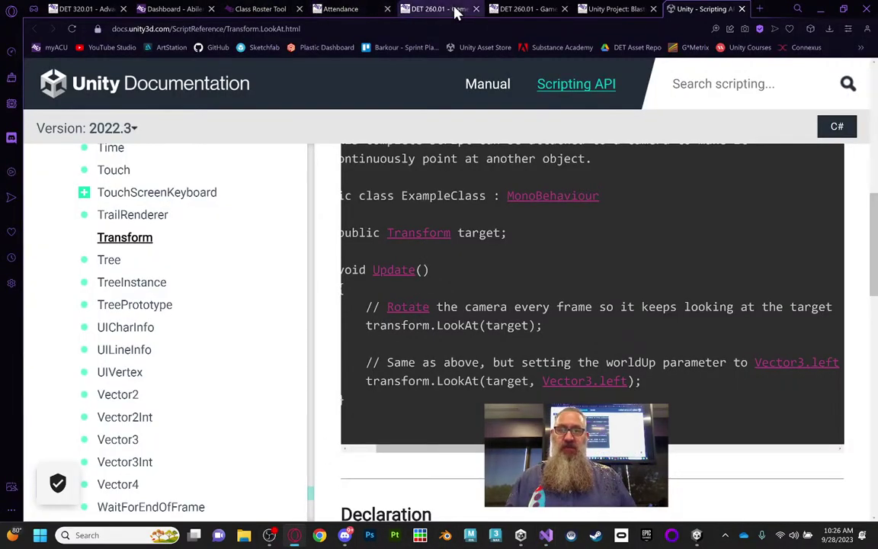
scroll(439, 378, down, 2)
scroll(438, 374, down, 10)
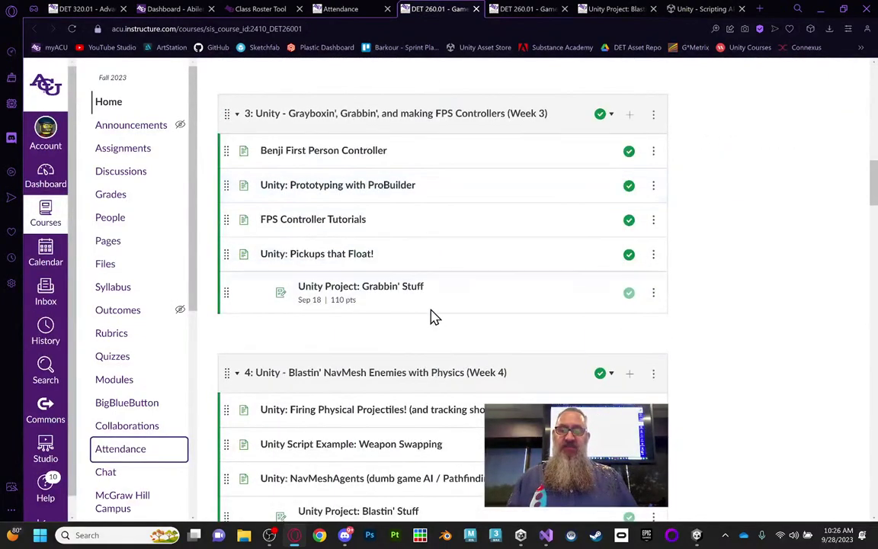
scroll(423, 221, down, 3)
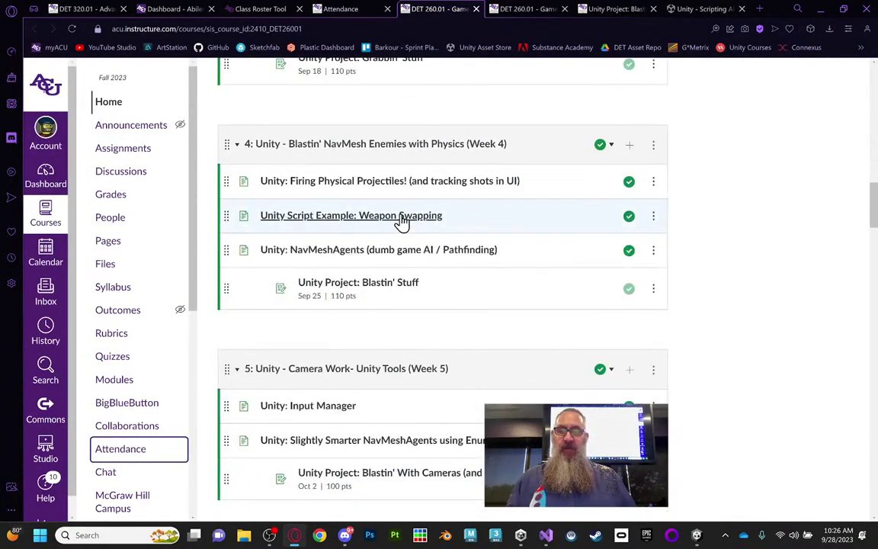
middle_click(400, 220)
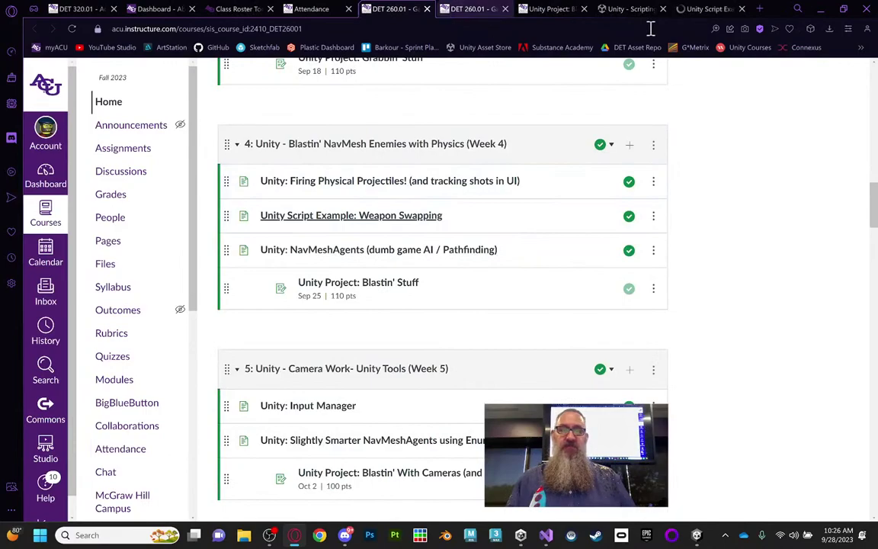
click(712, 9)
Examine the PlayerWeapons example code, from the Weapon enum to the weapon switch cases in Update
scroll(504, 299, down, 5)
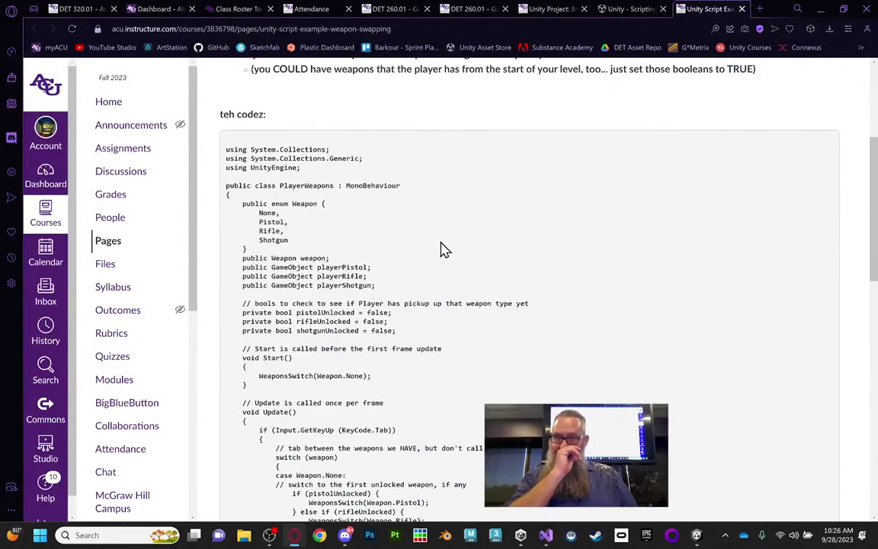
drag(260, 213, 293, 240)
click(271, 216)
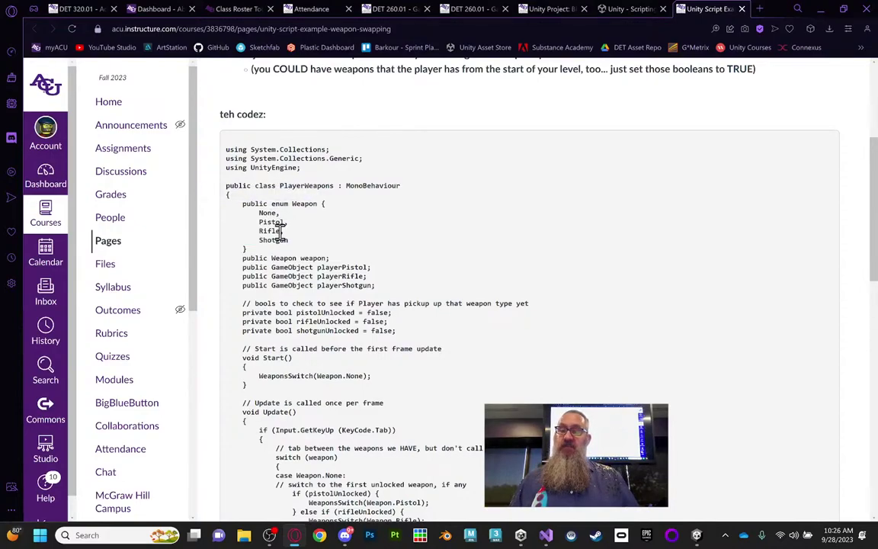
scroll(433, 202, down, 1)
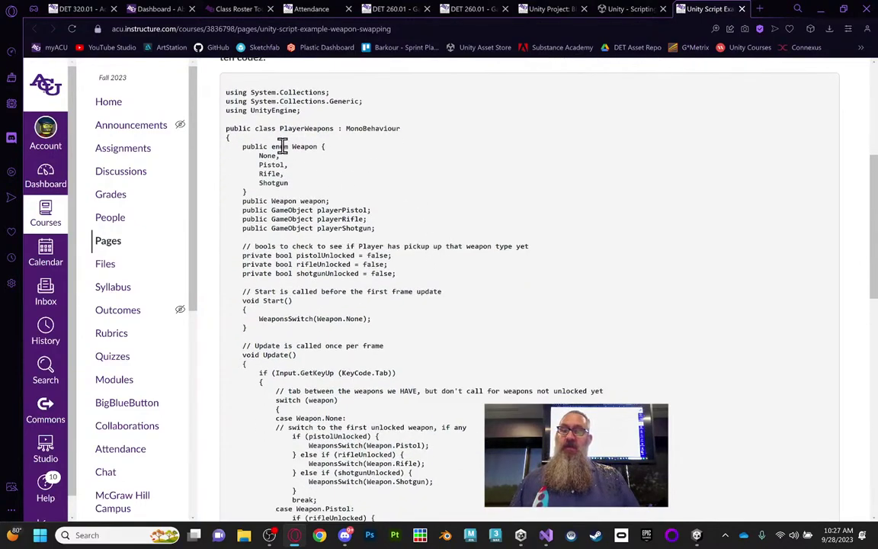
scroll(340, 222, down, 3)
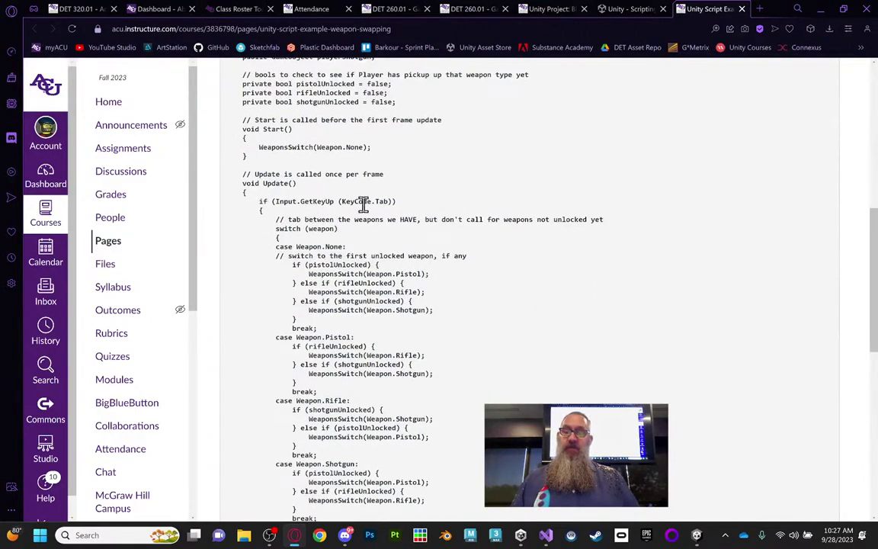
Examine the KeyCode.Tab check in Update and the pistolUnlocked branch of the Weapon.None case
drag(343, 201, 391, 199)
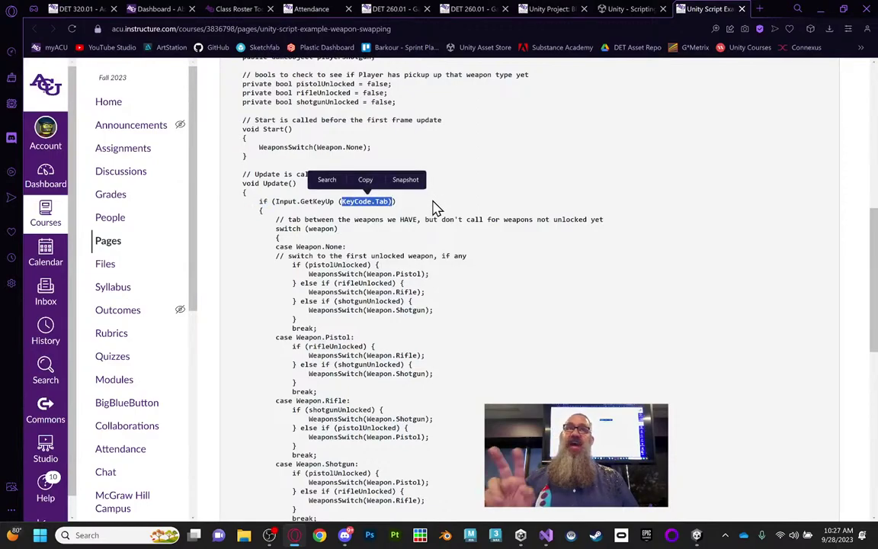
scroll(412, 251, down, 1)
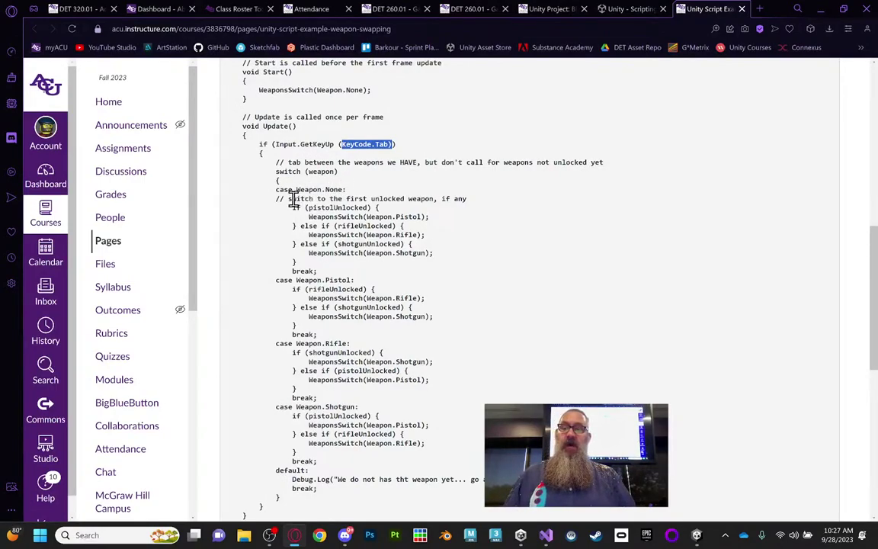
drag(290, 211, 427, 219)
click(341, 219)
drag(310, 218, 431, 223)
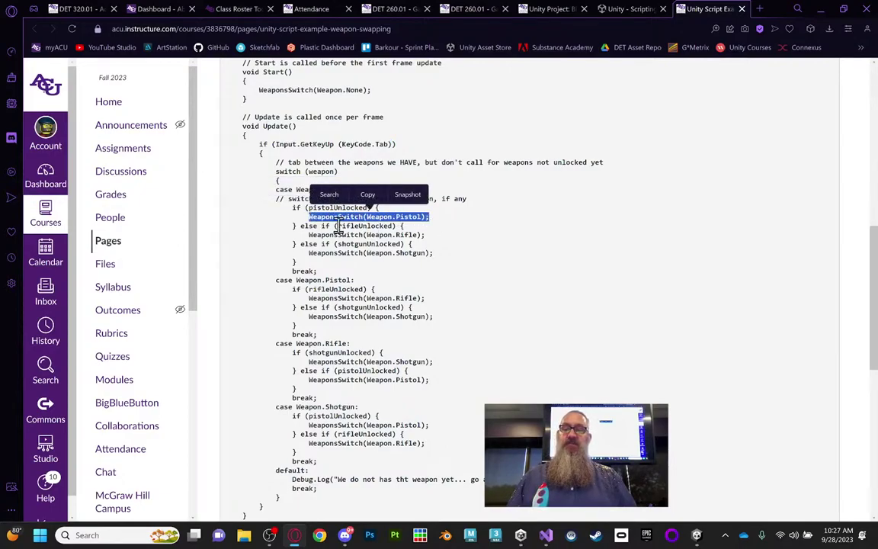
click(264, 193)
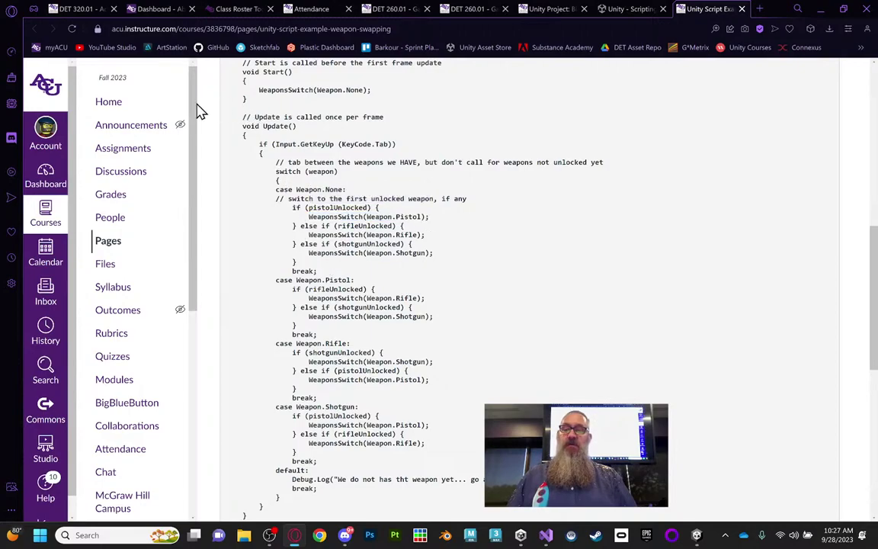
Trace the PlayerWeapons code from the Weapon enum to the WeaponsSwitch function, including the WeaponsSwitch(Weapon.Rifle) call in the Shotgun case
scroll(297, 133, up, 2)
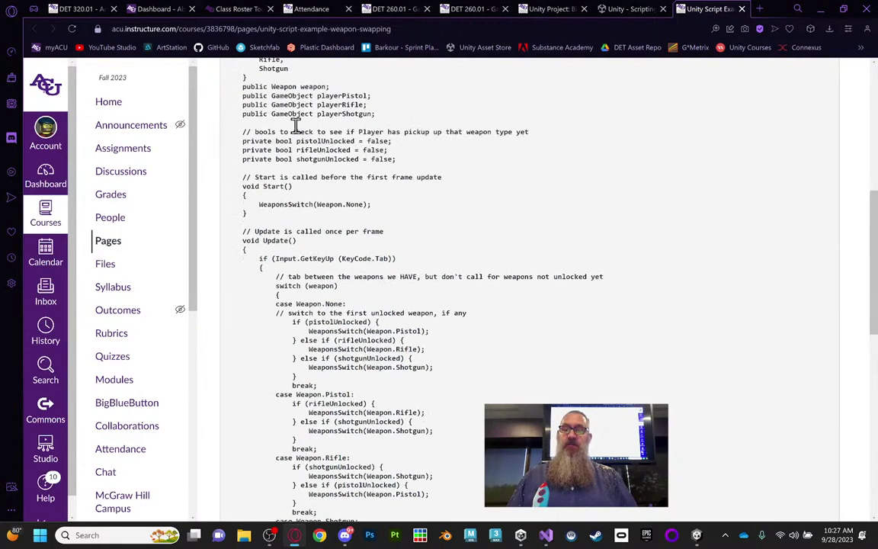
scroll(298, 134, up, 3)
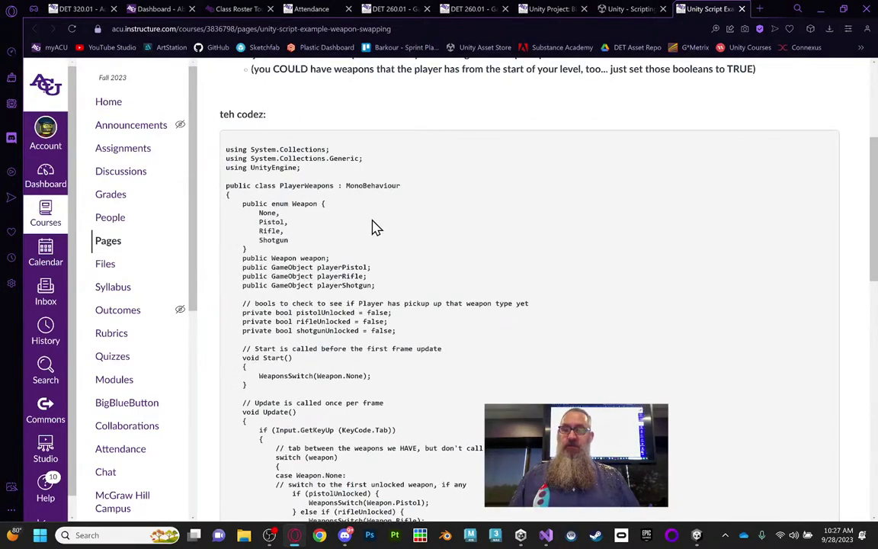
scroll(374, 225, down, 4)
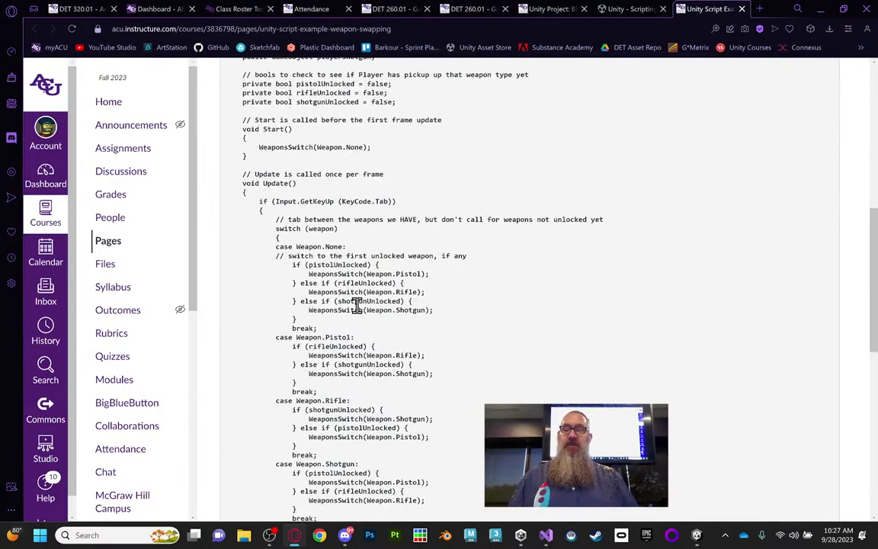
scroll(357, 305, down, 7)
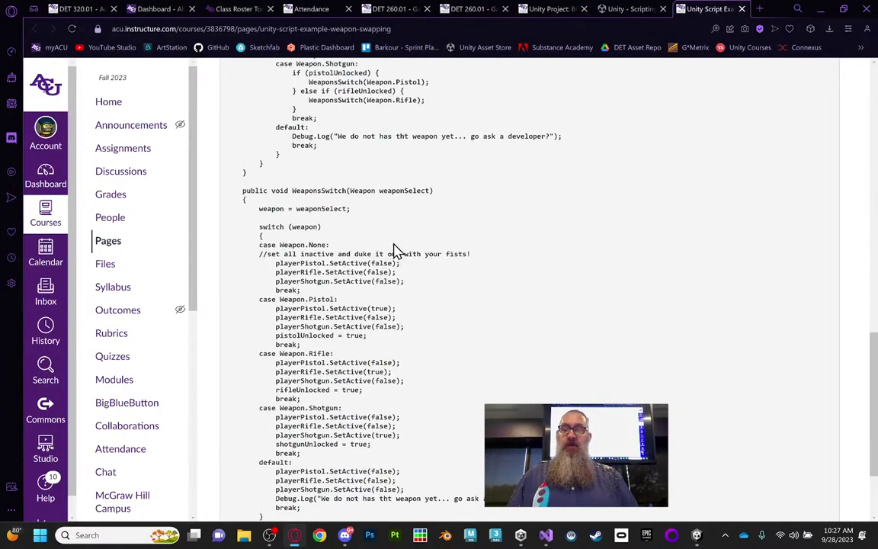
scroll(340, 228, up, 1)
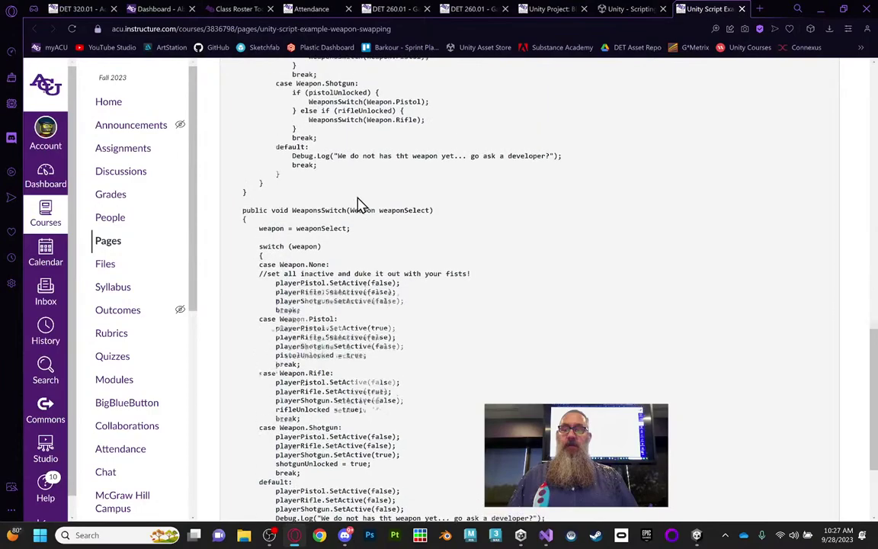
drag(309, 157, 424, 158)
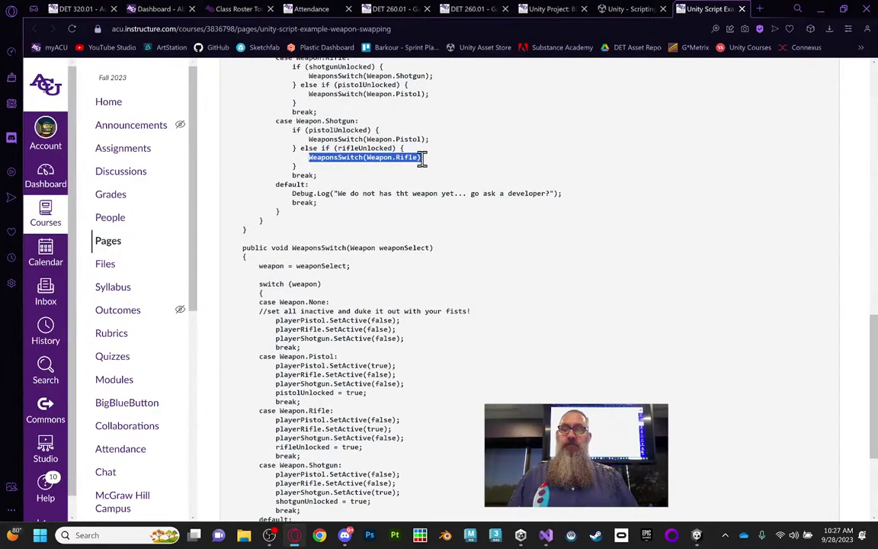
scroll(424, 175, up, 2)
scroll(423, 174, up, 4)
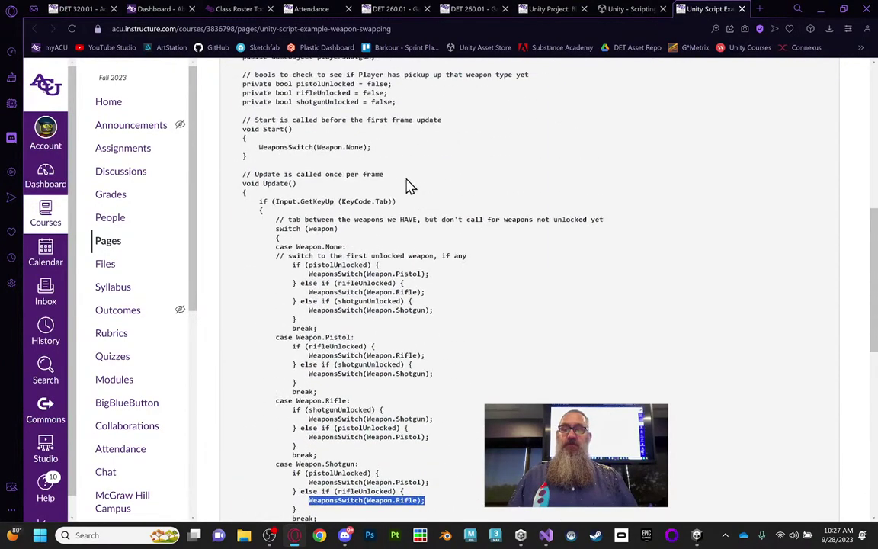
Review how the Tab key check leads into the Weapon.None case and its pistolUnlocked condition
scroll(312, 243, up, 1)
click(371, 201)
double_click(333, 247)
drag(333, 247, 299, 225)
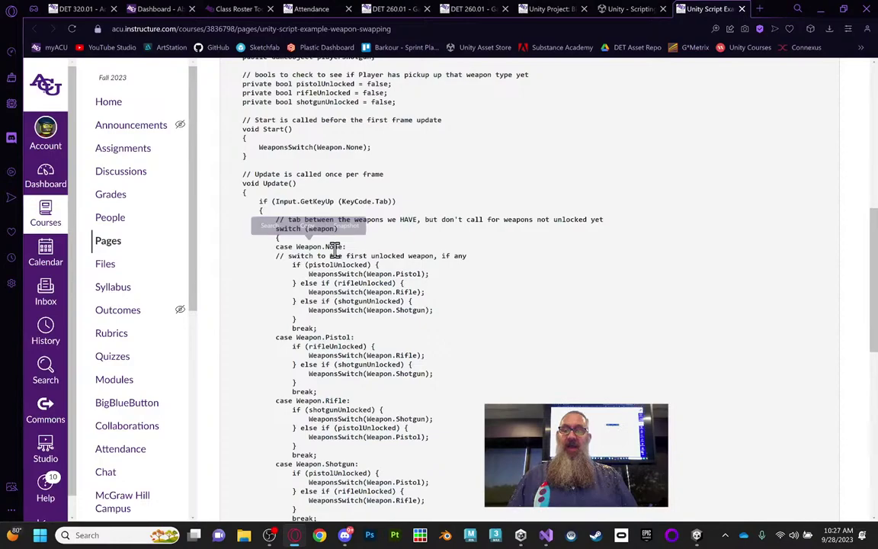
double_click(334, 247)
click(326, 248)
scroll(312, 226, down, 1)
drag(229, 212, 368, 212)
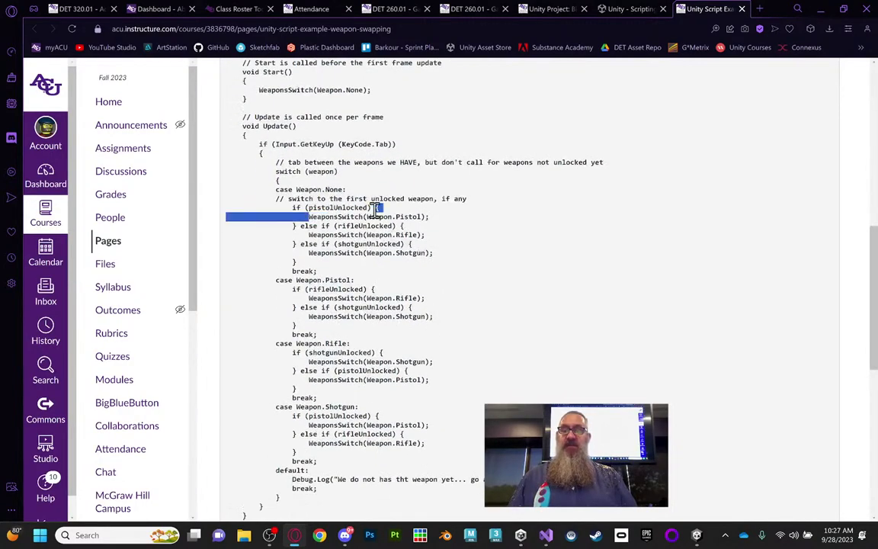
click(349, 203)
Compare the Weapon enum entries, especially Pistol, with the WeaponsSwitch calls for Pistol and Rifle in the Weapon.None case
scroll(349, 183, up, 2)
scroll(261, 182, up, 3)
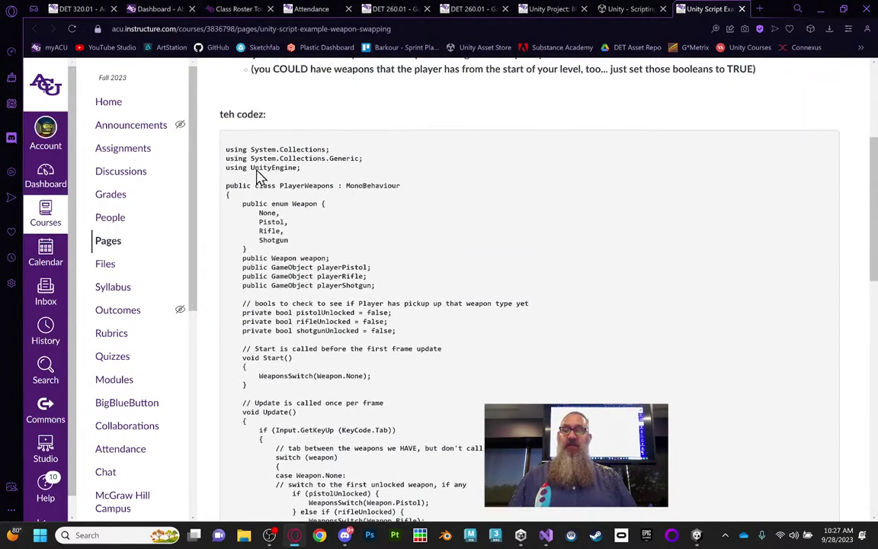
drag(264, 214, 294, 245)
click(269, 221)
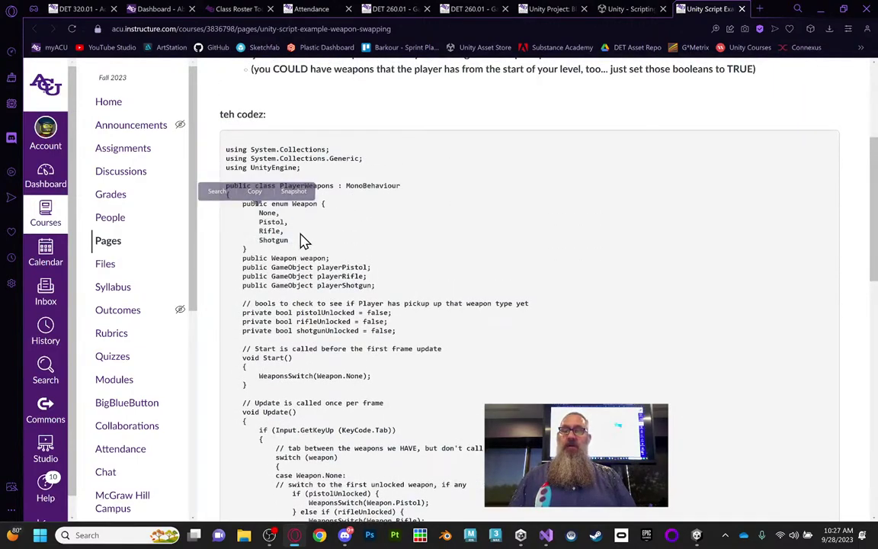
double_click(264, 221)
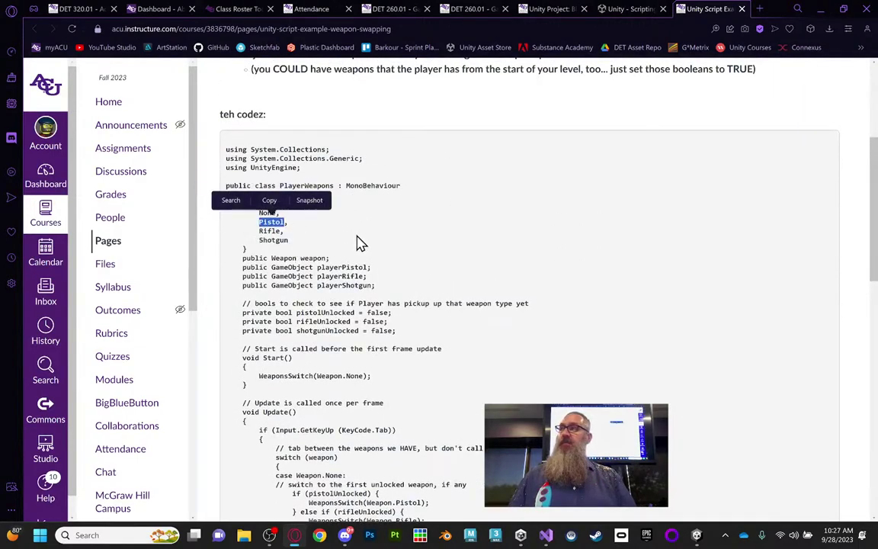
scroll(383, 288, down, 3)
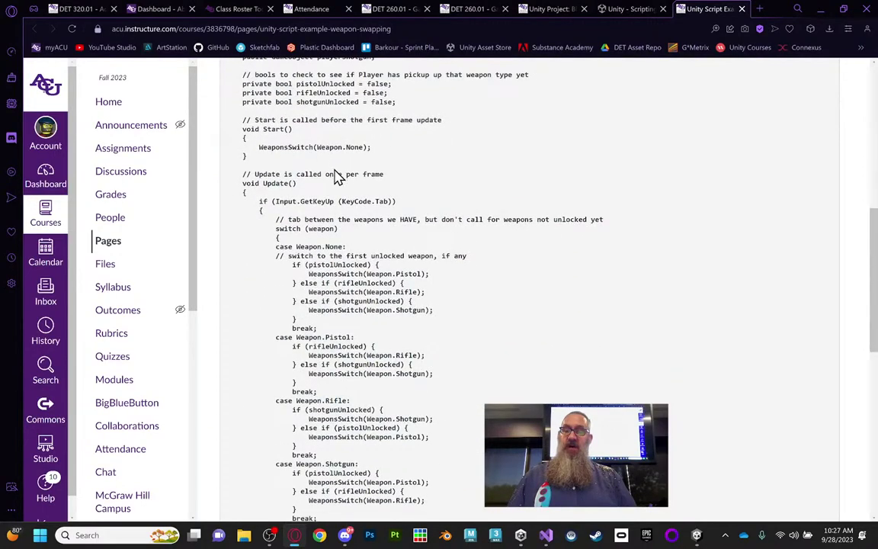
drag(309, 274, 425, 276)
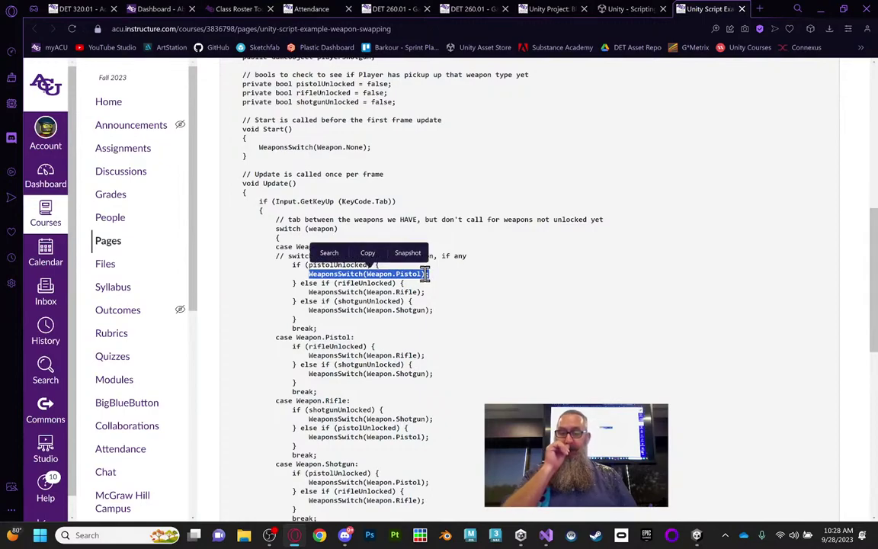
click(353, 286)
drag(305, 294, 412, 303)
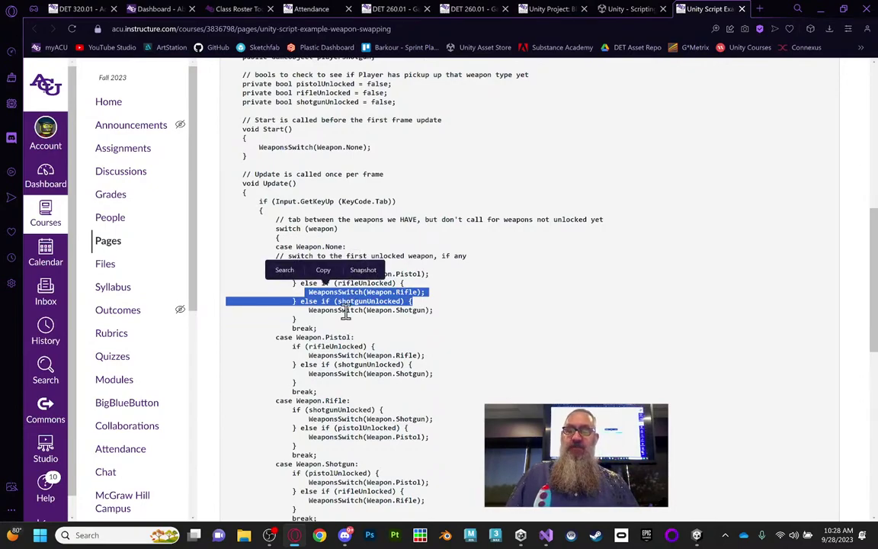
Read through the Weapon.Pistol, Weapon.Rifle and Weapon.Shotgun cases in Update, checking which unlocked weapon each one switches to
scroll(344, 309, down, 1)
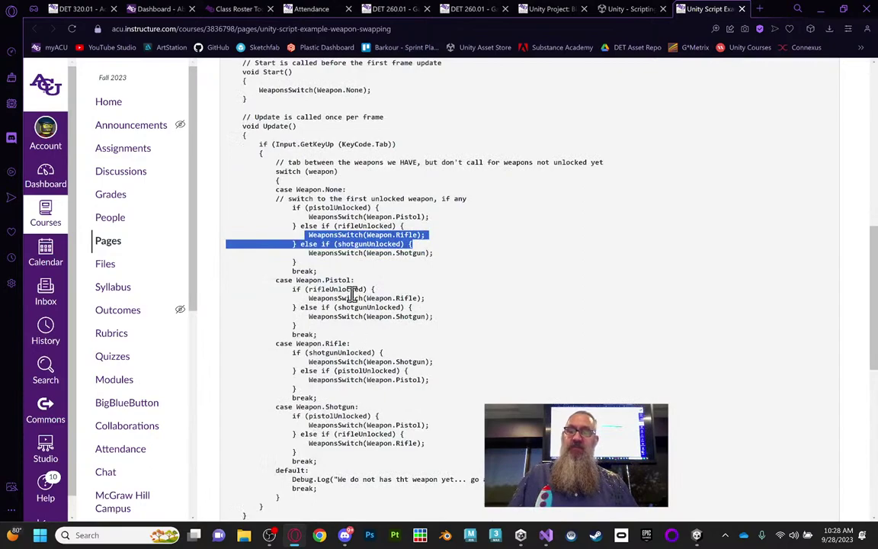
scroll(343, 294, down, 2)
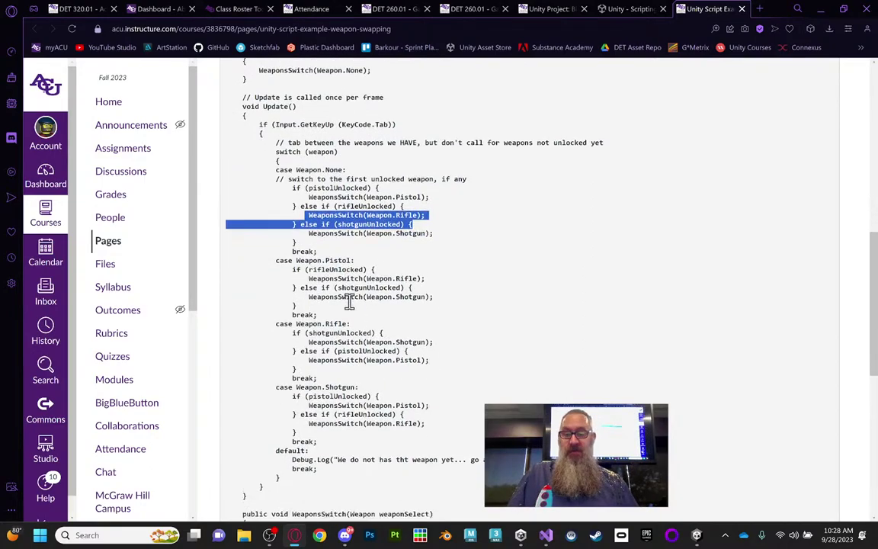
scroll(328, 298, down, 1)
scroll(327, 297, down, 1)
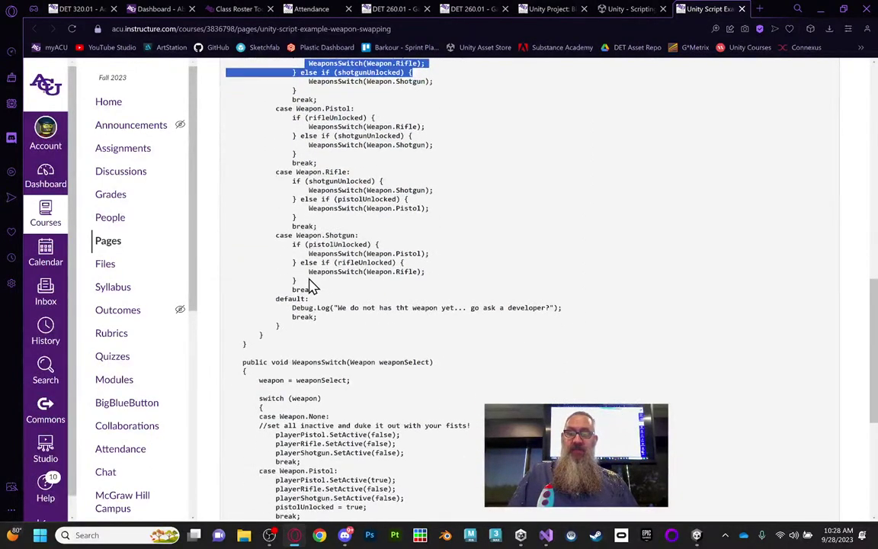
drag(307, 272, 431, 276)
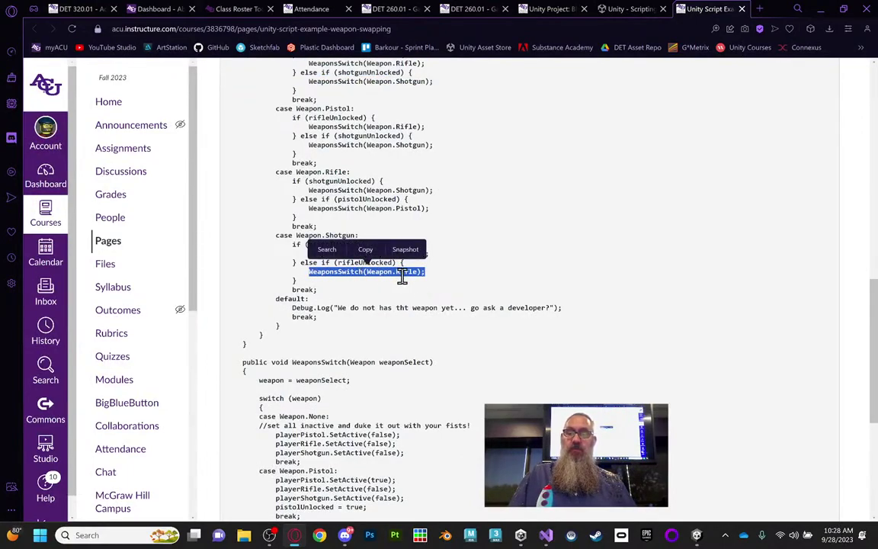
scroll(428, 306, up, 1)
click(467, 305)
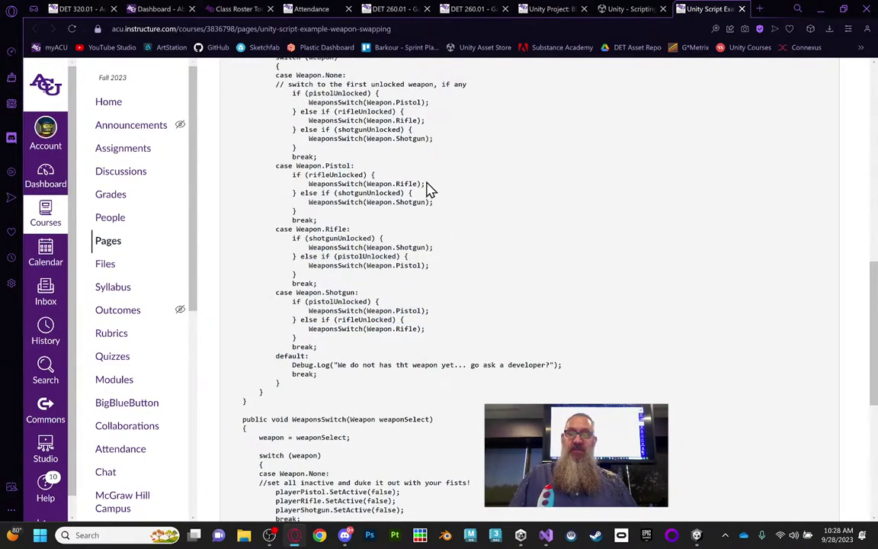
scroll(428, 189, up, 2)
Examine the WeaponsSwitch function, from the weaponSelect assignment through the SetActive lines of each weapon case
scroll(428, 189, down, 4)
scroll(428, 189, down, 3)
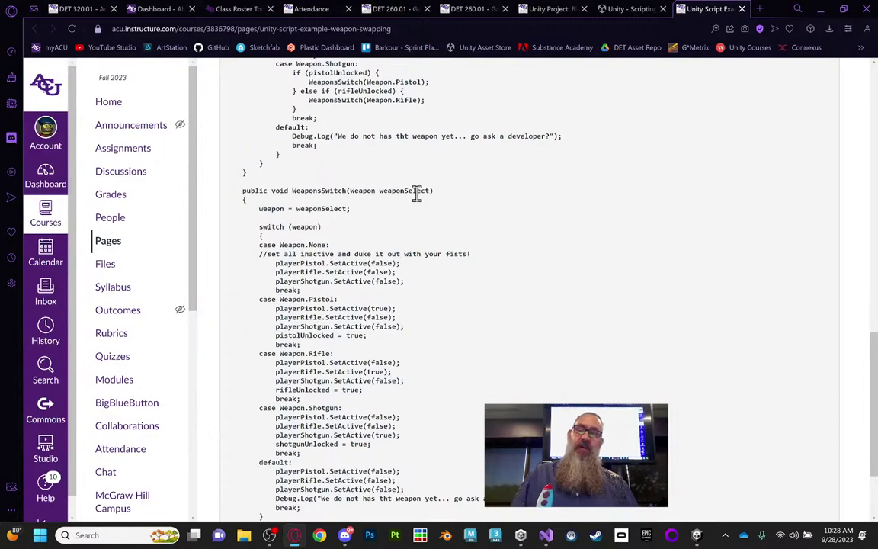
scroll(416, 194, down, 2)
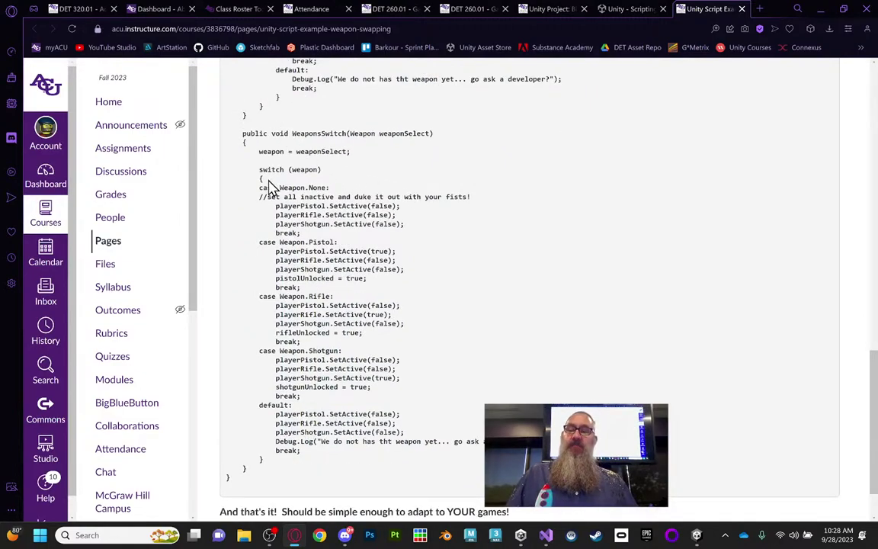
drag(259, 187, 330, 189)
click(333, 210)
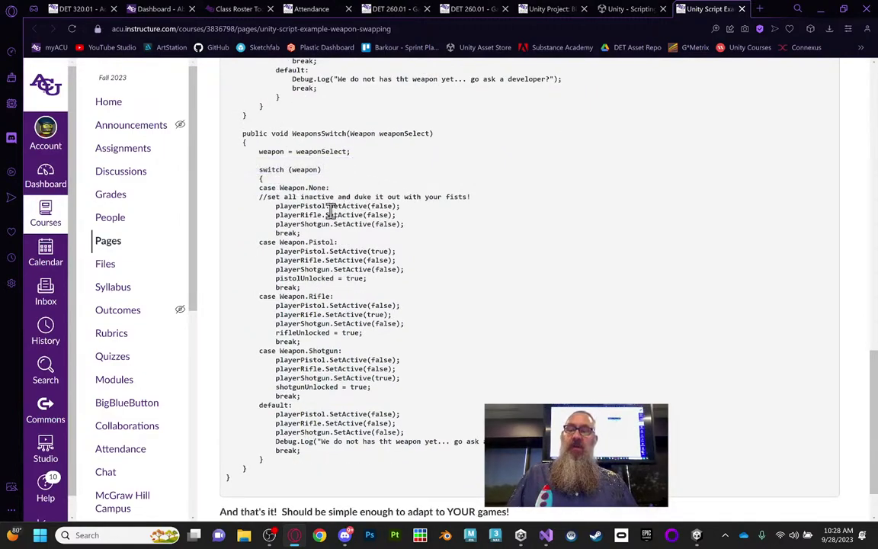
drag(275, 207, 408, 217)
click(319, 234)
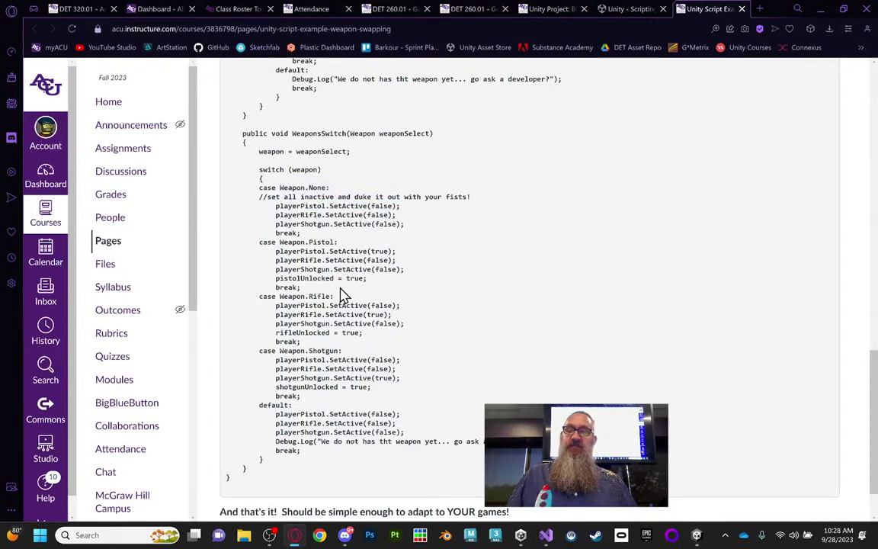
scroll(343, 295, down, 1)
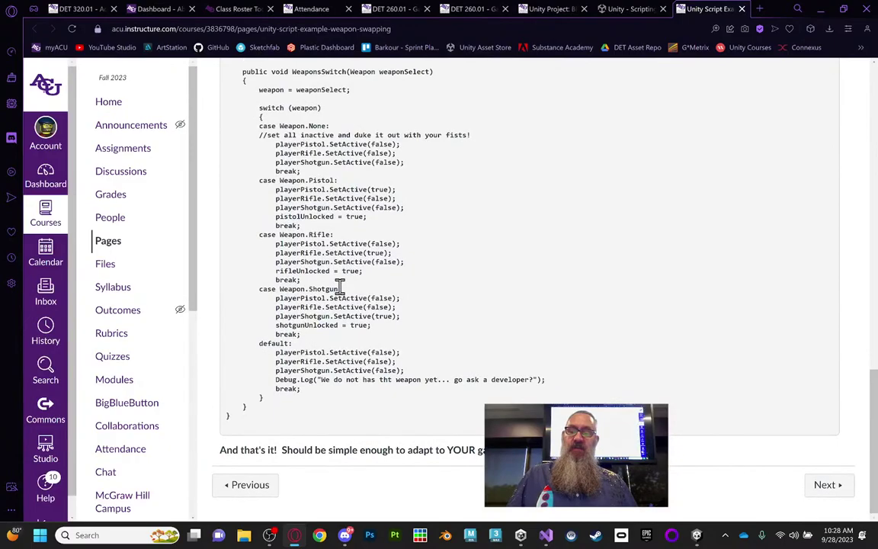
Return to the introduction of the Weapon Swapping page and point out the "teh codez" heading above the script
scroll(342, 294, up, 15)
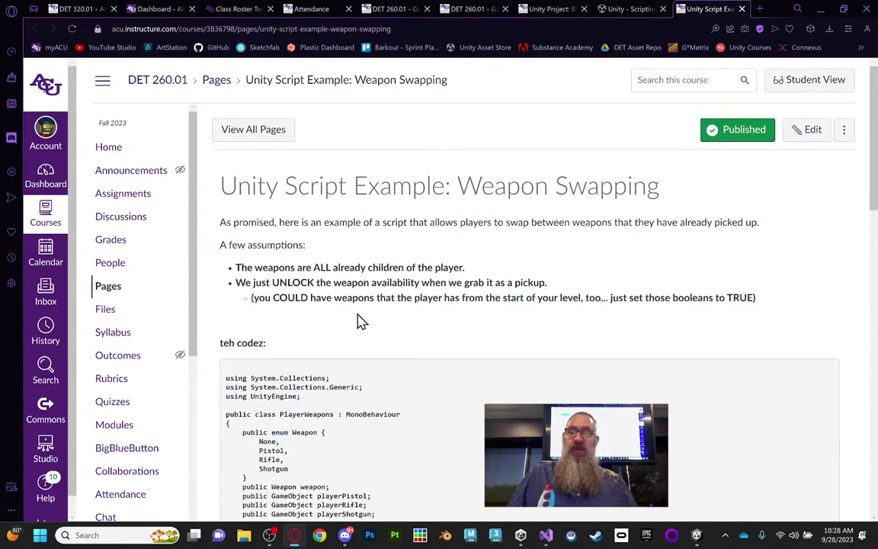
drag(218, 344, 267, 343)
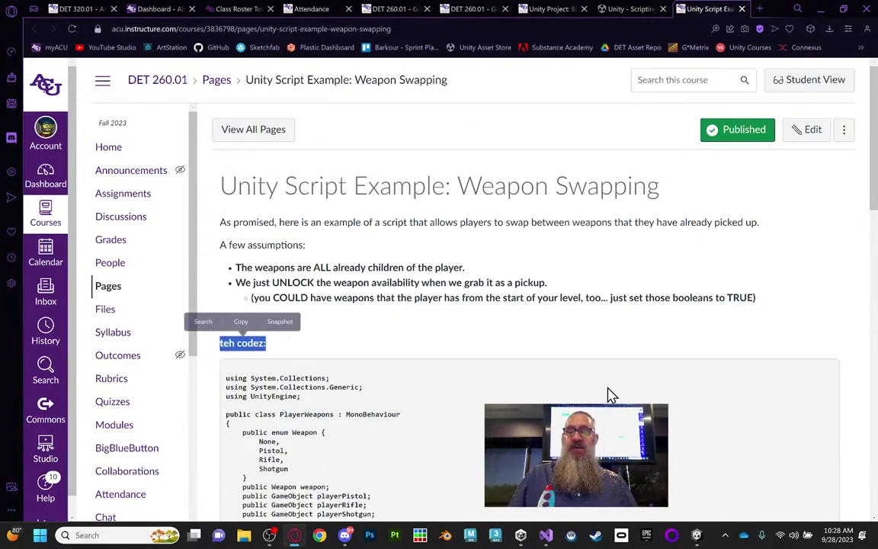
click(616, 345)
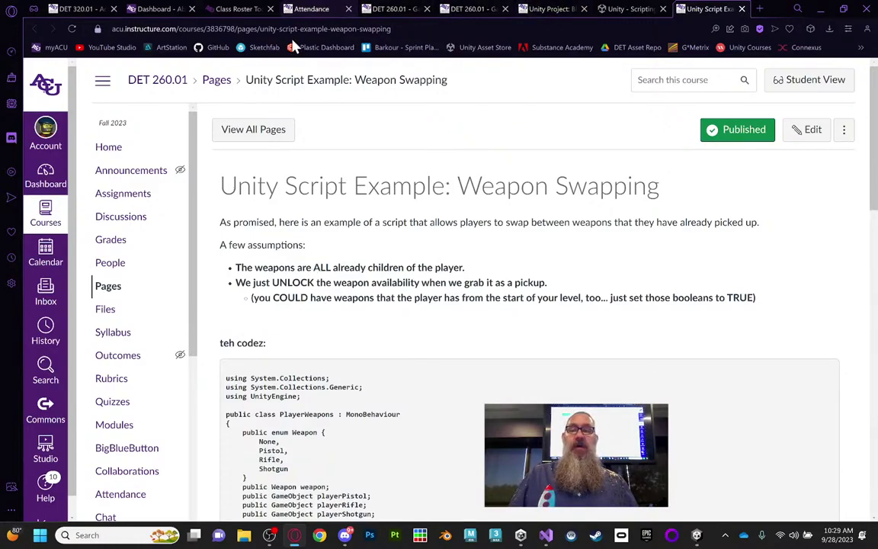
Return to the Unity Project assignment page and skim its level requirements down to the Blast Cam Rubric
click(559, 11)
scroll(542, 301, down, 12)
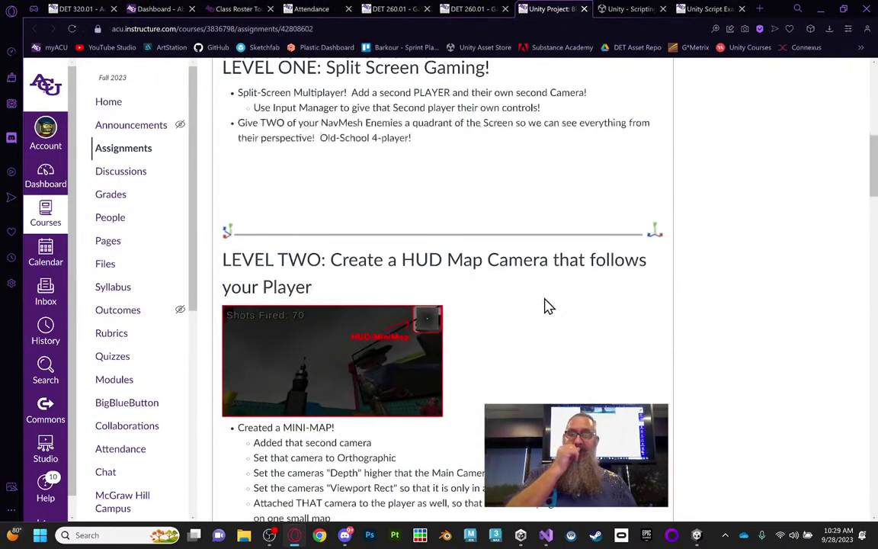
scroll(555, 319, down, 10)
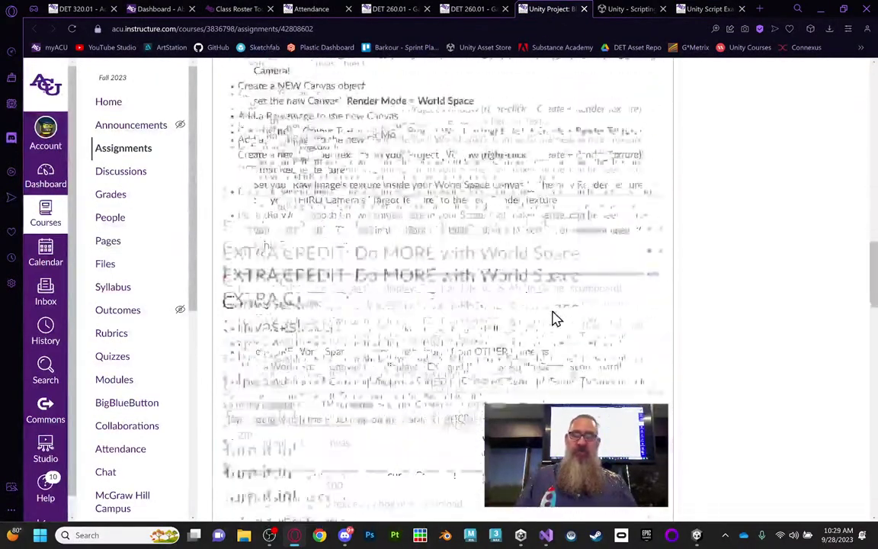
scroll(555, 315, up, 2)
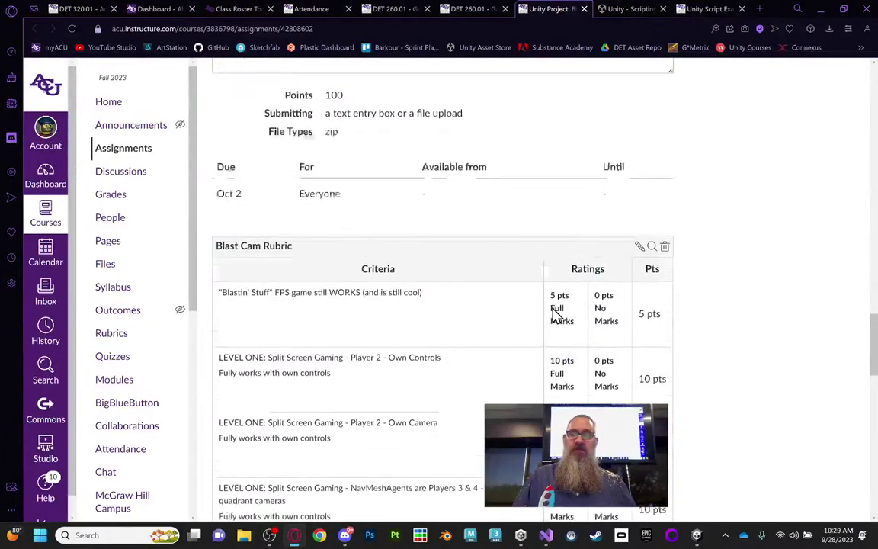
scroll(555, 315, down, 2)
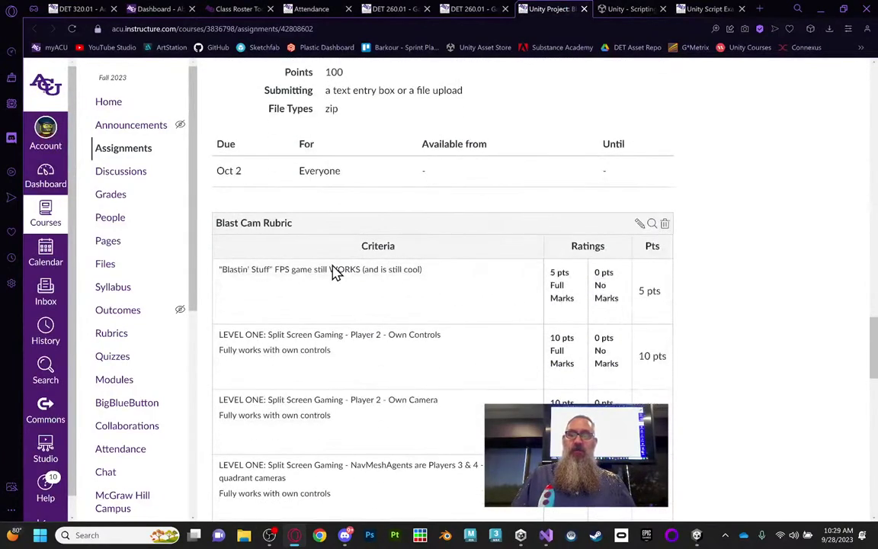
Read through the LEVEL ONE split-screen and LEVEL TWO mini-map criteria of the Blast Cam Rubric
scroll(336, 273, down, 2)
scroll(327, 289, down, 2)
scroll(323, 289, down, 2)
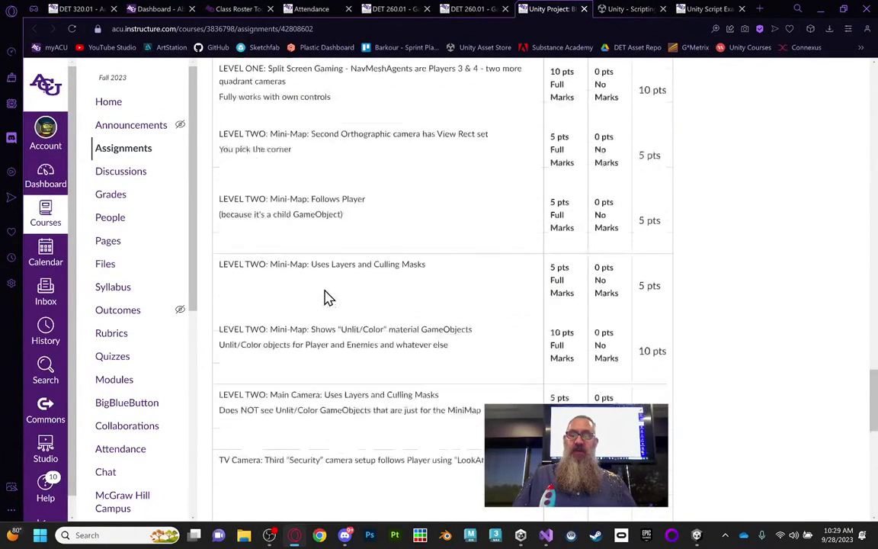
scroll(363, 243, down, 2)
scroll(363, 243, down, 2)
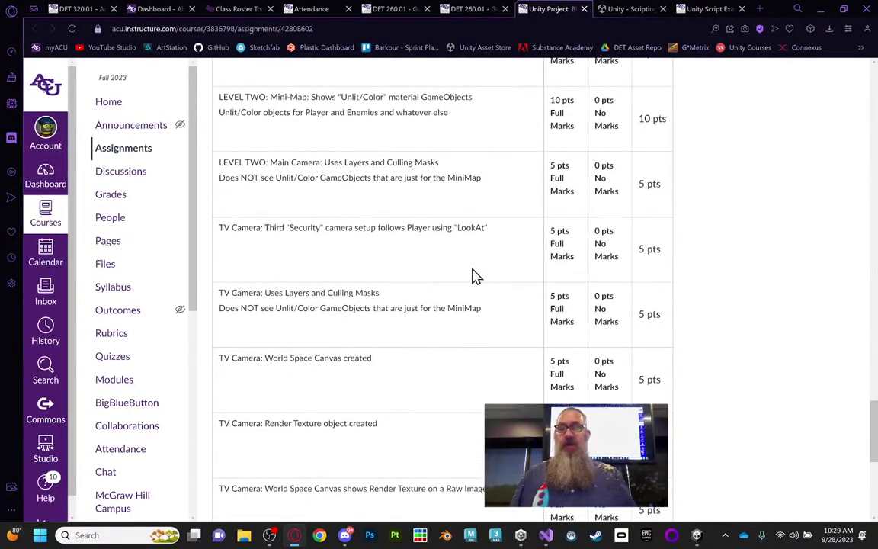
Review the rubric's remaining TV Camera criteria and highlight the extra credit entry about more World Space Canvases
scroll(423, 214, down, 1)
scroll(396, 299, down, 2)
scroll(397, 299, down, 3)
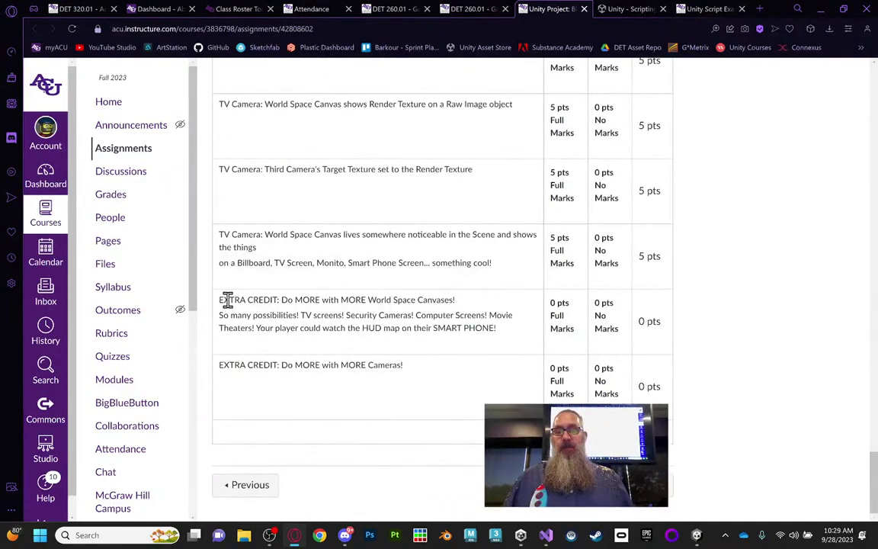
drag(219, 300, 504, 329)
click(471, 204)
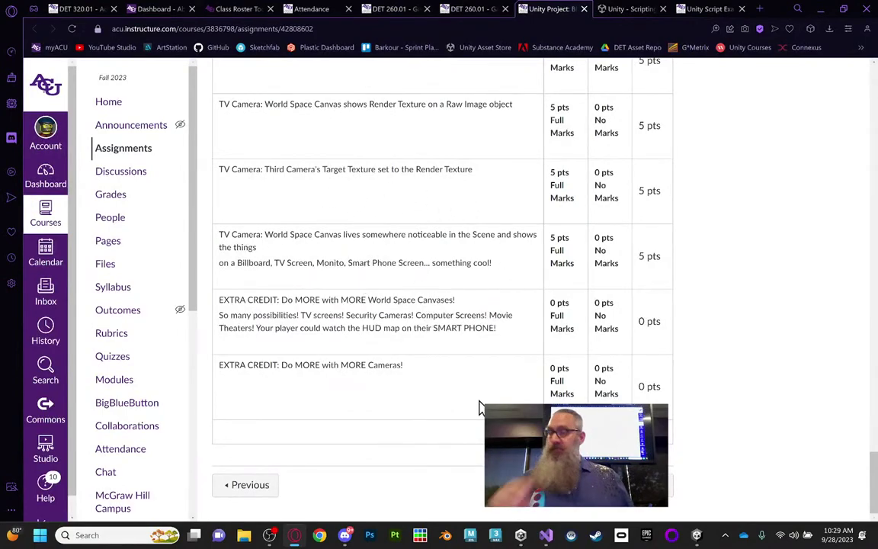
Switch to Unity, open the LevelTwo scene while saving the LevelOneAlternate changes, and run it in play mode
key(alt+Tab)
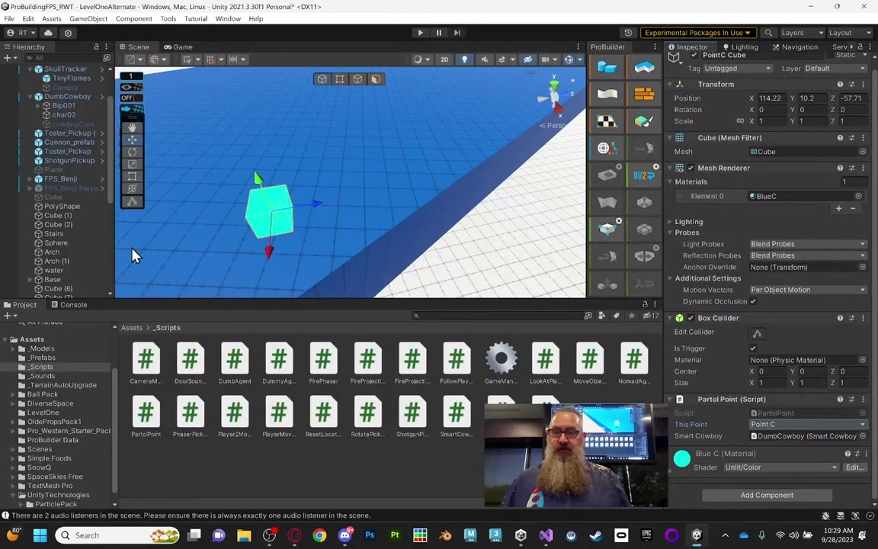
click(17, 341)
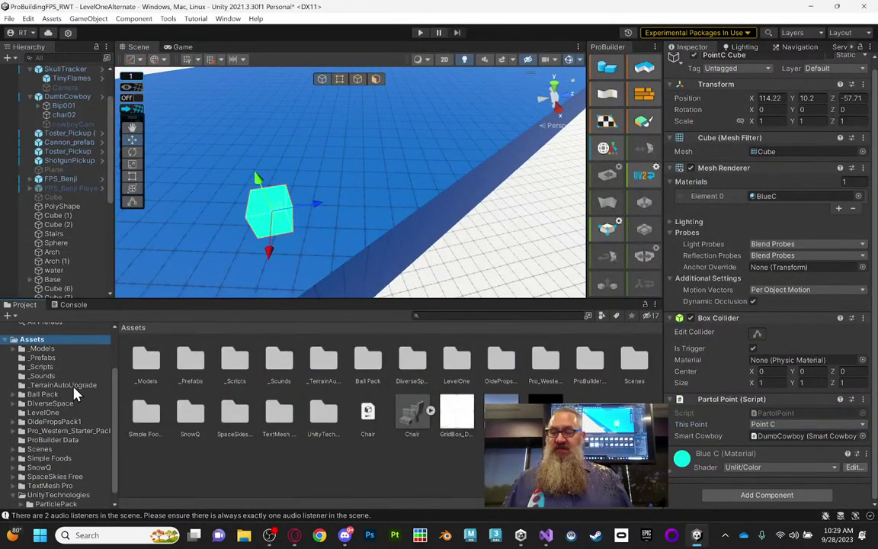
scroll(76, 437, down, 1)
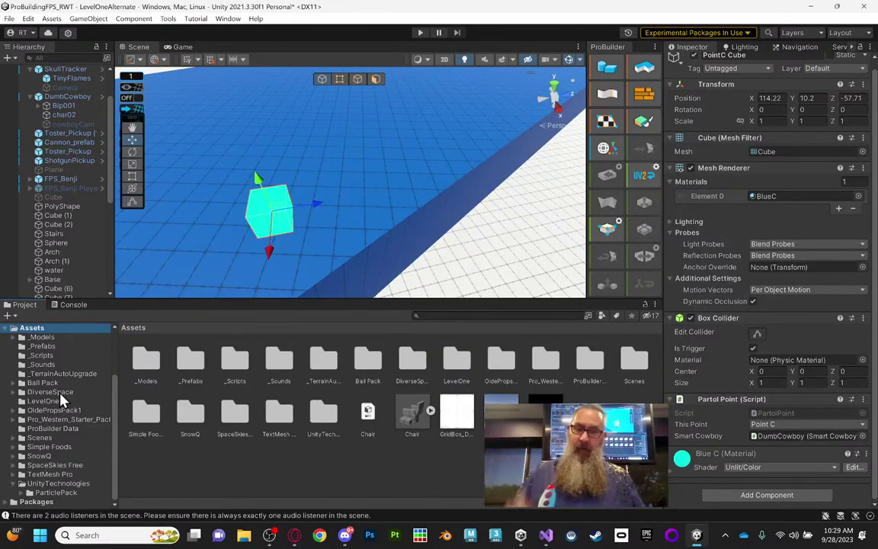
click(40, 438)
double_click(318, 363)
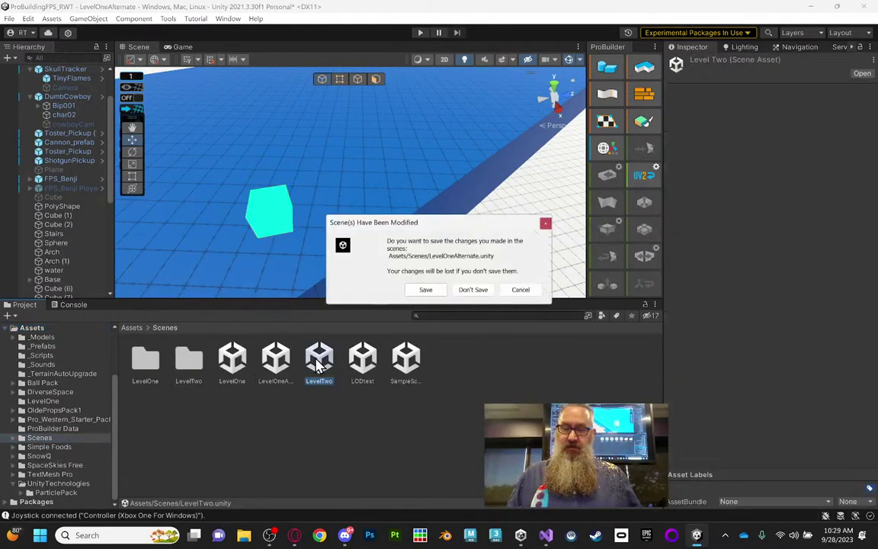
click(443, 290)
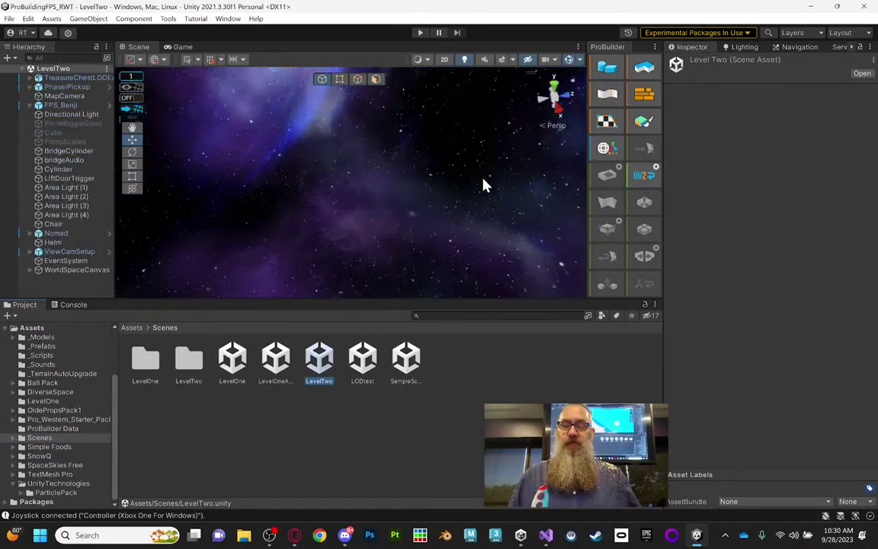
click(419, 33)
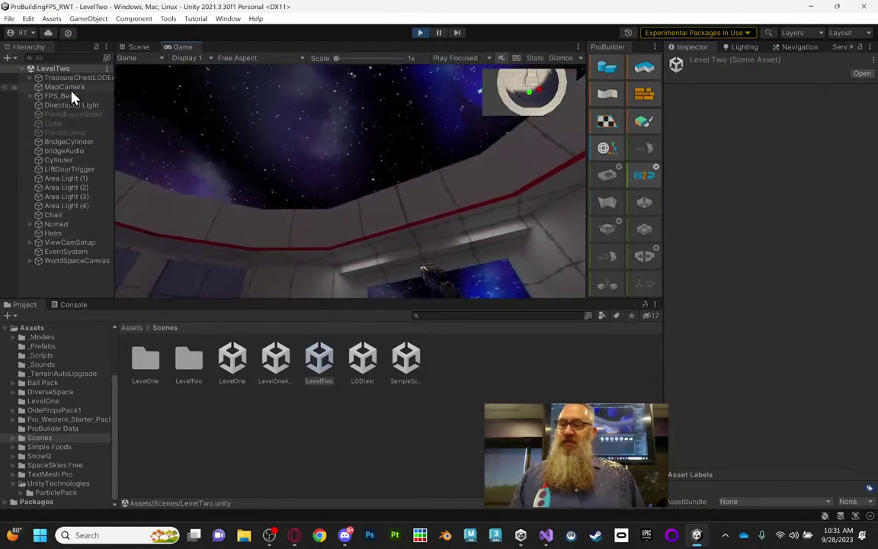
Inspect MapCamera alongside the children of FPS_Benji in the hierarchy, and open MapCamera's FollowPlayer script
click(61, 96)
click(65, 87)
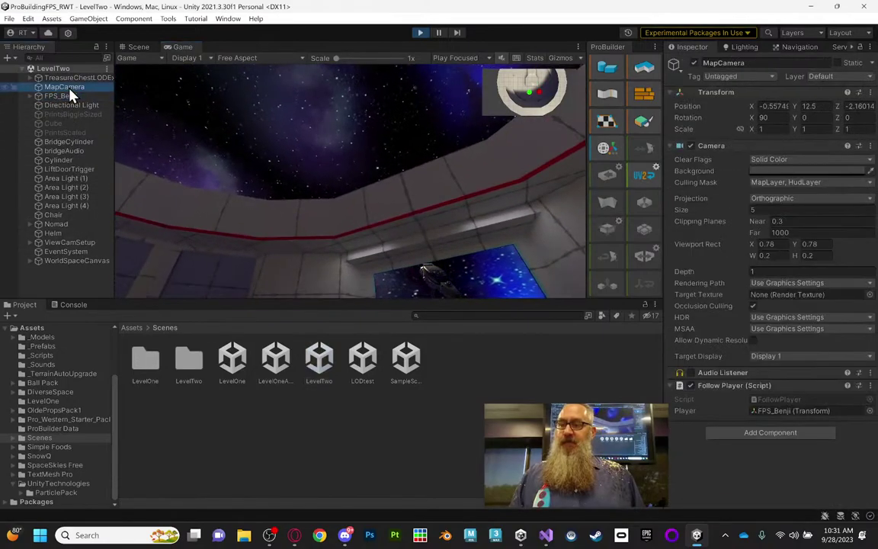
click(30, 96)
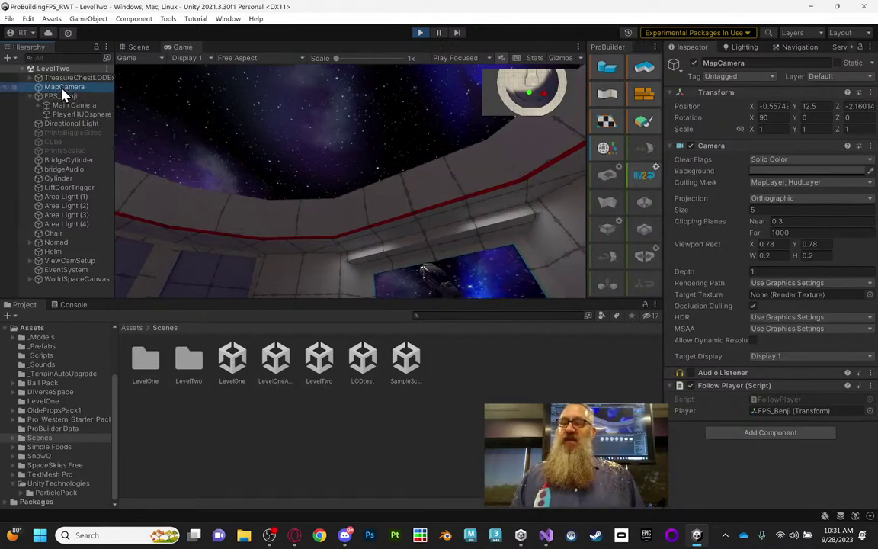
double_click(789, 400)
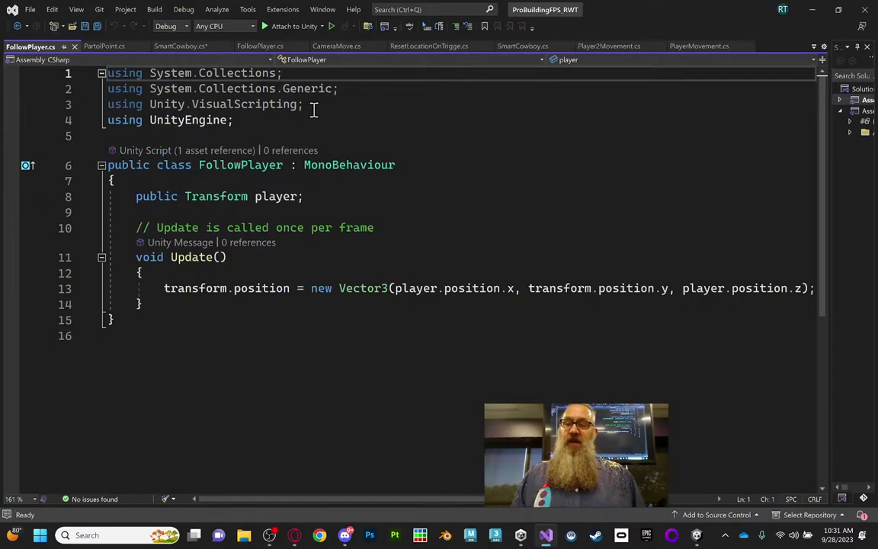
Remove the System.Collections, System.Collections.Generic and Unity.VisualScripting using lines from the FollowPlayer script
drag(303, 107, 101, 73)
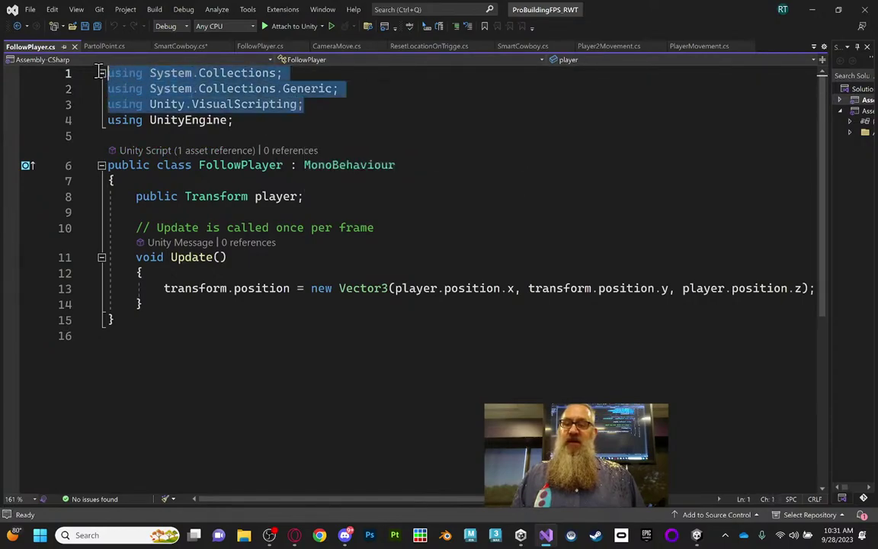
key(Delete)
click(442, 136)
Examine FollowPlayer's public Transform player variable and the transform.position line in Update, including each component of its new Vector3
drag(137, 167, 310, 172)
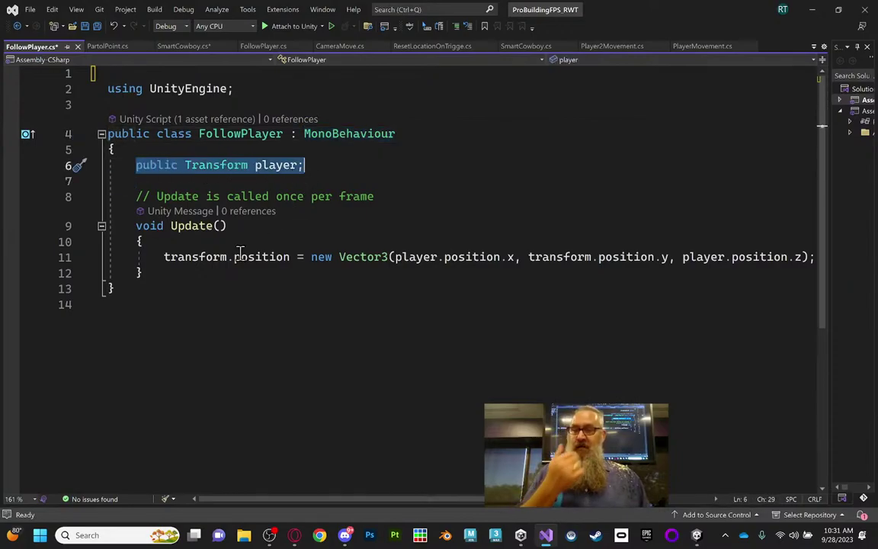
drag(164, 256, 290, 258)
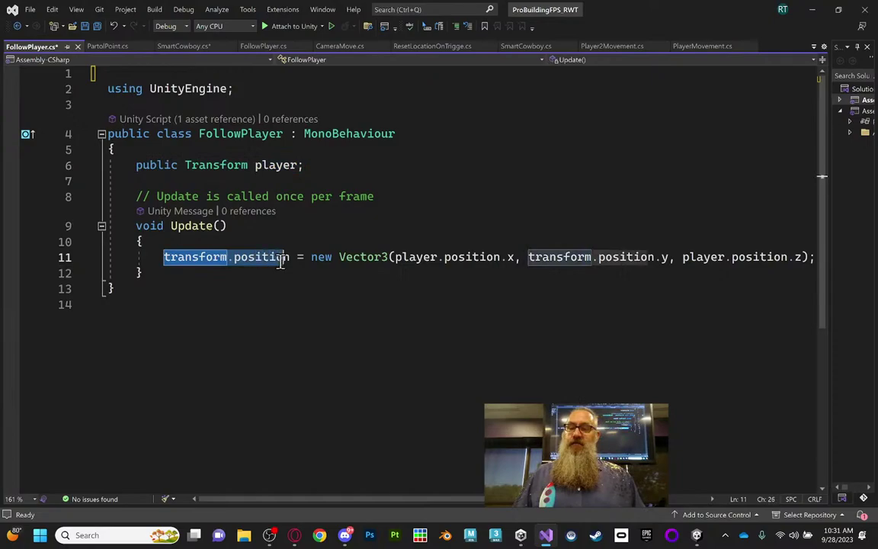
click(194, 259)
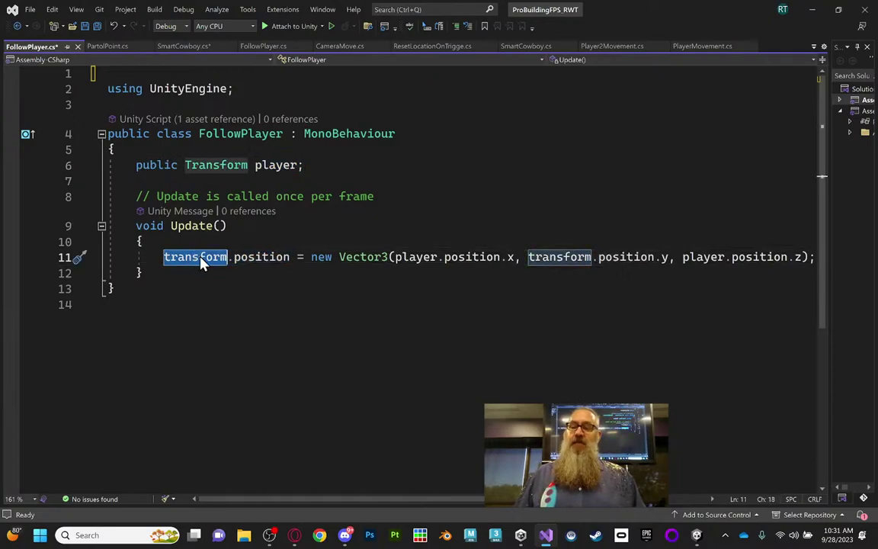
double_click(253, 257)
drag(248, 499, 300, 488)
drag(297, 257, 774, 258)
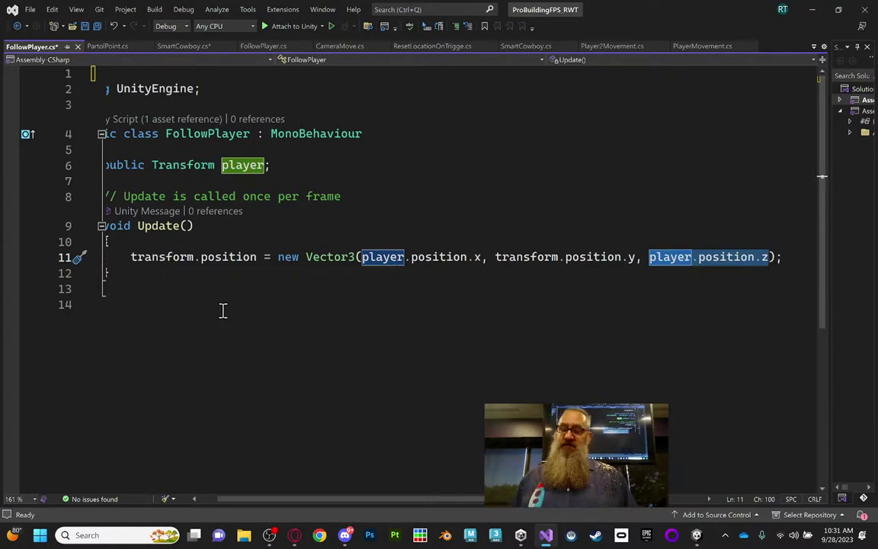
Return to Unity, stop play mode, and open the LevelOne scene in the Game view
click(815, 11)
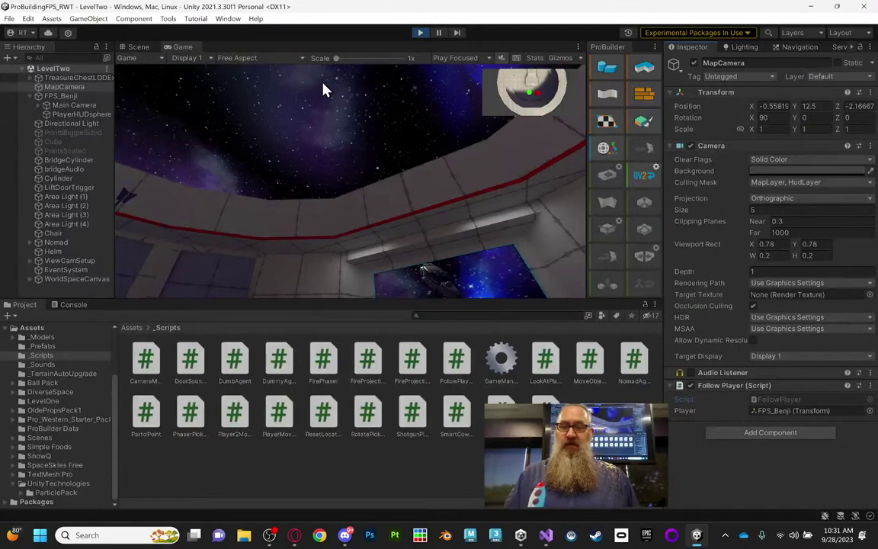
click(418, 32)
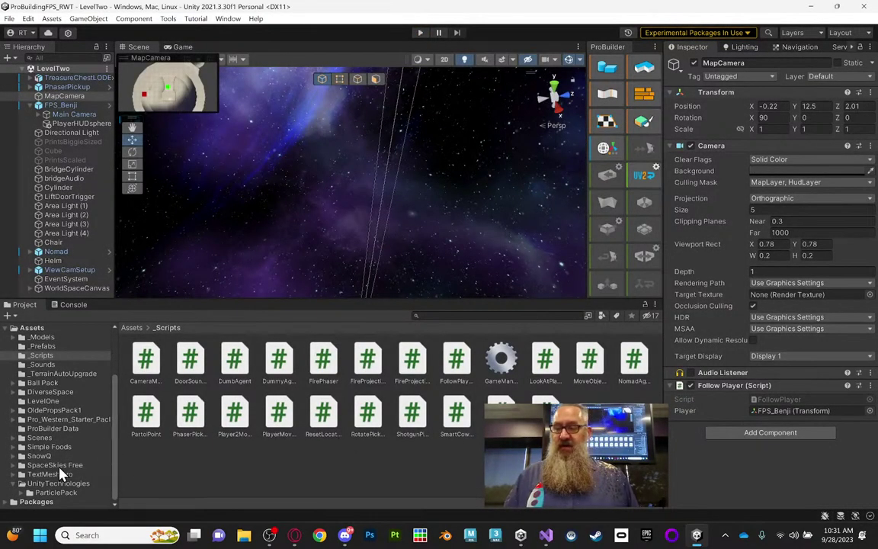
click(44, 439)
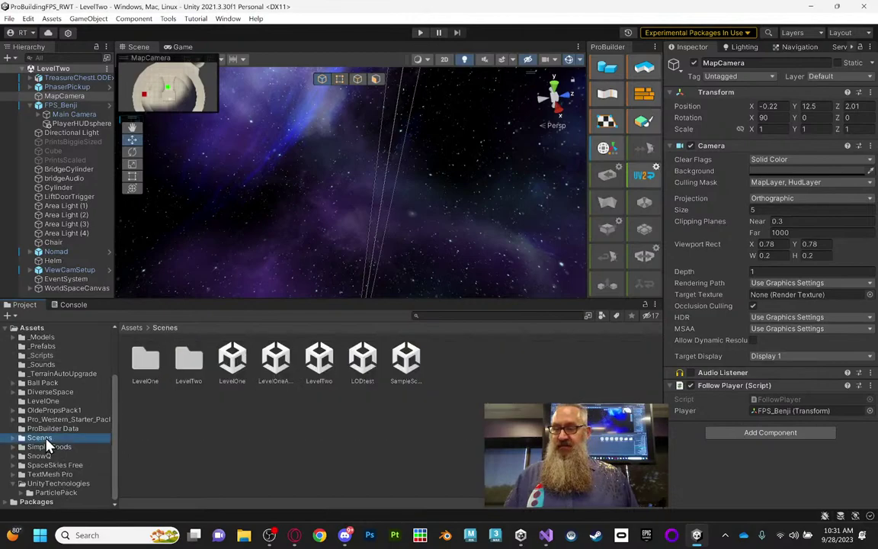
double_click(235, 362)
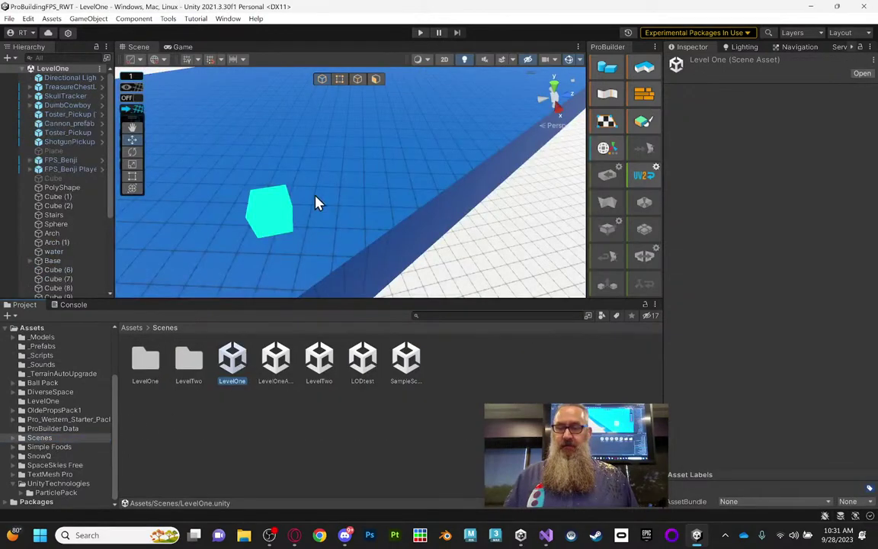
click(181, 47)
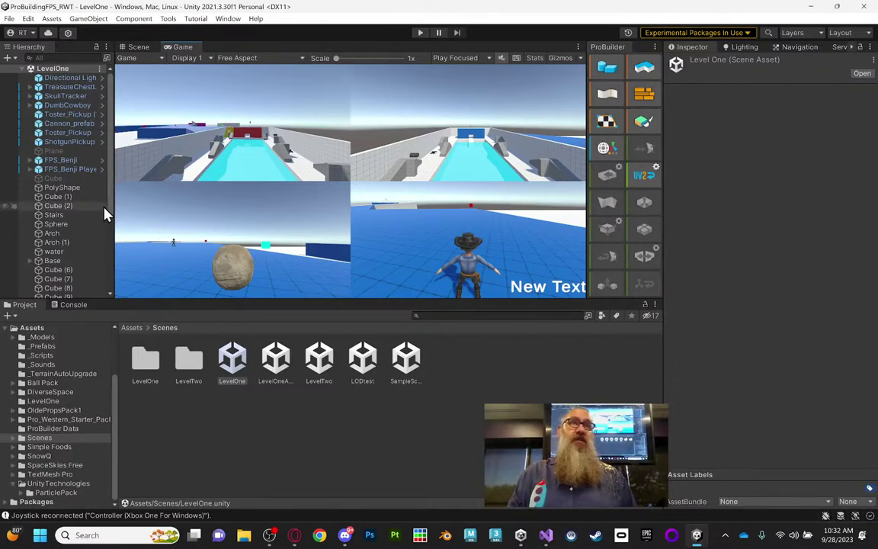
In the project's Input Manager, set the Type of the Horizontal2 axis to Joystick Axis
click(28, 18)
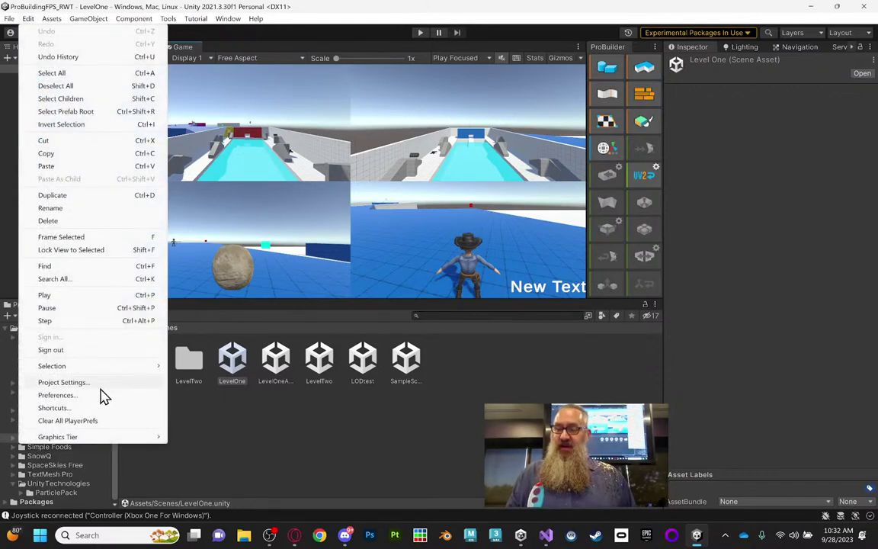
click(76, 382)
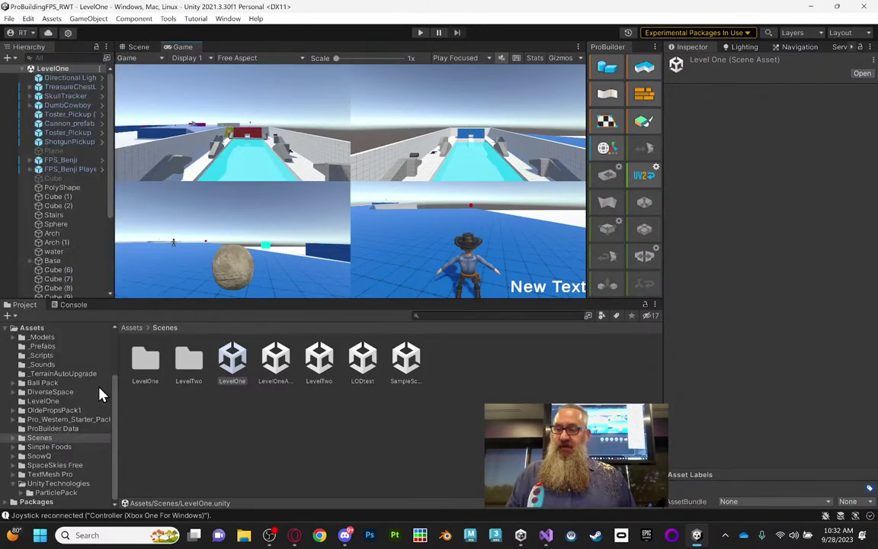
scroll(469, 270, down, 15)
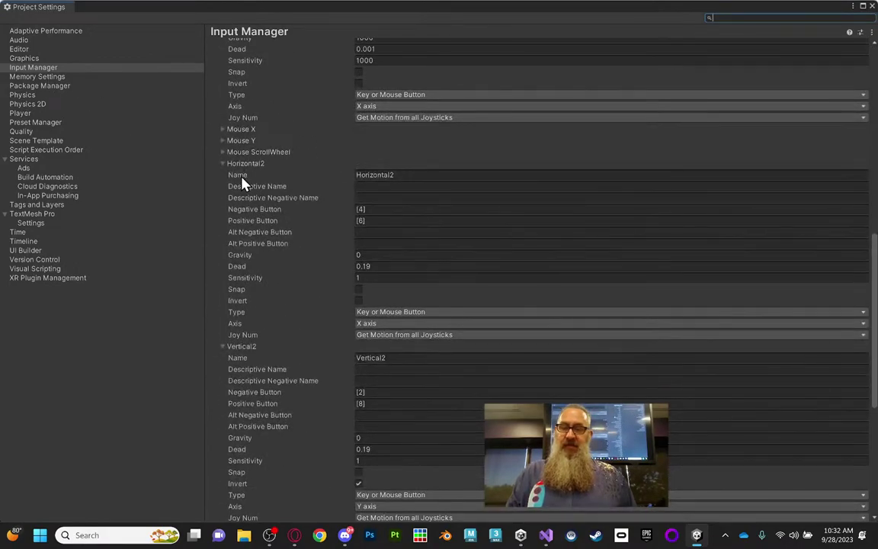
click(418, 174)
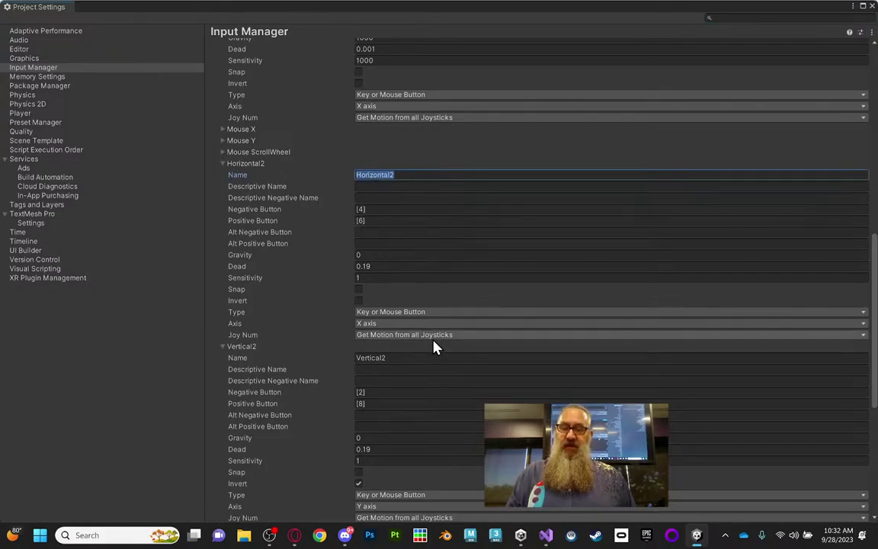
click(432, 313)
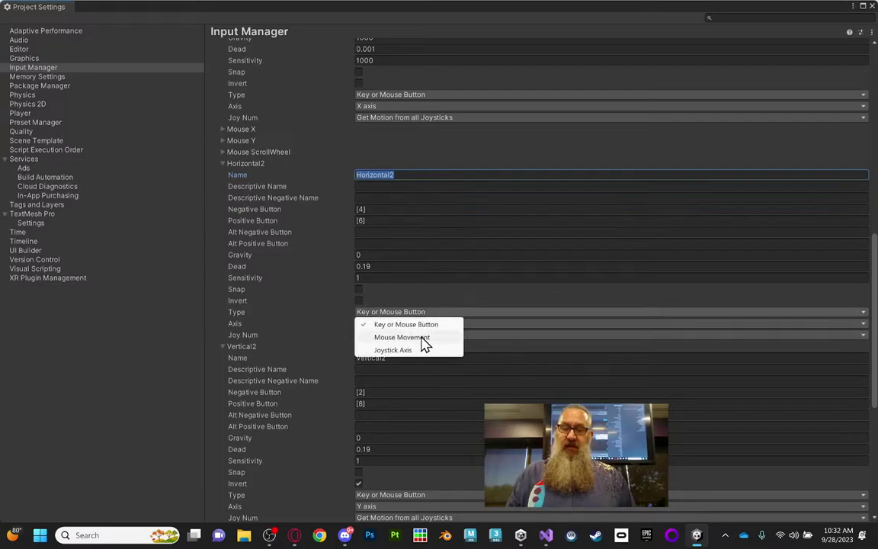
click(416, 351)
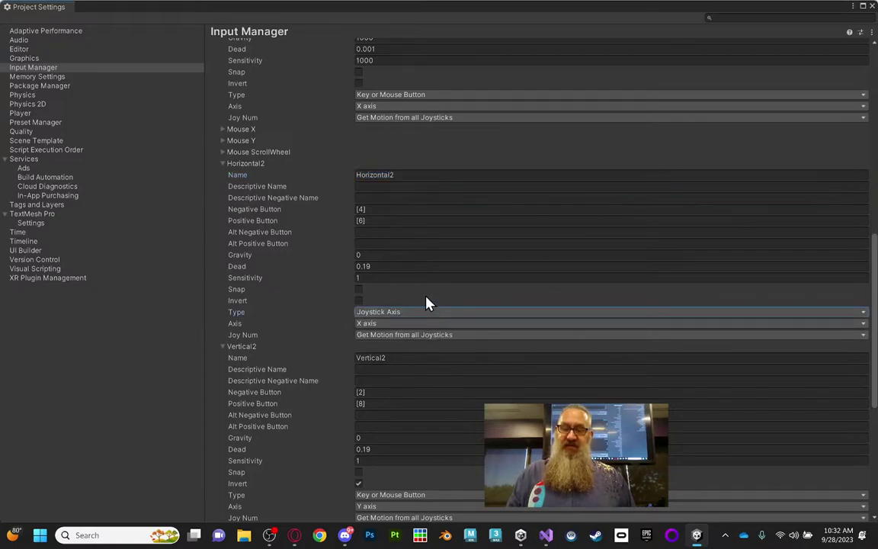
Clear the Negative Button and Positive Button values of the Horizontal2 axis
click(388, 210)
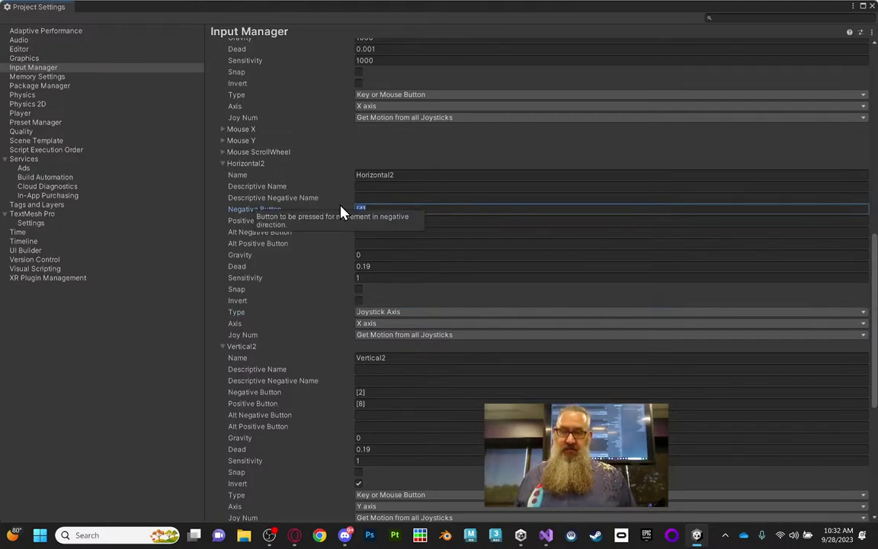
key(BackSpace)
click(410, 219)
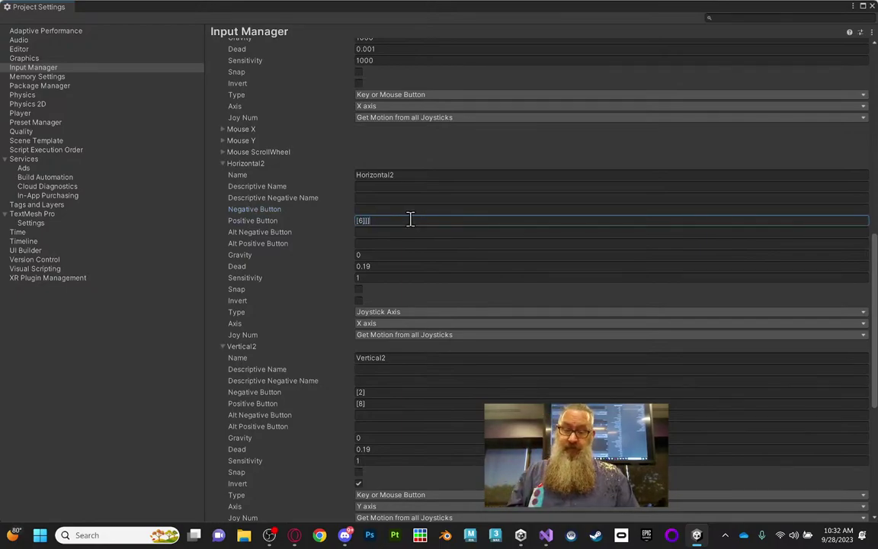
Set the Axes Size to 20 and expand the added FireToast entry at the end of the list
scroll(374, 228, down, 5)
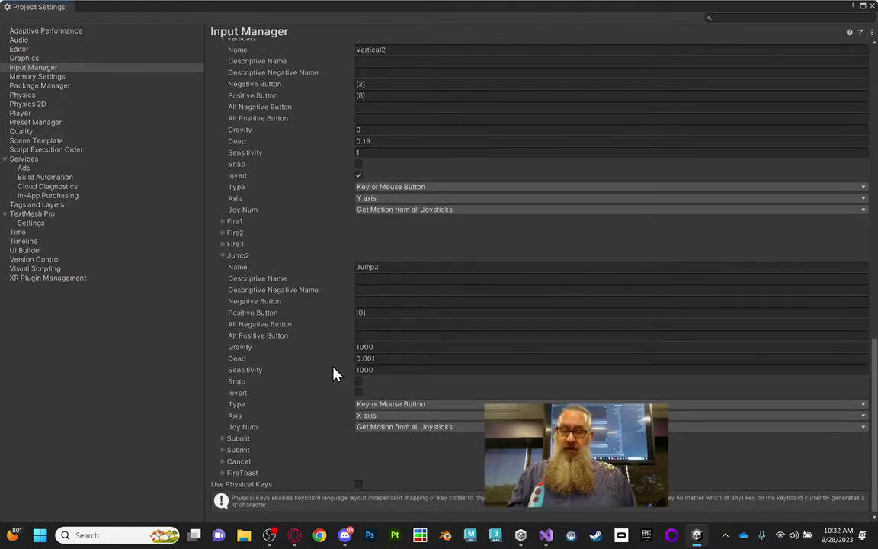
scroll(336, 374, up, 15)
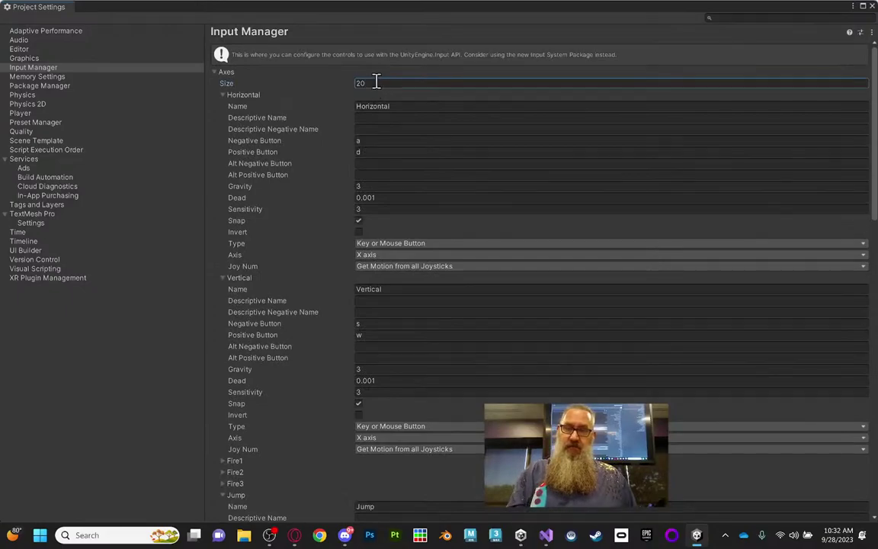
scroll(300, 305, down, 15)
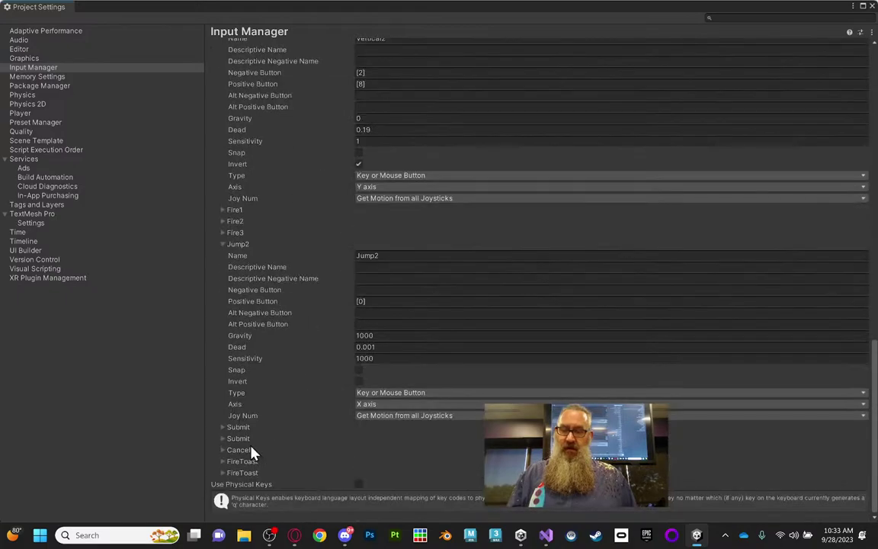
click(223, 473)
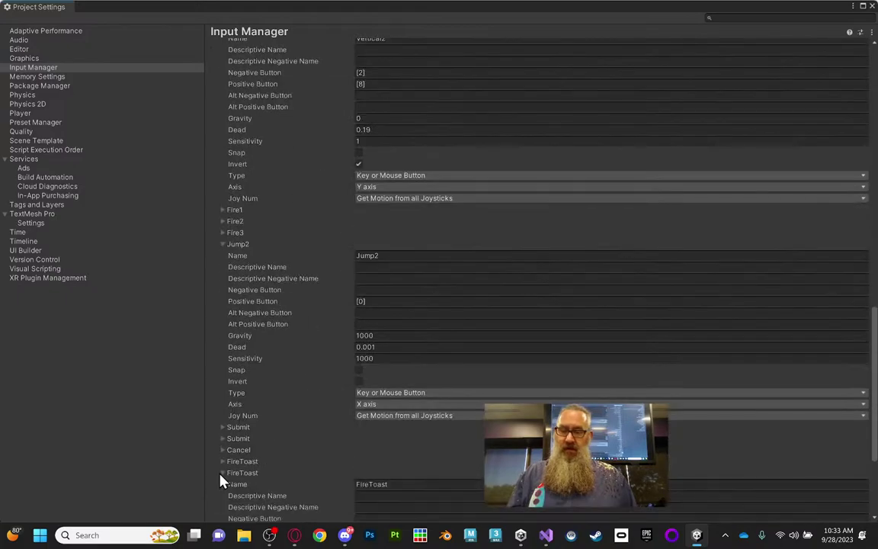
click(223, 473)
click(223, 473)
scroll(288, 446, down, 5)
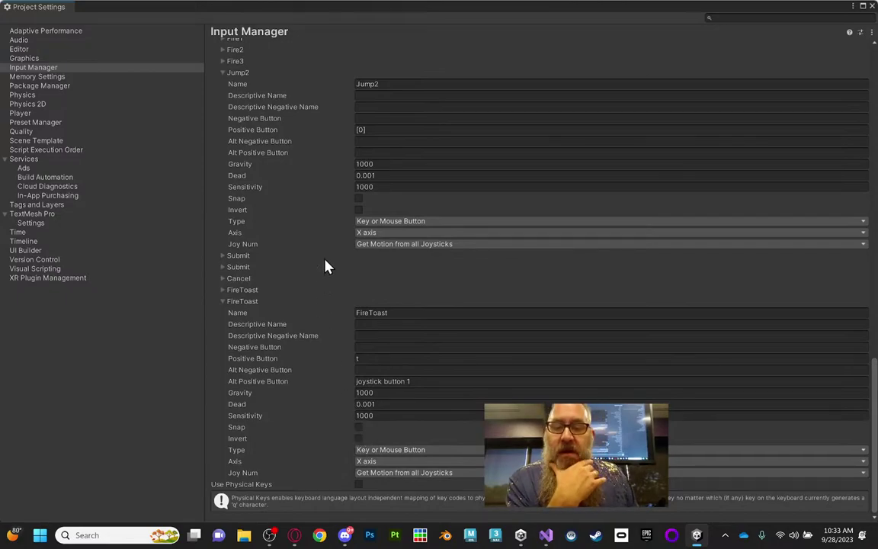
scroll(436, 235, up, 3)
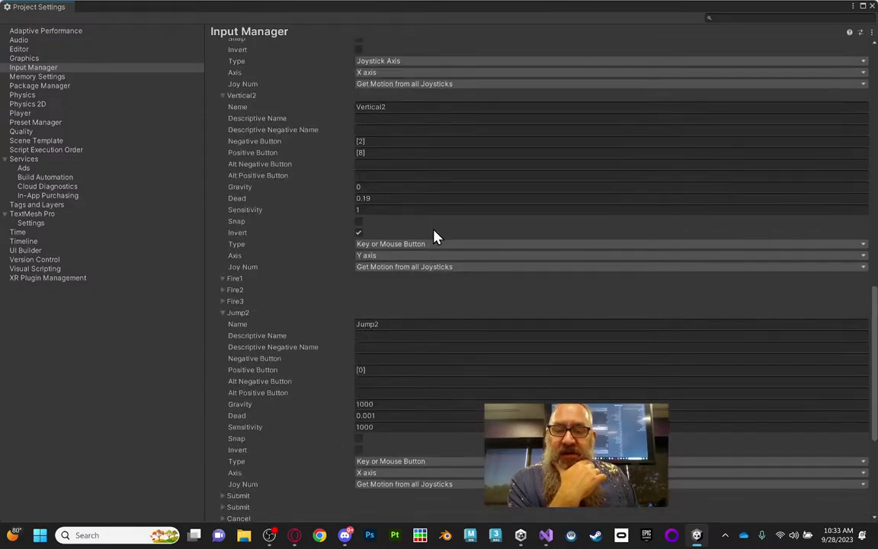
scroll(436, 237, up, 1)
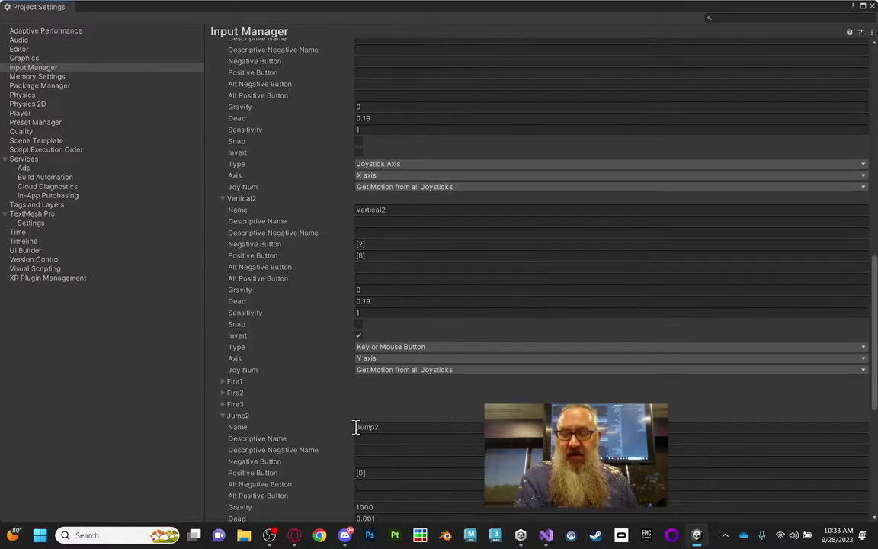
Open the Scripty_Sprites_RWT_2023 project from Unity Hub and return to the current project's Input Manager while it loads
click(521, 535)
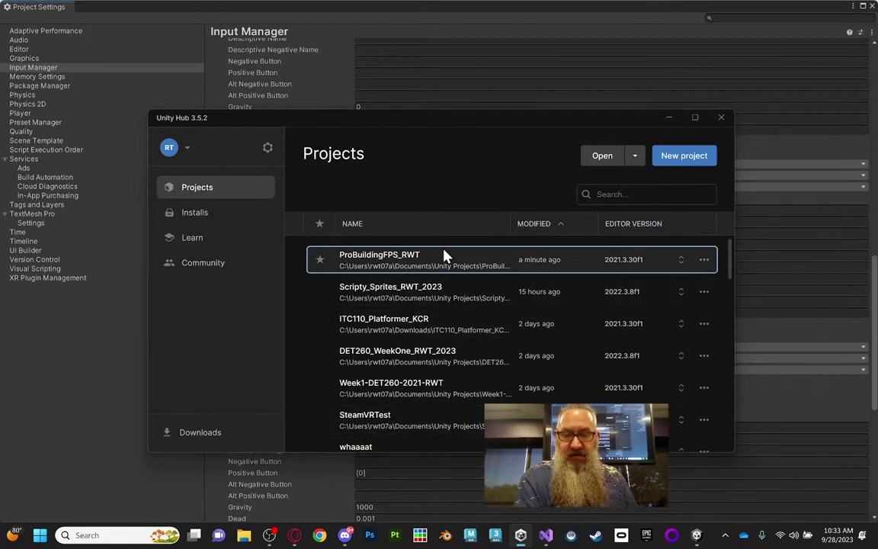
click(418, 295)
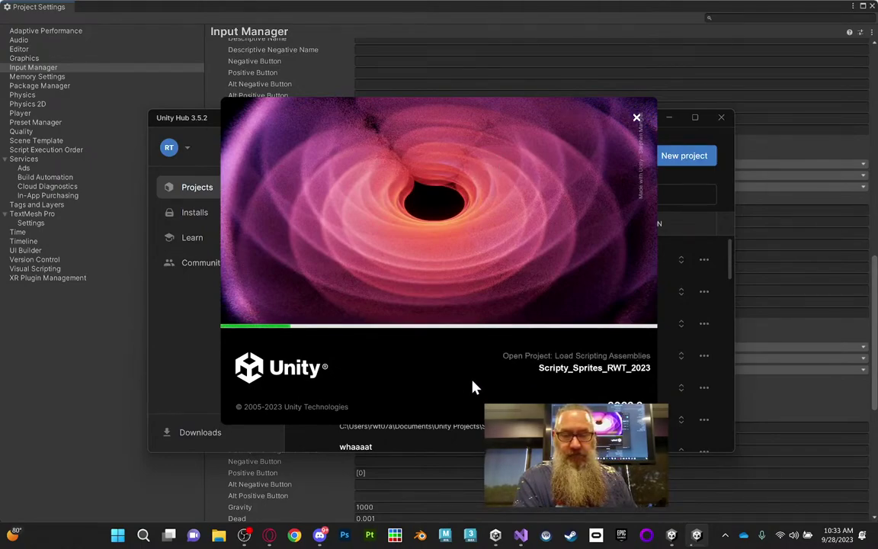
click(639, 16)
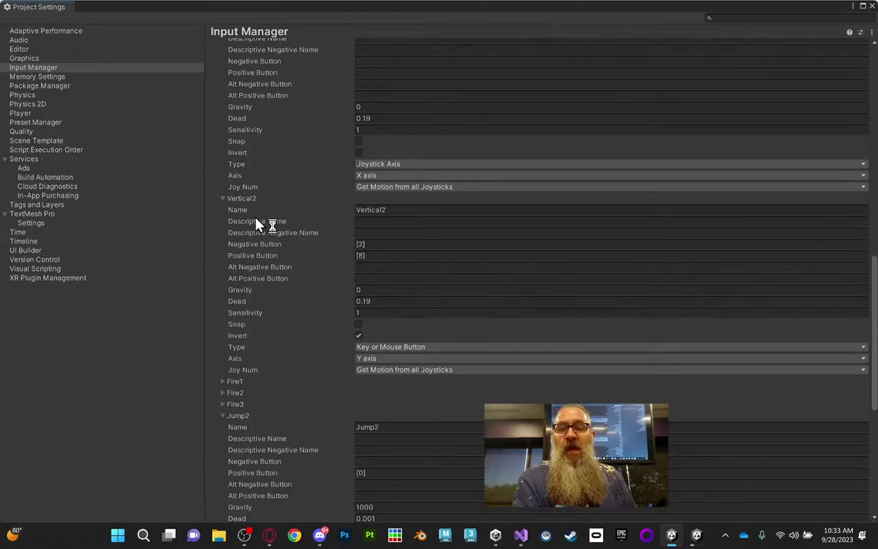
Compare the first player's Vertical and Jump axes with Horizontal2, Vertical2 and Jump2, checking their button, Type and Axis settings
scroll(263, 220, up, 3)
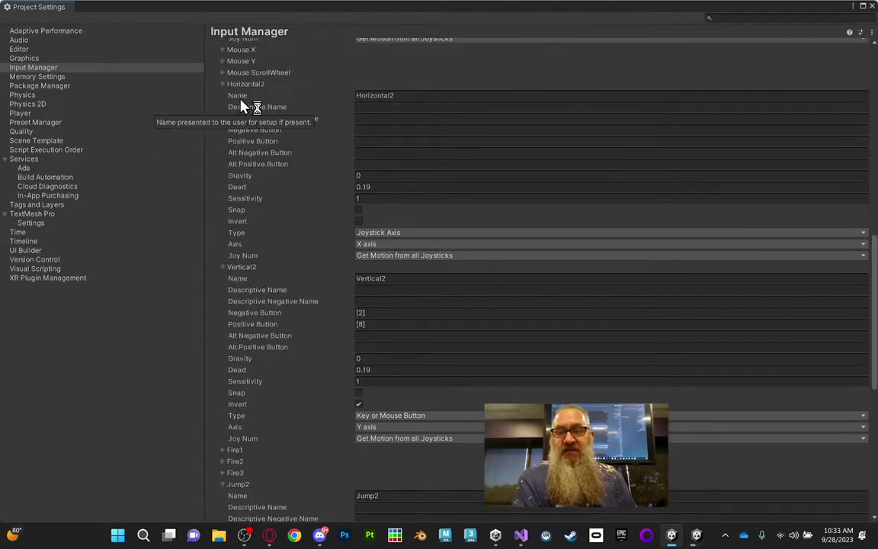
scroll(257, 93, up, 10)
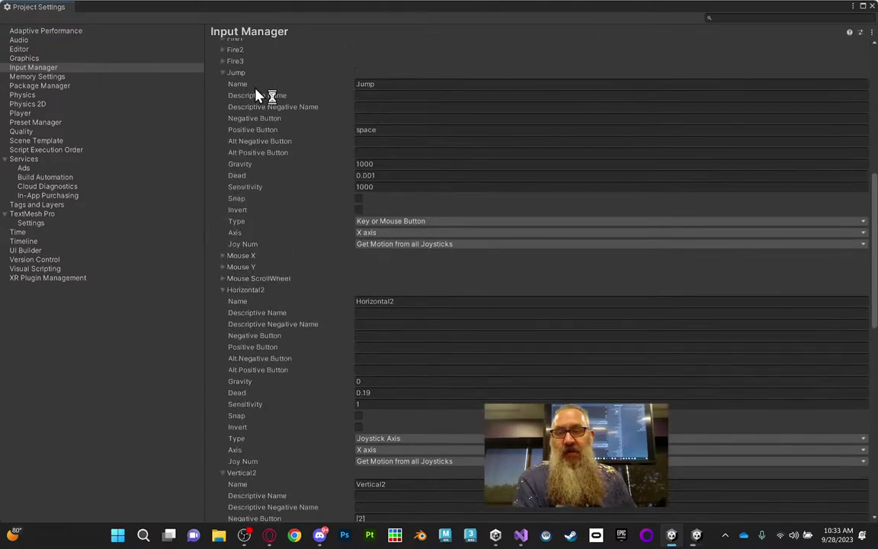
scroll(263, 114, up, 3)
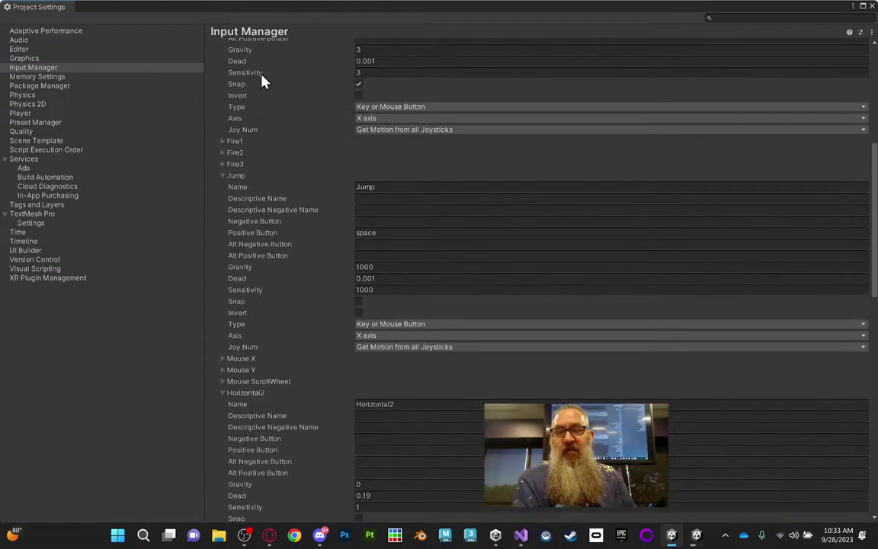
scroll(263, 88, up, 9)
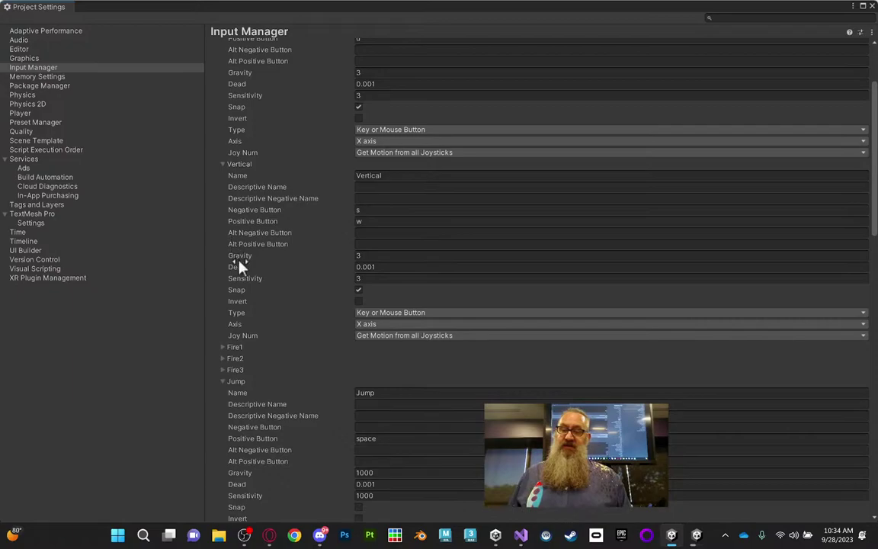
scroll(278, 372, down, 1)
scroll(281, 374, down, 5)
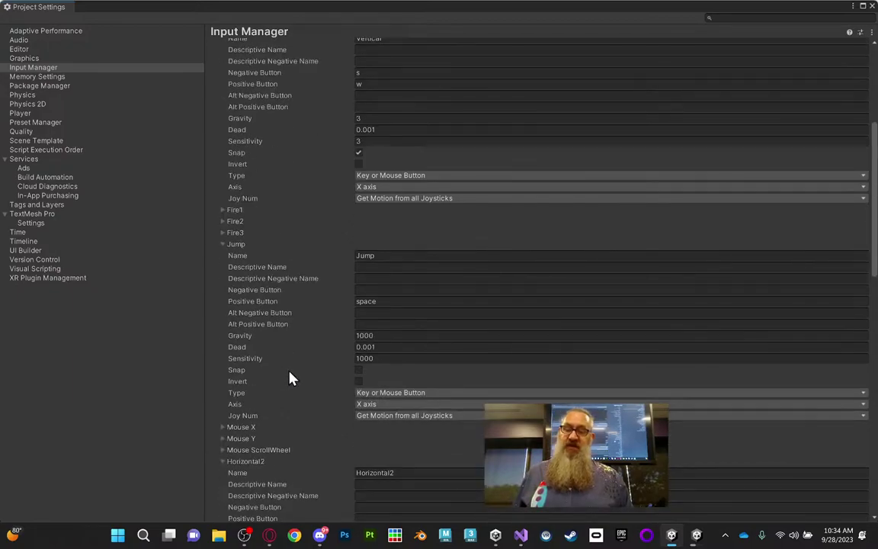
scroll(295, 370, down, 1)
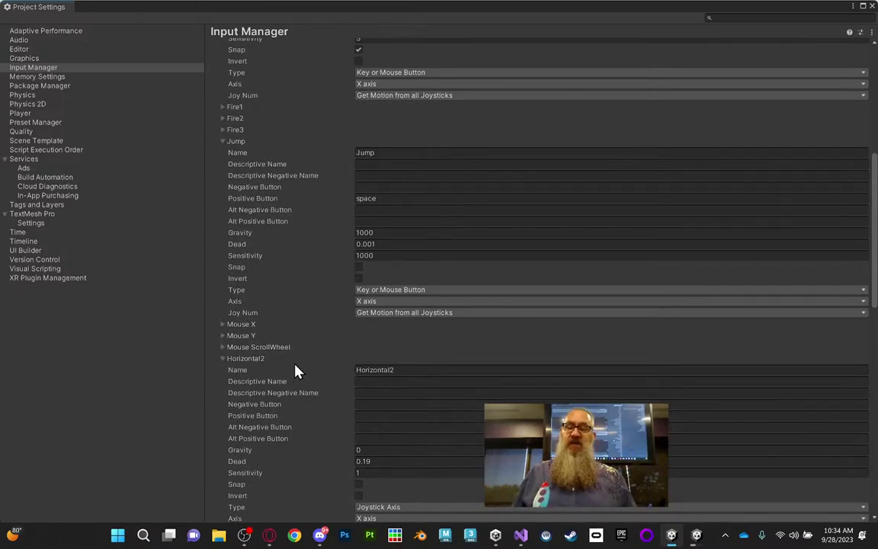
scroll(297, 372, down, 14)
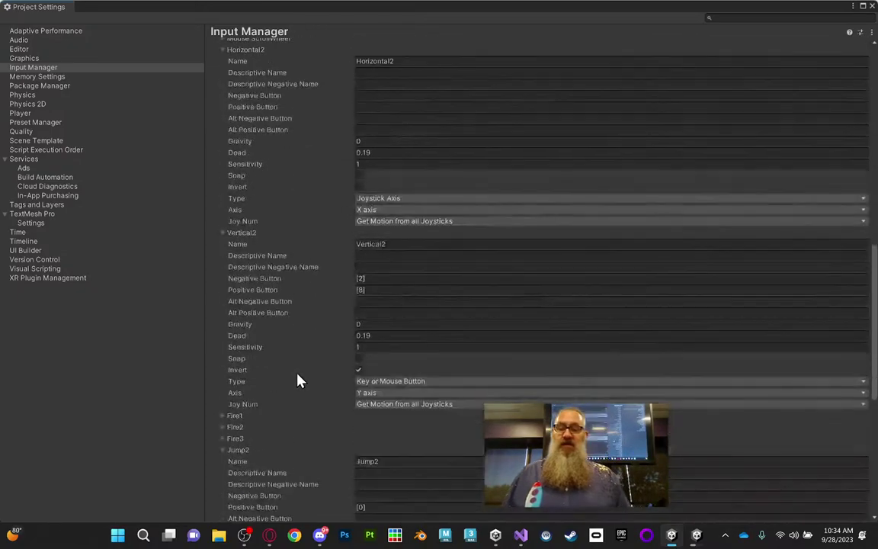
mouse_move(696, 540)
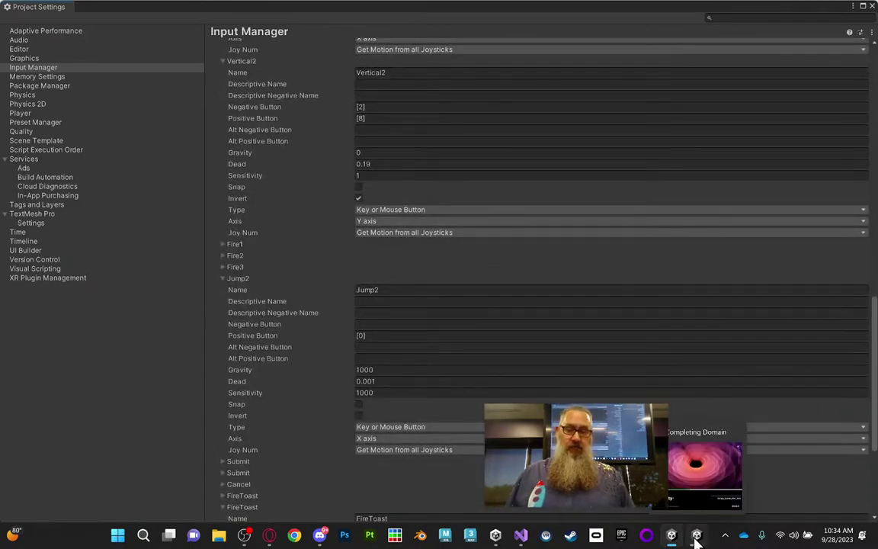
scroll(252, 168, up, 2)
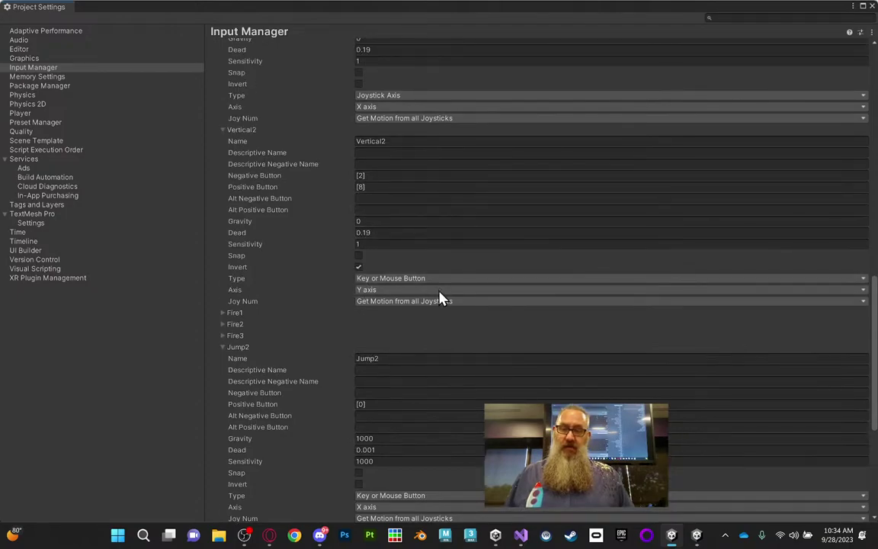
scroll(439, 296, down, 3)
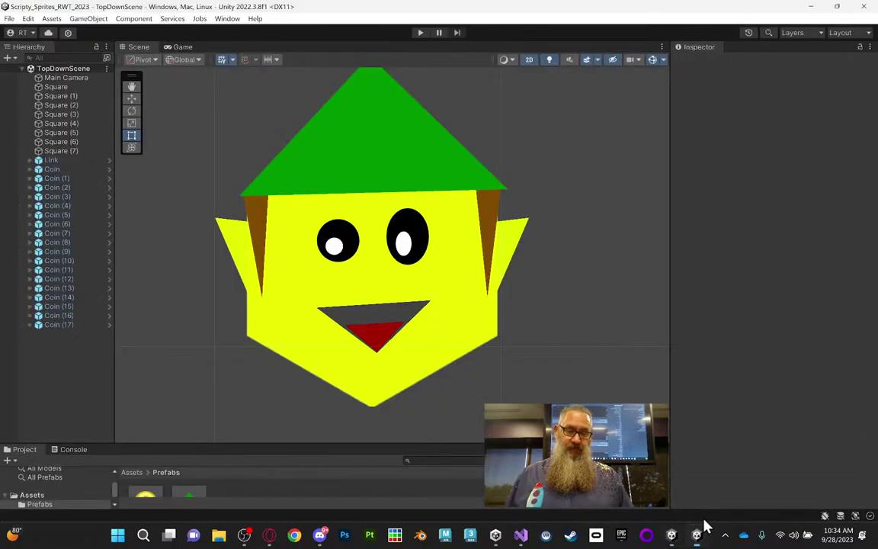
In the Scripty_Sprites_RWT_2023 project, make the Project window taller and open the Input Manager settings
scroll(259, 221, down, 5)
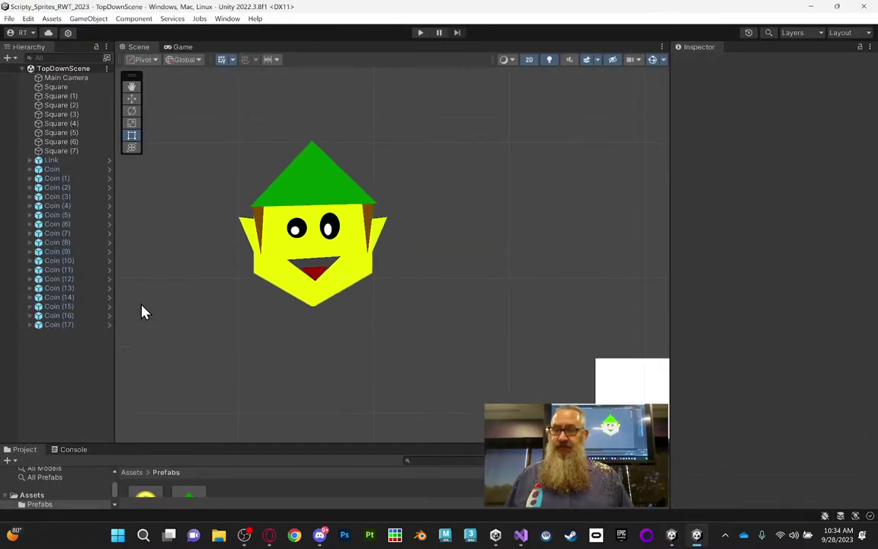
drag(156, 443, 152, 342)
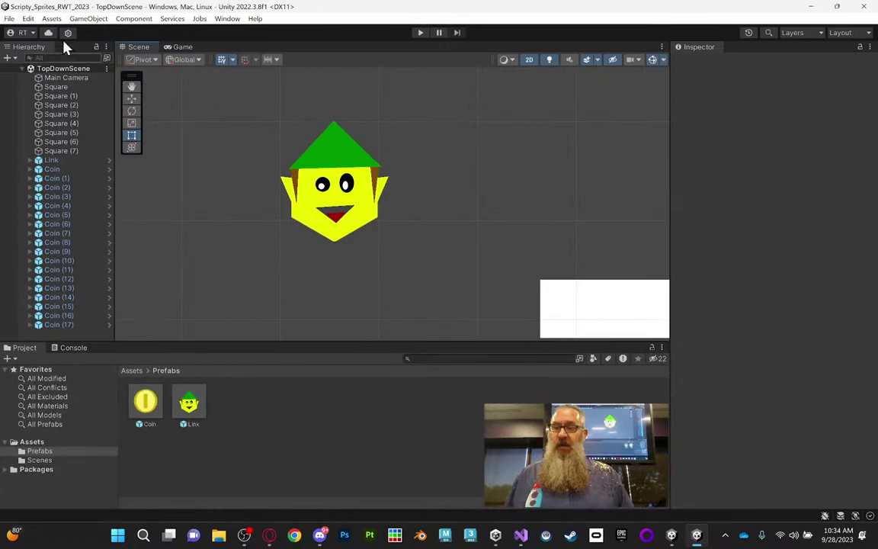
click(28, 19)
click(82, 383)
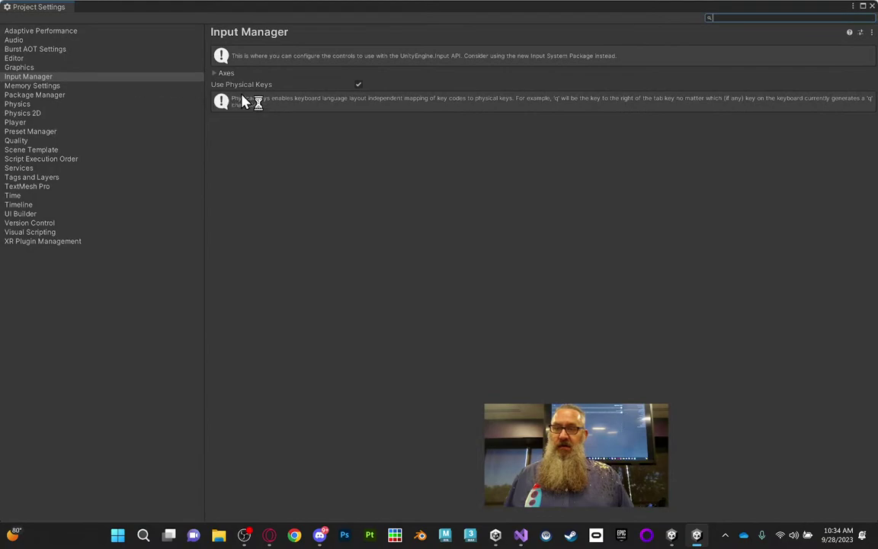
Expand the Axes list and examine the default button assignments of the first Horizontal and Vertical axes
click(215, 77)
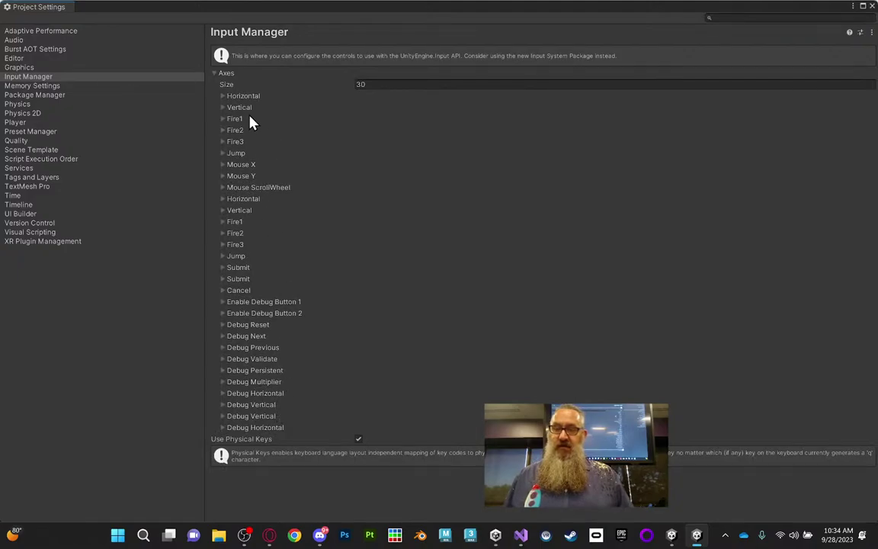
click(224, 96)
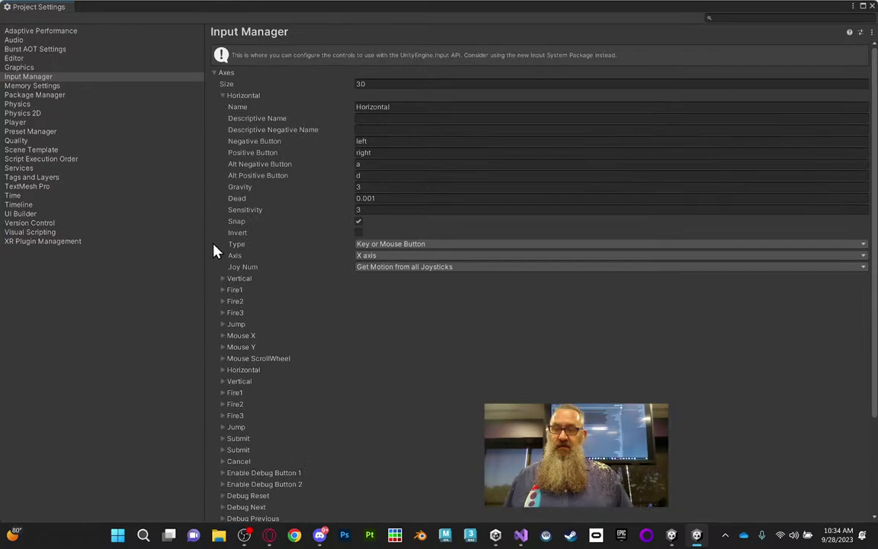
click(223, 279)
scroll(263, 257, down, 5)
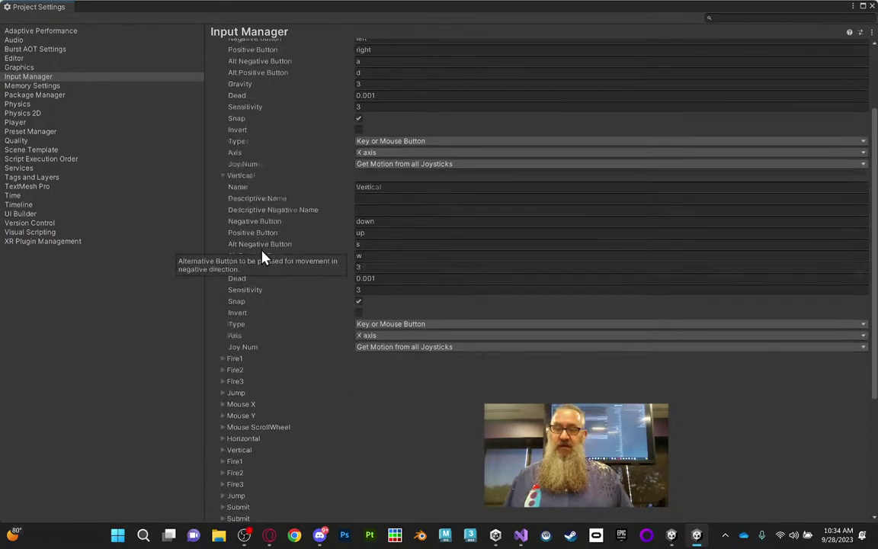
scroll(263, 402, down, 1)
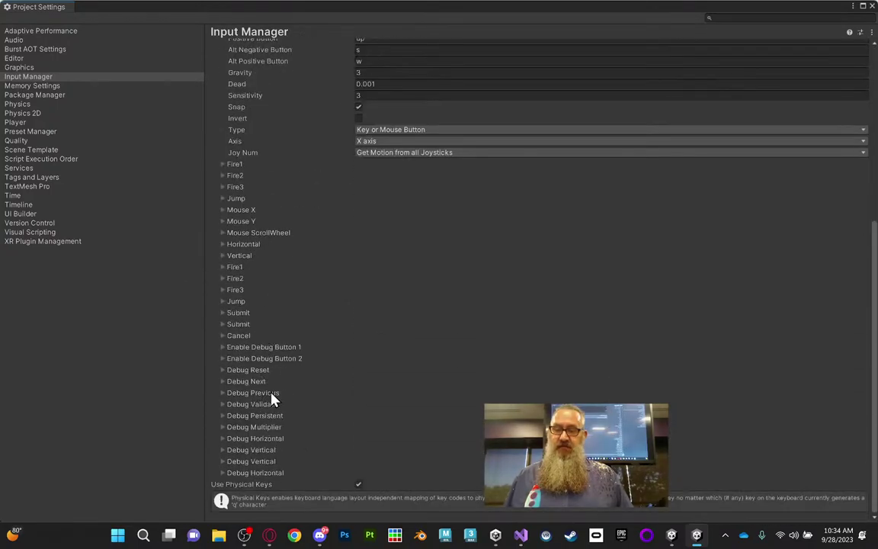
Examine the button, Type and Axis settings of the first Debug Horizontal and Debug Vertical axes
click(223, 439)
scroll(320, 408, down, 2)
scroll(319, 409, down, 1)
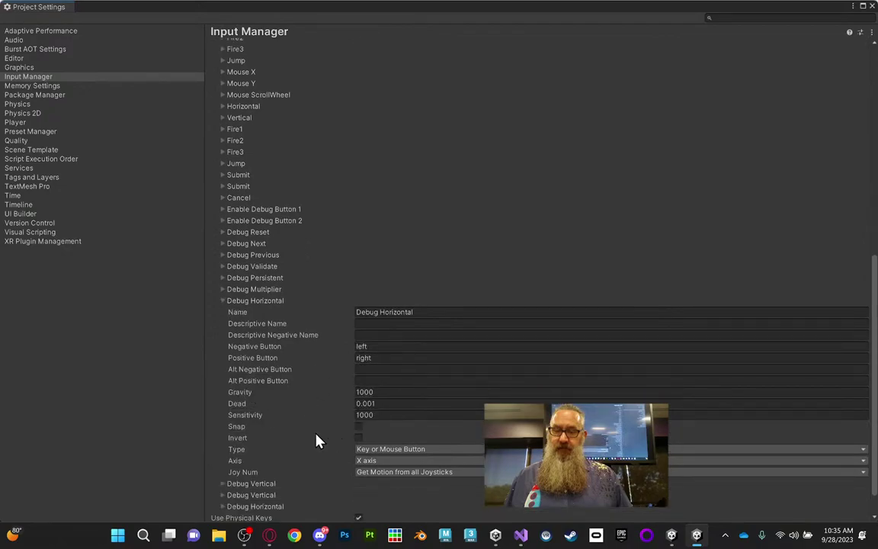
scroll(290, 447, down, 1)
click(223, 450)
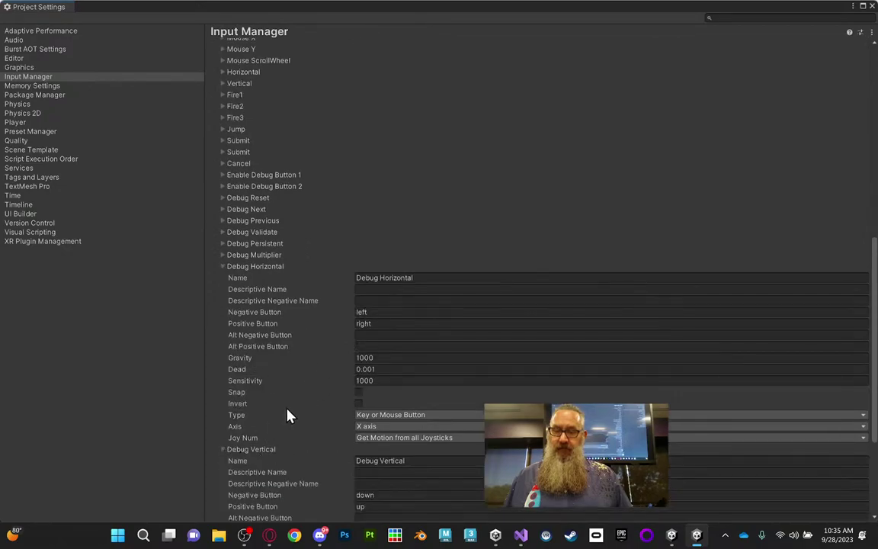
scroll(298, 407, down, 4)
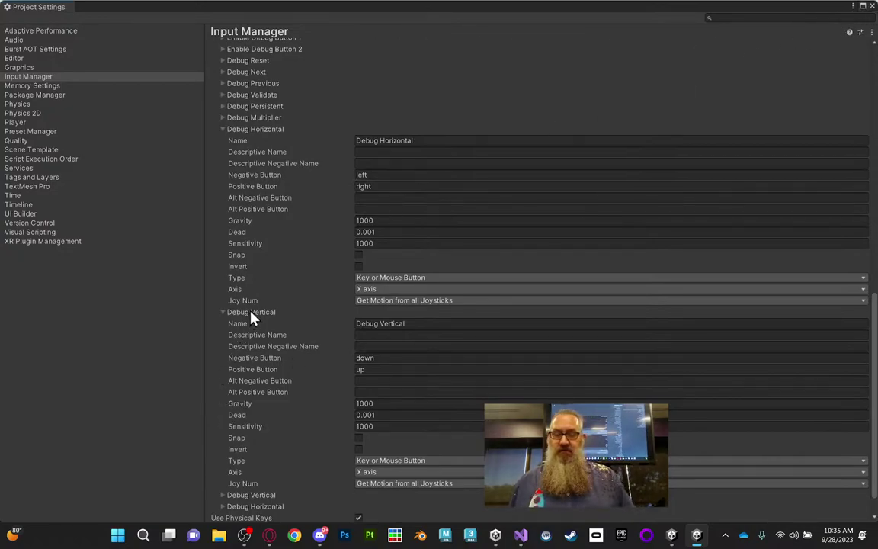
scroll(238, 353, down, 1)
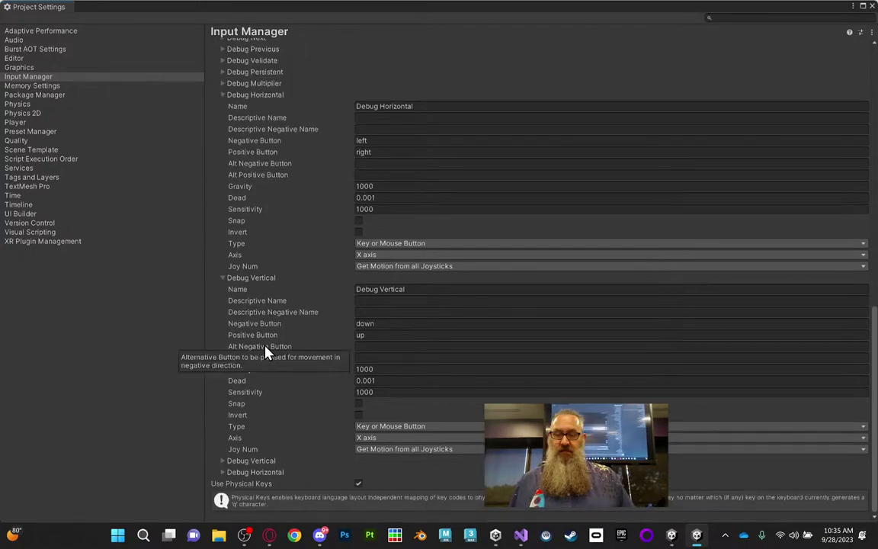
Close the project settings and run TopDownScene in play mode
click(872, 6)
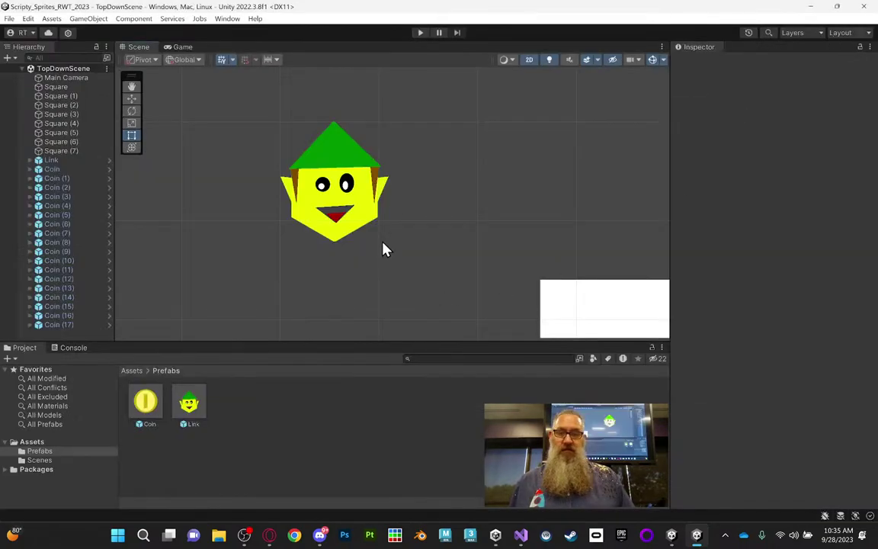
click(419, 34)
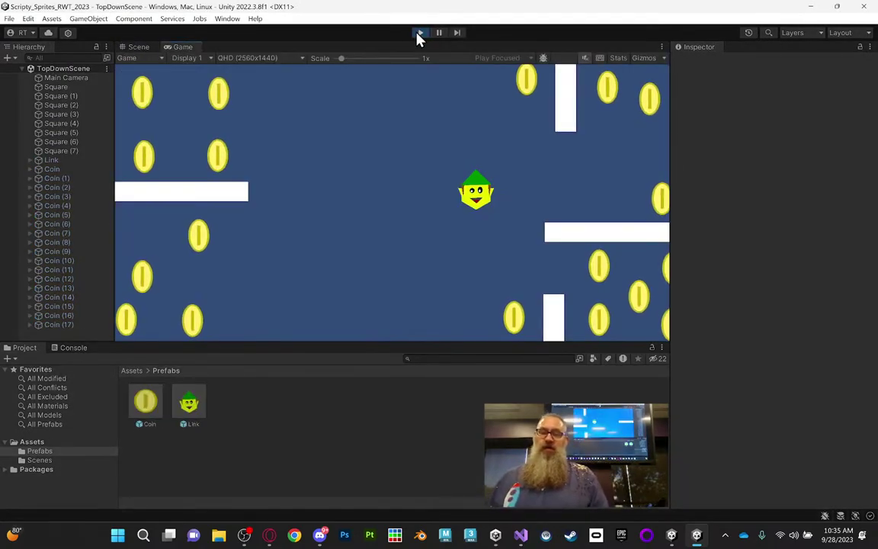
Playtest TopDownScene by moving Link around the level to collect all the coins, and stop play mode
key(Right)
key(Up)
key(Left)
key(Left)
key(Down)
key(Left)
key(Right)
key(Up)
key(Down)
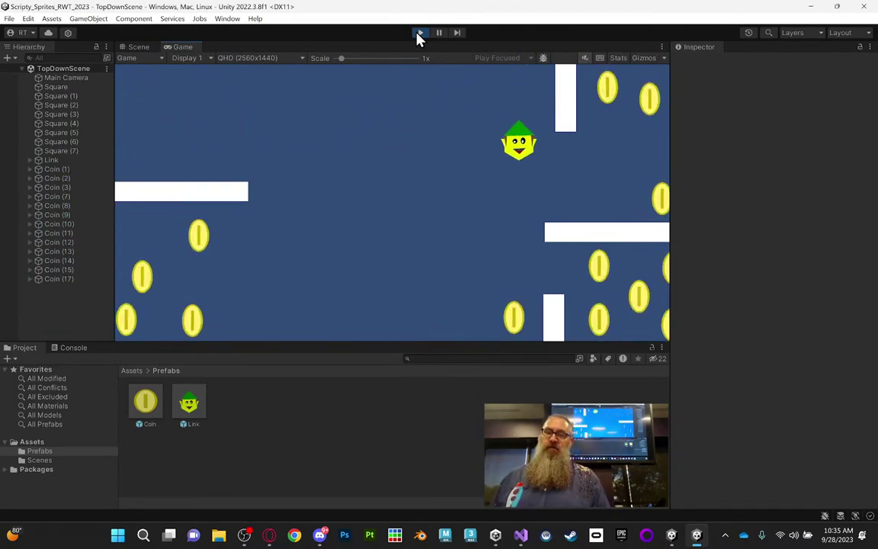
key(Up)
key(Down)
key(Left)
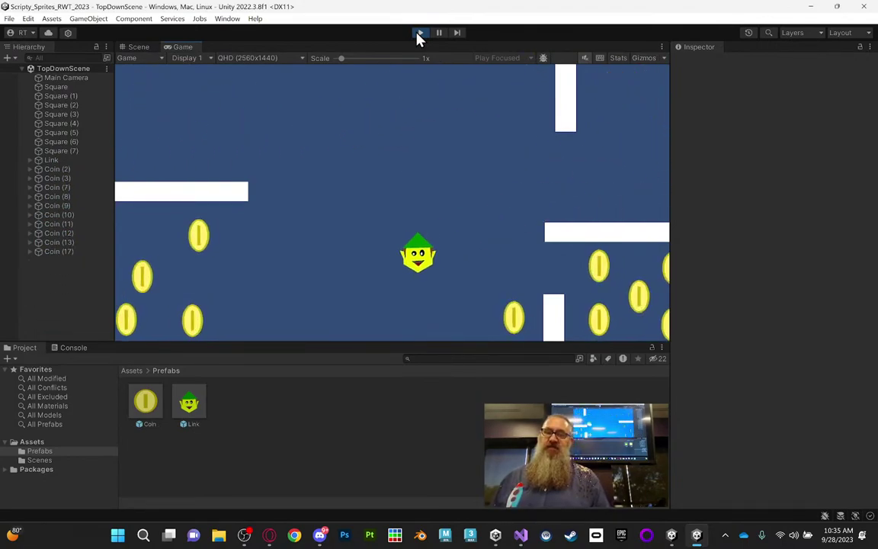
key(Left)
key(Down)
key(Right)
key(Up)
key(Right)
key(Down)
key(Left)
key(Up)
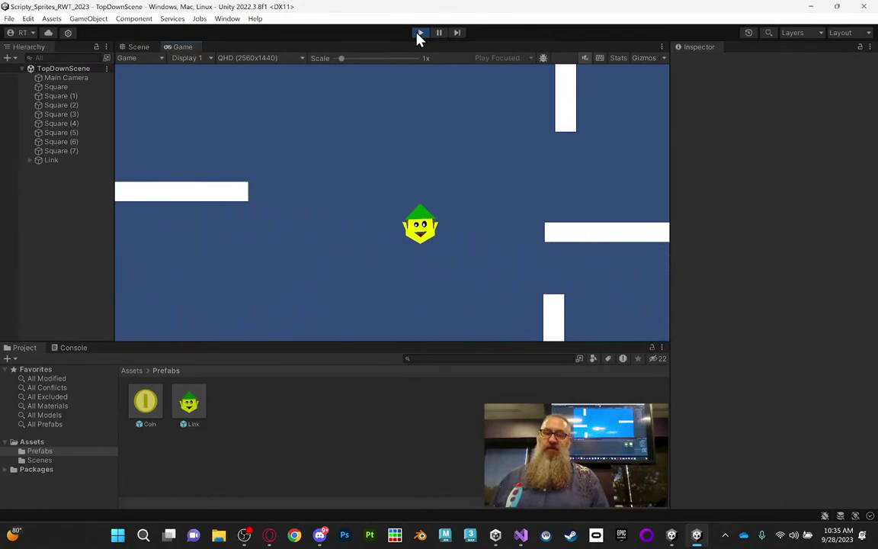
key(Up)
key(Left)
key(Down)
key(Right)
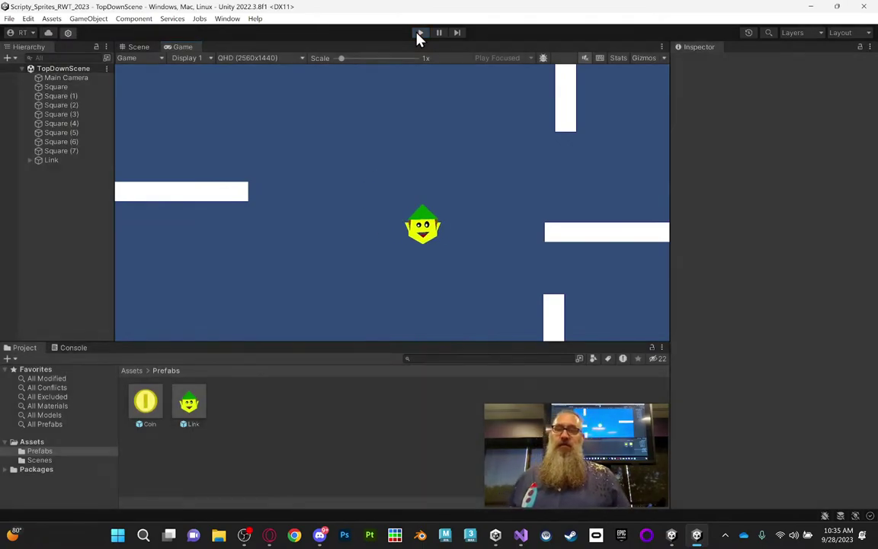
click(420, 33)
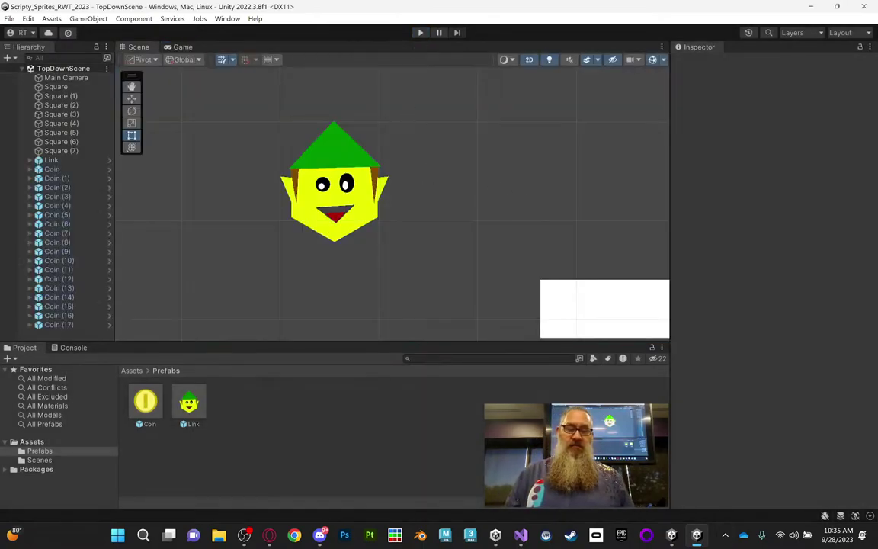
Check the Vertical2 button assignments in the other project's Input Manager and return to the Scripty_Sprites_RWT_2023 project
click(685, 538)
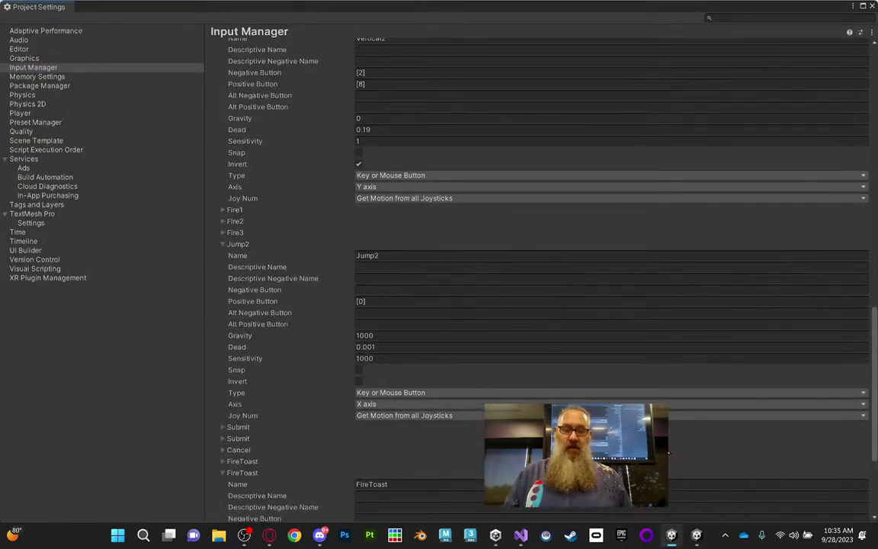
click(697, 535)
click(672, 535)
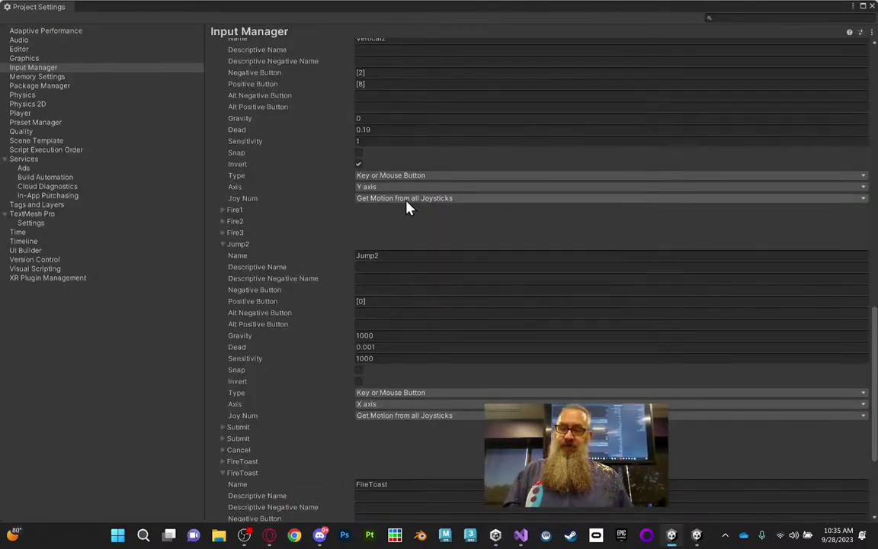
scroll(408, 206, up, 2)
scroll(386, 108, up, 2)
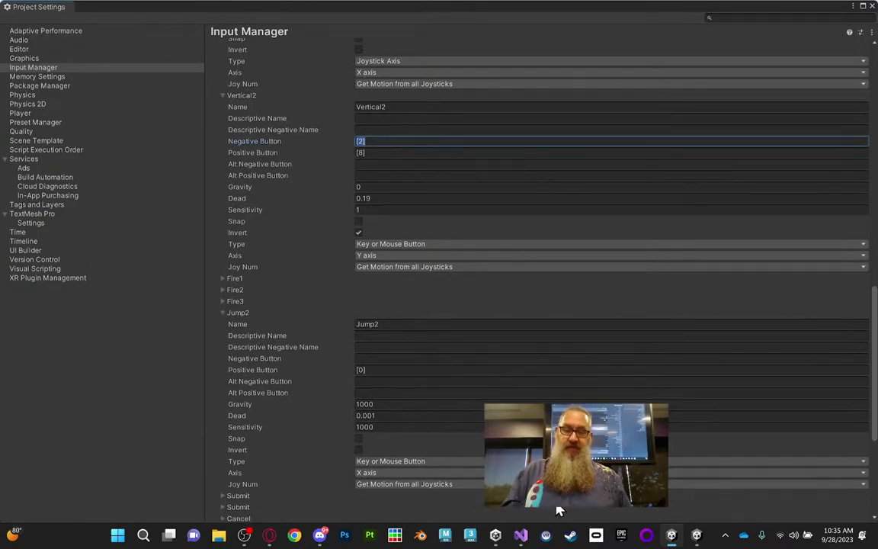
click(696, 535)
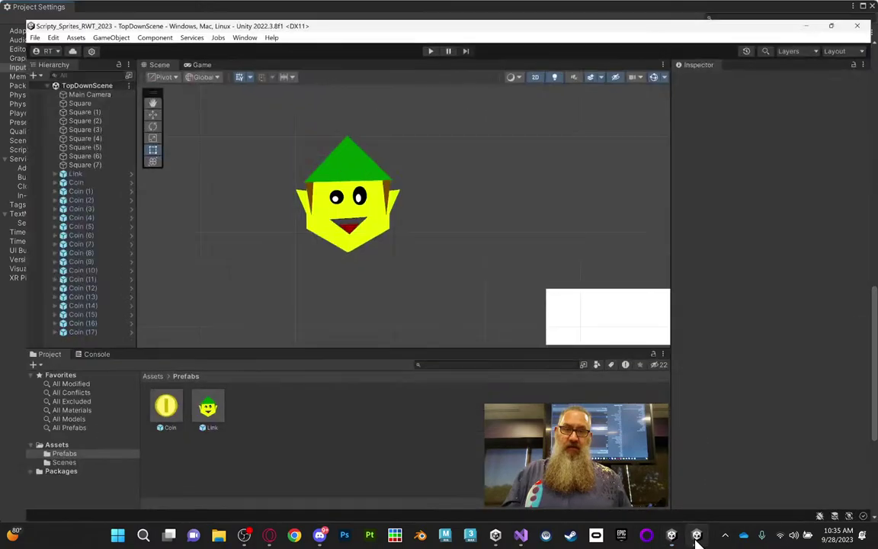
click(28, 19)
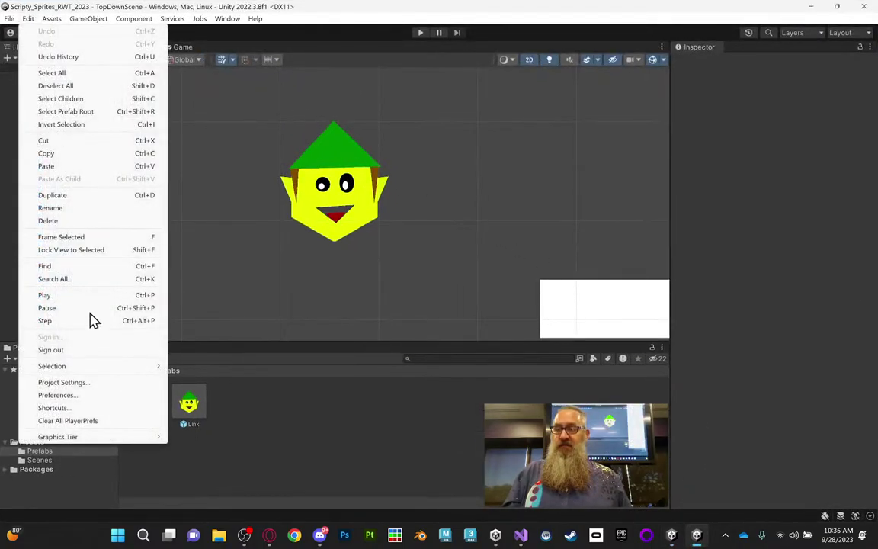
click(78, 395)
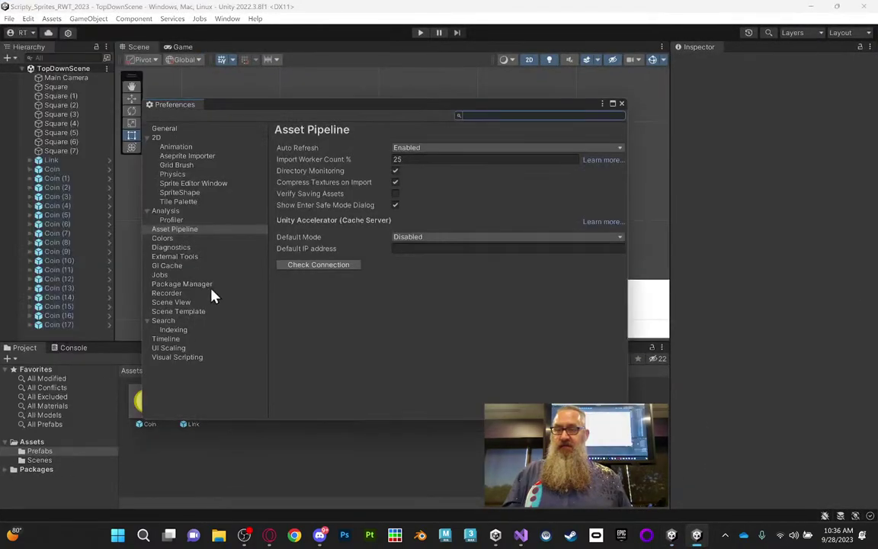
click(621, 103)
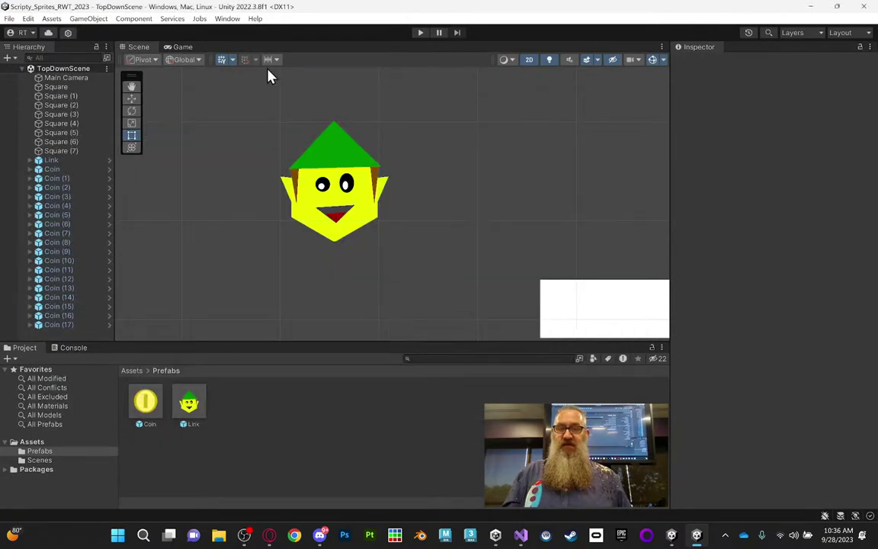
Open the project settings and examine the button names used by the Debug Horizontal and Debug Vertical axes
click(28, 18)
click(64, 384)
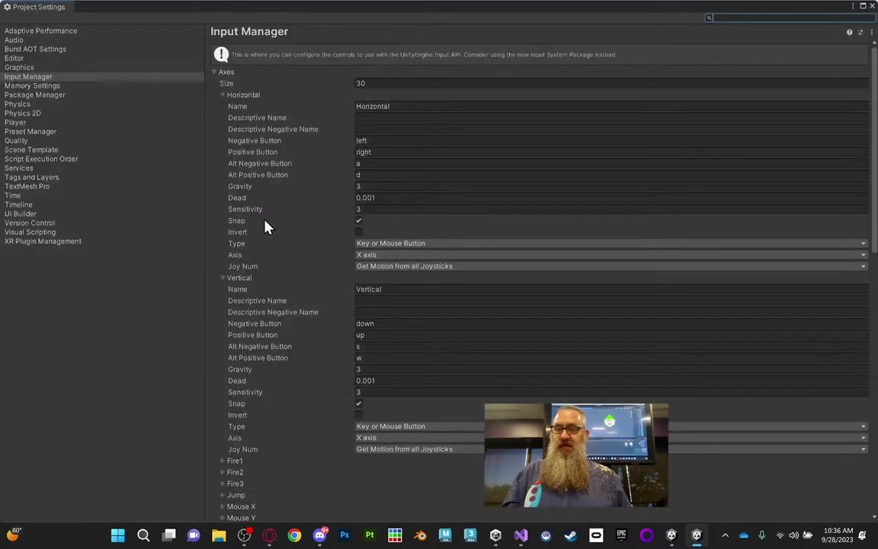
scroll(427, 305, down, 2)
scroll(461, 357, down, 10)
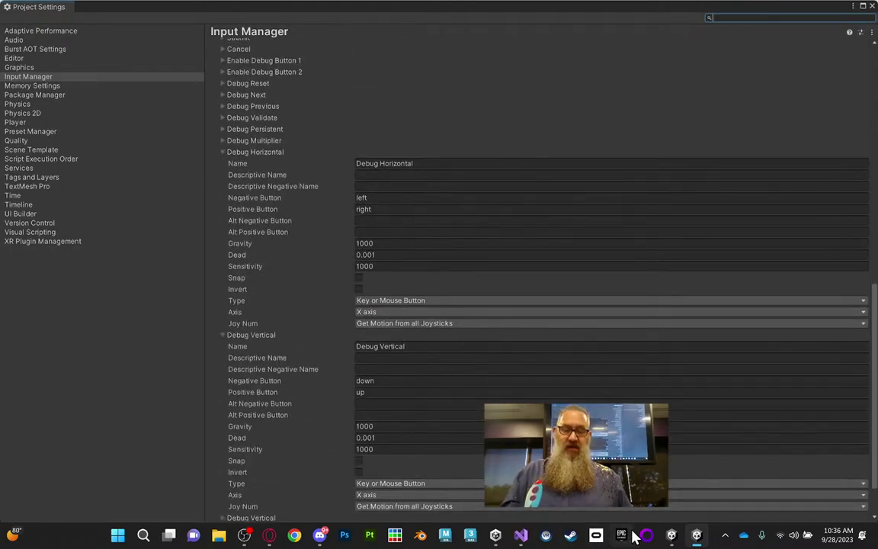
In the other project's Input Manager, set Horizontal2's Negative Button to left and its Positive Button to right
click(672, 536)
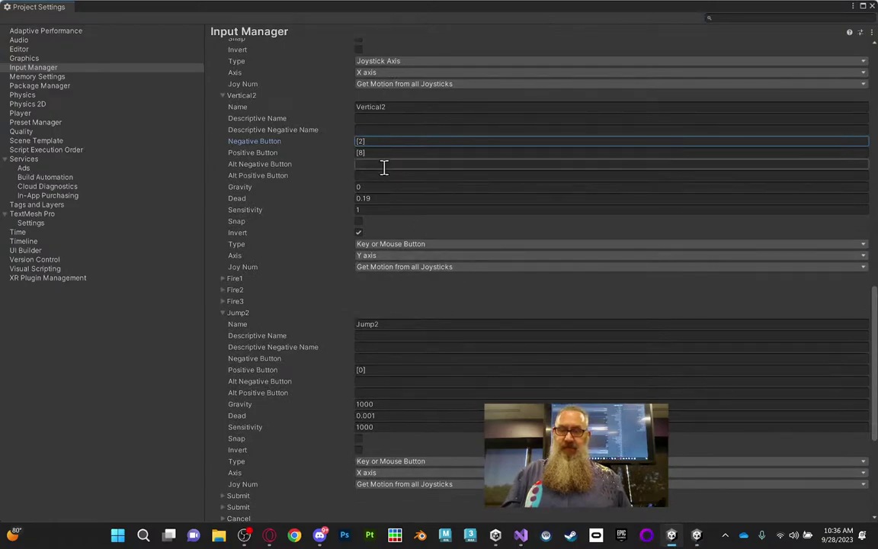
scroll(384, 167, up, 5)
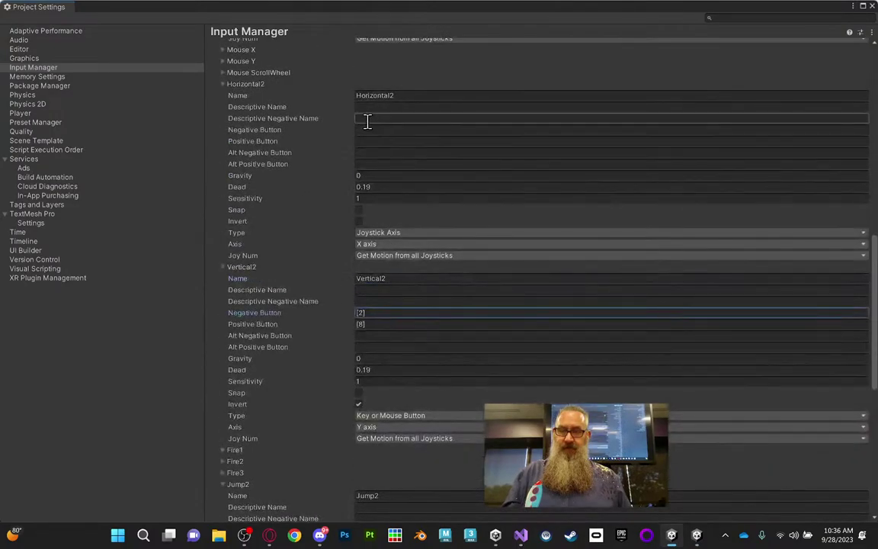
click(368, 129)
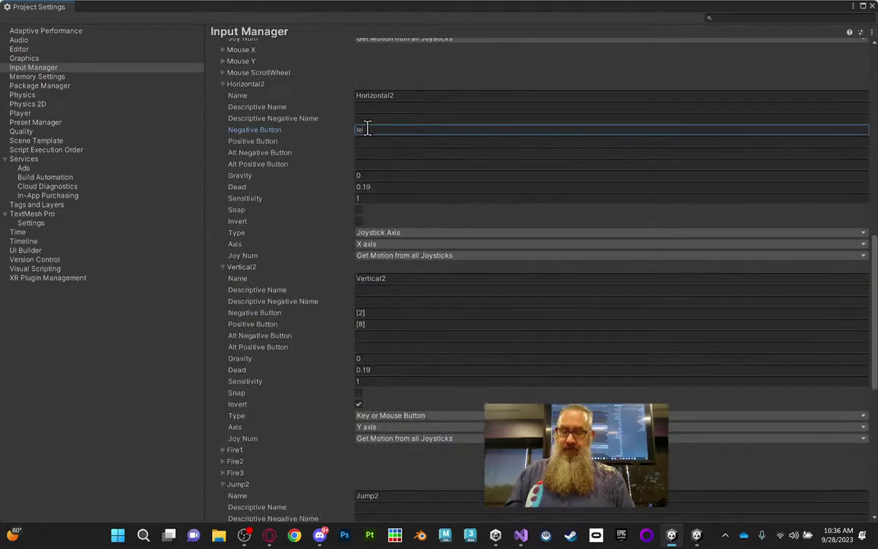
text(left)
click(368, 140)
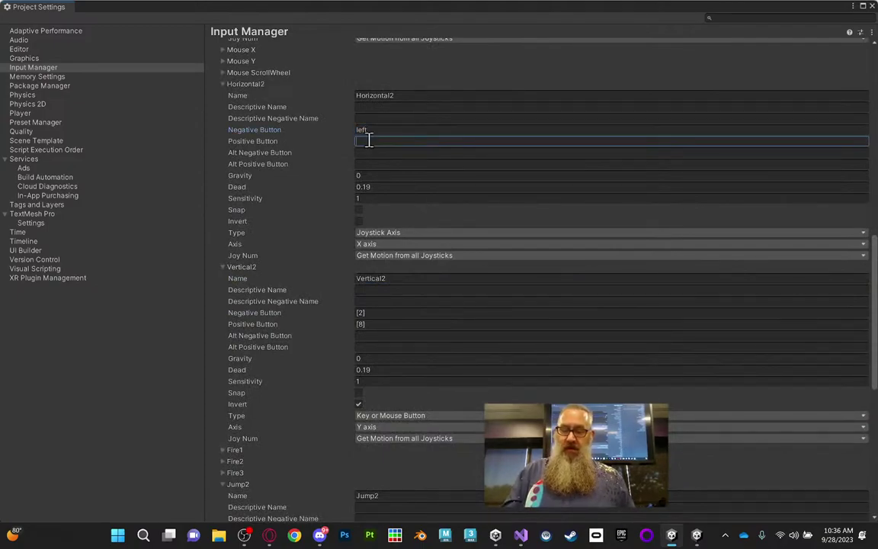
text(right)
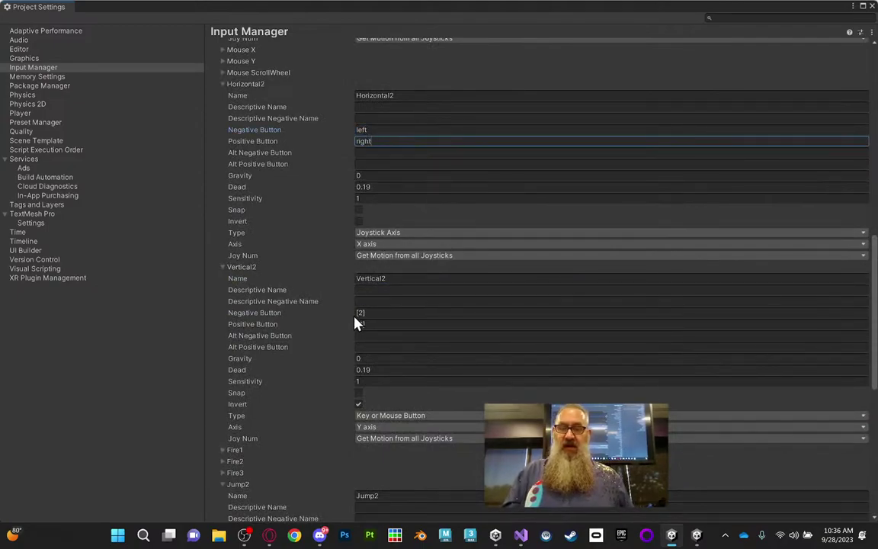
Set Vertical2's Negative Button to down and its Positive Button to up
click(385, 313)
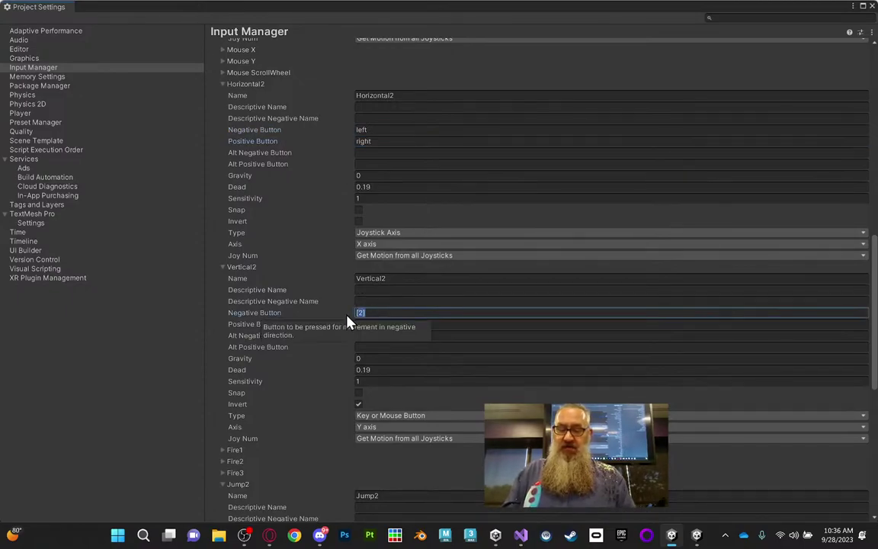
text(down)
click(444, 326)
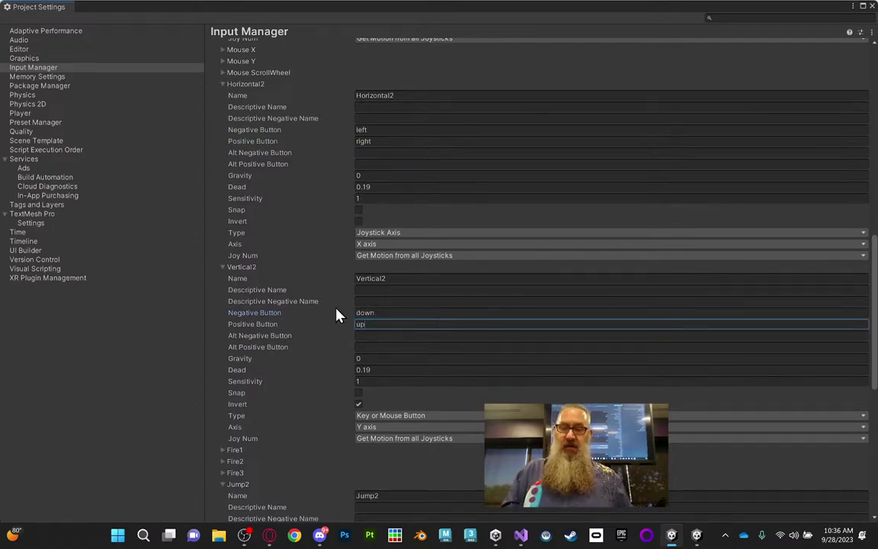
text(up)
click(175, 338)
In the Scripty_Sprites_RWT_2023 Input Manager, expand the second Jump axis and copy its Positive Button value
scroll(241, 349, down, 6)
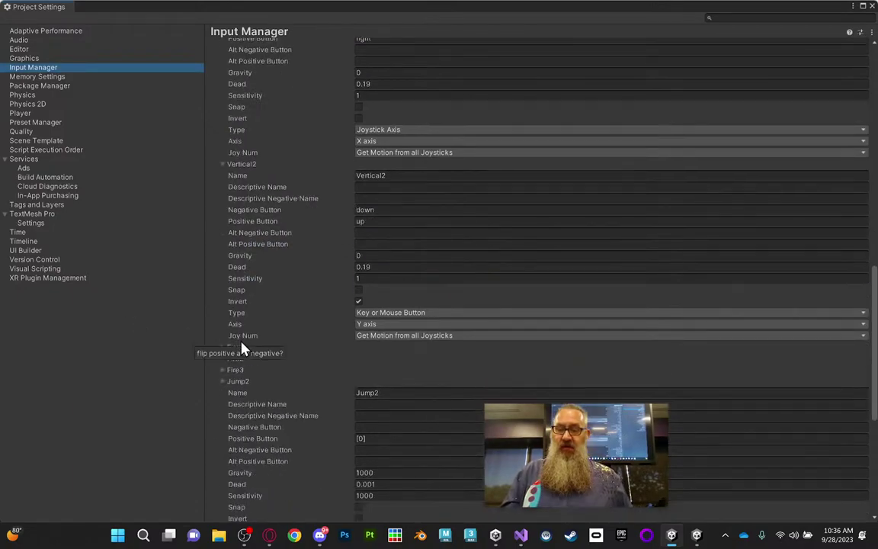
scroll(243, 355, down, 3)
scroll(242, 355, up, 4)
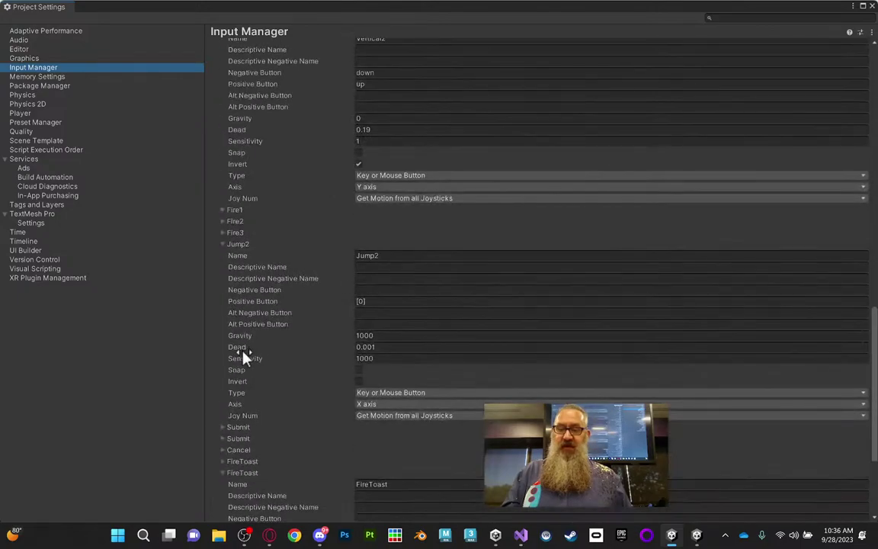
scroll(244, 358, down, 2)
scroll(349, 384, down, 3)
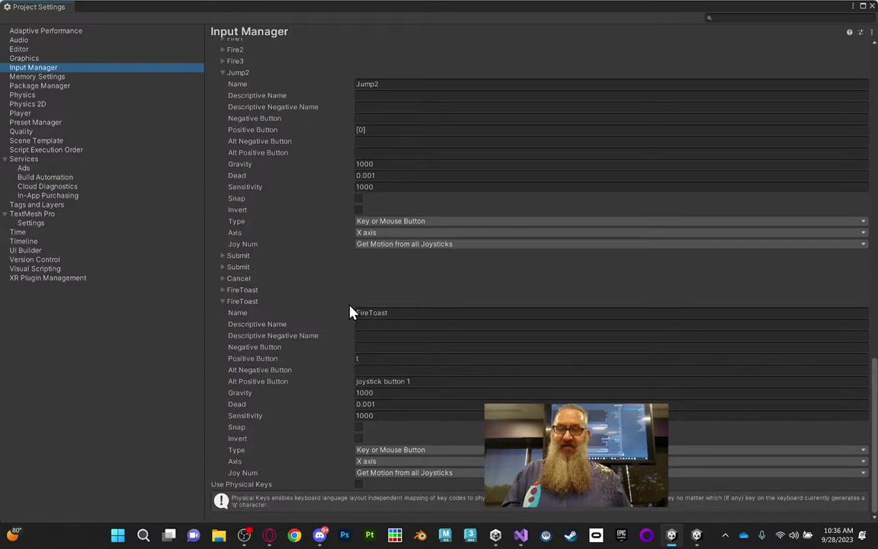
click(697, 536)
scroll(248, 323, down, 3)
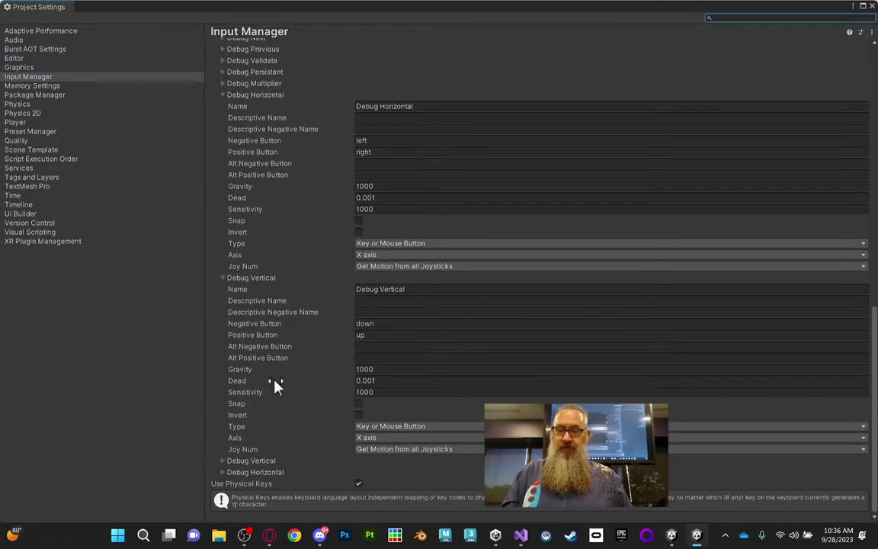
scroll(276, 244, up, 3)
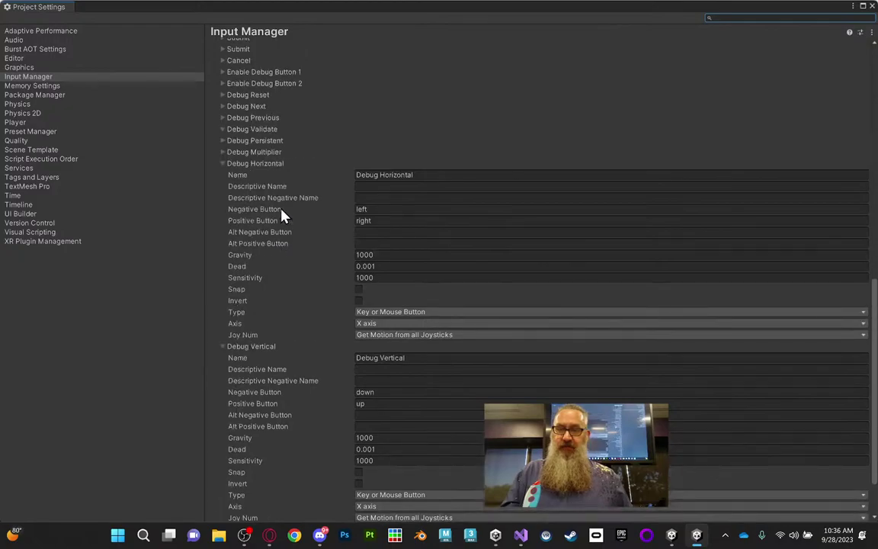
scroll(281, 200, up, 5)
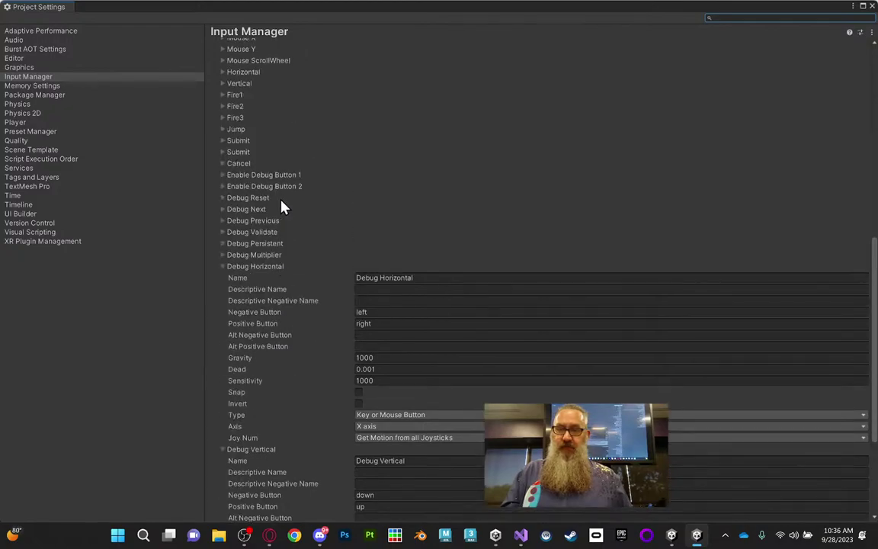
scroll(282, 208, up, 3)
click(224, 198)
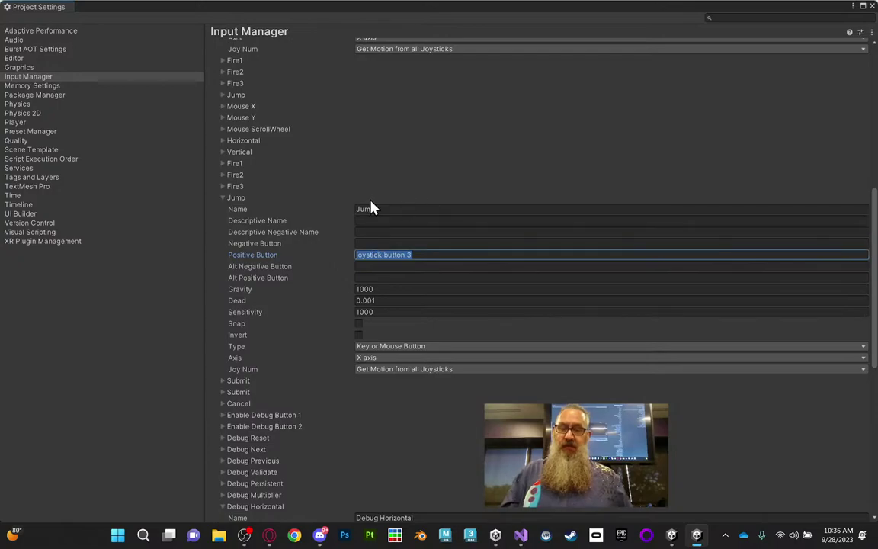
scroll(314, 239, up, 1)
scroll(307, 244, up, 5)
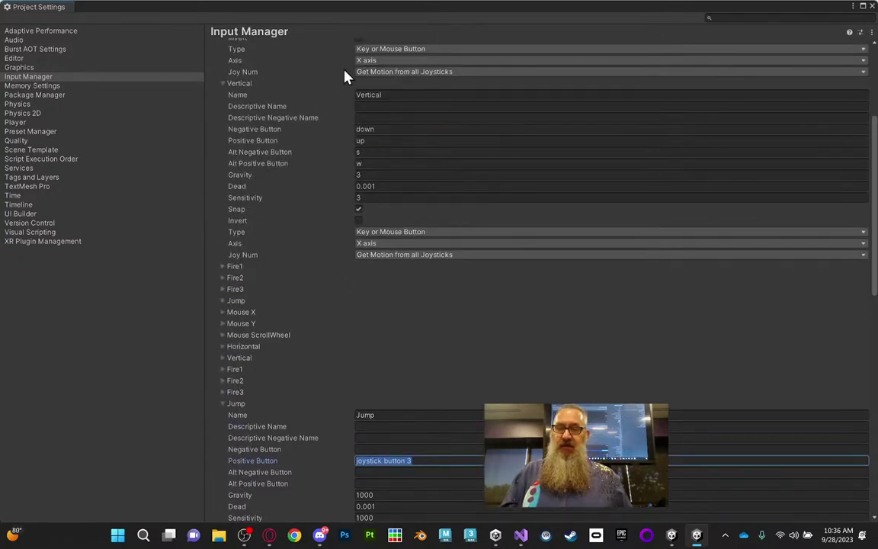
In the other project's Input Manager, set Jump2's Positive Button to joystick button 3
click(669, 536)
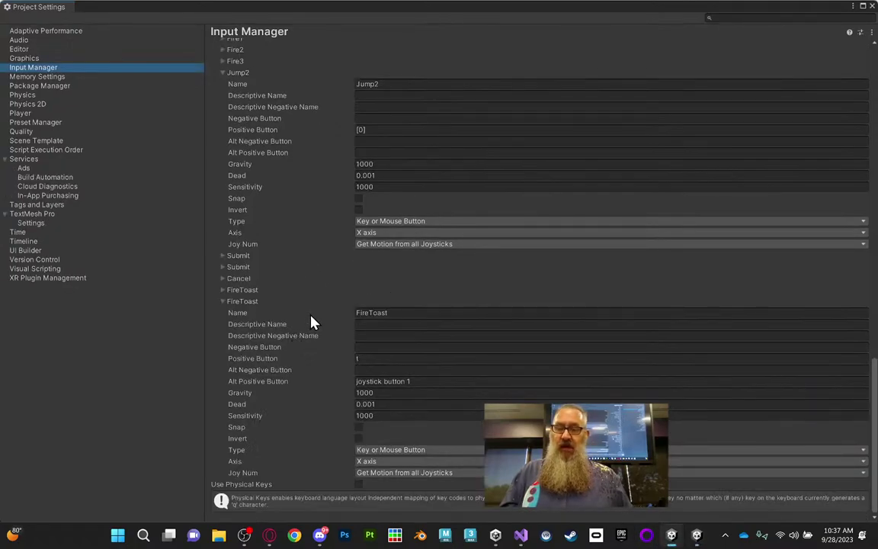
scroll(314, 334, up, 3)
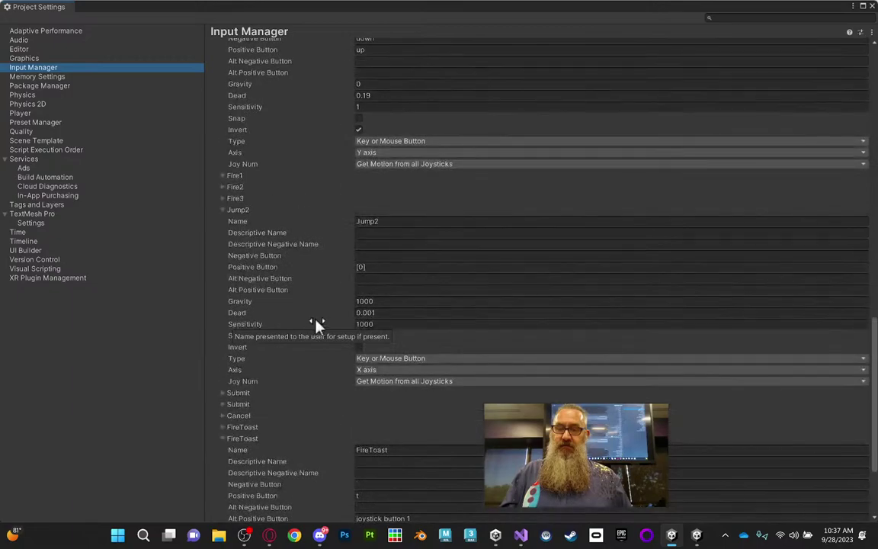
click(404, 267)
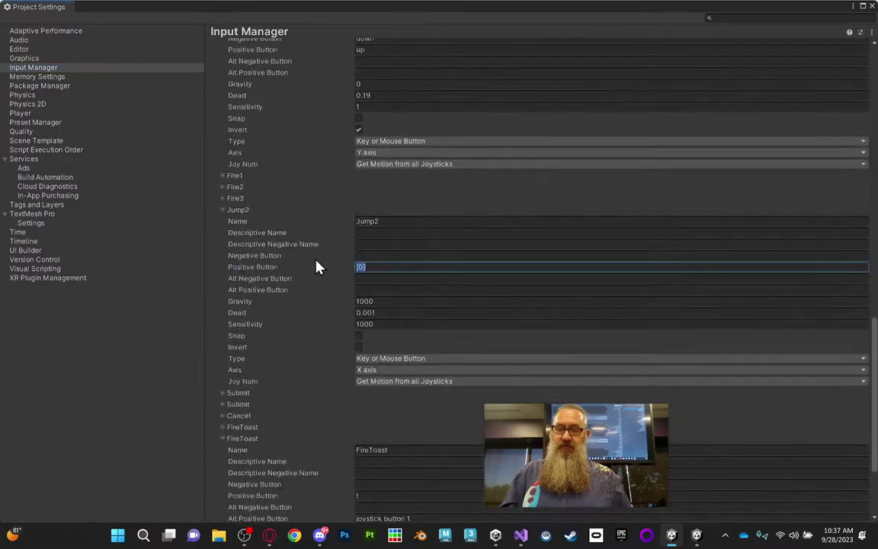
key(Tab)
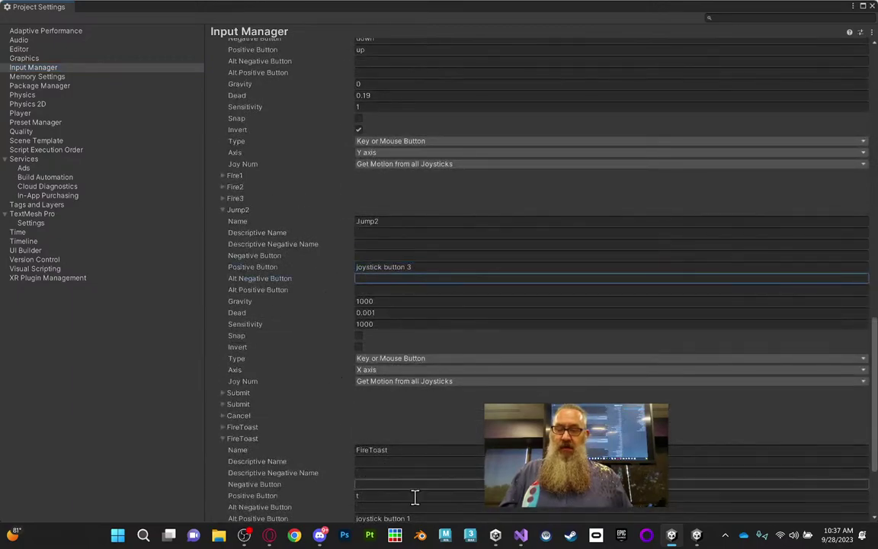
Switch to the browser, open the course's "Unity: Input Manager" page in a new tab and examine its Xbox One controller map
click(270, 535)
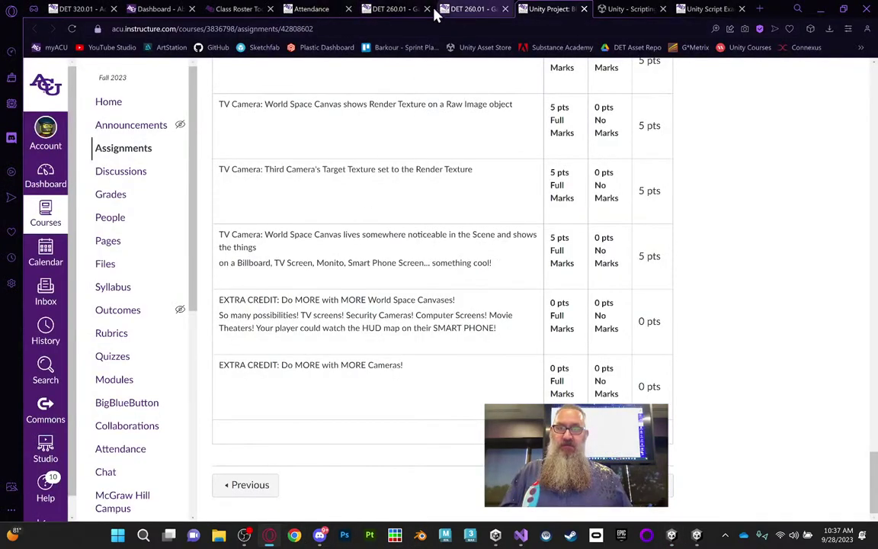
click(393, 9)
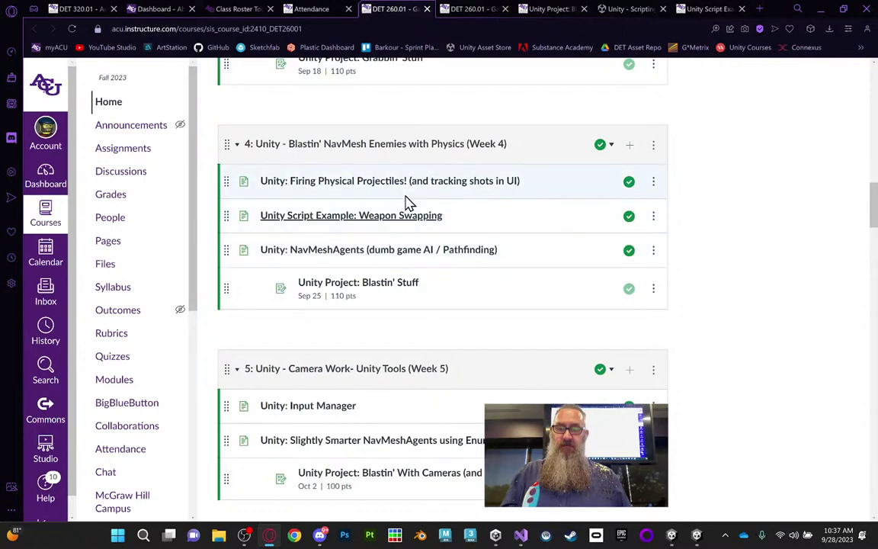
scroll(408, 206, down, 3)
middle_click(319, 298)
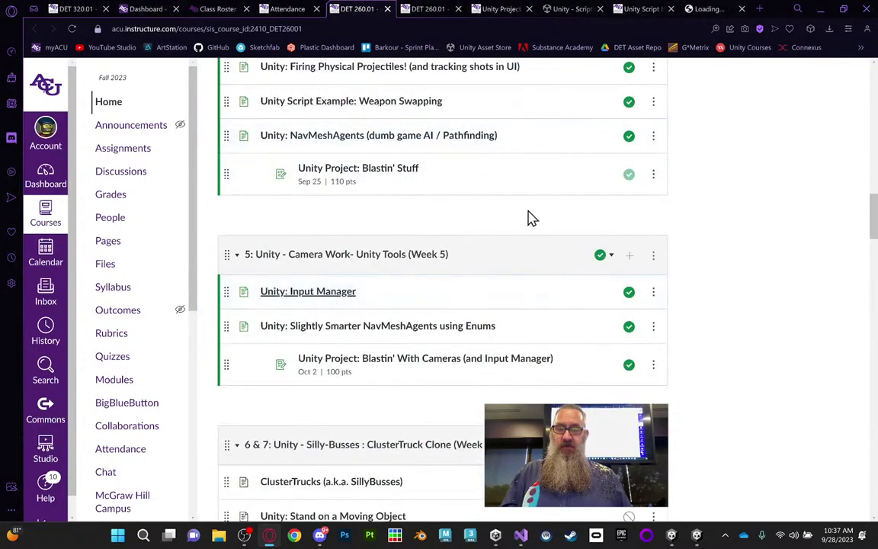
click(713, 9)
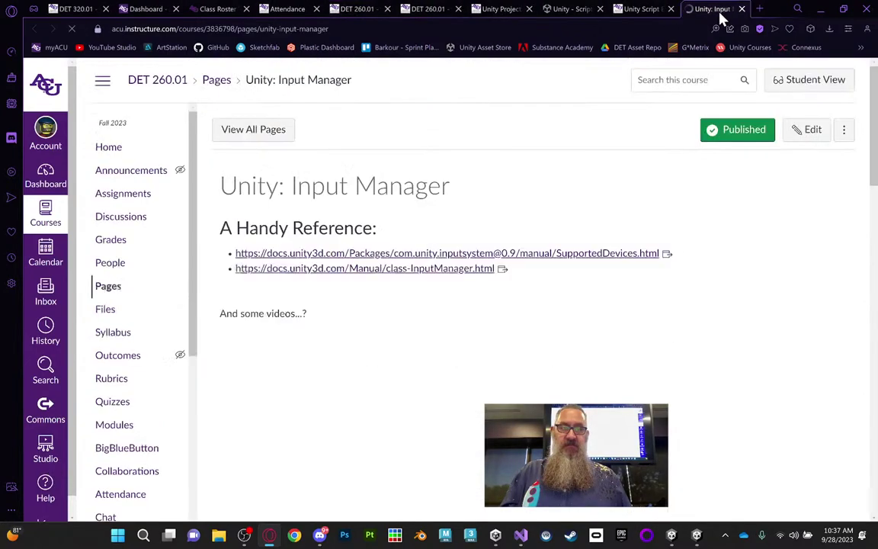
scroll(661, 308, down, 10)
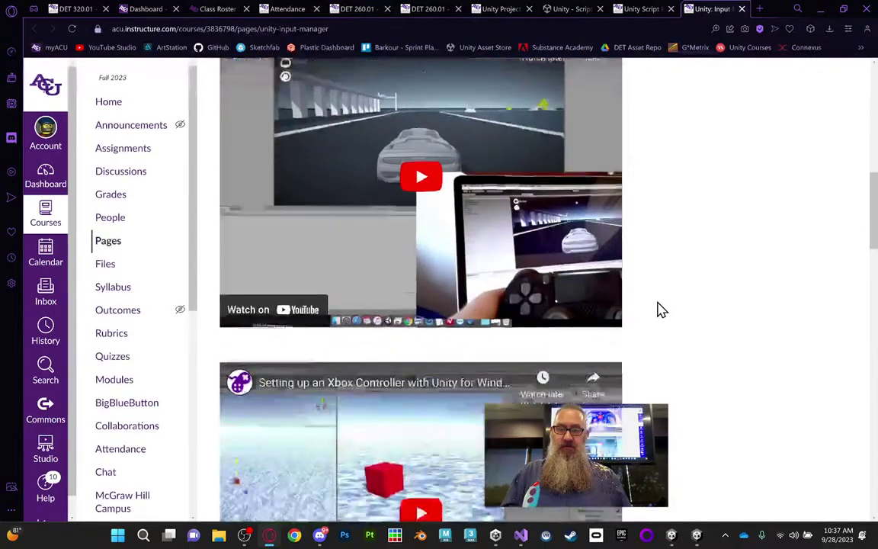
scroll(661, 308, down, 15)
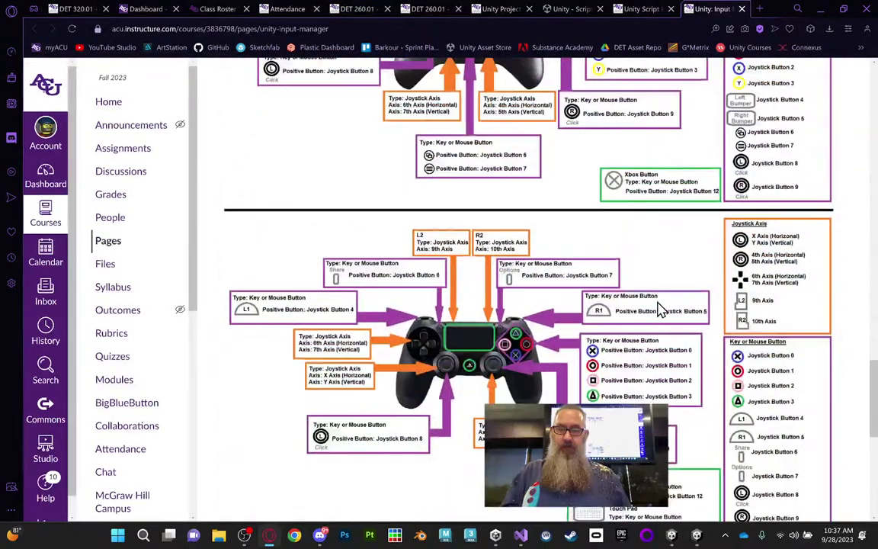
scroll(661, 308, down, 3)
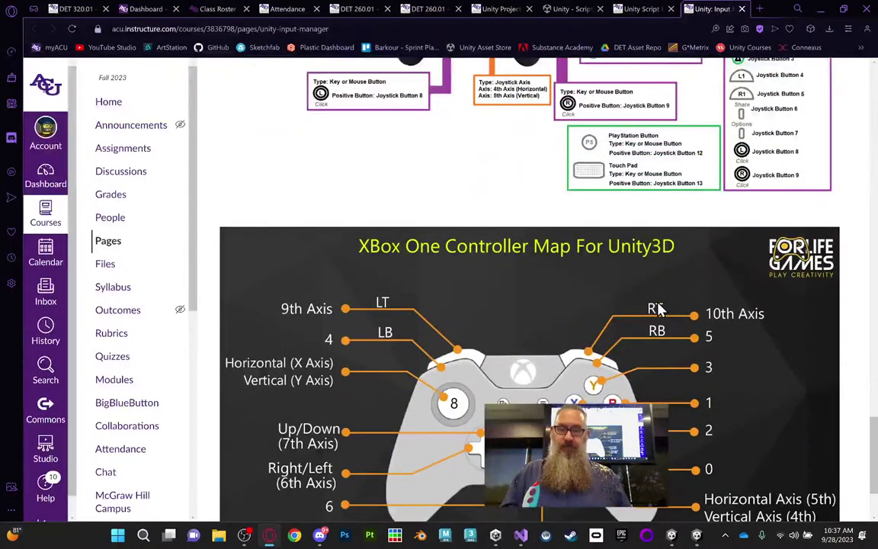
scroll(706, 308, down, 2)
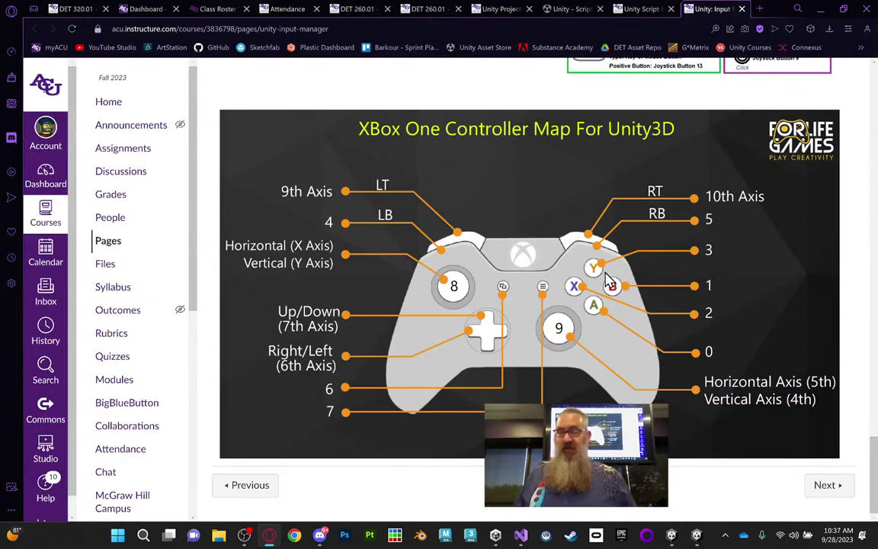
Switch back to Unity, close the Project Settings window, play-test the LevelOne scene and stop it
click(697, 536)
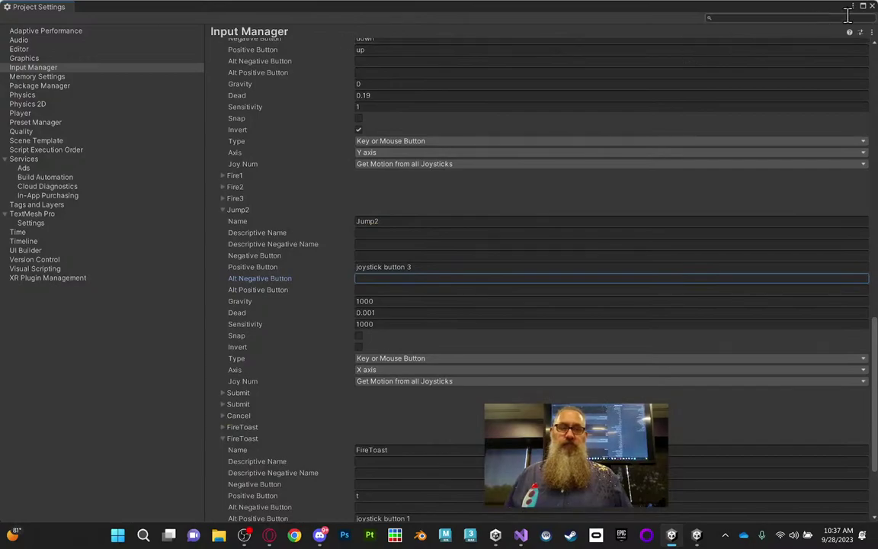
click(872, 7)
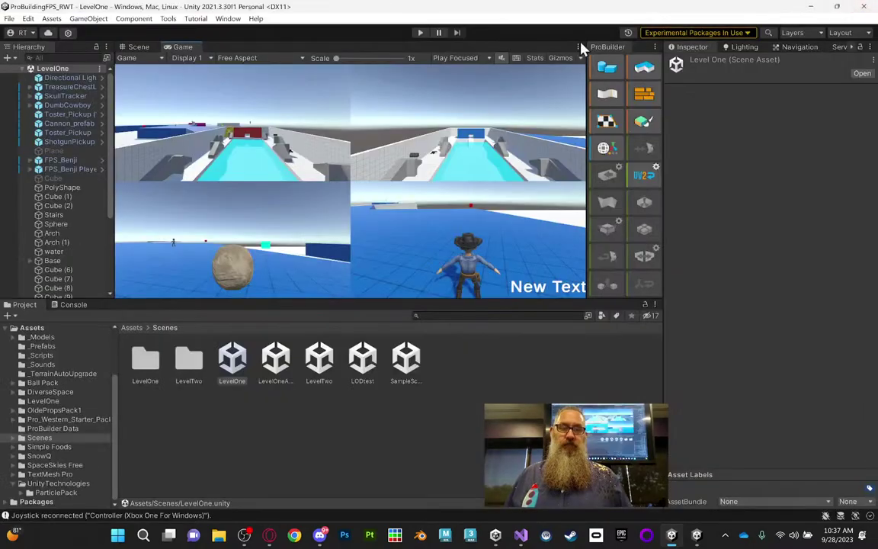
click(422, 33)
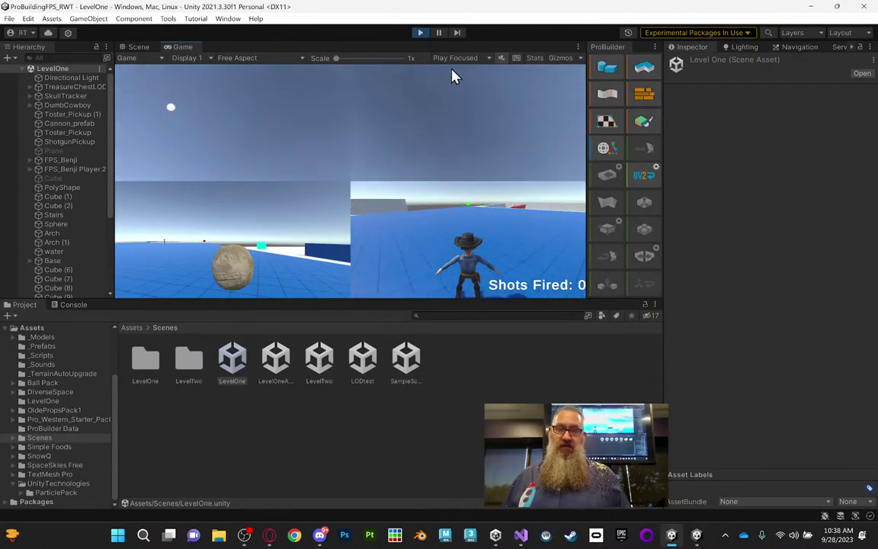
click(420, 32)
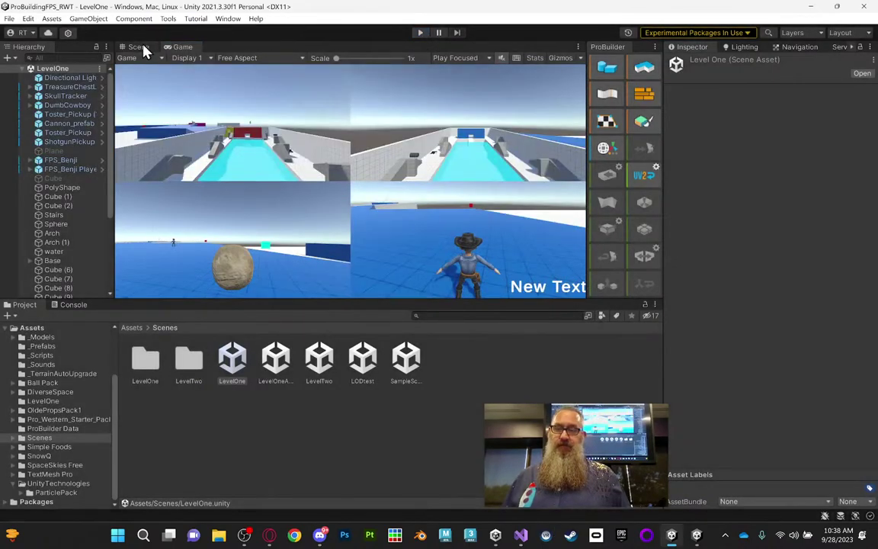
Reopen the Input Manager in Project Settings and set Vertical2's Type to Joystick Axis
click(28, 19)
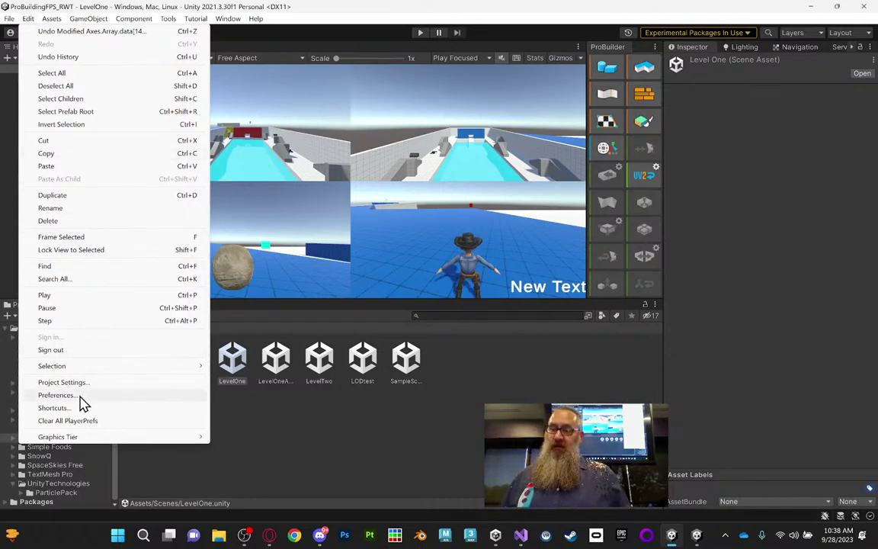
click(62, 383)
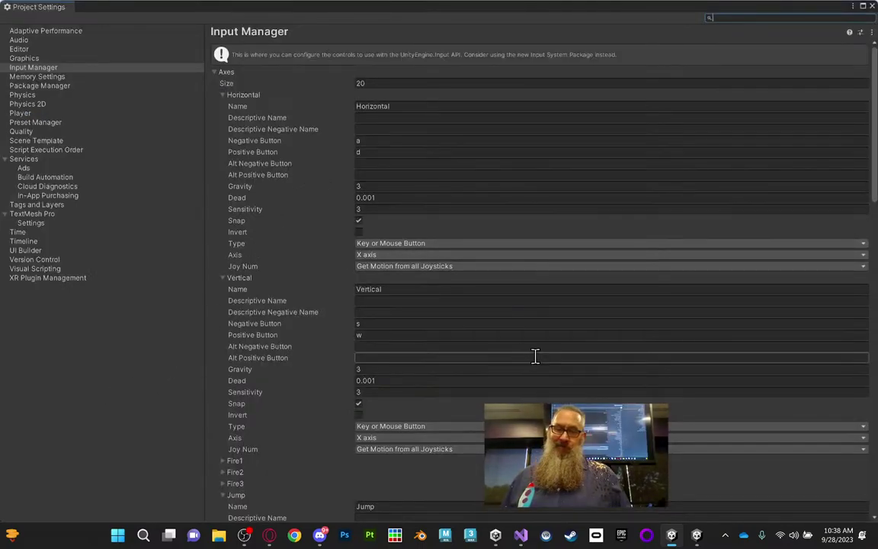
scroll(445, 305, down, 10)
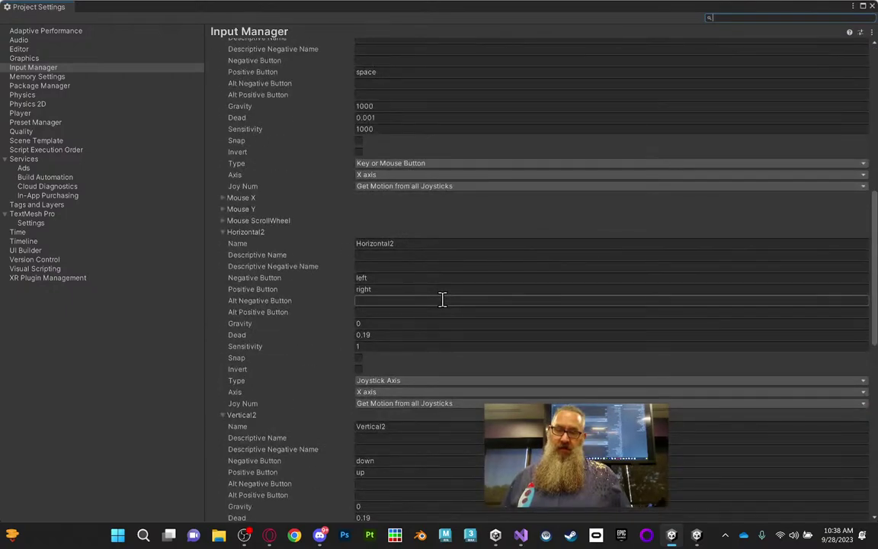
scroll(442, 303, down, 3)
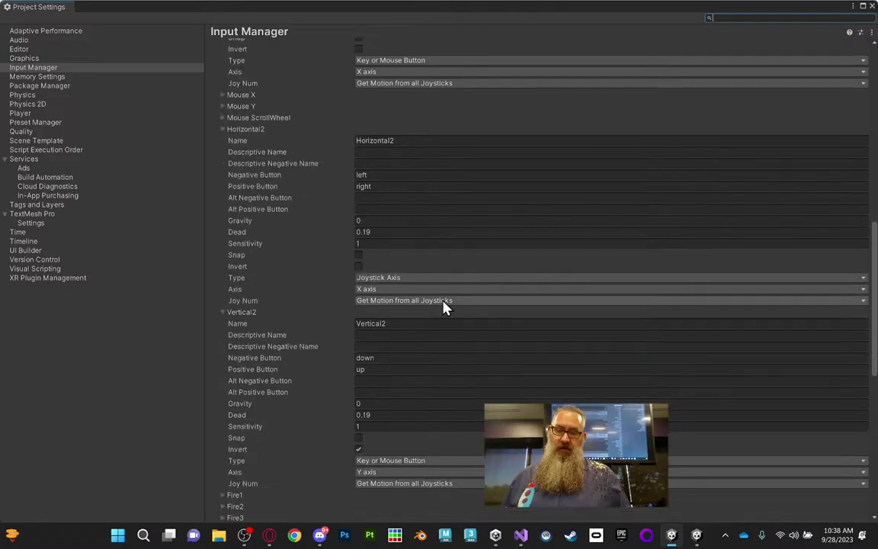
scroll(442, 301, down, 3)
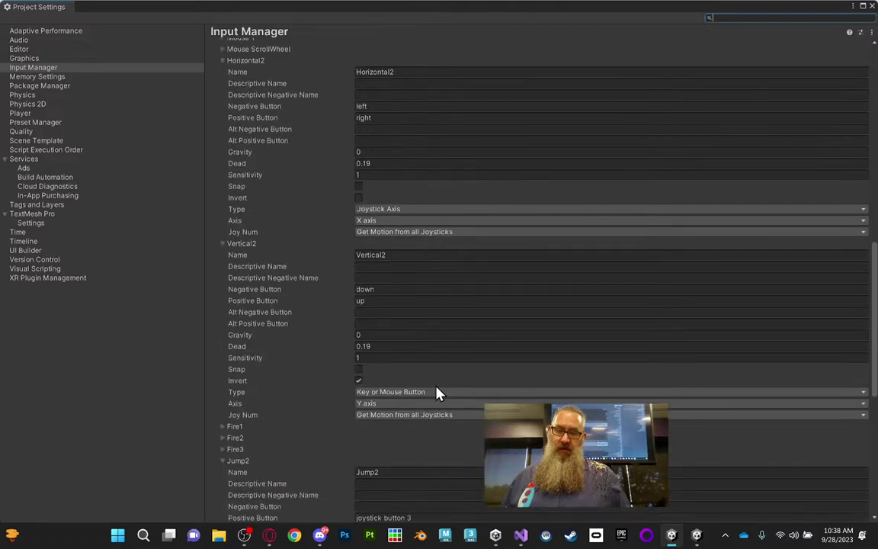
click(402, 392)
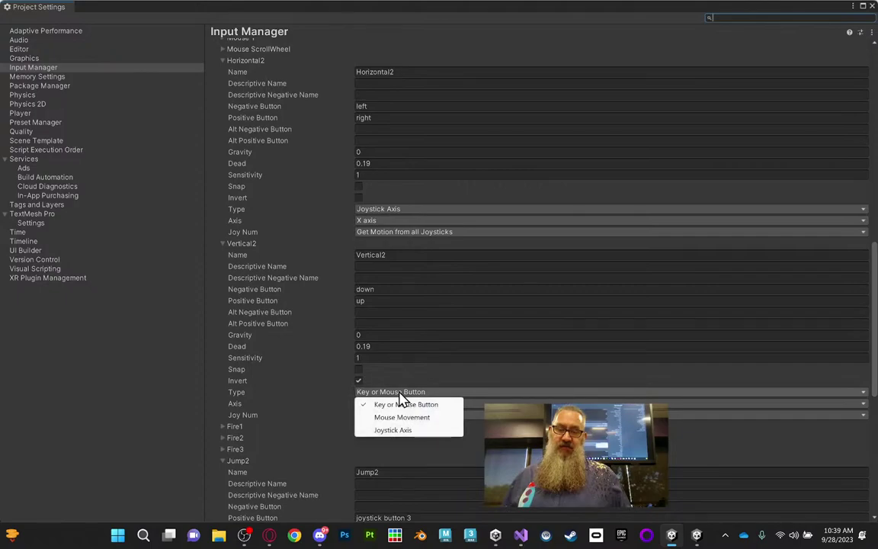
click(397, 430)
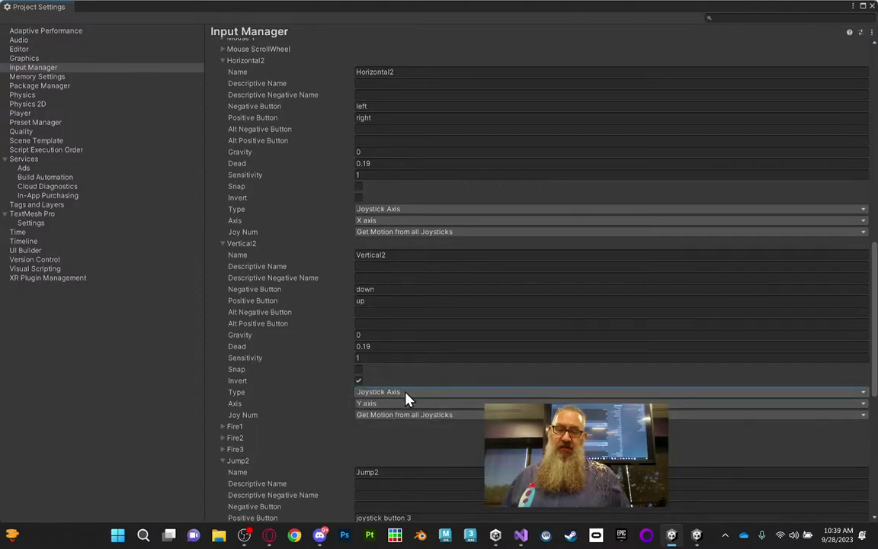
Turn off Vertical2's Invert option, close Project Settings and play-test the LevelOne scene with that setting
click(393, 392)
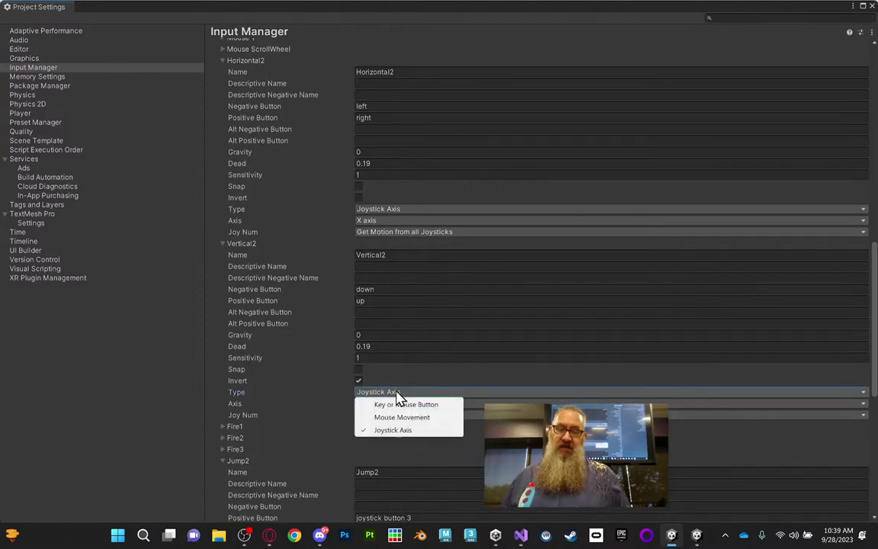
click(306, 392)
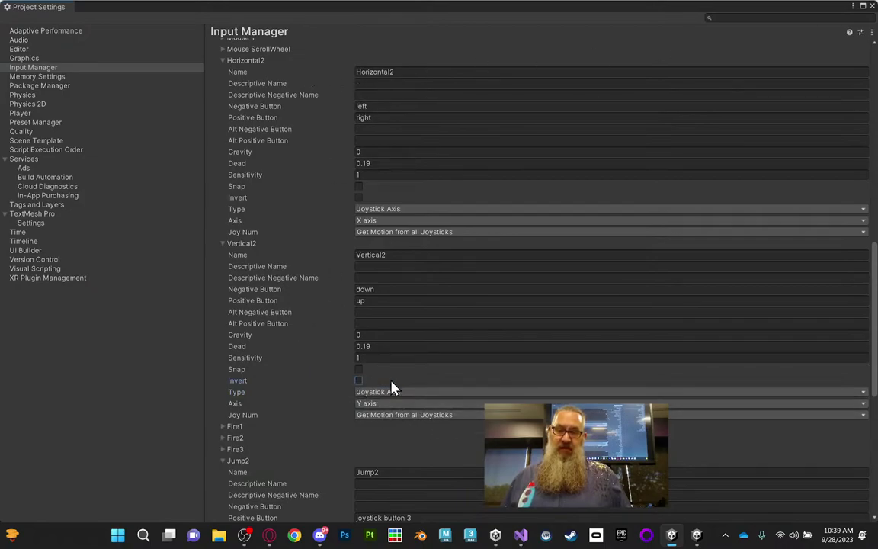
click(873, 7)
click(417, 32)
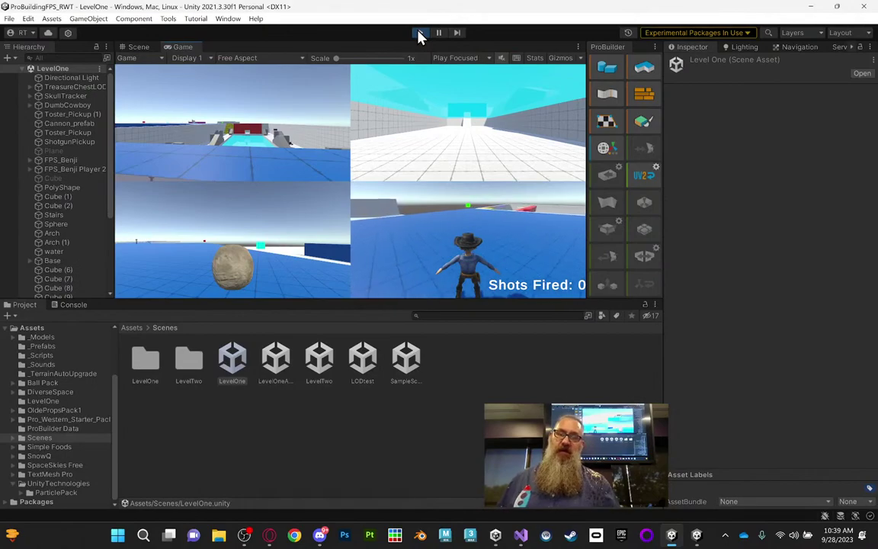
click(420, 33)
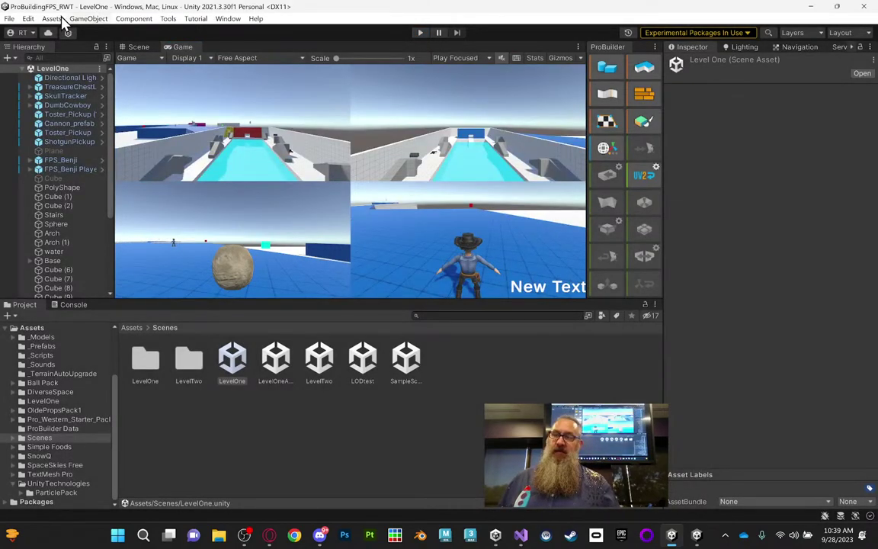
Reopen the Input Manager in Project Settings and turn Vertical2's Invert option back on
click(27, 19)
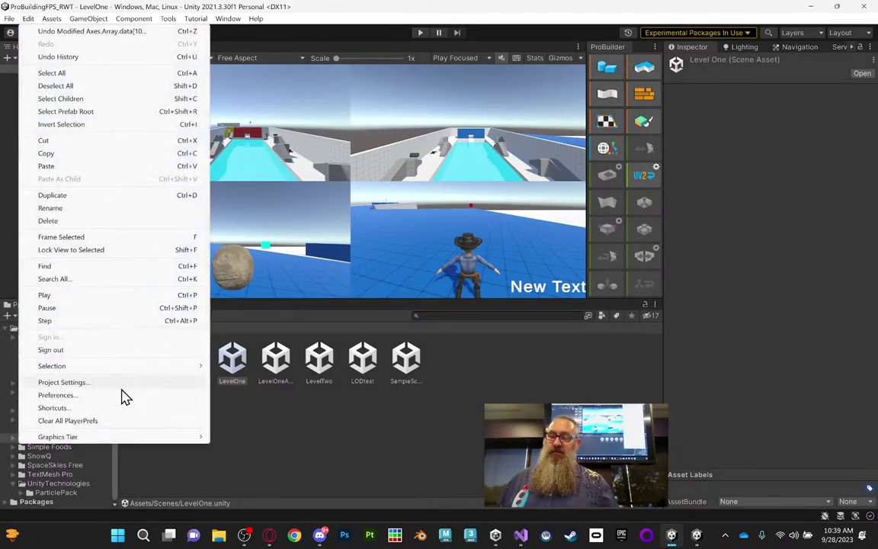
click(106, 383)
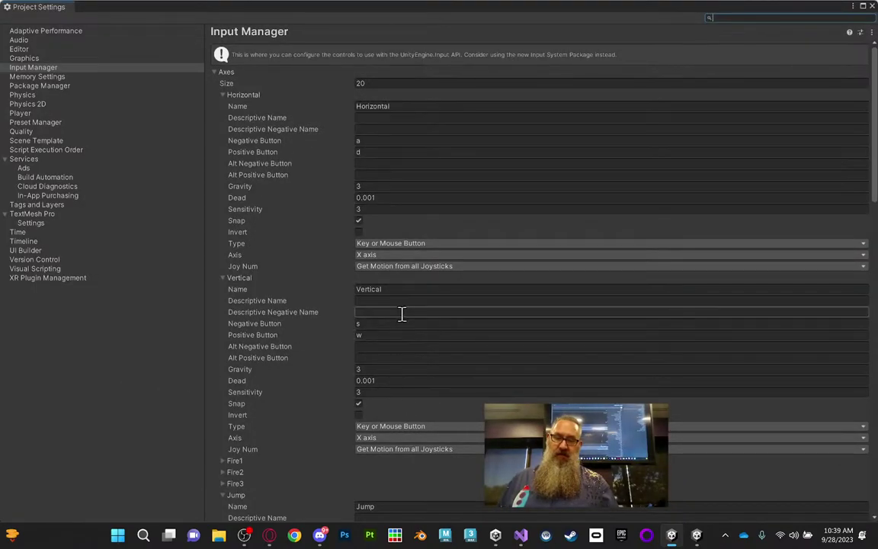
scroll(408, 324, down, 10)
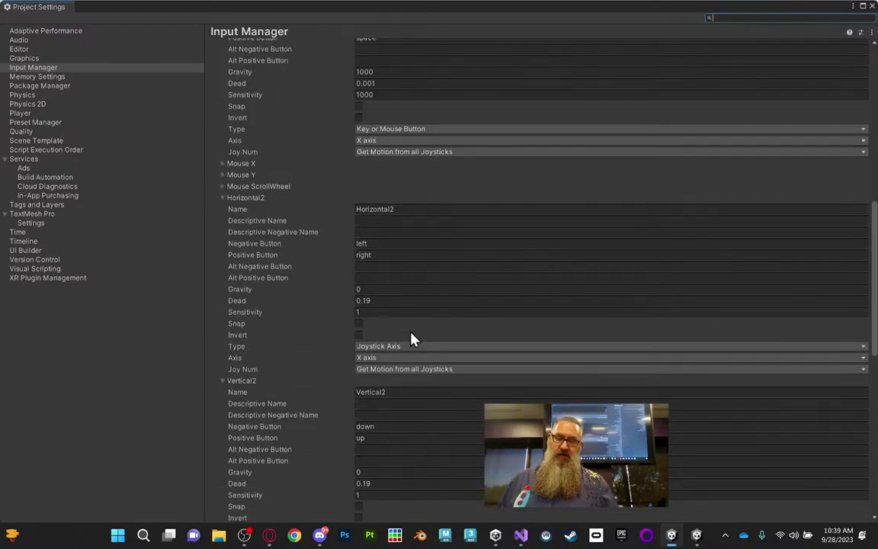
scroll(412, 338, down, 3)
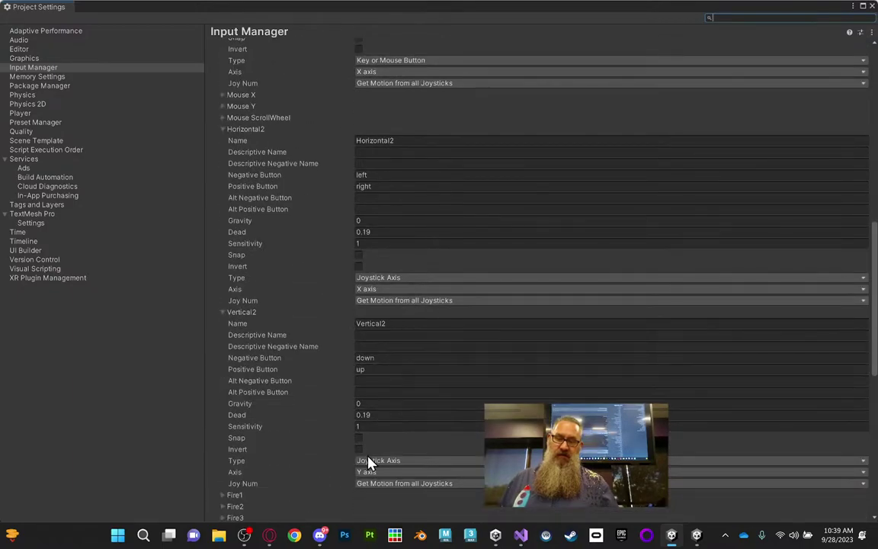
click(359, 450)
scroll(422, 445, down, 3)
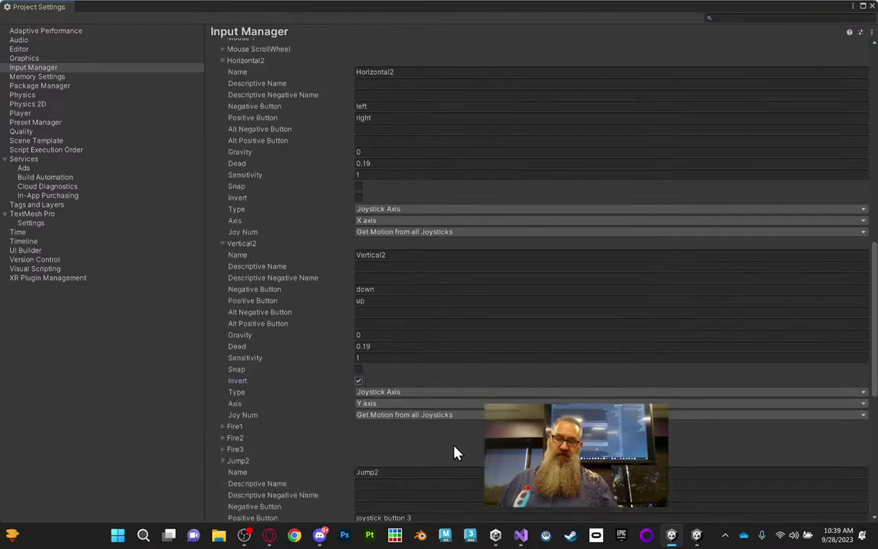
scroll(454, 453, down, 4)
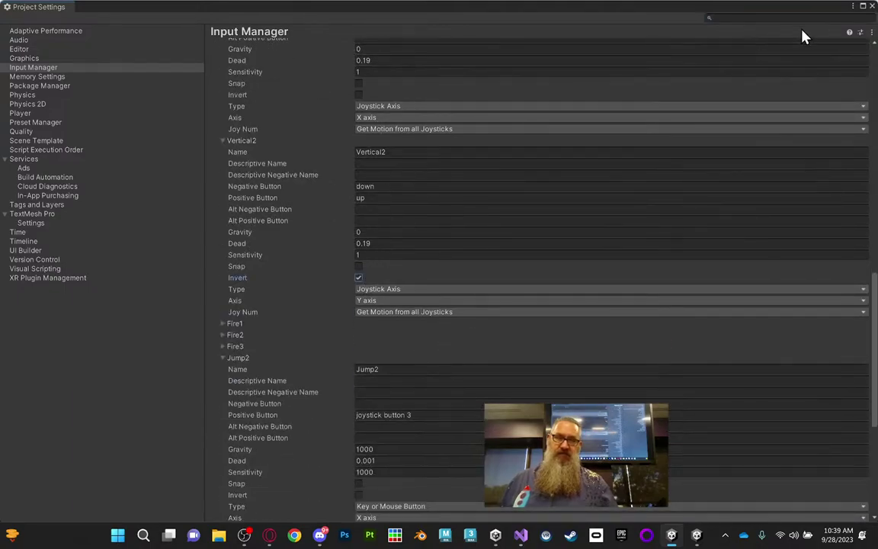
Close Project Settings and play-test LevelOne with Vertical2 inverted, stopping the game when done
click(873, 6)
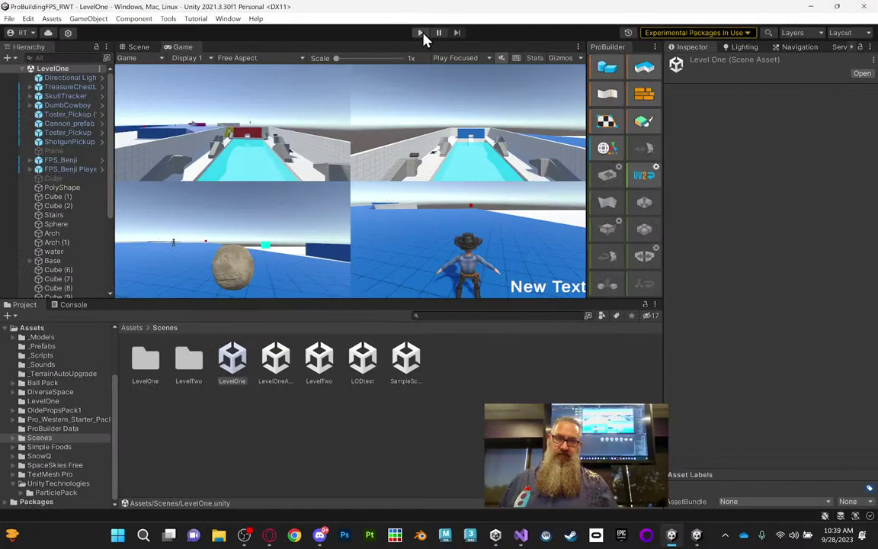
click(421, 32)
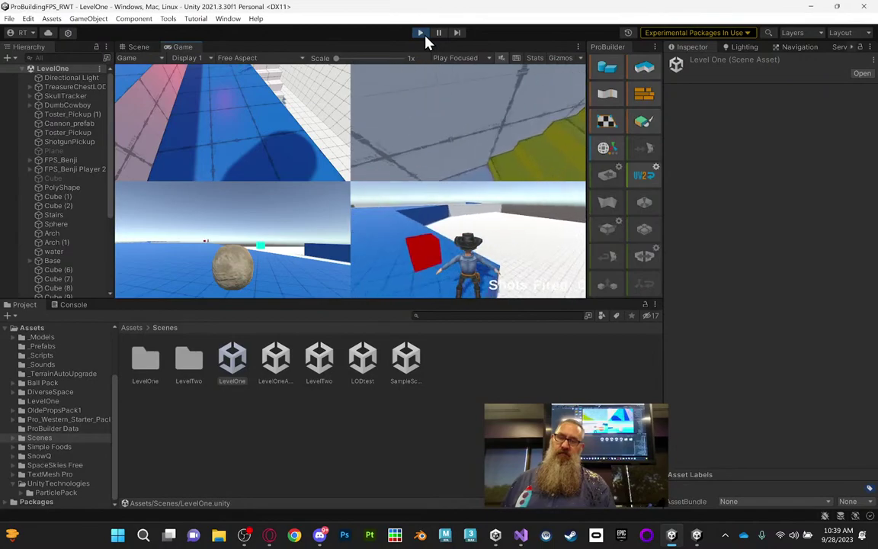
click(421, 33)
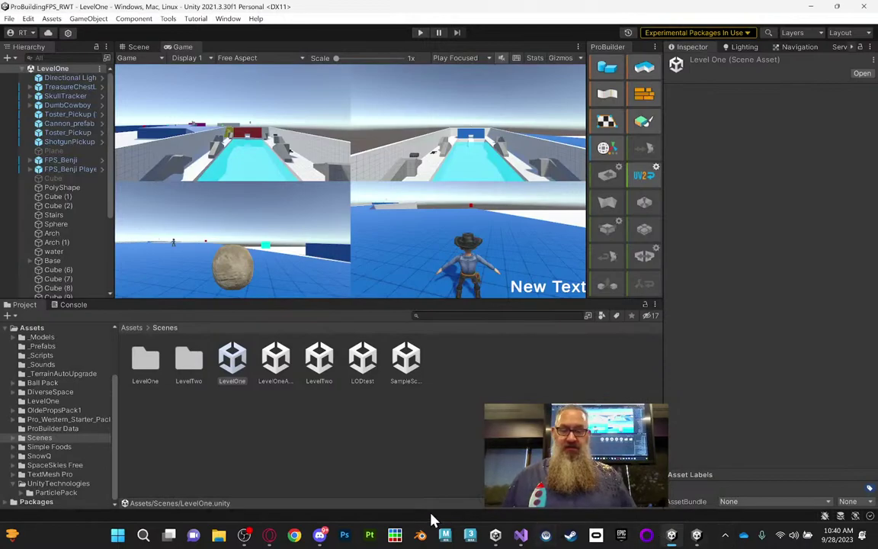
Consult the Xbox One controller map on the course page in the browser and return to the ProBuildingFPS_RWT project in Unity
click(270, 537)
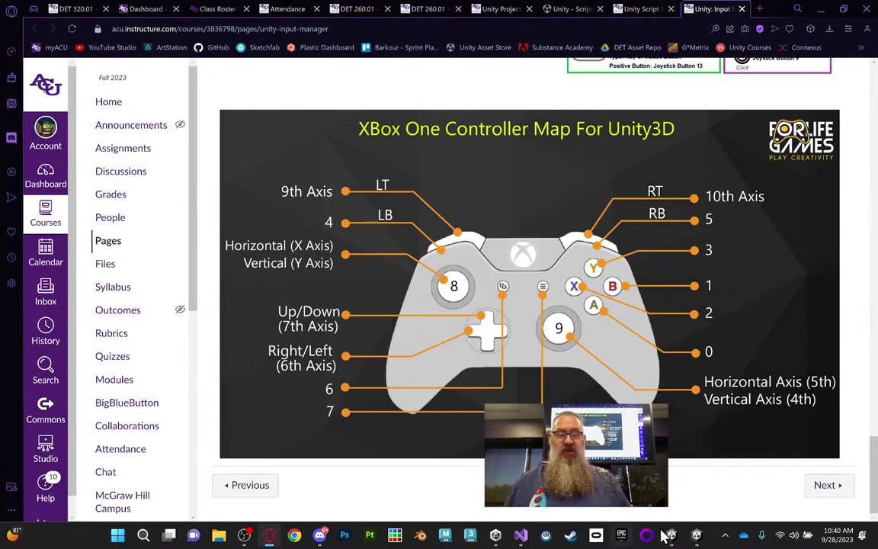
mouse_move(673, 538)
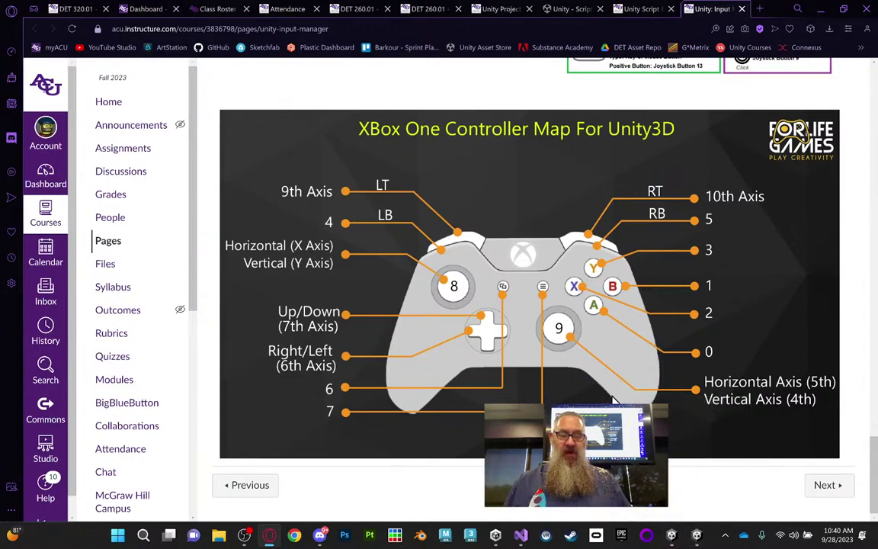
click(674, 538)
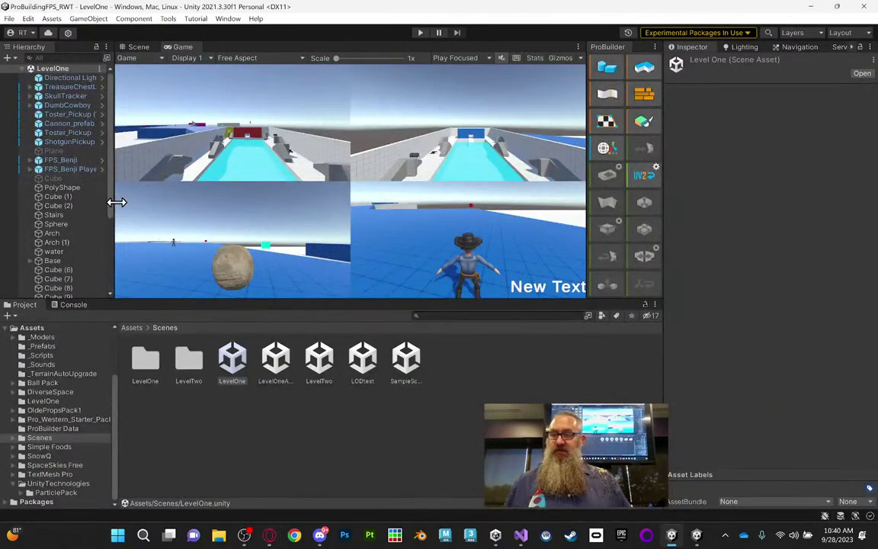
Open the CameraMove script used by FPS_Benji Player 2's Main Camera, examine its Mouse X axis input and return to the Unity project
drag(113, 202, 183, 205)
click(114, 169)
click(31, 168)
click(86, 180)
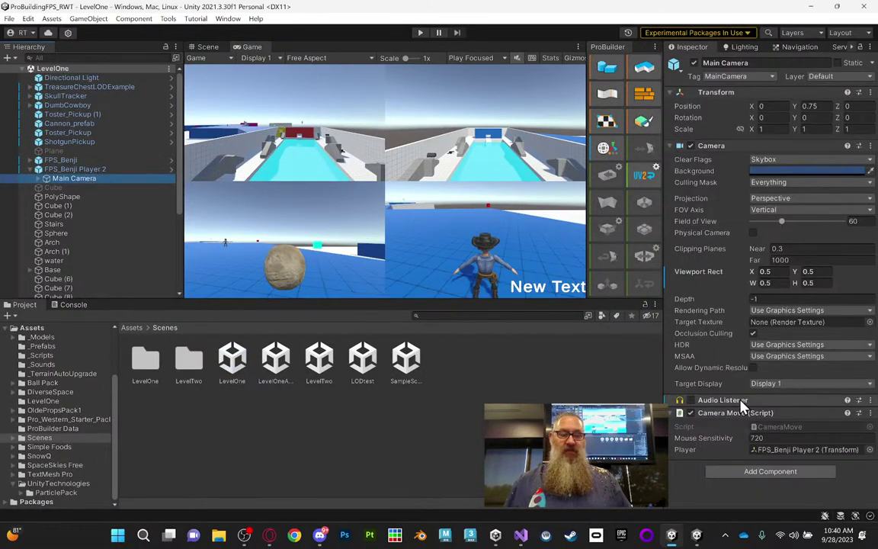
double_click(779, 428)
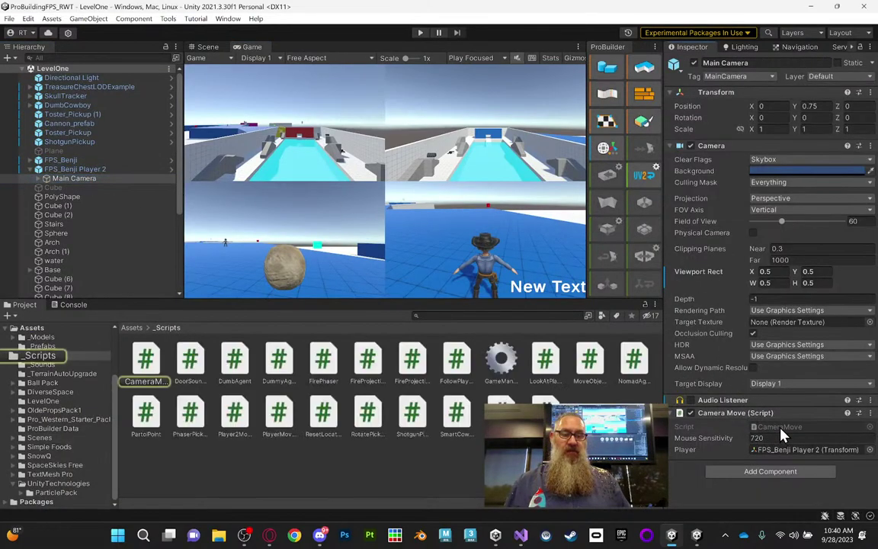
drag(369, 351, 431, 350)
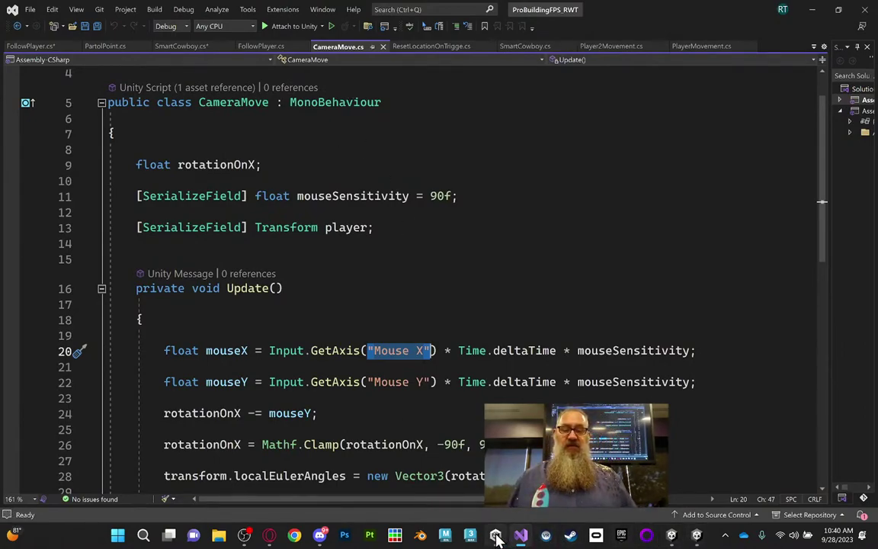
click(674, 536)
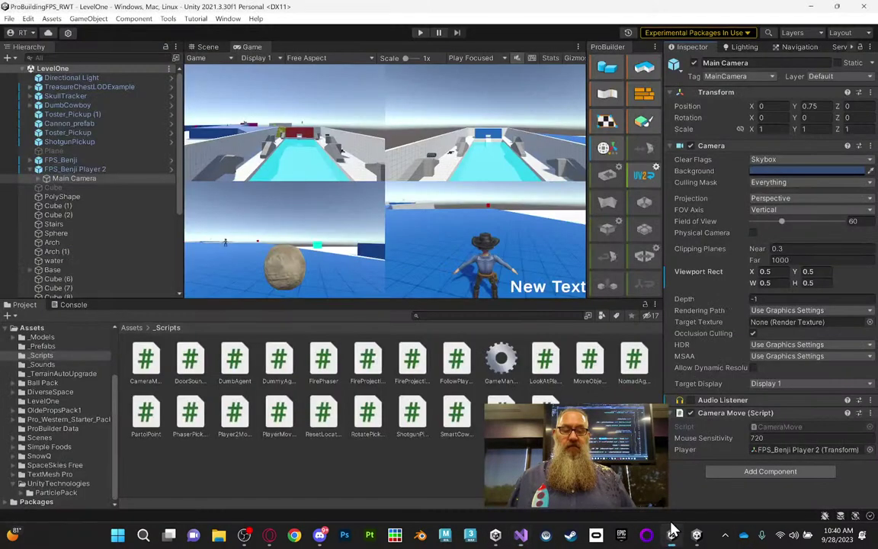
Open the Input Manager in Project Settings and rename the last FireToast axis as CamX
click(29, 18)
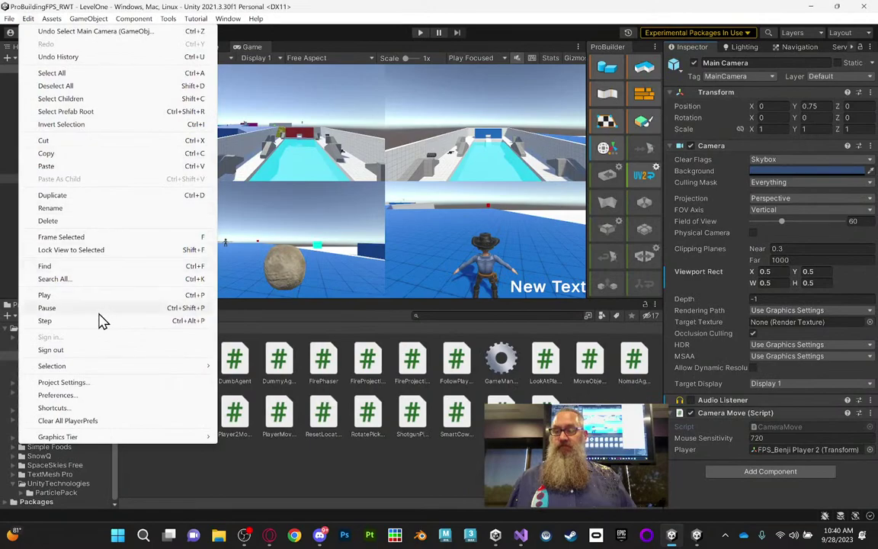
click(91, 383)
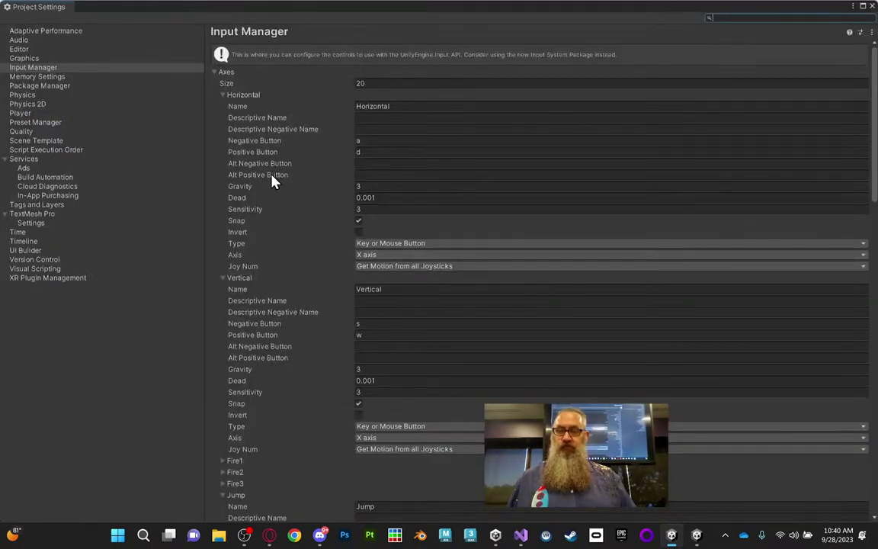
scroll(273, 190, down, 3)
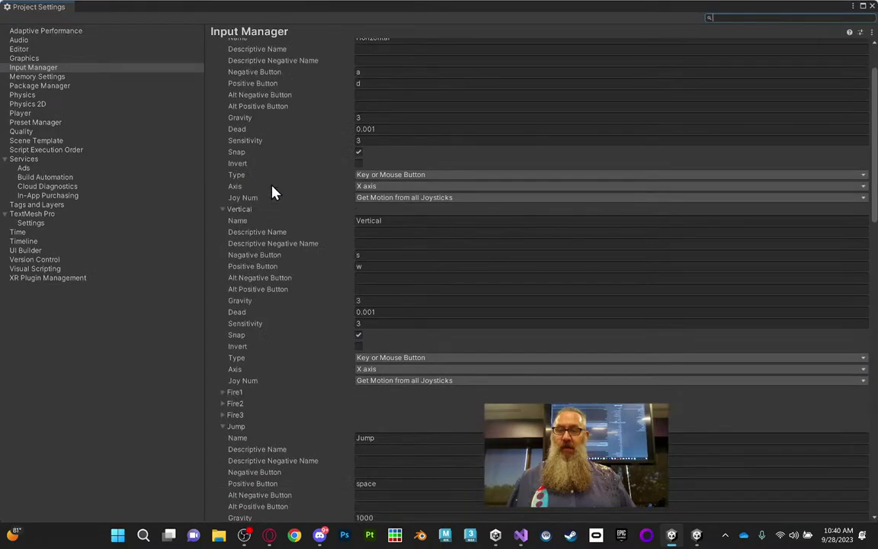
scroll(272, 188, down, 7)
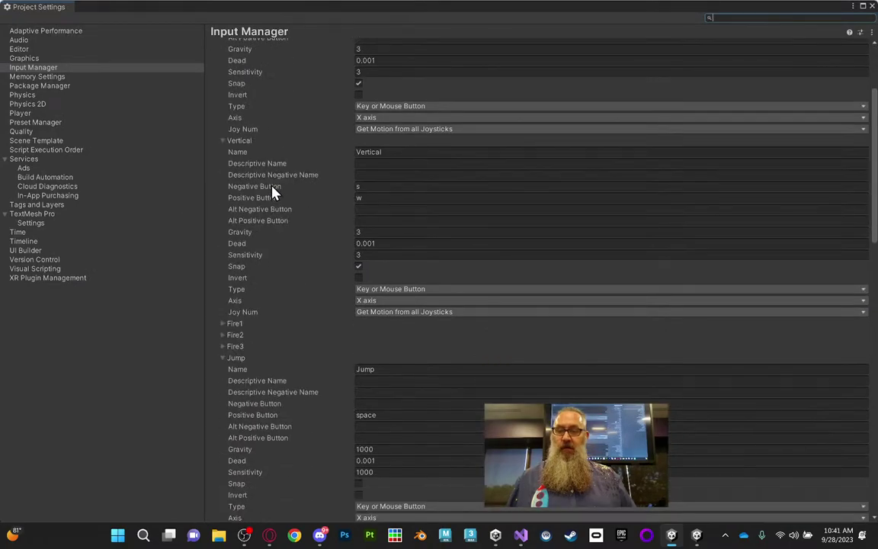
scroll(272, 196, down, 8)
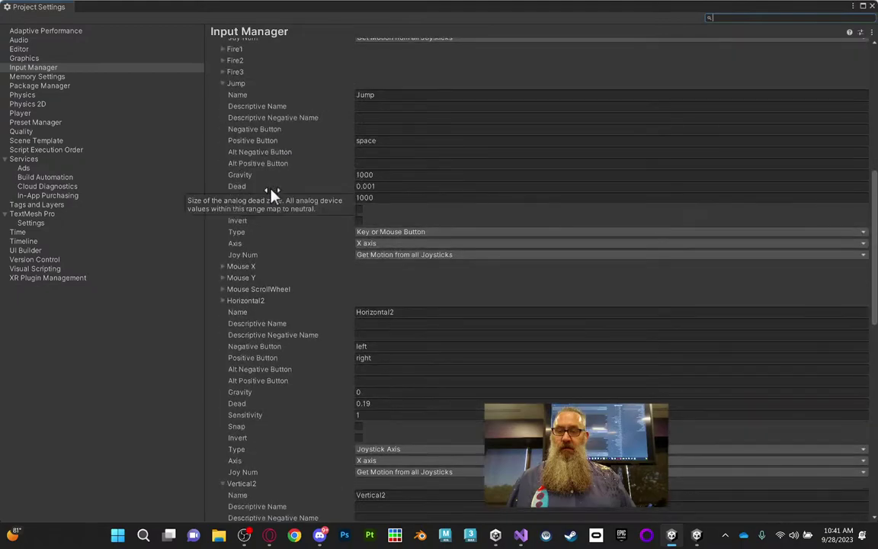
scroll(273, 194, down, 3)
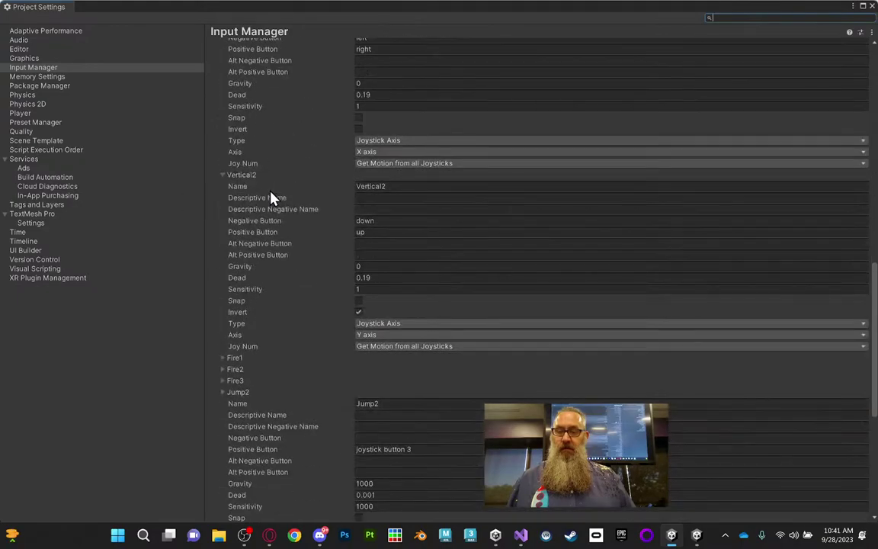
scroll(273, 199, down, 4)
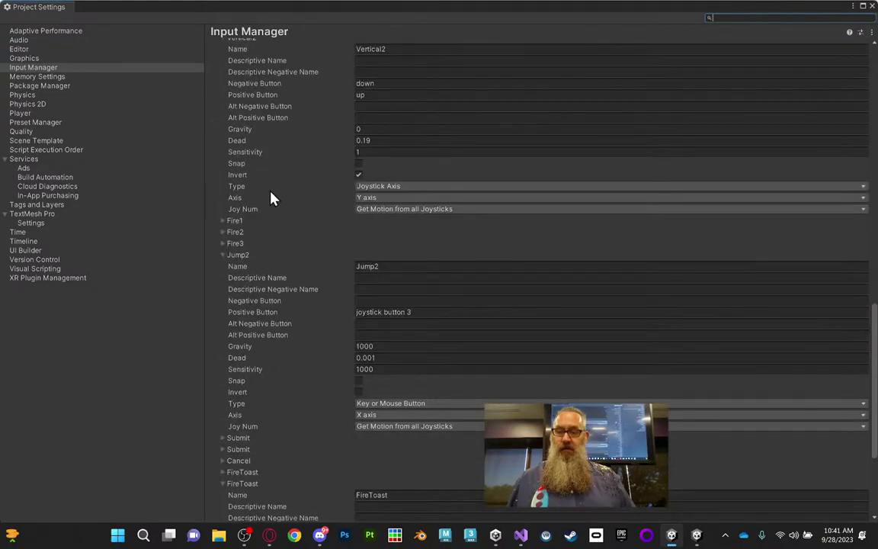
scroll(273, 198, down, 5)
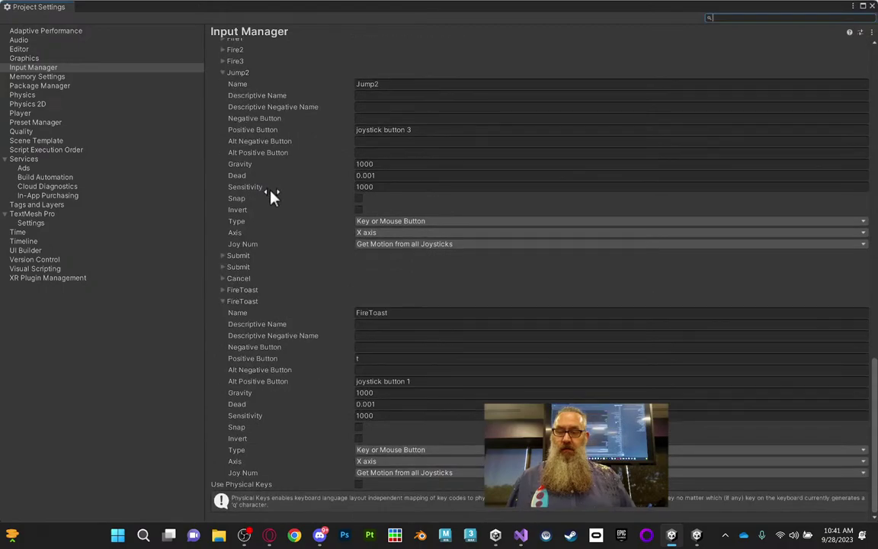
click(412, 312)
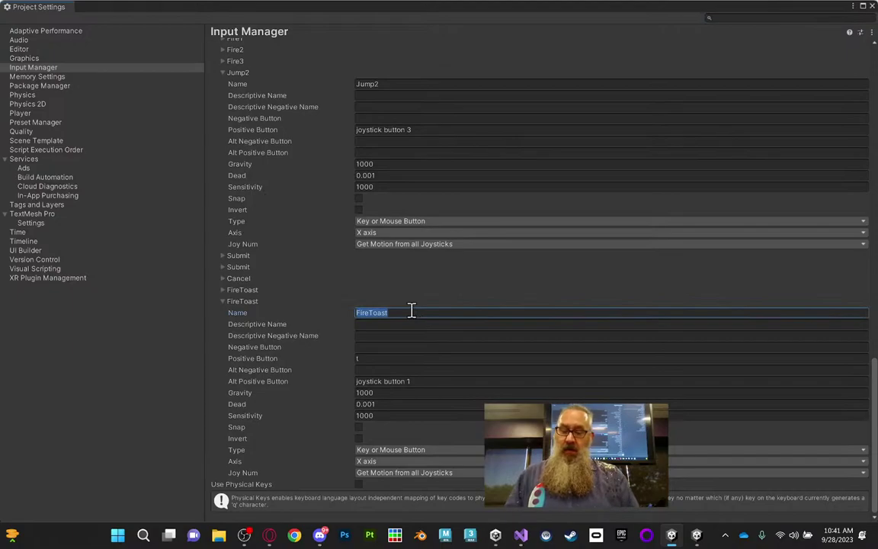
text(CamX)
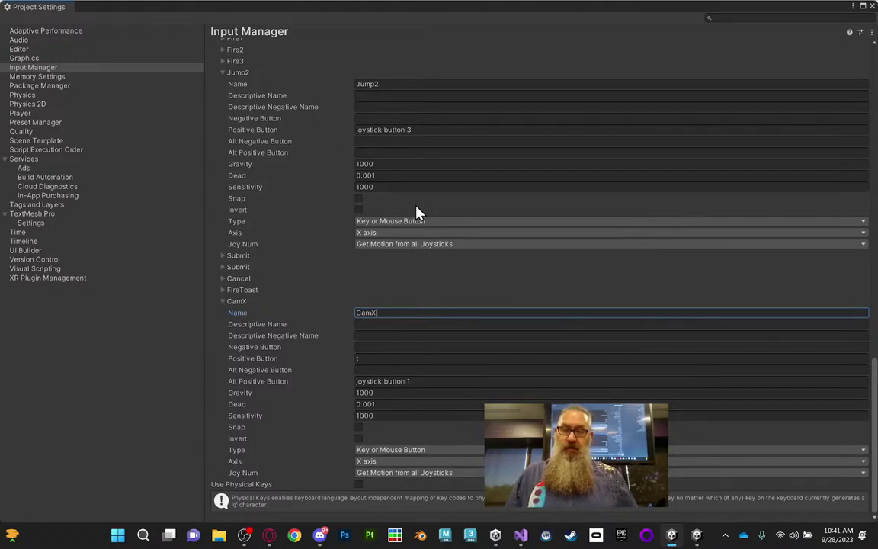
Expand the remaining FireToast axis and rename it as CamY
click(227, 290)
click(227, 289)
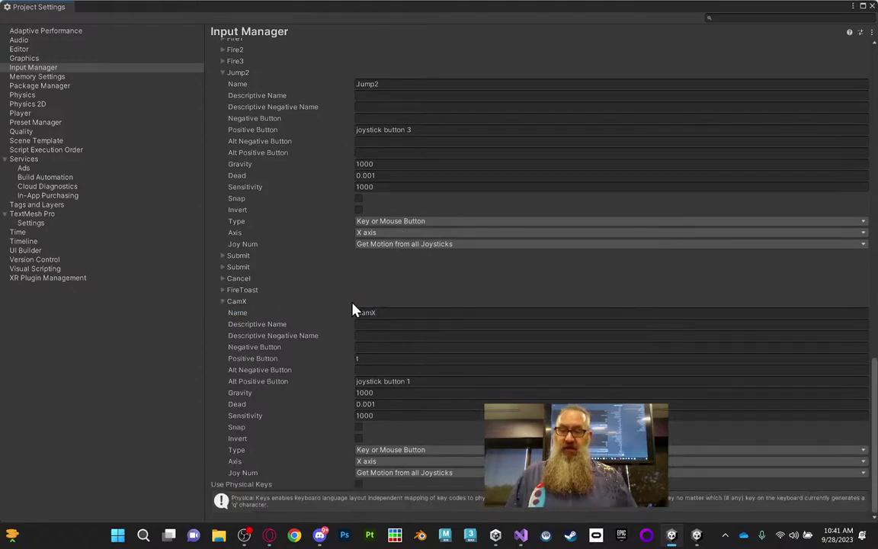
click(230, 291)
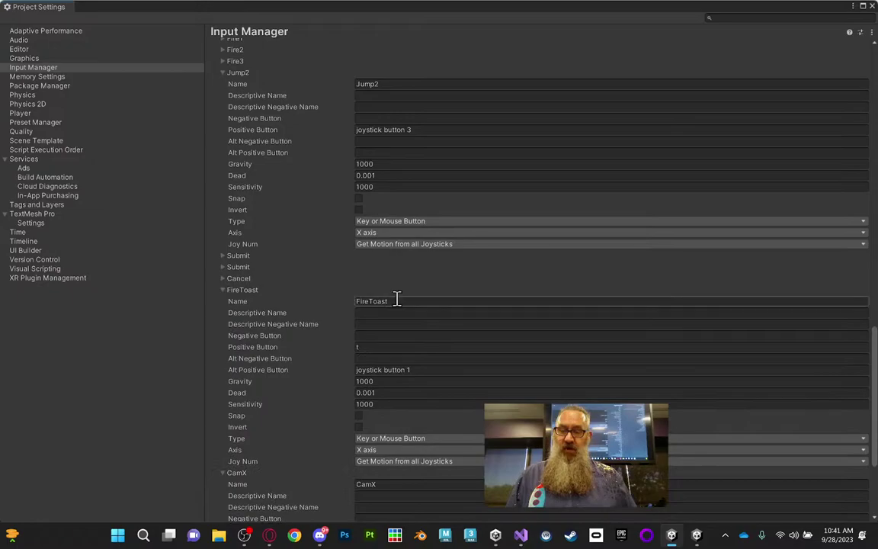
text(CamY)
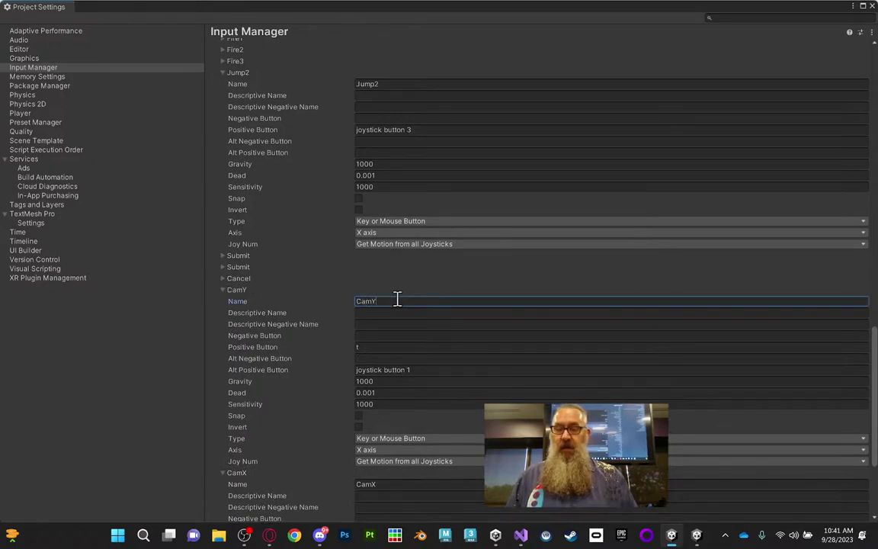
Expand the Cancel axis, set its Type to Joystick Axis and collapse the entry
click(416, 280)
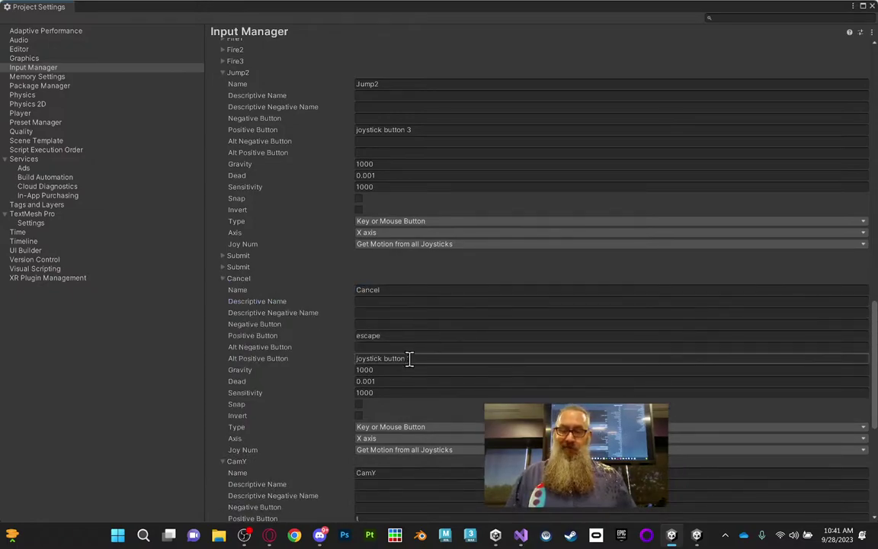
scroll(409, 359, down, 1)
scroll(410, 359, down, 1)
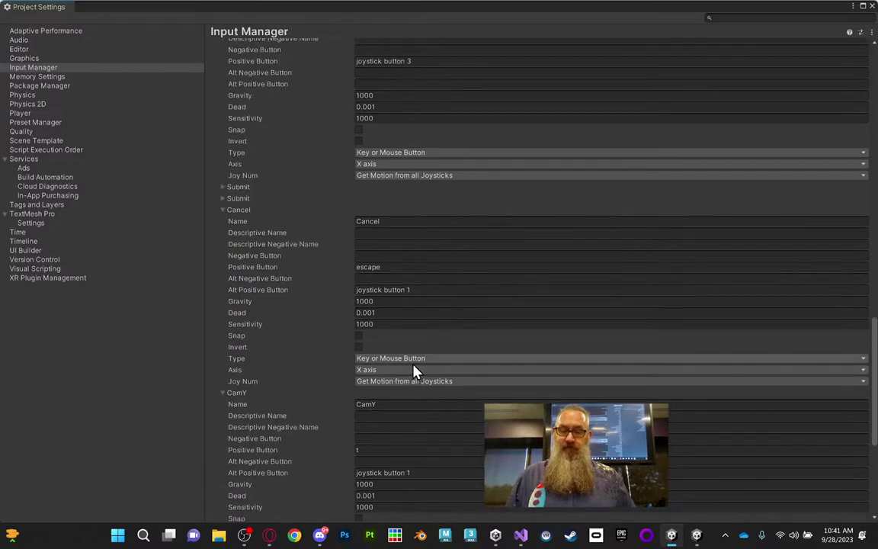
click(408, 360)
click(405, 398)
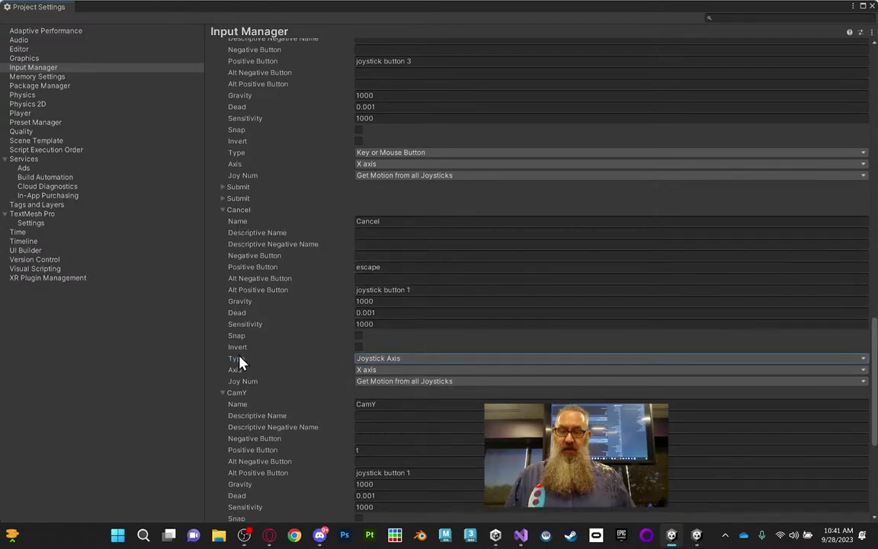
click(225, 211)
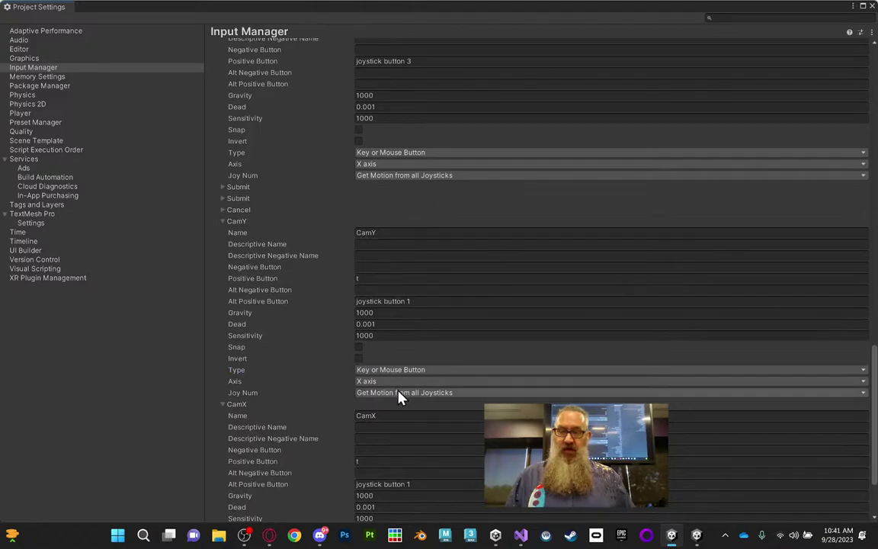
Set the CamY axis's Type to Joystick Axis and open its Axis options
click(406, 371)
click(402, 408)
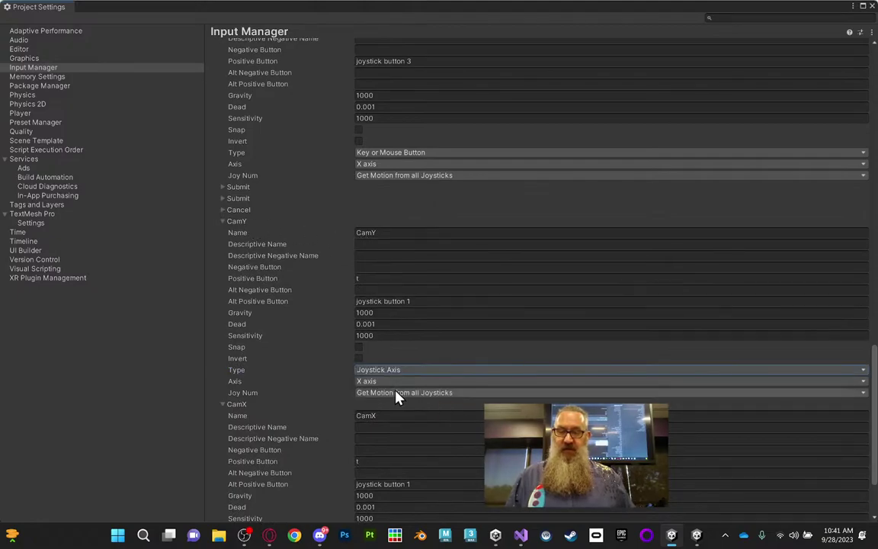
click(398, 383)
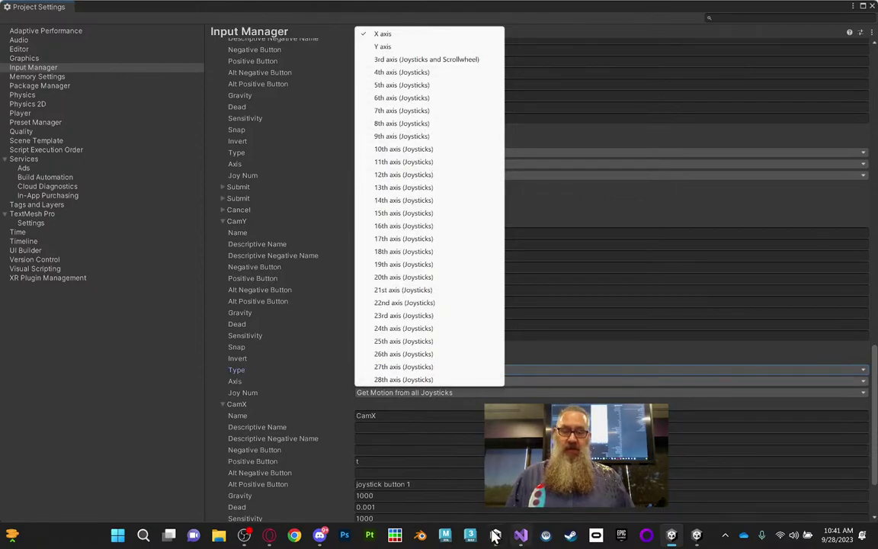
Consult the Xbox One controller map in the browser and the Input Manager axes in the Scripty_Sprites_RWT_2023 project, closing that project's settings
click(273, 537)
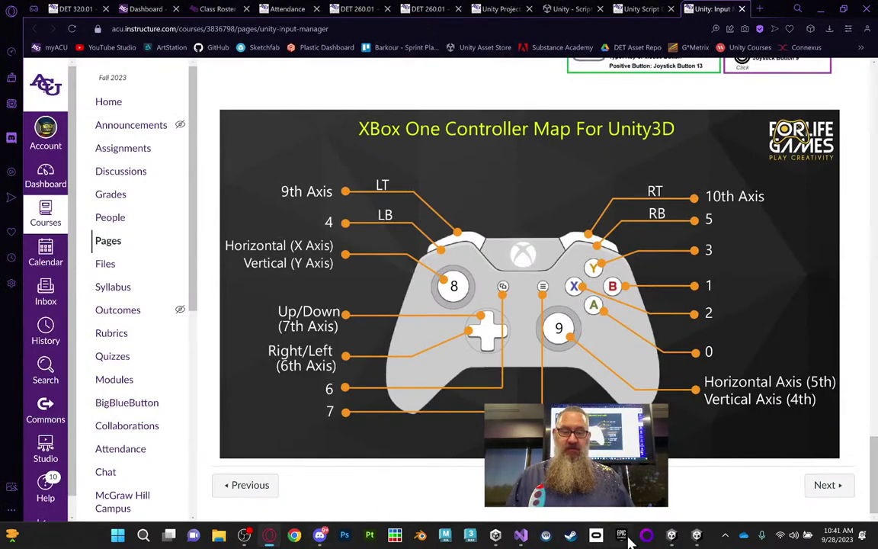
click(697, 536)
scroll(366, 411, down, 2)
scroll(364, 402, up, 2)
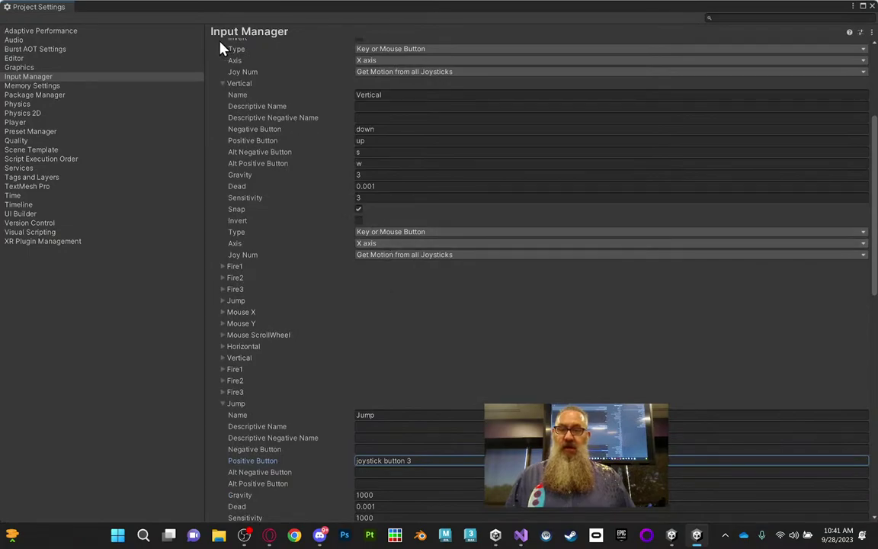
scroll(314, 97, up, 6)
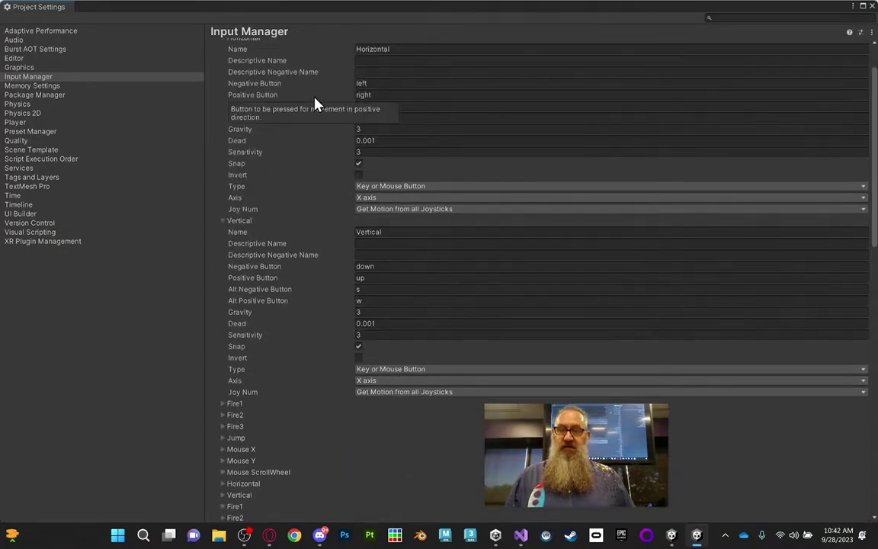
scroll(315, 103, up, 3)
scroll(329, 160, down, 15)
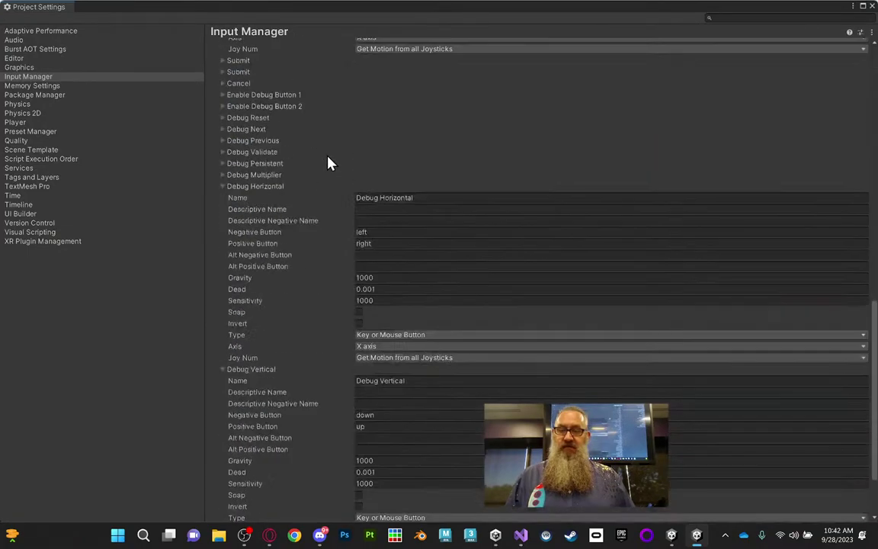
scroll(330, 167, down, 4)
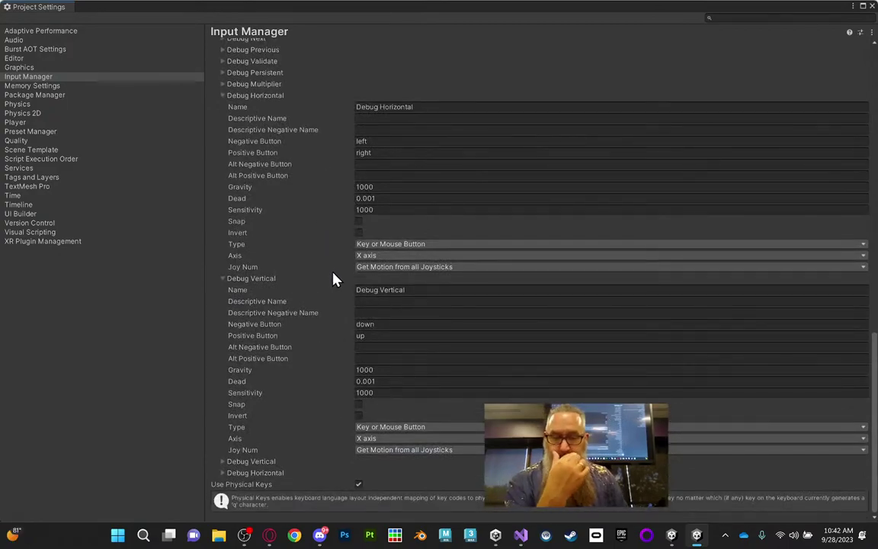
click(873, 5)
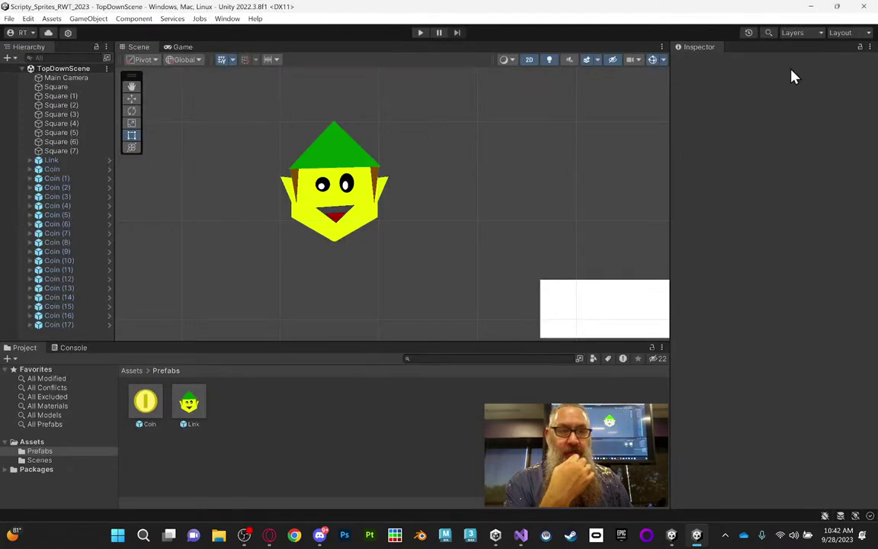
Return to the ProBuildingFPS_RWT project's Input Manager and set CamY's Axis to 4th axis (Joysticks)
mouse_move(671, 533)
click(700, 481)
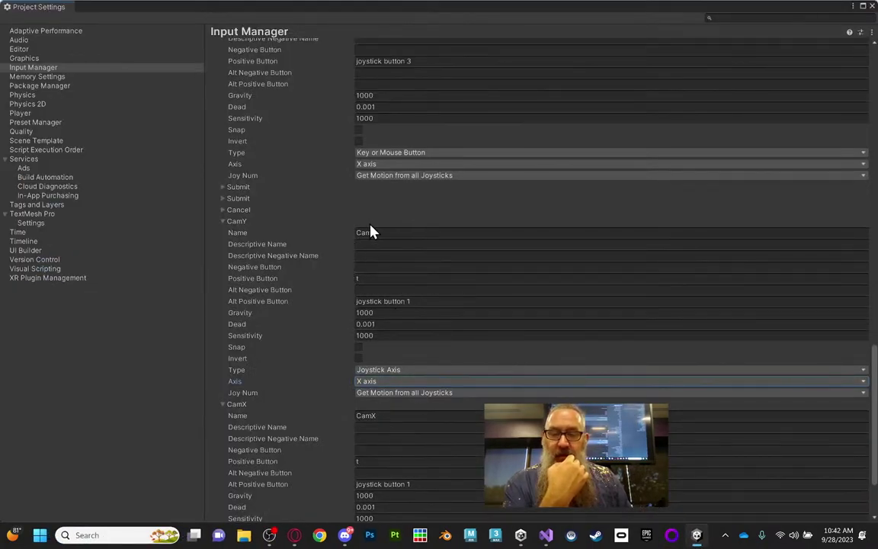
click(420, 381)
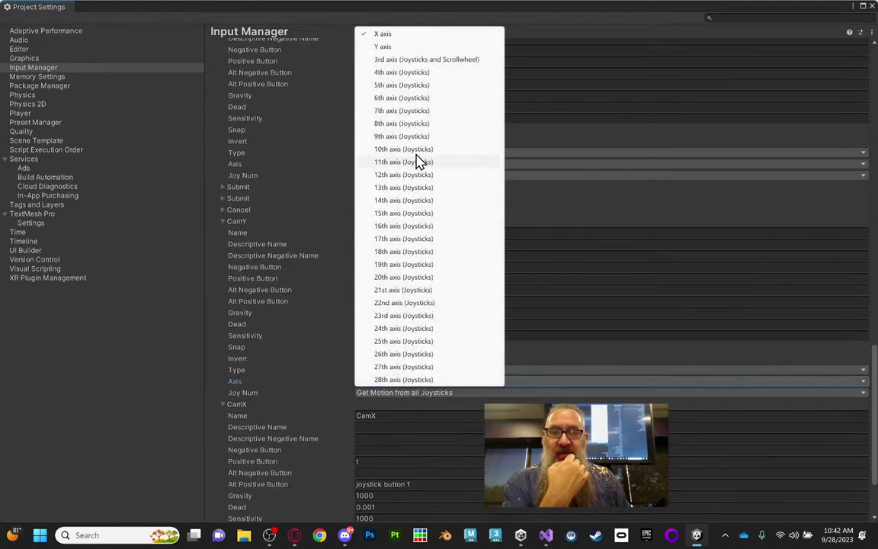
click(425, 74)
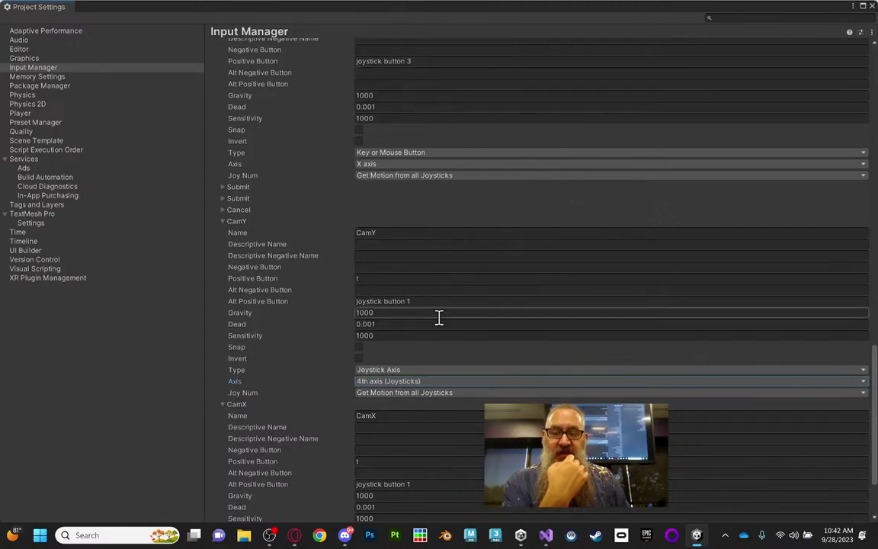
Clear the Positive Button value of the CamY axis
scroll(440, 324, down, 1)
scroll(439, 313, down, 1)
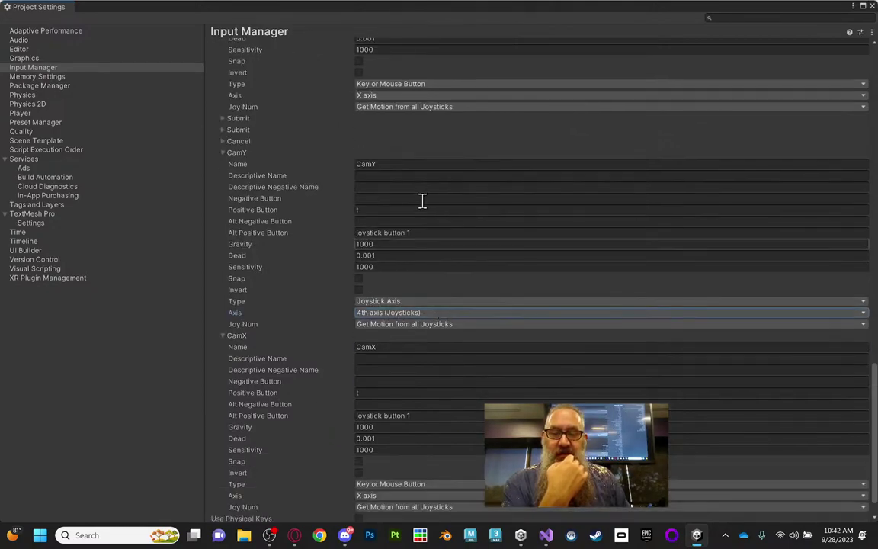
click(404, 210)
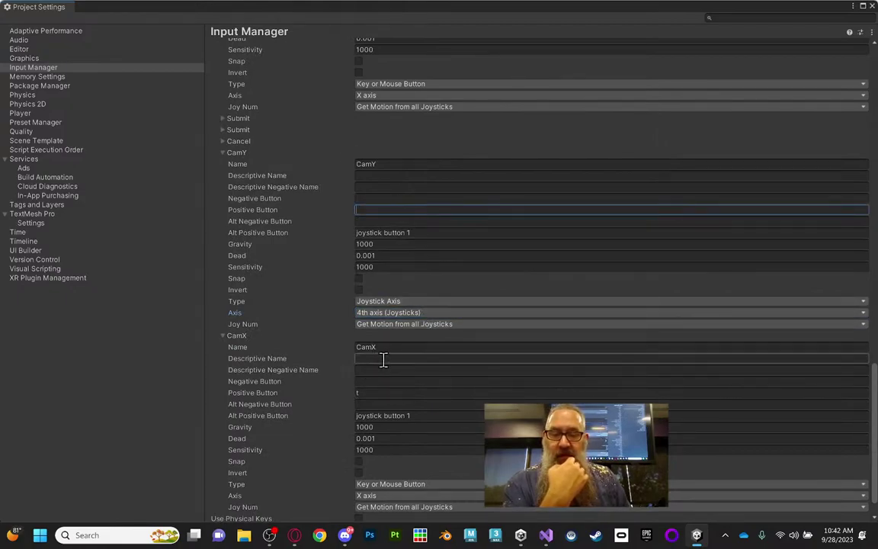
scroll(404, 423, down, 1)
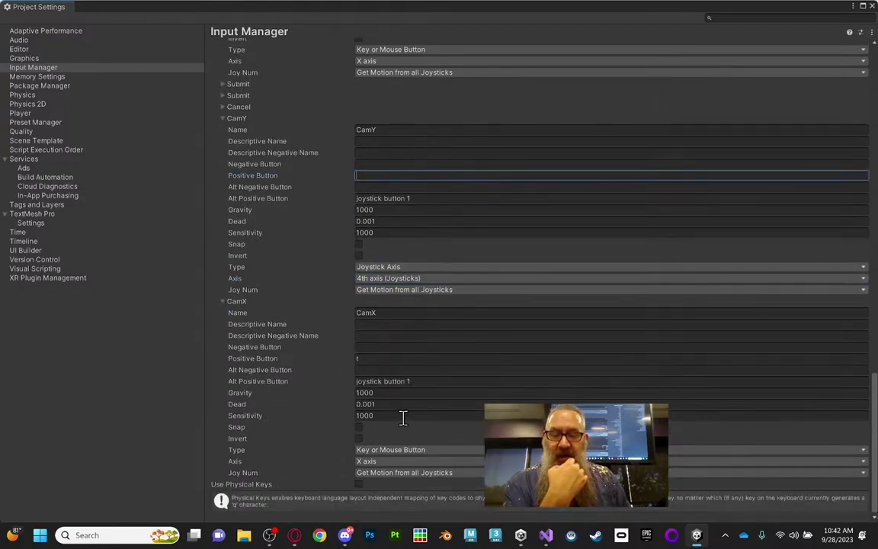
Clear CamX's Positive Button, set its Type to Joystick Axis and its Axis to 5th axis (Joysticks)
click(397, 358)
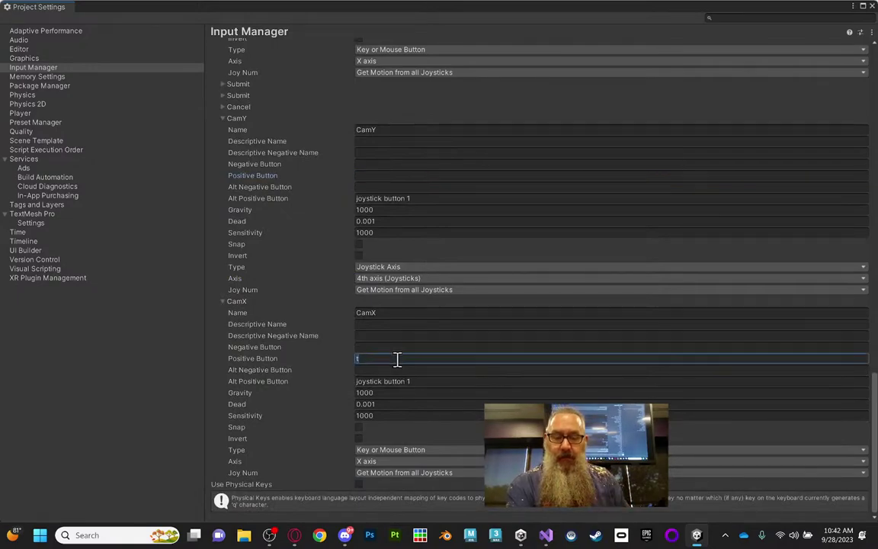
click(419, 451)
click(412, 487)
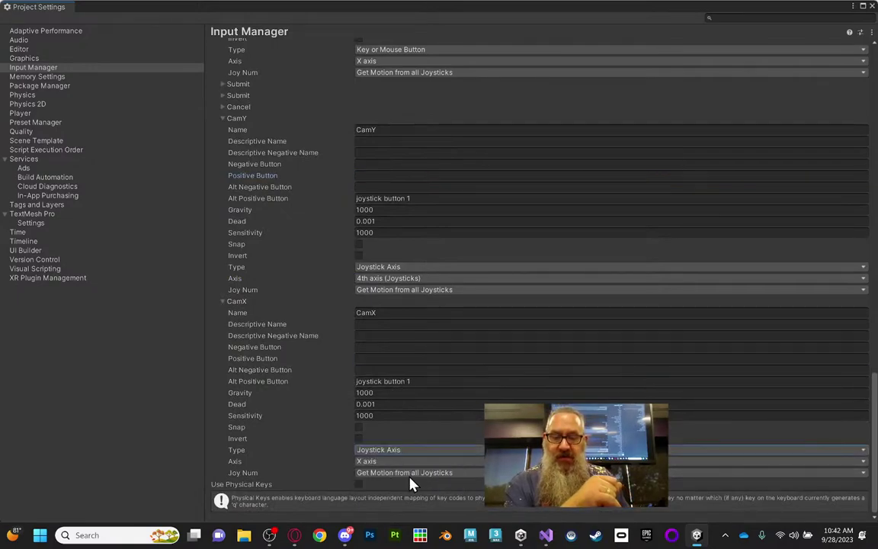
click(406, 463)
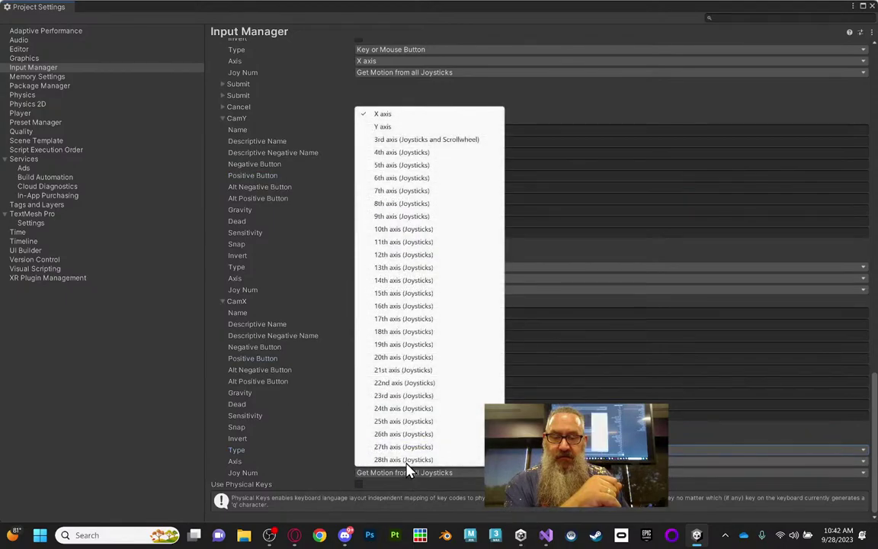
click(413, 167)
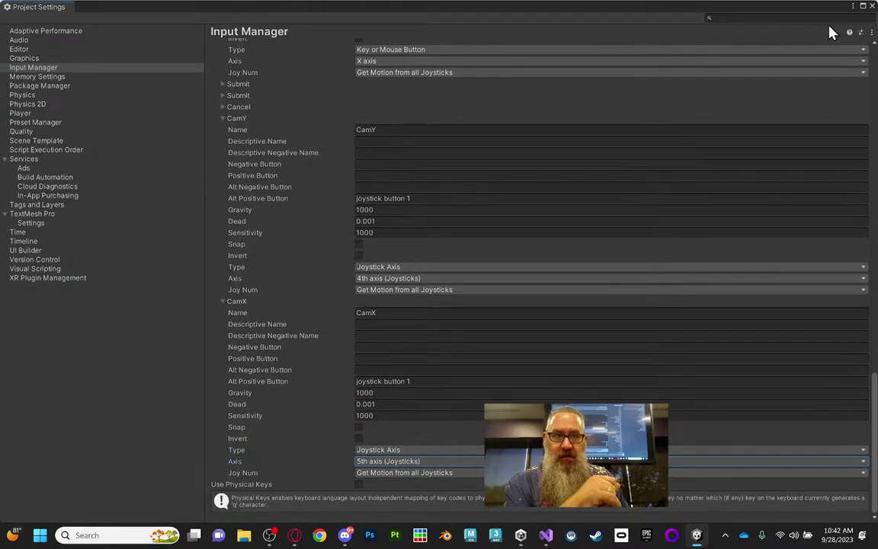
Close the project settings and briefly playtest the level, stopping play mode at the end
click(873, 7)
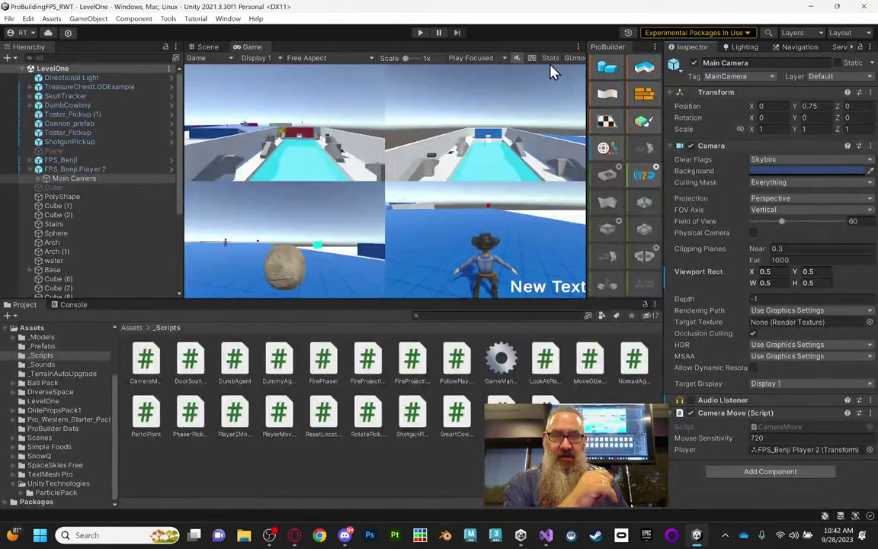
click(419, 33)
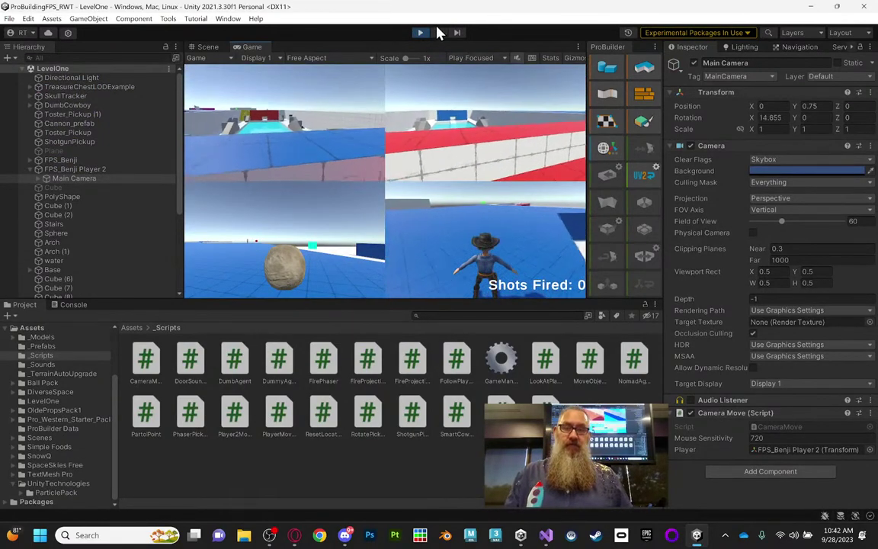
click(420, 32)
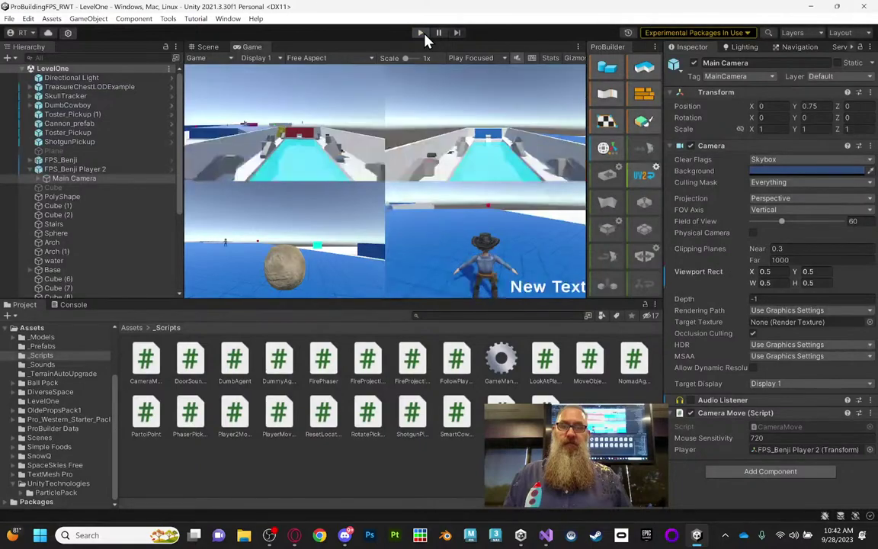
Open the CameraMove script from Player 2's Main Camera in Visual Studio and copy all of its code
double_click(772, 428)
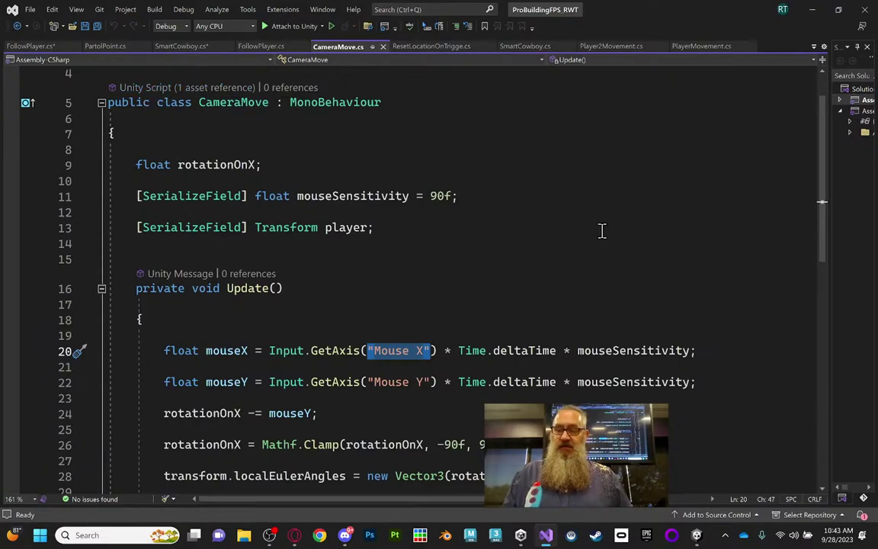
key(ctrl+a)
key(ctrl+c)
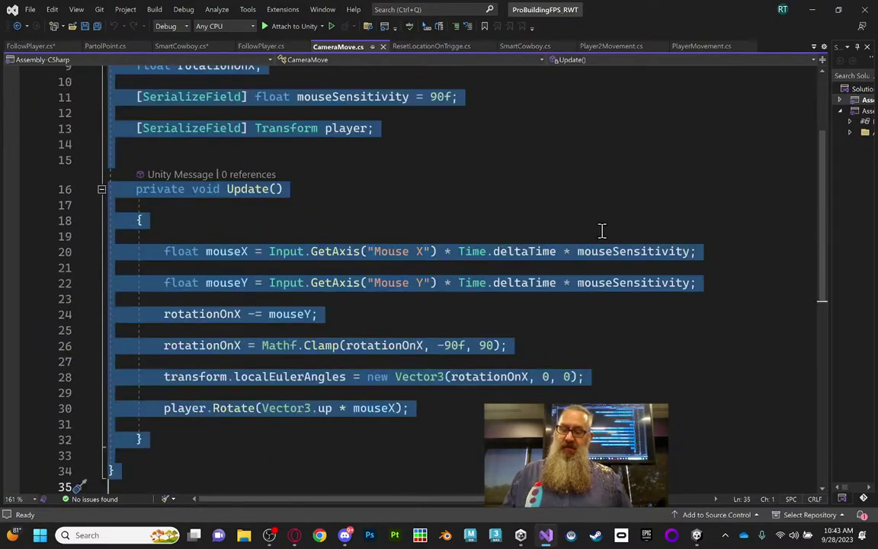
Return to the Unity editor and remove the Camera Move component from Player 2's Main Camera
mouse_move(521, 537)
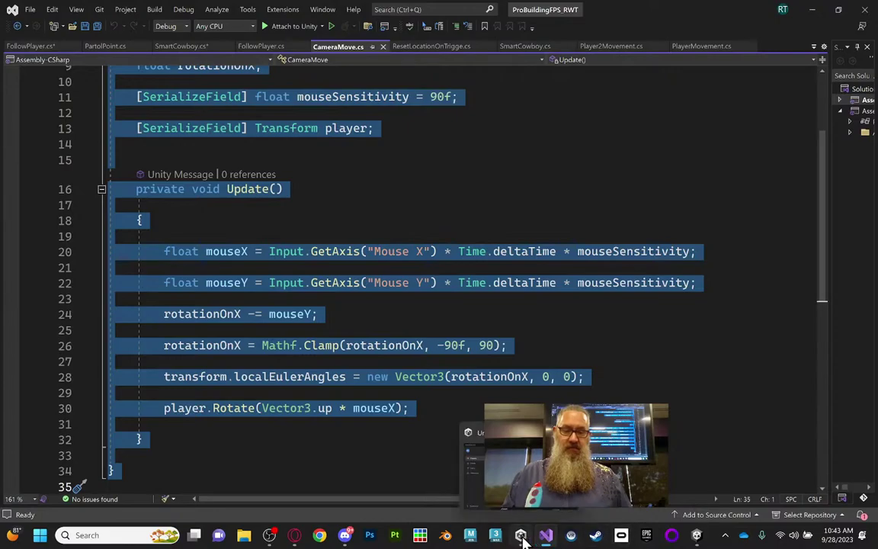
click(696, 535)
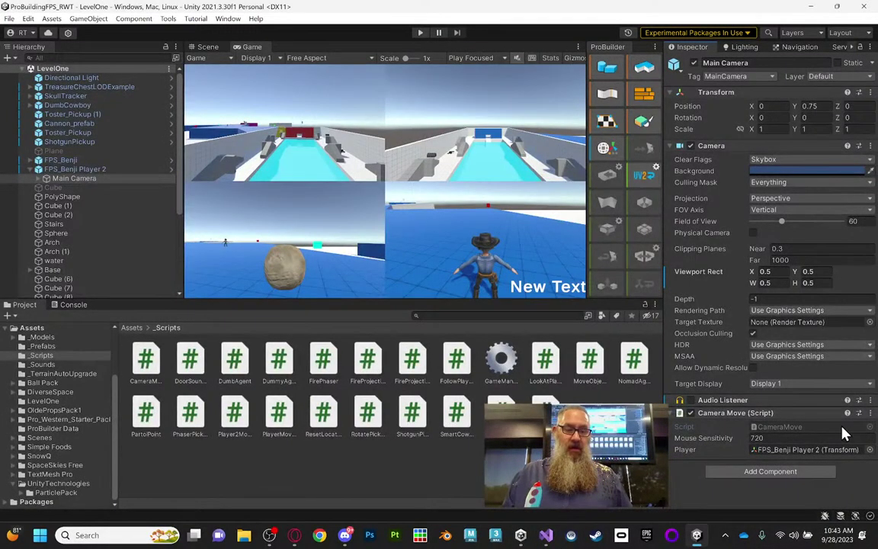
click(870, 412)
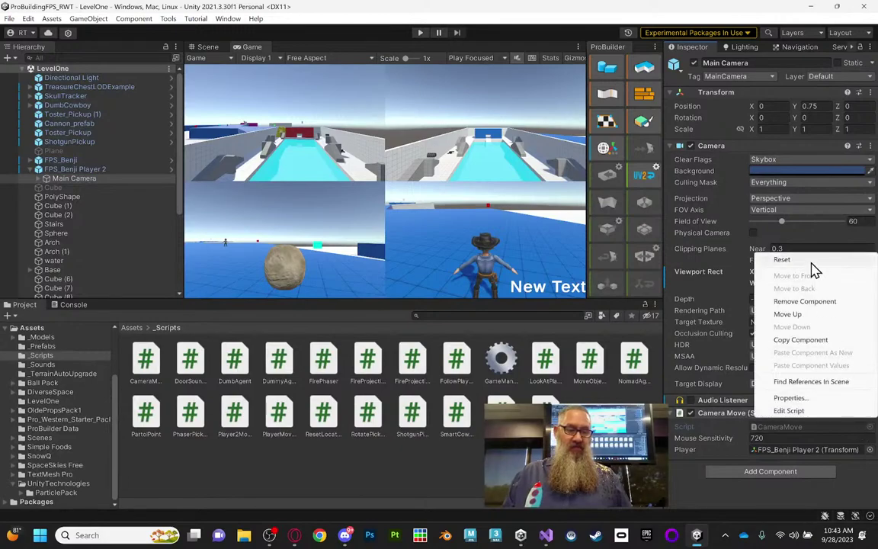
click(805, 301)
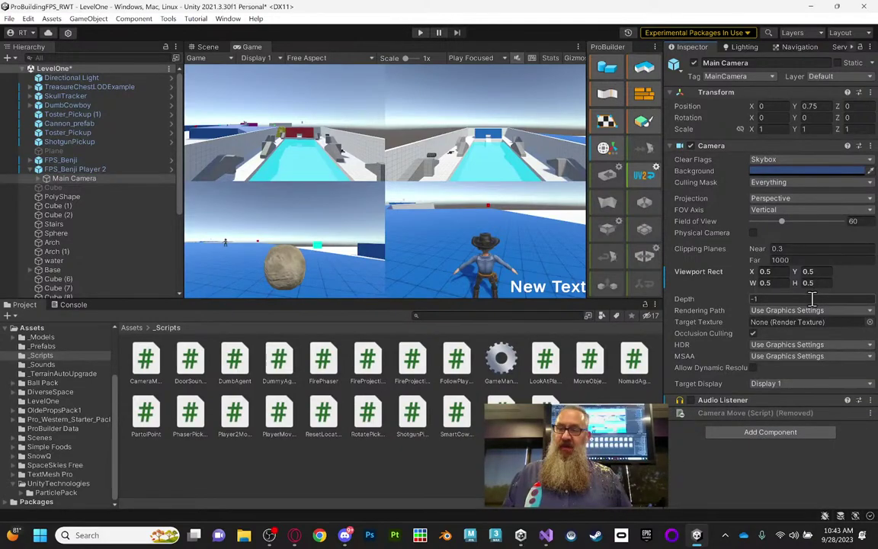
Create a new script named CameraMove2 and add it to Player 2's Main Camera
click(776, 433)
click(759, 410)
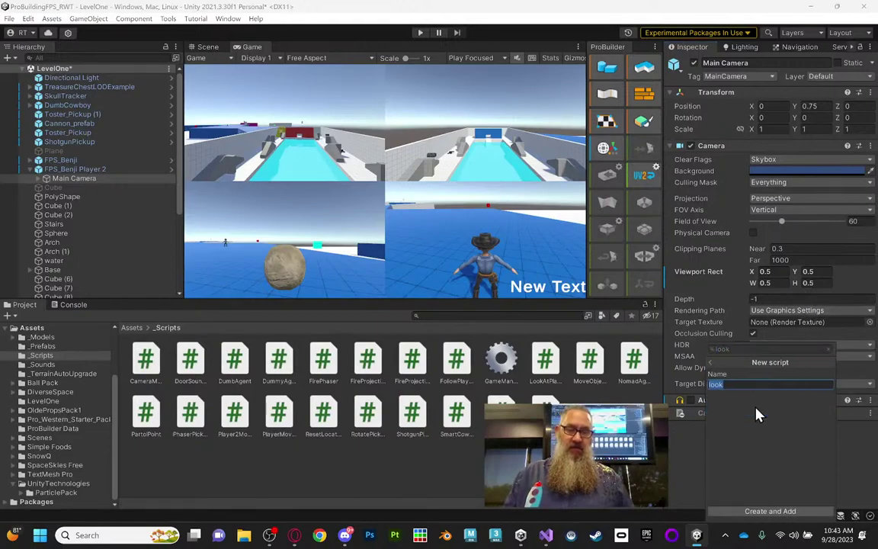
text(Camer)
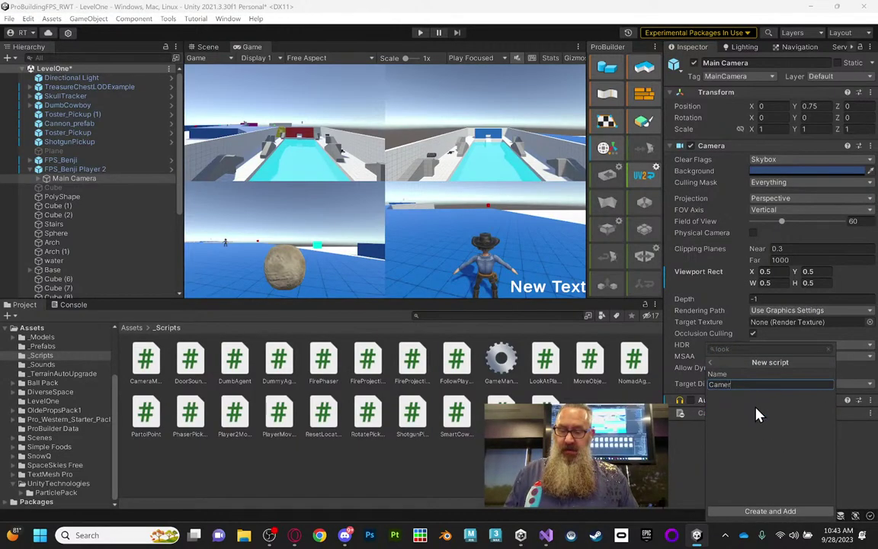
text(aMove2)
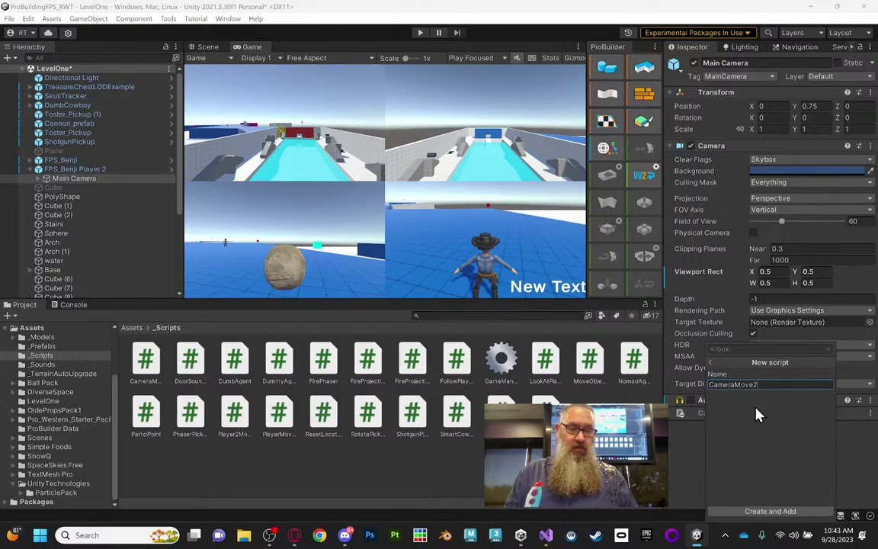
key(Return)
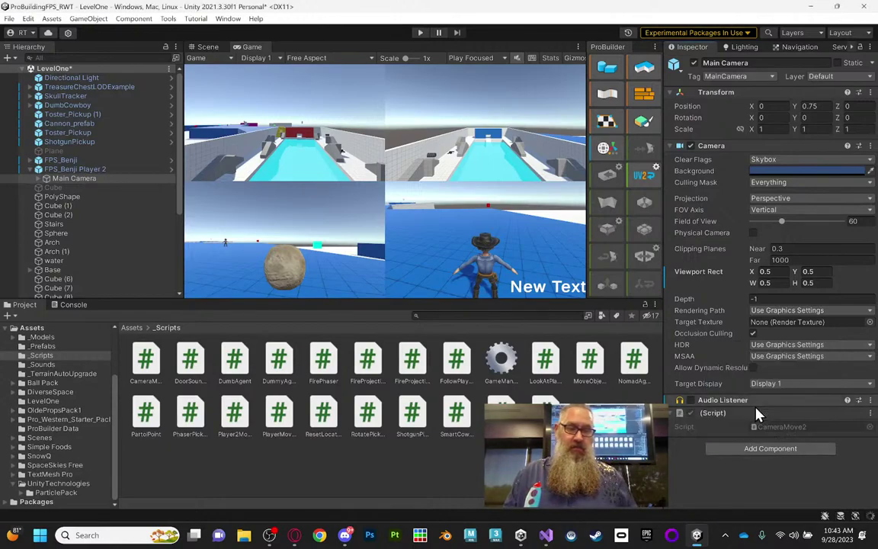
Open the CameraMove2 script, replace all its contents with the copied camera code and rename the class to CameraMove2
double_click(793, 433)
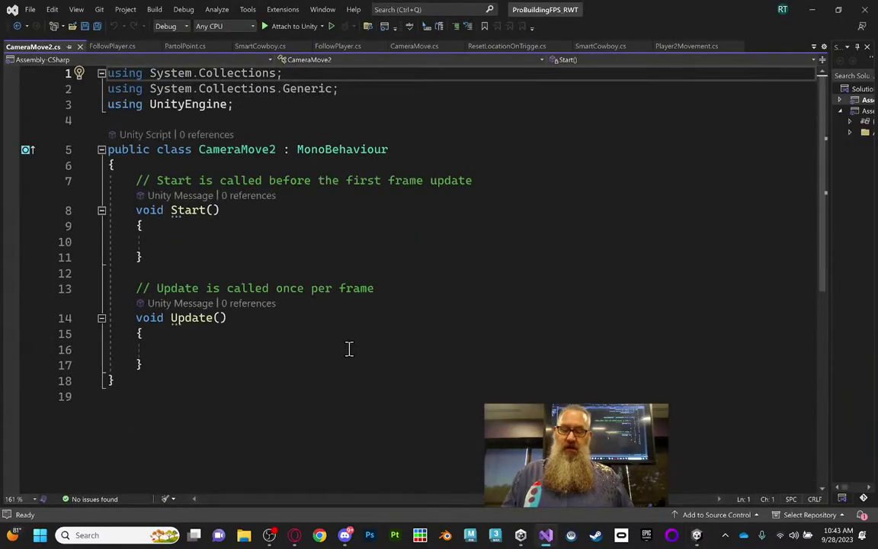
key(ctrl+a)
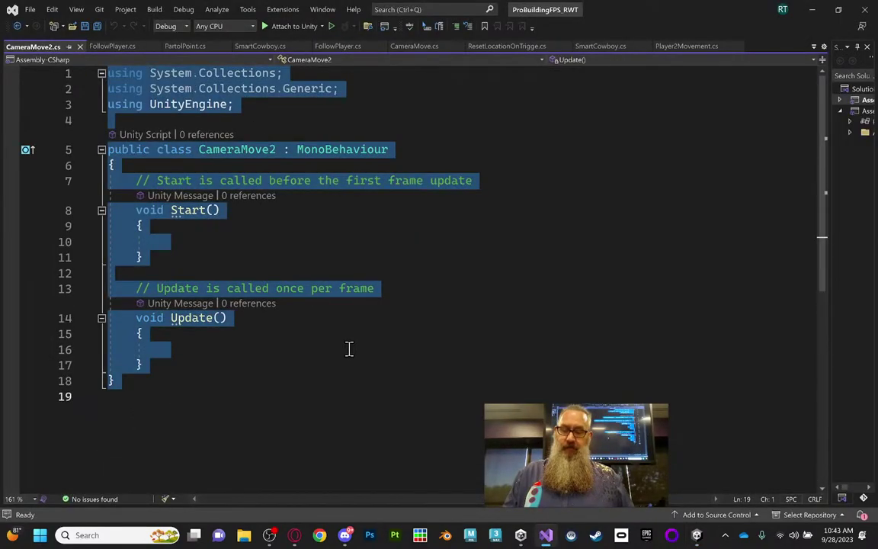
key(ctrl+v)
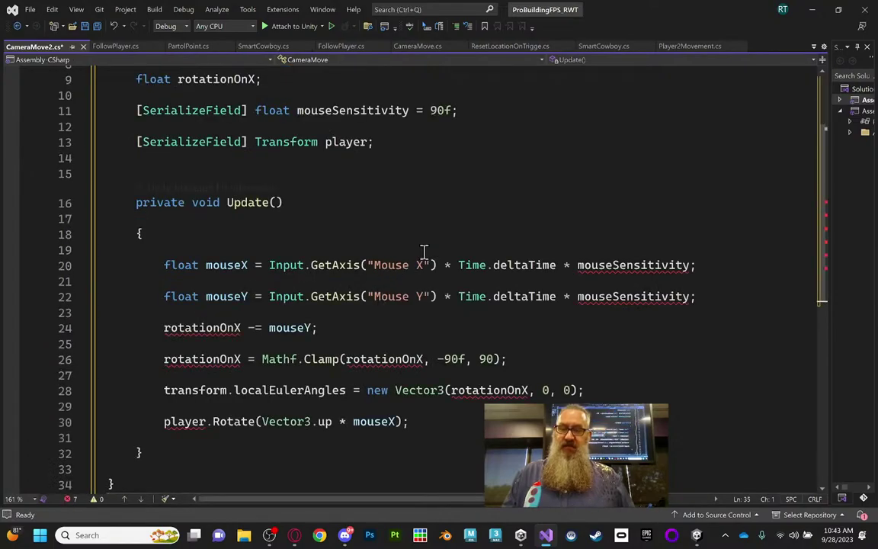
click(459, 218)
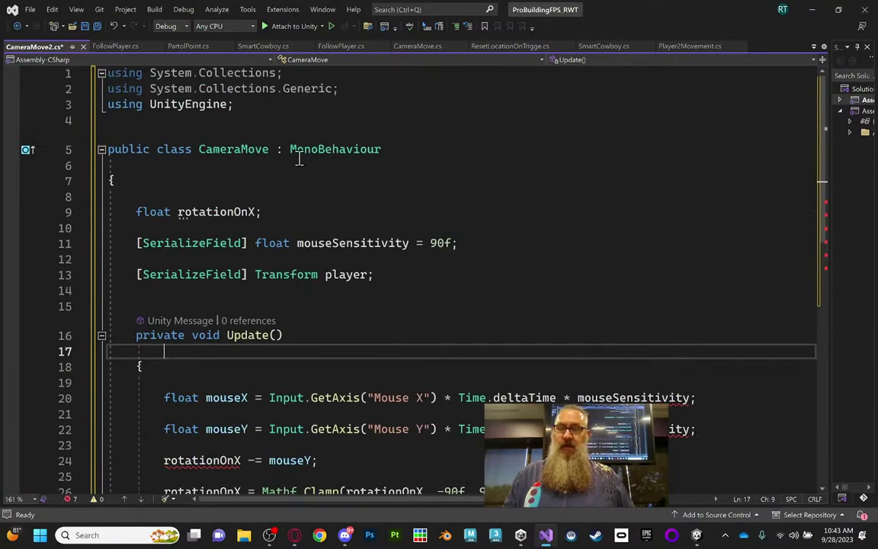
click(269, 149)
text(2)
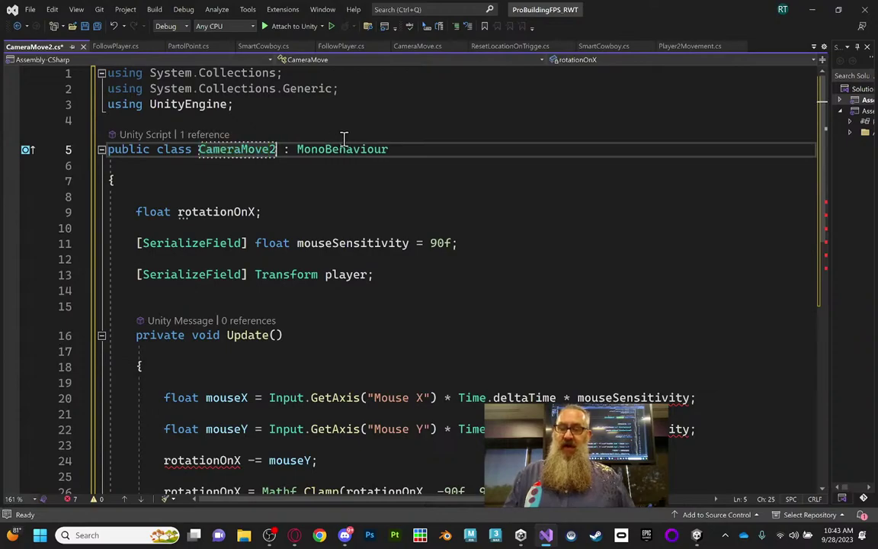
Delete the System.Collections and System.Collections.Generic using lines so that the script starts with using UnityEngine
click(272, 175)
drag(375, 92, 90, 81)
key(Delete)
click(107, 88)
key(BackSpace)
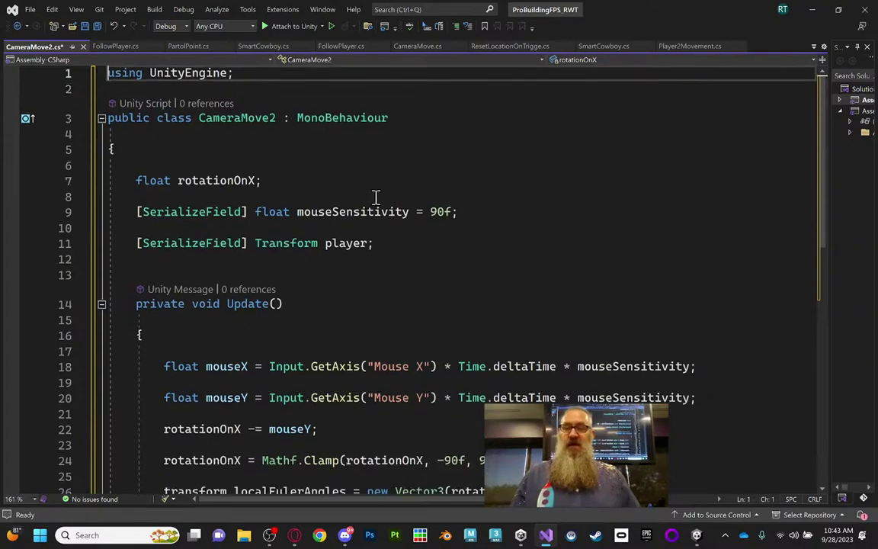
Change the GetAxis names in Update to "CamX" for mouseX and "CamY" for mouseY
scroll(374, 196, down, 3)
double_click(383, 225)
text(Cam)
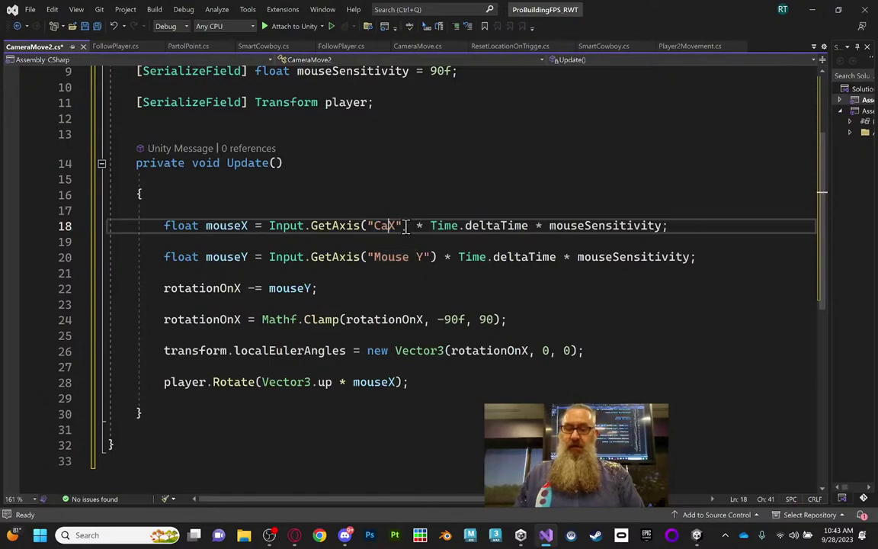
key(Delete)
click(373, 259)
double_click(389, 257)
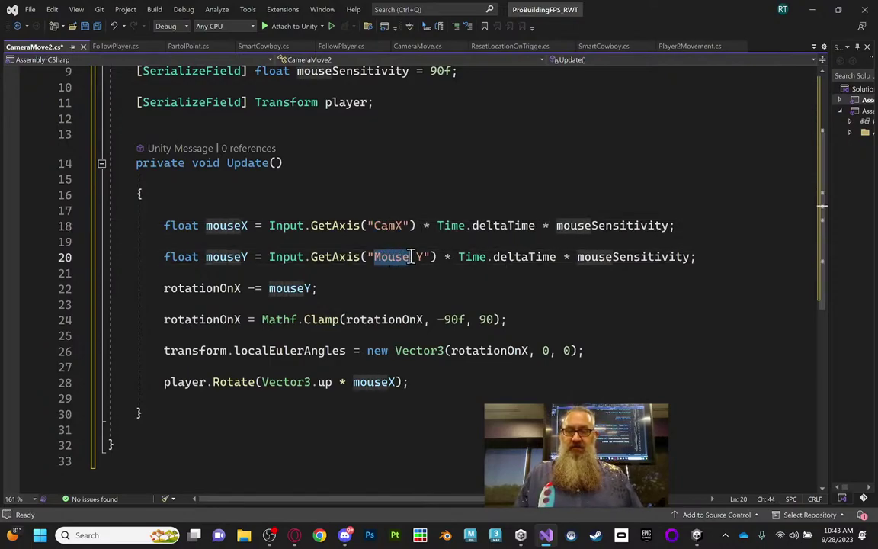
key(Delete)
key(Delete)
text(Cam)
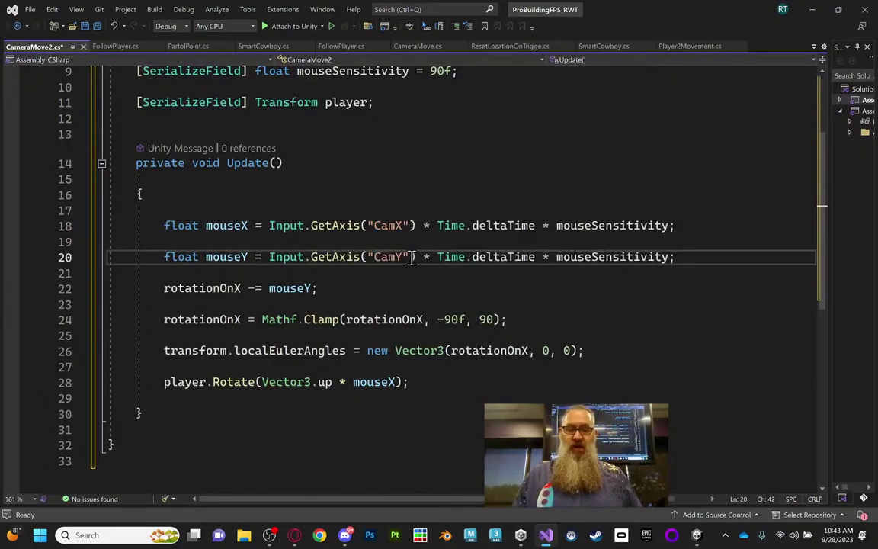
click(464, 180)
Rename the mouseSensitivity variable to stickSensitivity across the CameraMove2 script and save the file
scroll(464, 178, up, 1)
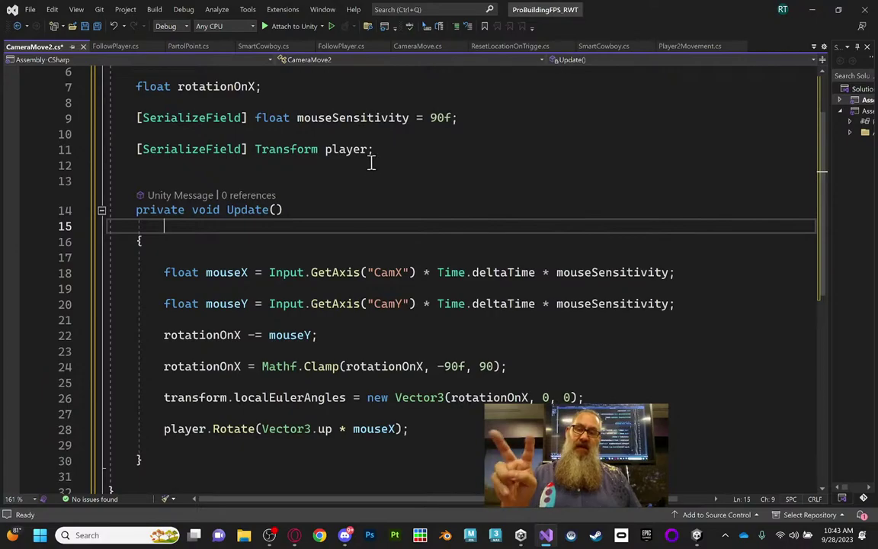
click(363, 117)
right_click(364, 122)
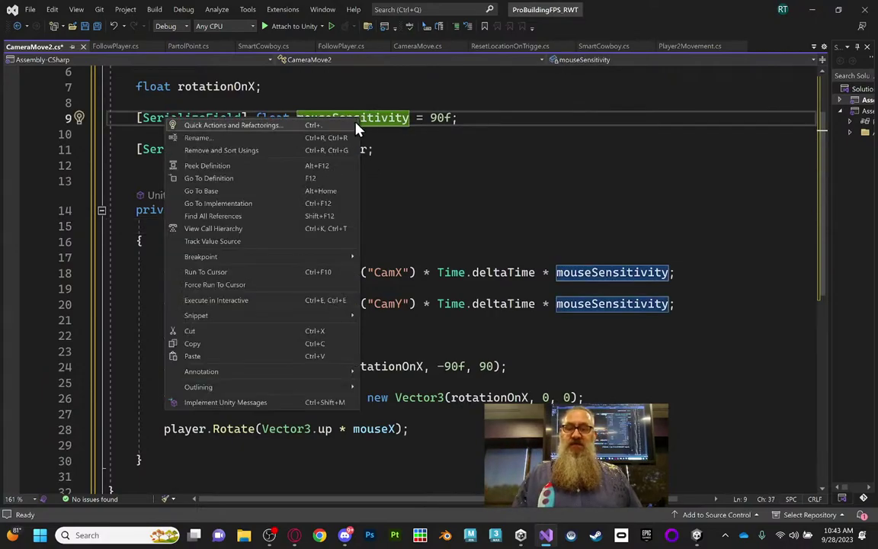
click(253, 139)
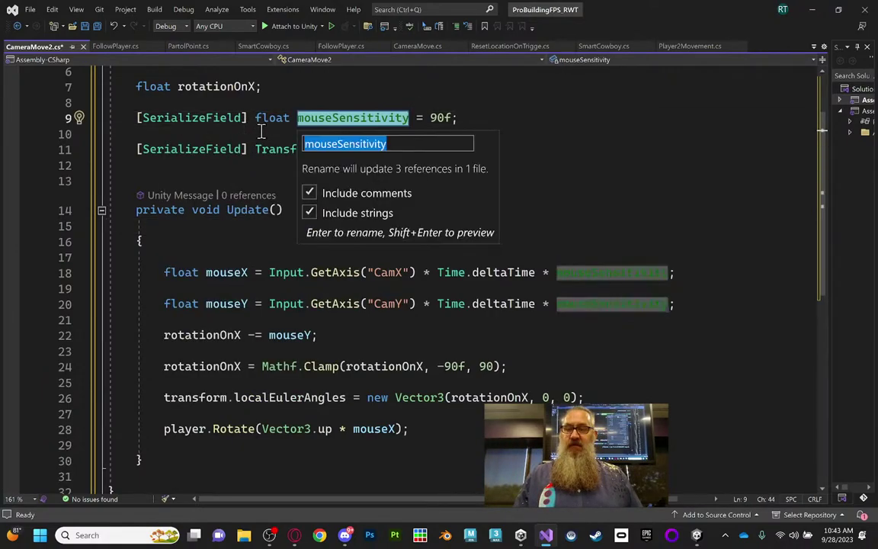
click(337, 148)
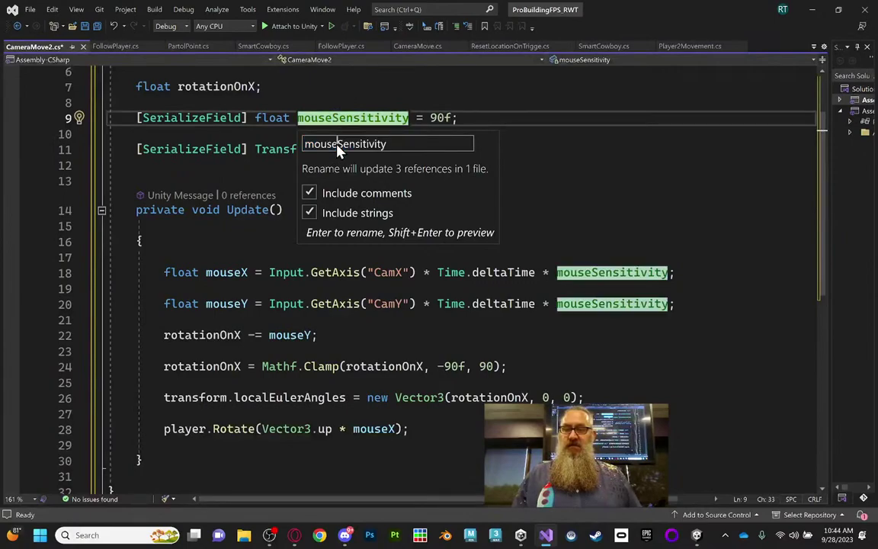
key(BackSpace)
key(BackSpace)
key(BackSpace)
key(BackSpace)
key(BackSpace)
text(stick)
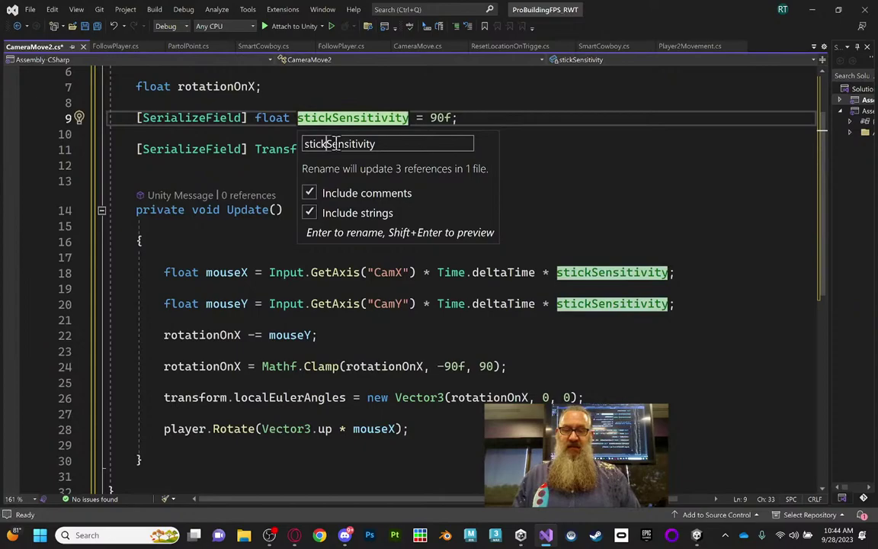
key(Return)
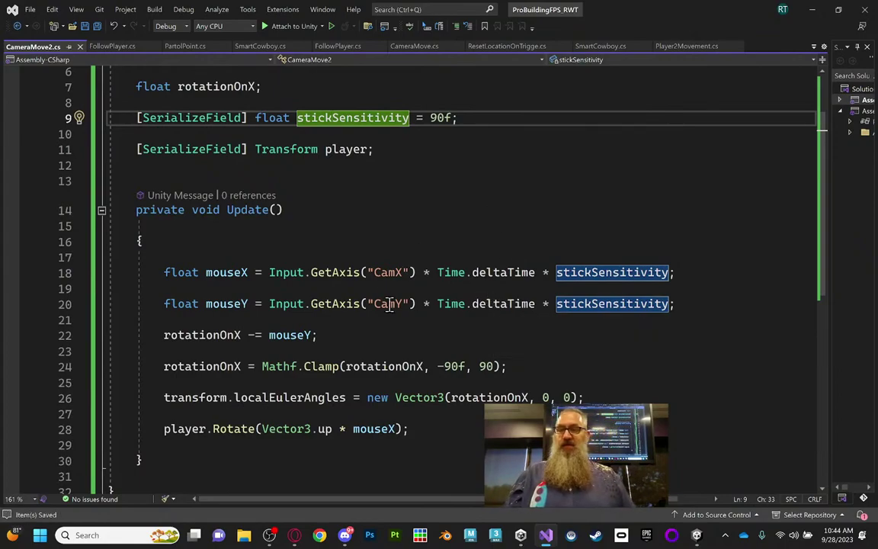
Return to the Unity editor and playtest the level with the CameraMove2 script, stopping play mode at the end
click(696, 535)
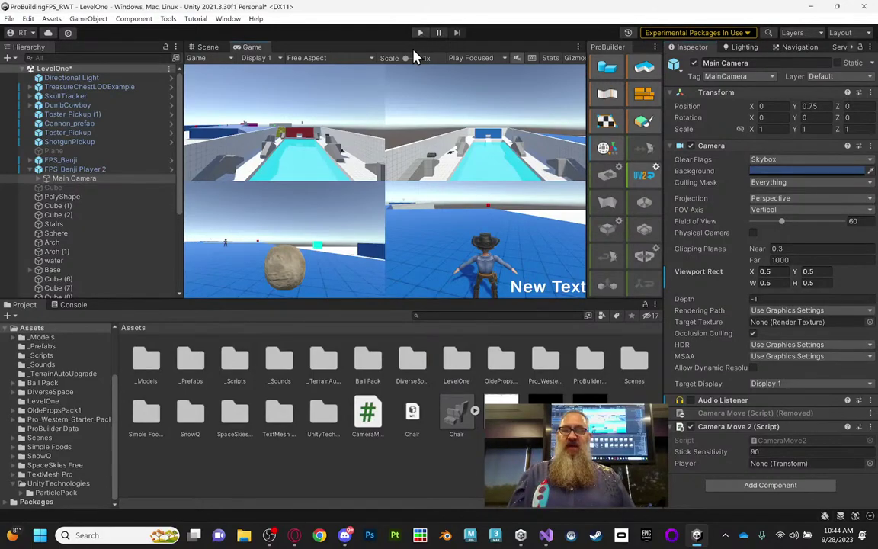
click(420, 33)
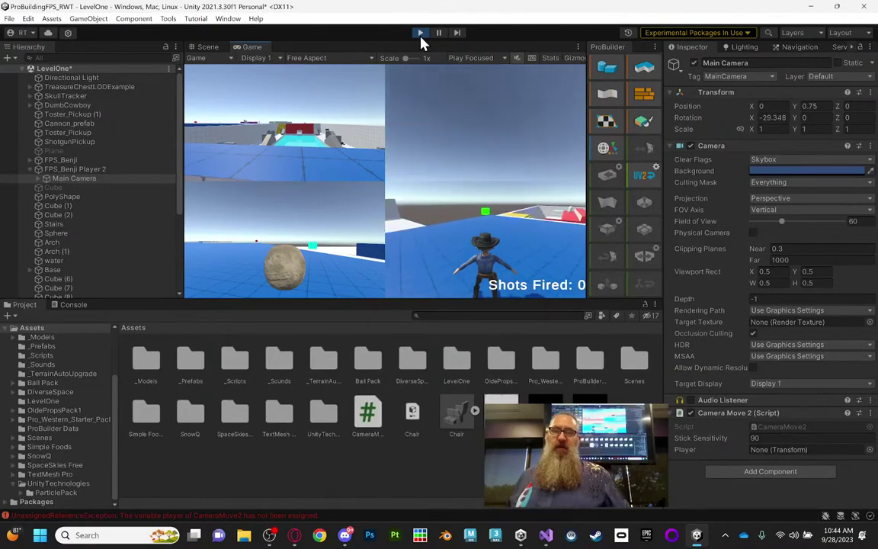
click(421, 32)
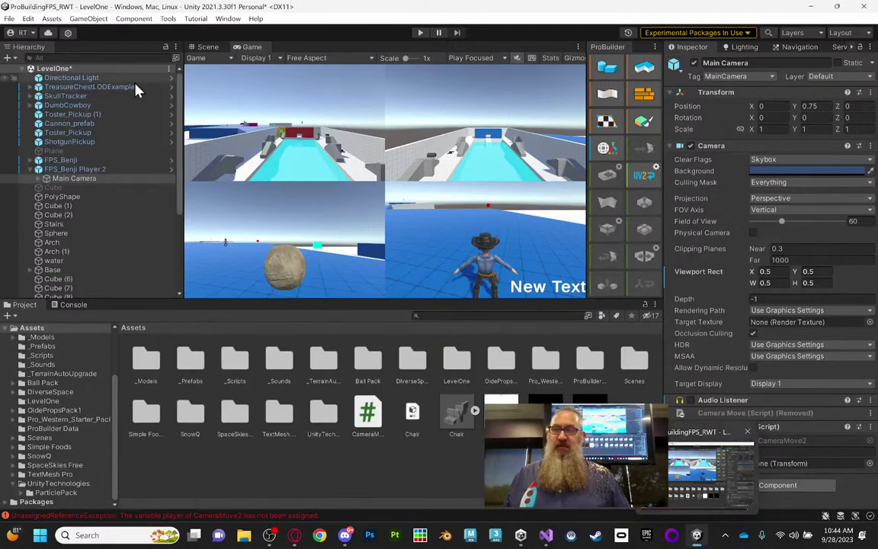
Open the Input Manager in the project settings and set the Dead value of both the CamY and CamX axes to 0.01
click(27, 19)
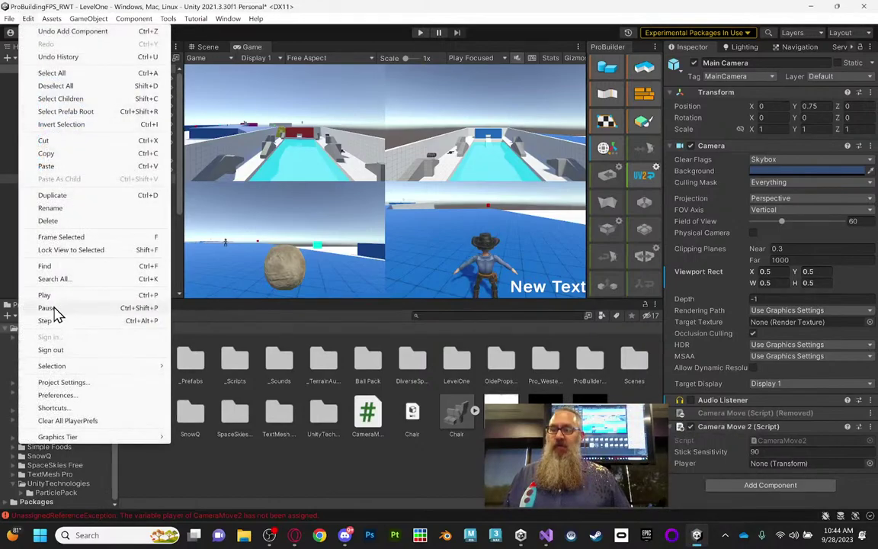
mouse_move(100, 367)
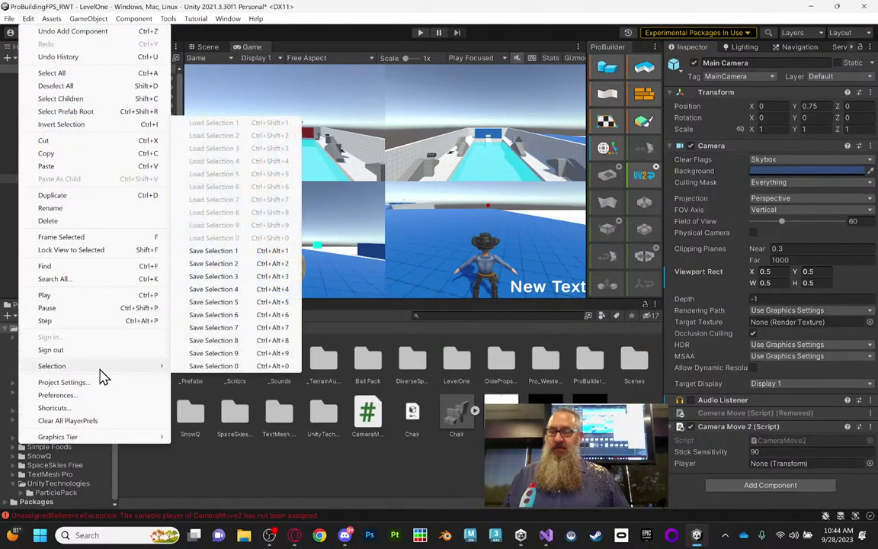
click(90, 383)
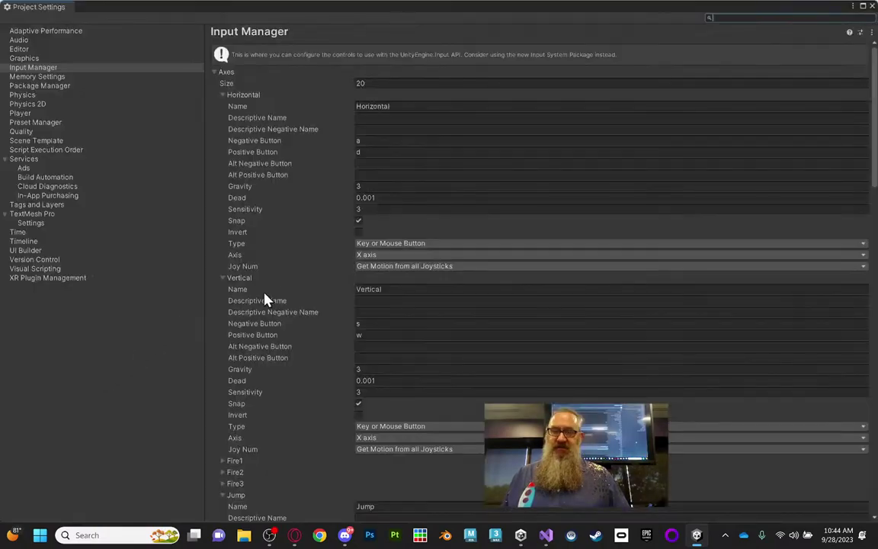
scroll(415, 294, down, 15)
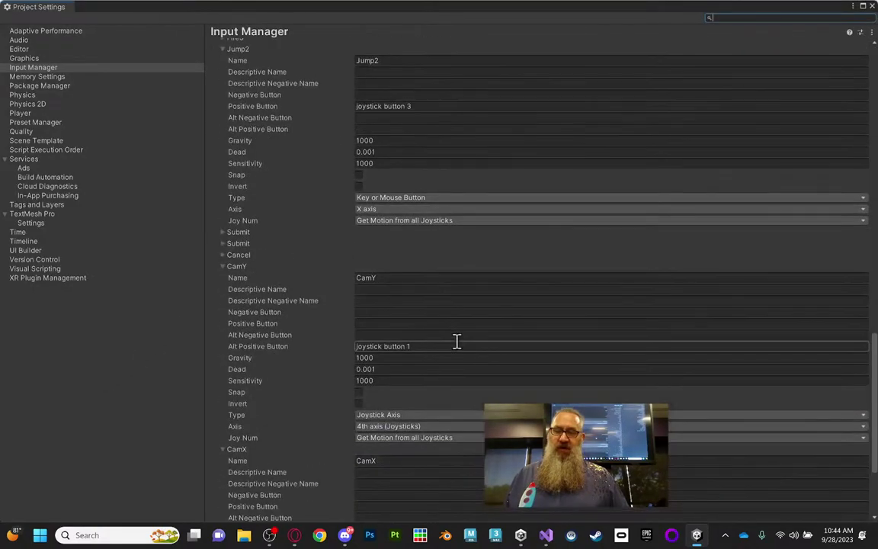
scroll(457, 343, down, 5)
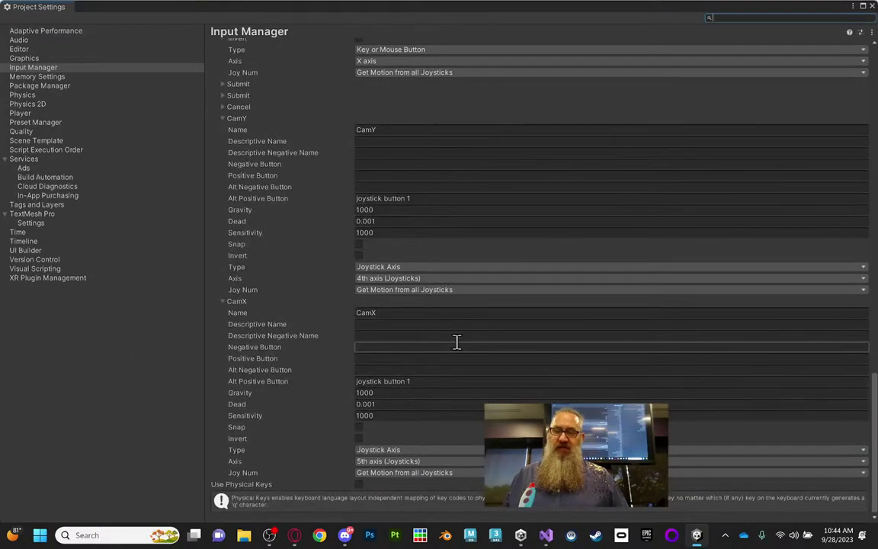
click(381, 221)
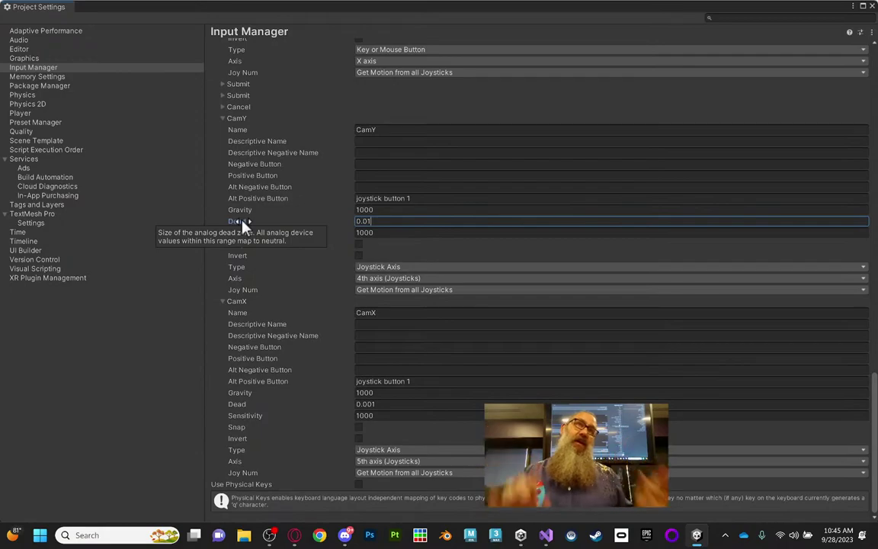
click(389, 404)
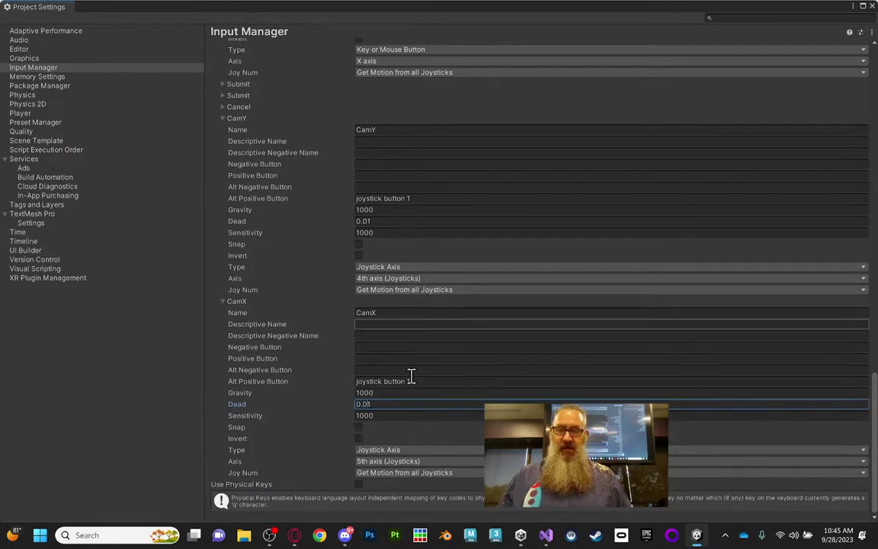
Clear the Alt Positive Button entry "joystick button 1" from both the CamX and CamY axes
click(398, 414)
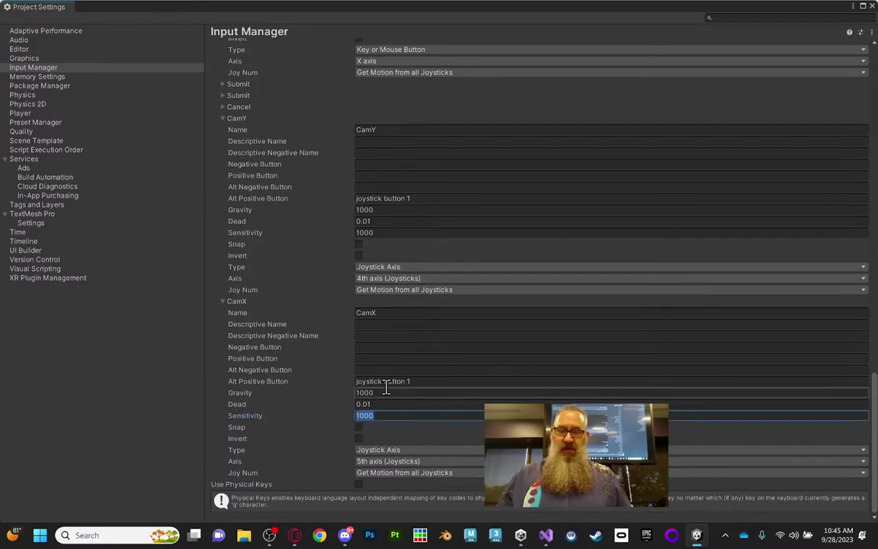
click(431, 382)
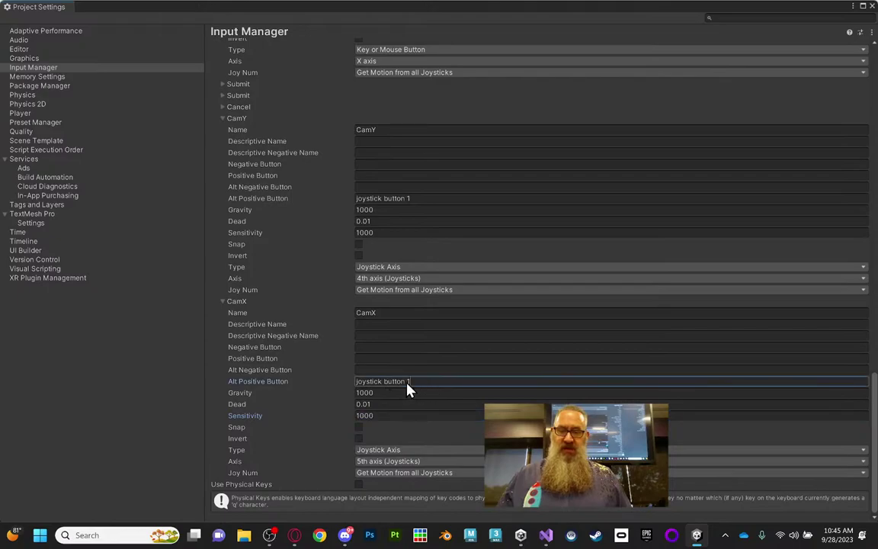
key(BackSpace)
click(416, 199)
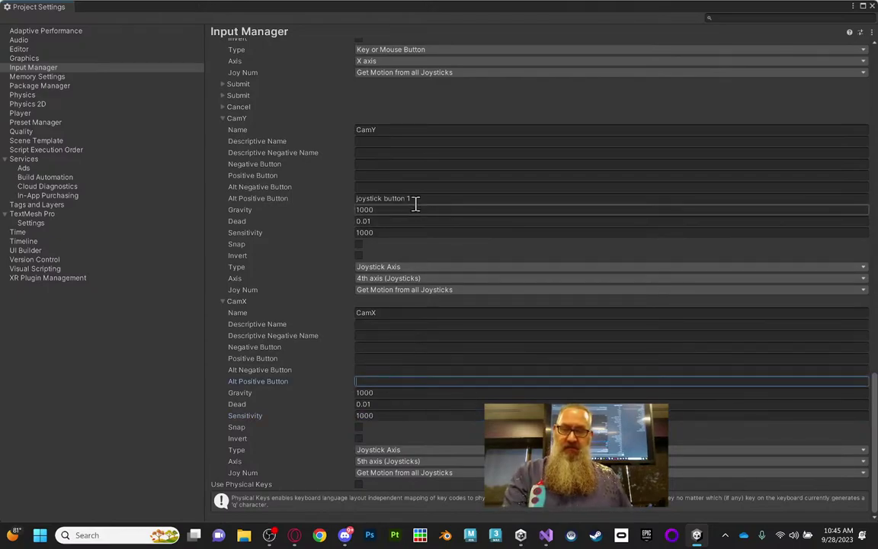
key(BackSpace)
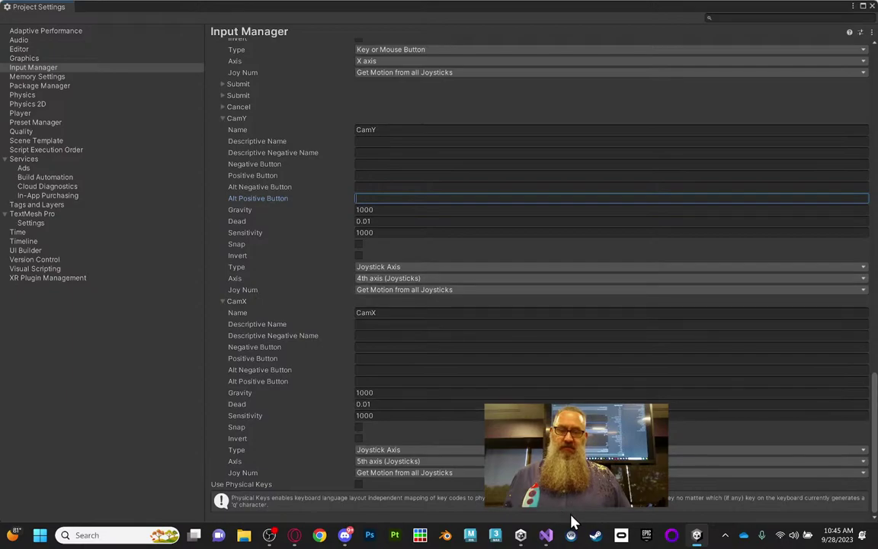
Switch to the browser and check the Xbox One controller map for the thumbstick axis numbers
click(319, 536)
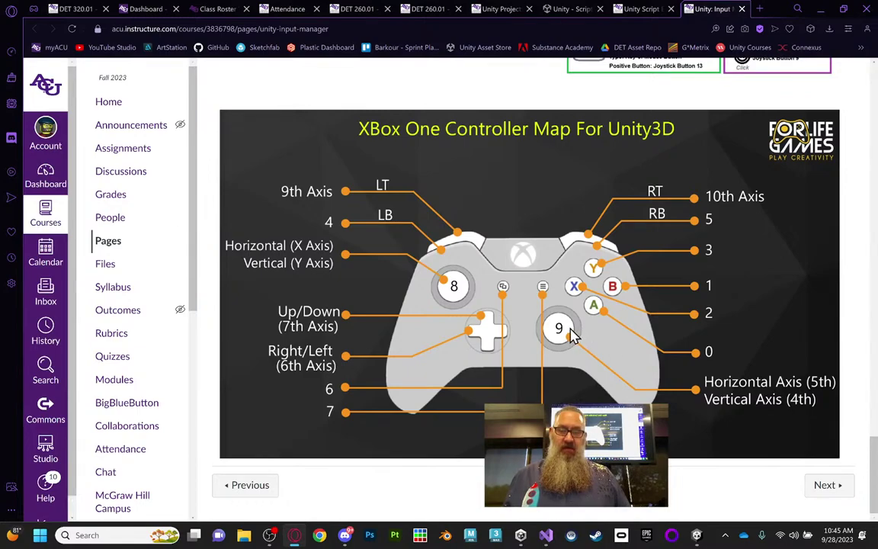
scroll(571, 336, up, 1)
scroll(571, 336, down, 1)
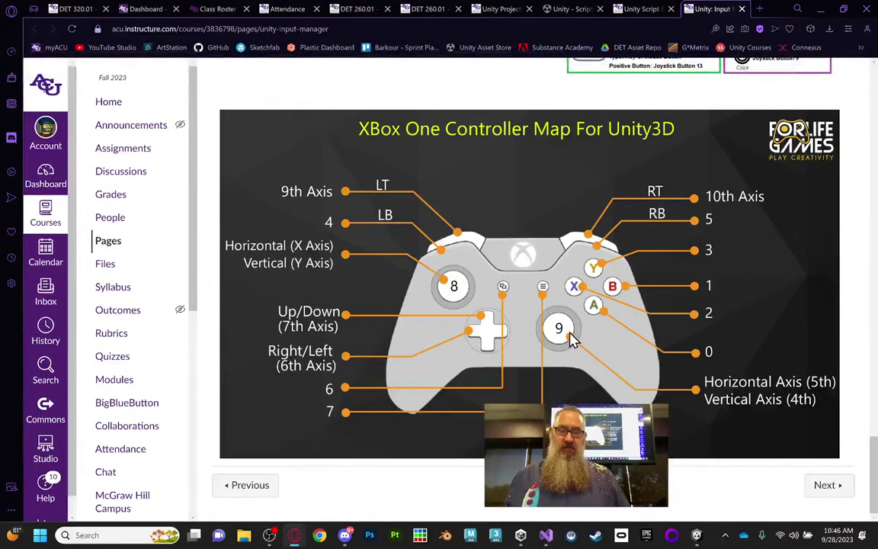
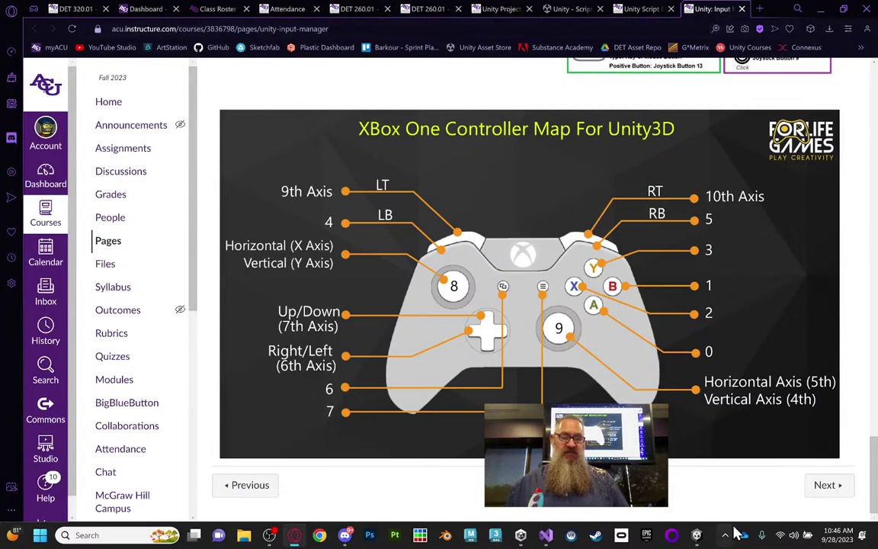
Return to Unity, leave the project settings, and assign FPS_Benji Player 2 as the Player of the Main Camera's Camera Move 2 script
click(697, 536)
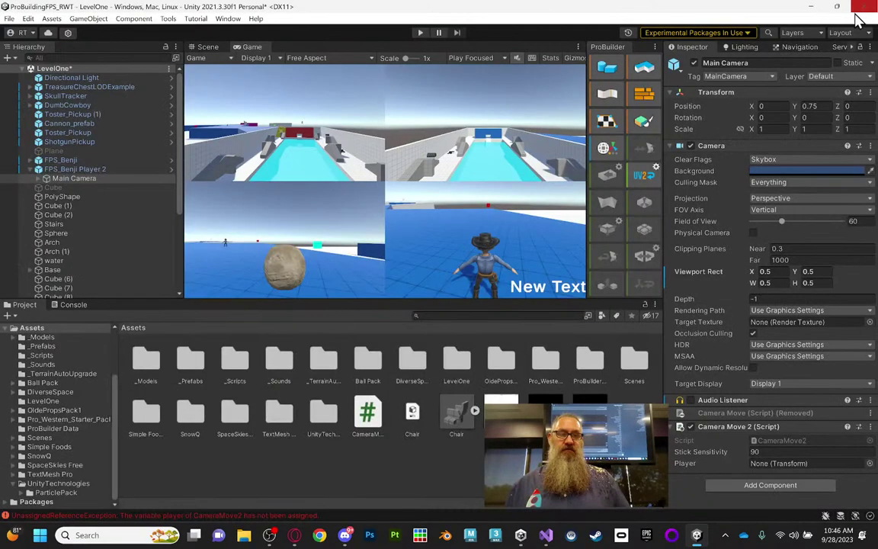
click(785, 8)
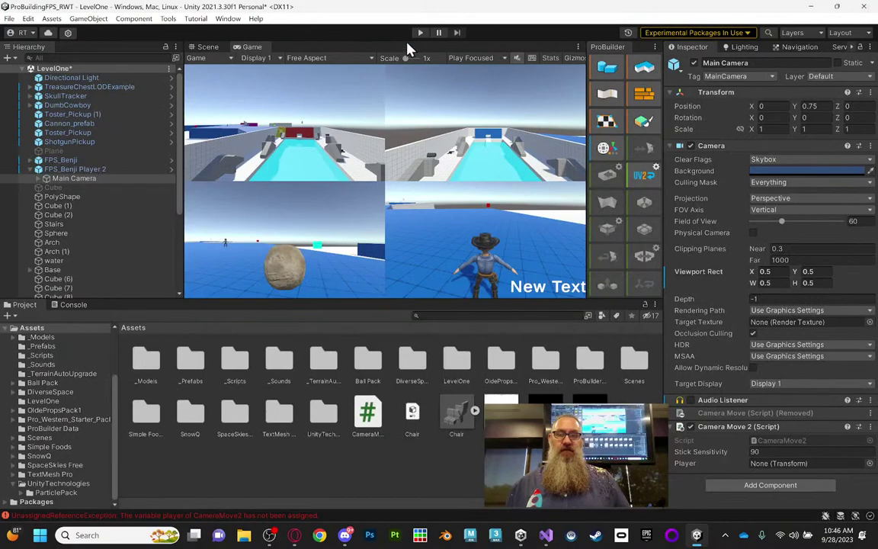
click(420, 32)
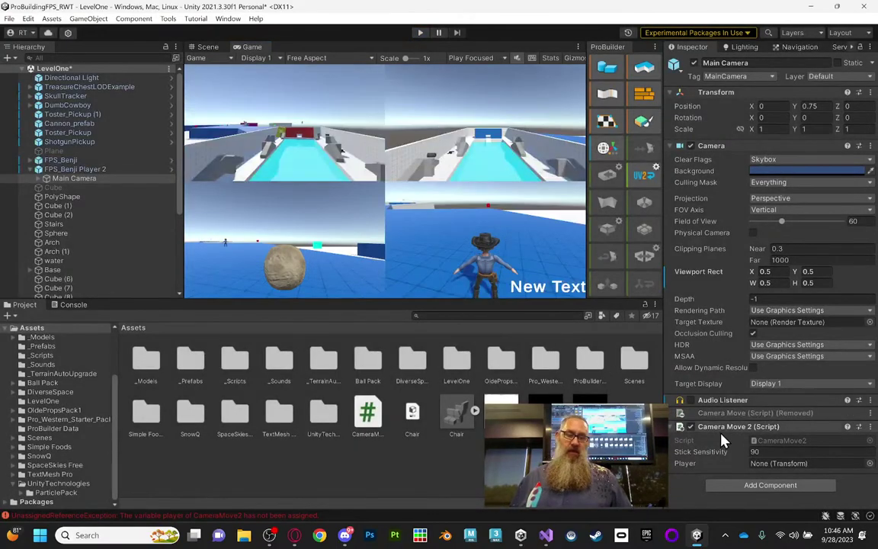
drag(72, 169, 793, 473)
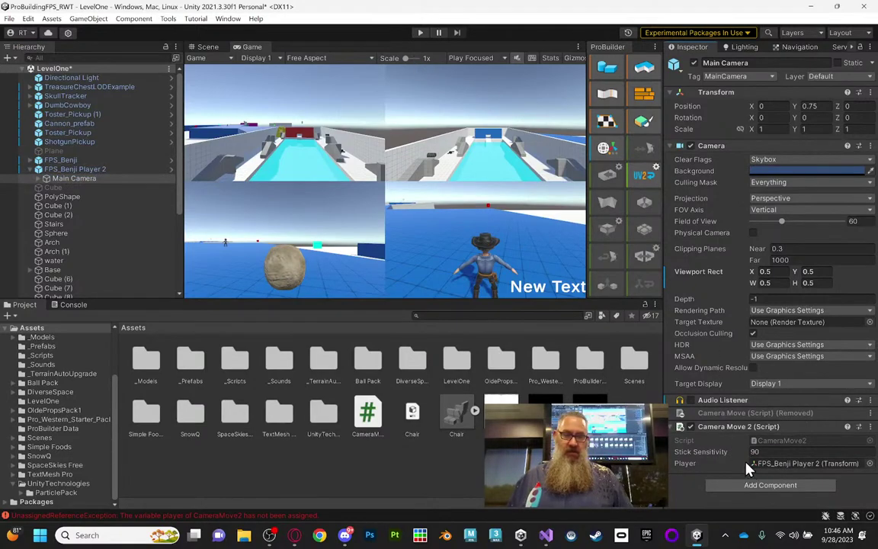
Playtest the level to check Player 2's joystick camera, stop play mode, and select FPS_Benji Player 2
click(419, 32)
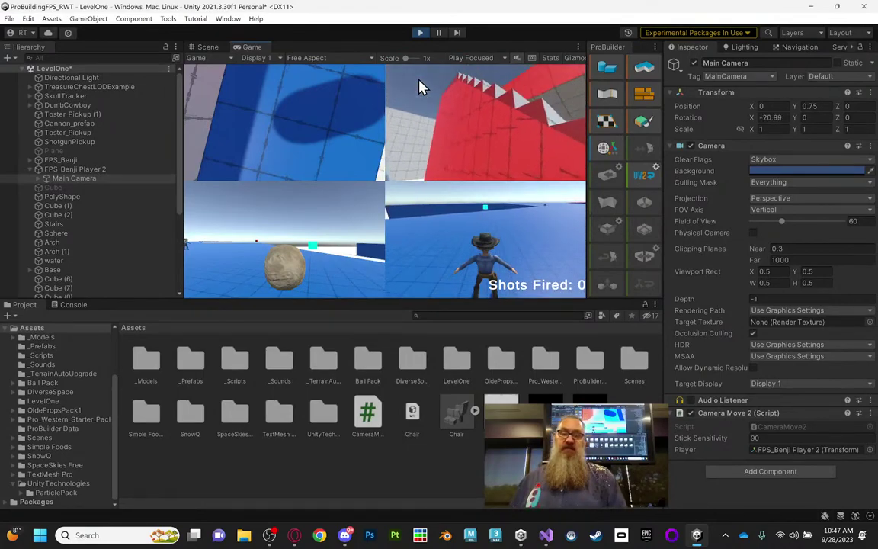
click(422, 33)
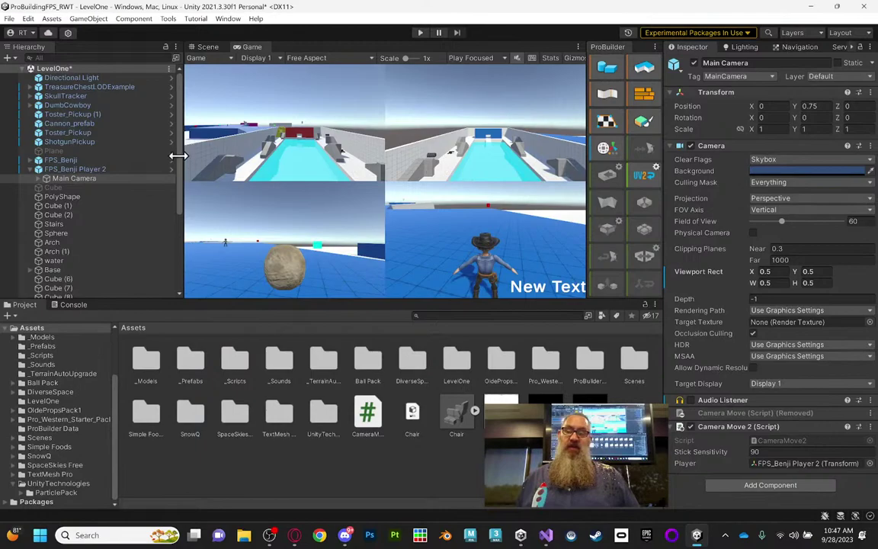
click(74, 169)
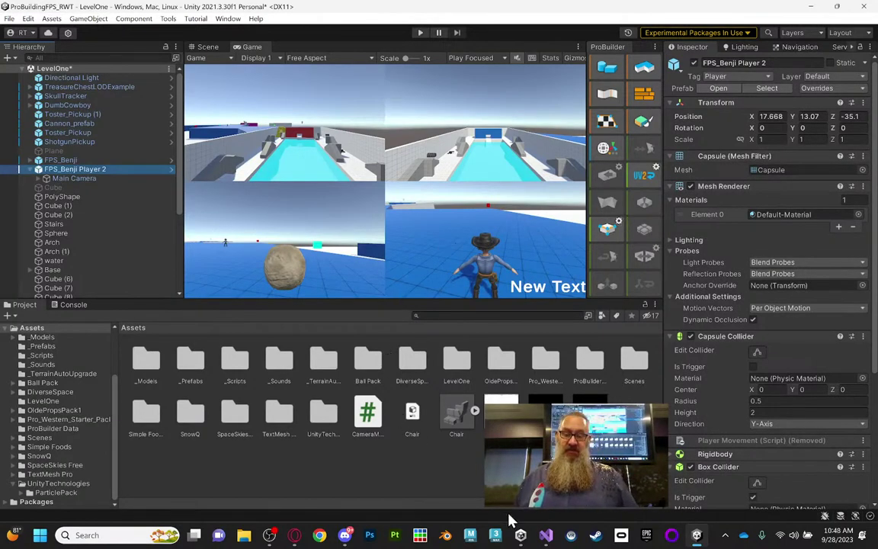
Switch to the browser and review the Xbox and PlayStation controller diagrams for joystick axis and button assignments
click(294, 536)
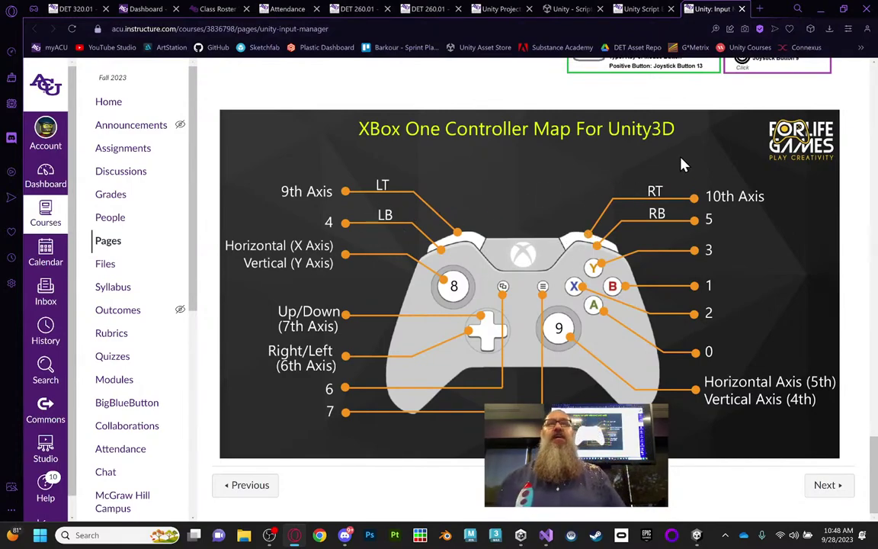
scroll(610, 189, up, 10)
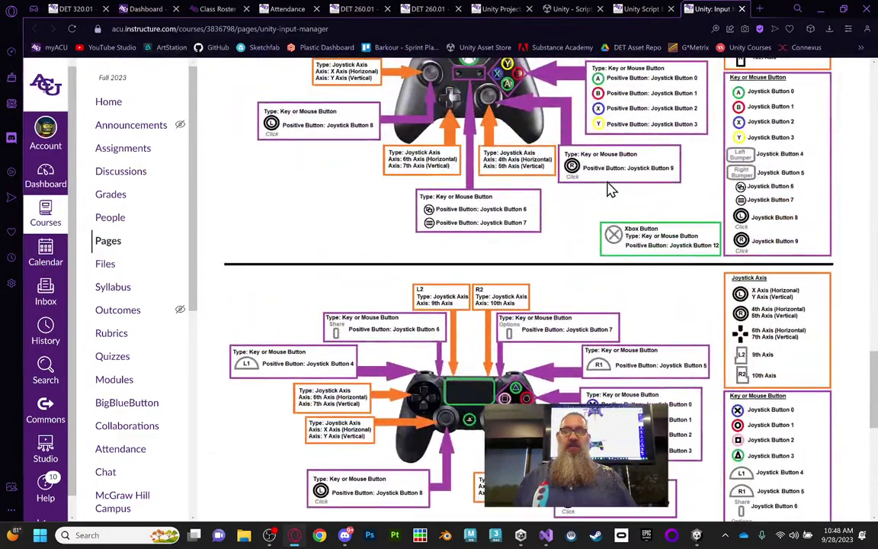
scroll(610, 189, down, 1)
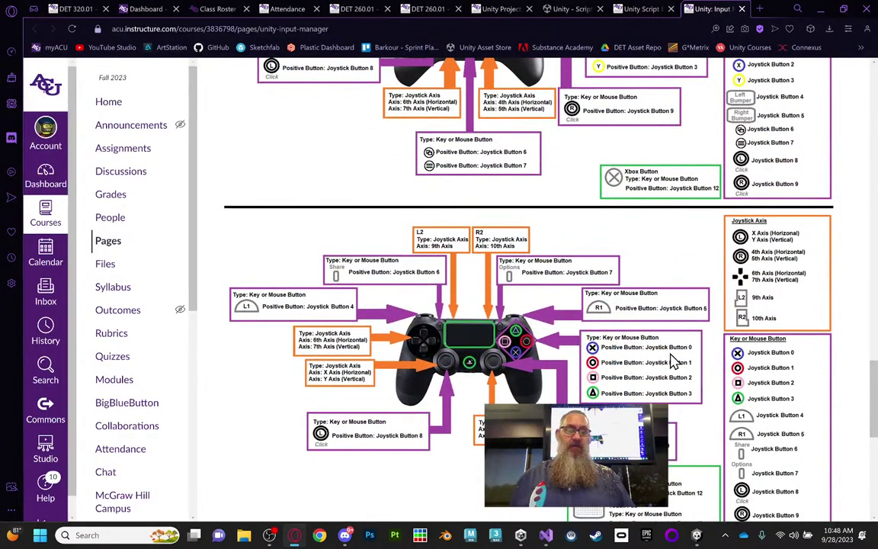